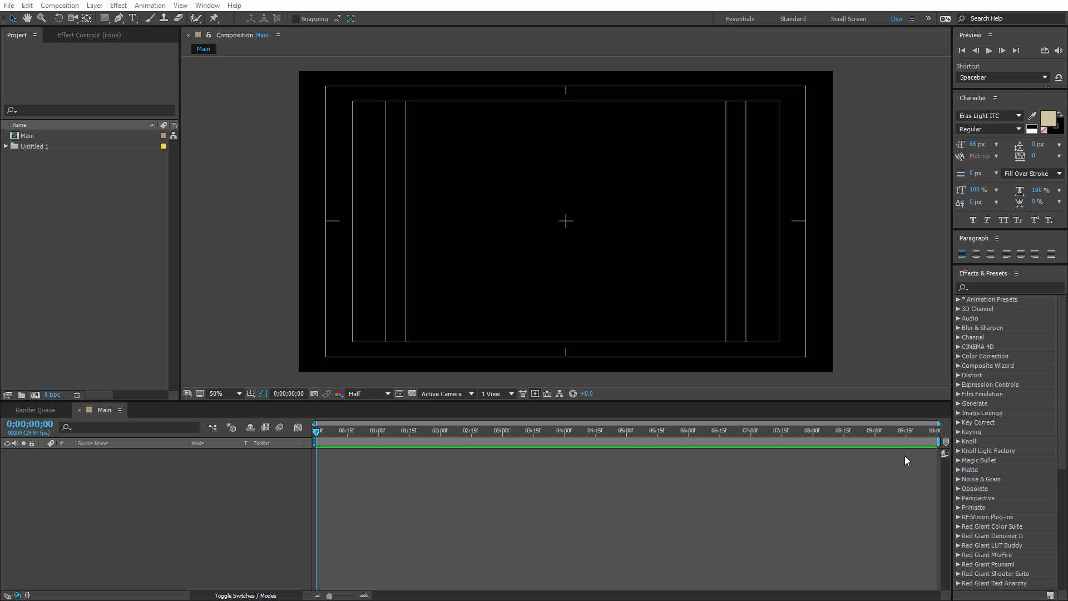
Review the Main composition's settings and close them without making changes.
{"action": "left_click", "coordinate": [136, 265]}
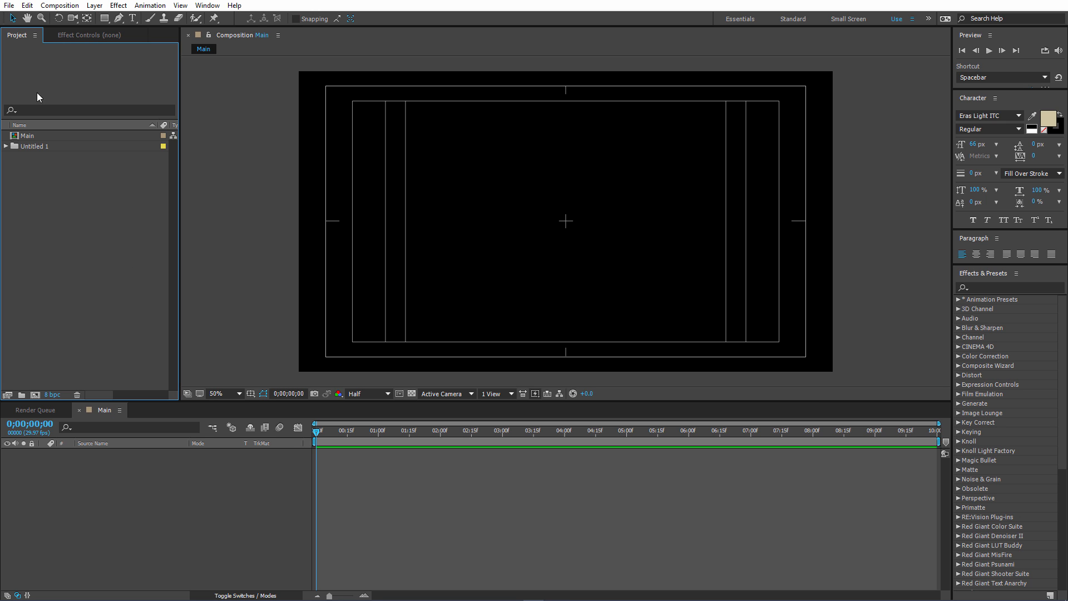
{"action": "right_click", "coordinate": [27, 133]}
{"action": "left_click", "coordinate": [66, 139]}
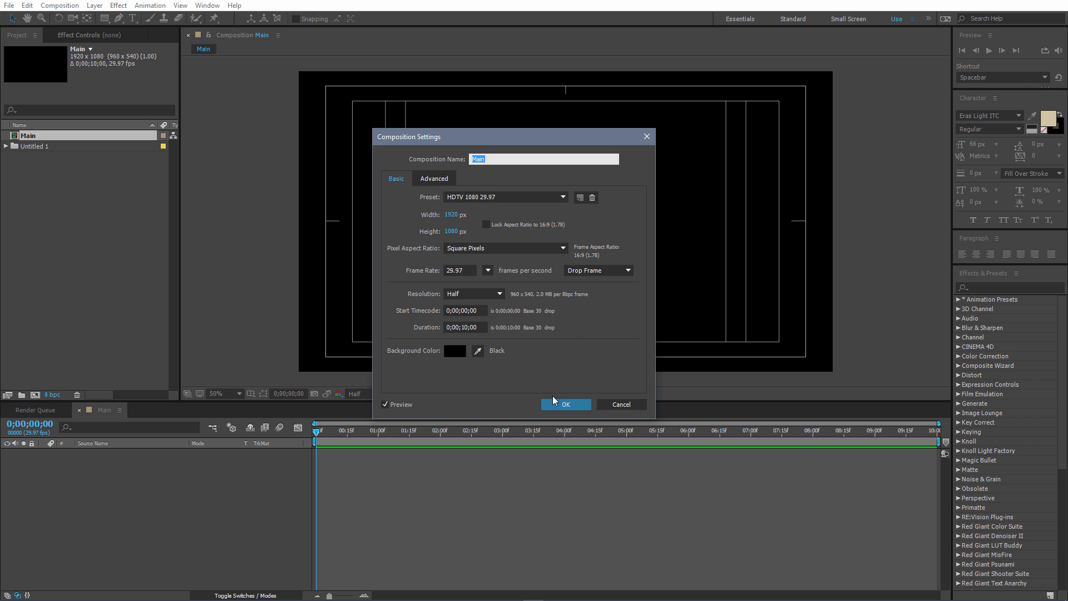
{"action": "left_click", "coordinate": [566, 405]}
{"action": "left_click", "coordinate": [86, 487]}
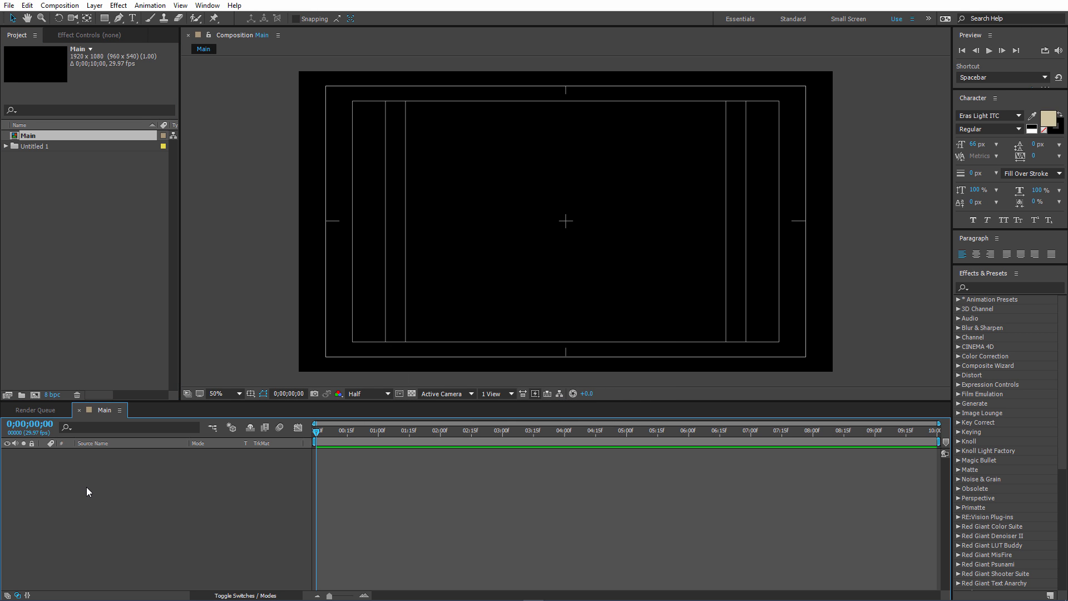
Add a text layer reading "VFXON" to the Main composition.
{"action": "left_click", "coordinate": [132, 19]}
{"action": "left_click", "coordinate": [469, 199]}
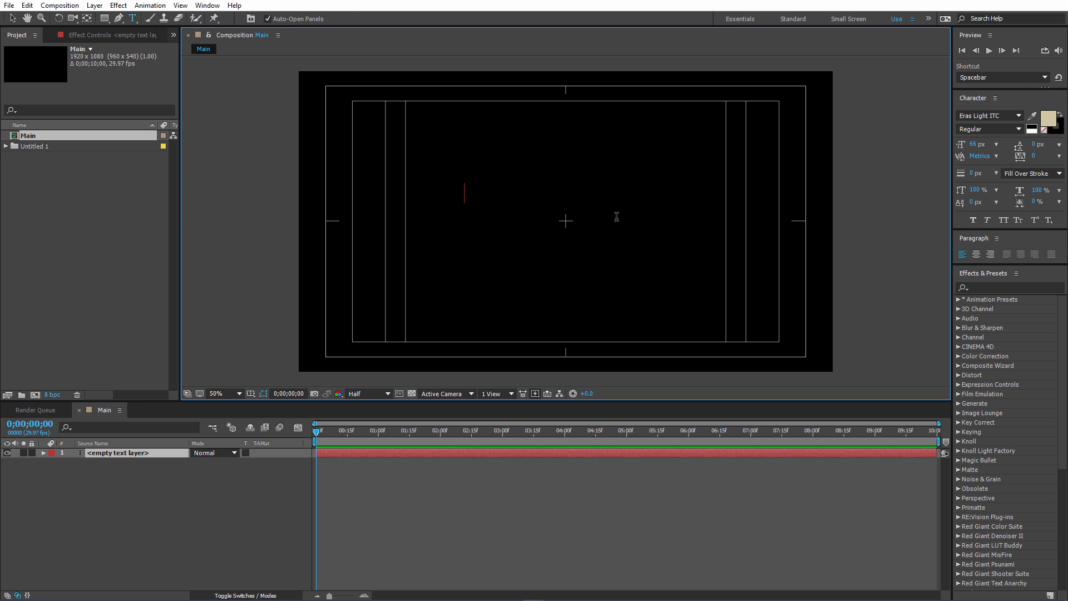
{"action": "type", "text": "VFXON"}
Set the font of the whole VFXON text to Eras Demi ITC.
{"action": "key", "text": "ctrl+a"}
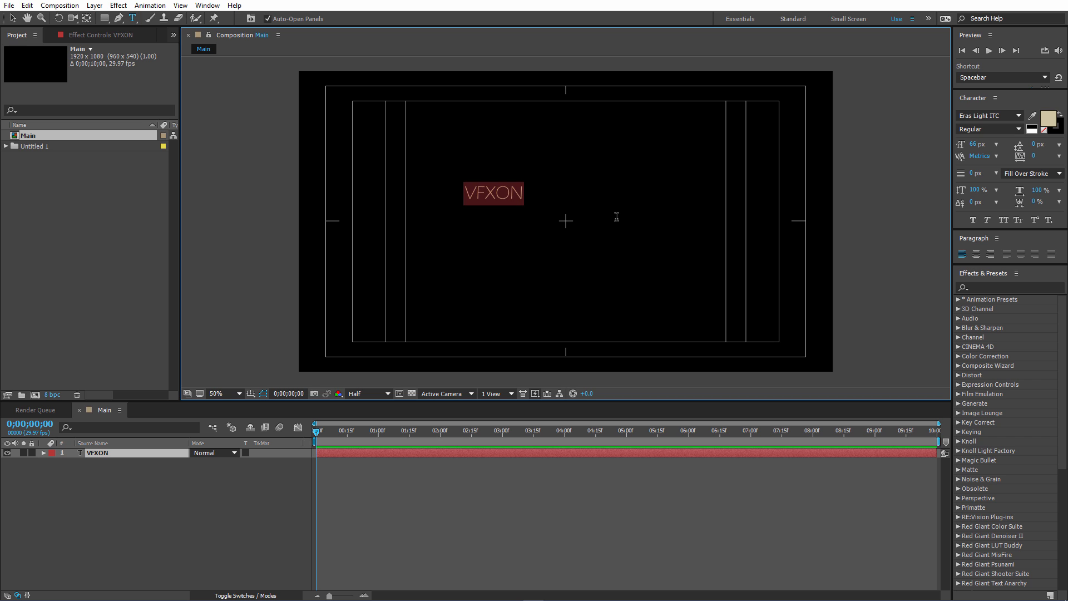
{"action": "left_click", "coordinate": [996, 115]}
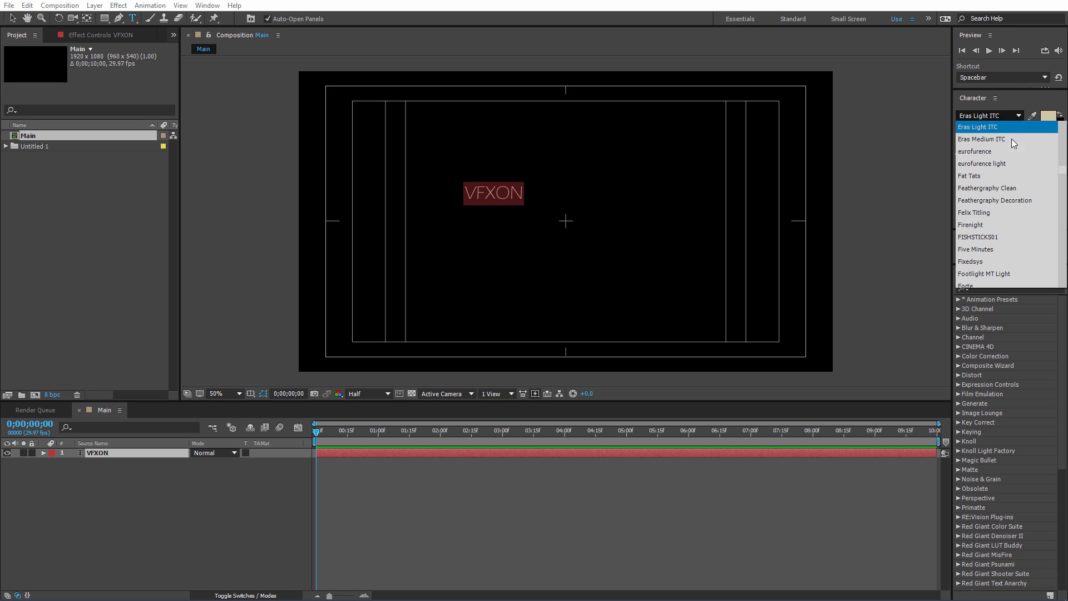
{"action": "scroll", "coordinate": [1003, 141], "scroll_direction": "up", "scroll_amount": 1}
{"action": "left_click", "coordinate": [996, 148]}
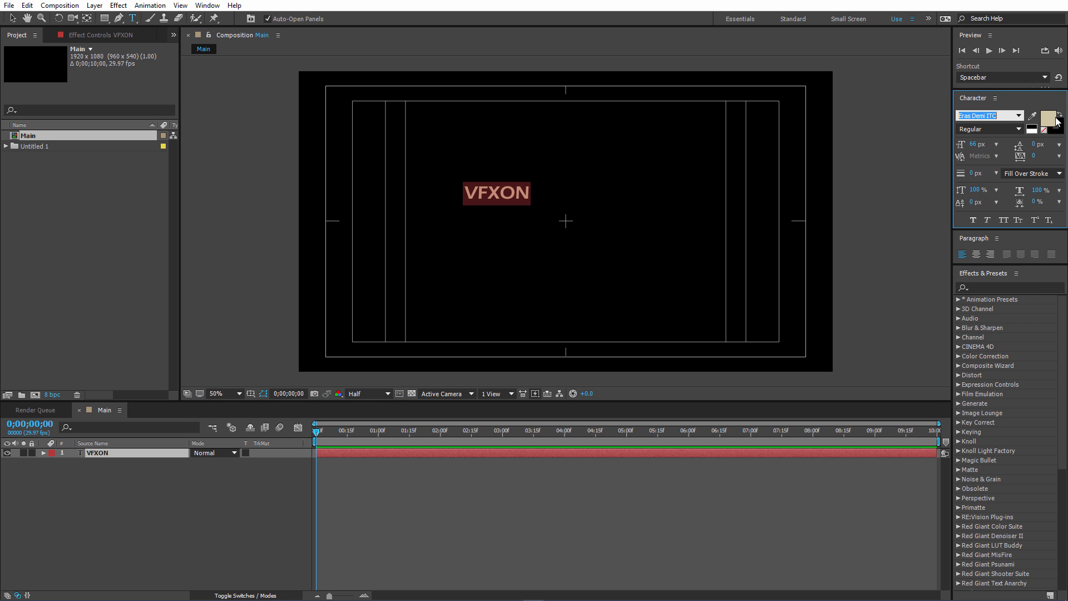
Colour the VFXON text white (FFFFFF) and enlarge it to 179 px.
{"action": "left_click", "coordinate": [1056, 118]}
{"action": "left_click", "coordinate": [708, 122]}
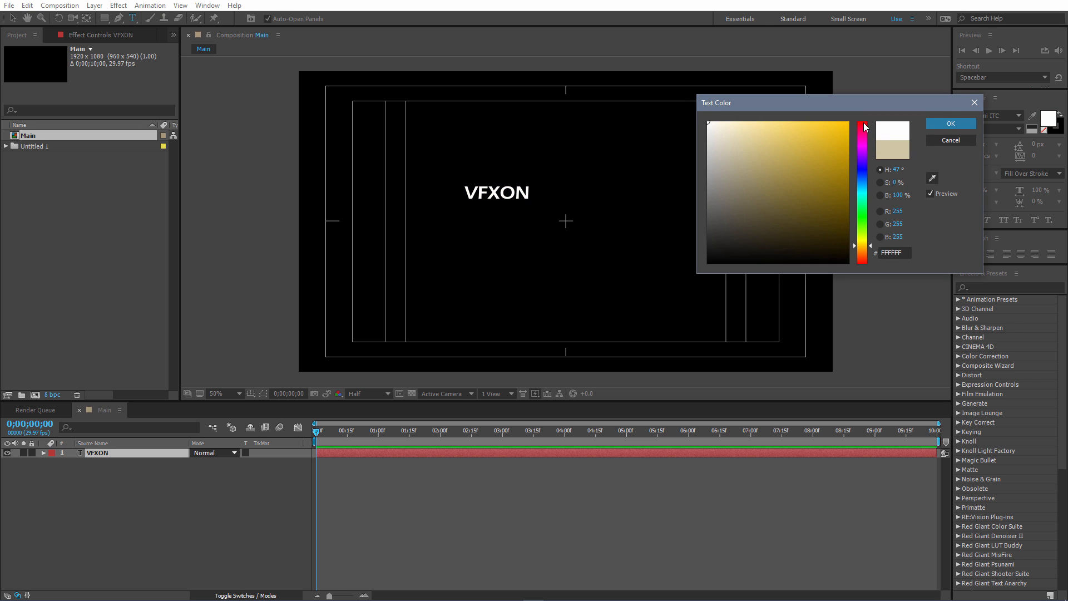
{"action": "left_click", "coordinate": [957, 123]}
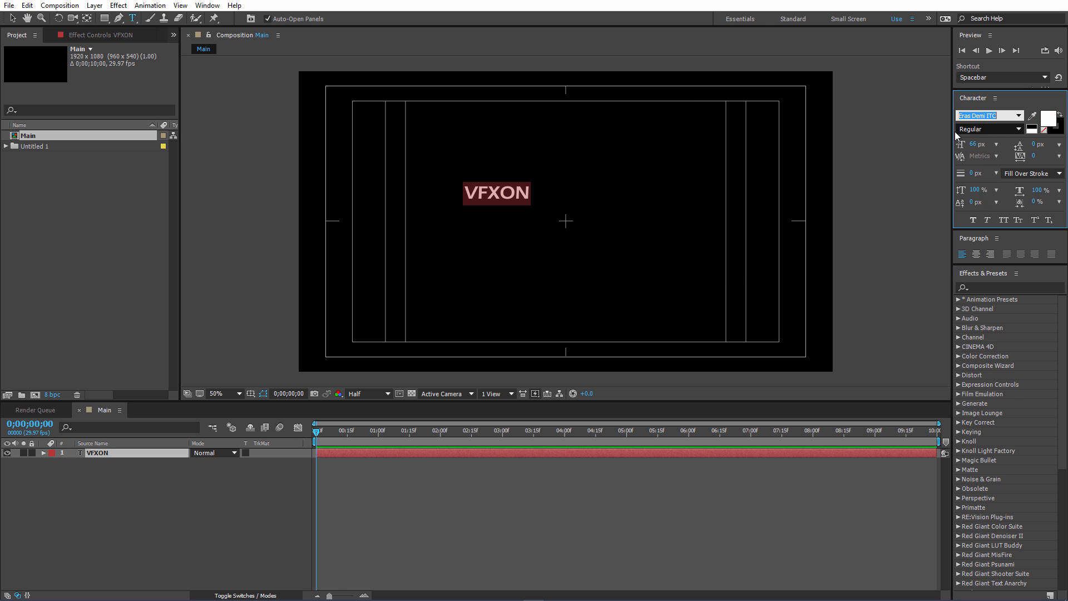
{"action": "mouse_move", "coordinate": [973, 146]}
{"action": "left_mouse_down"}
{"action": "mouse_move", "coordinate": [1012, 144]}
{"action": "mouse_move", "coordinate": [988, 144]}
{"action": "left_mouse_up"}
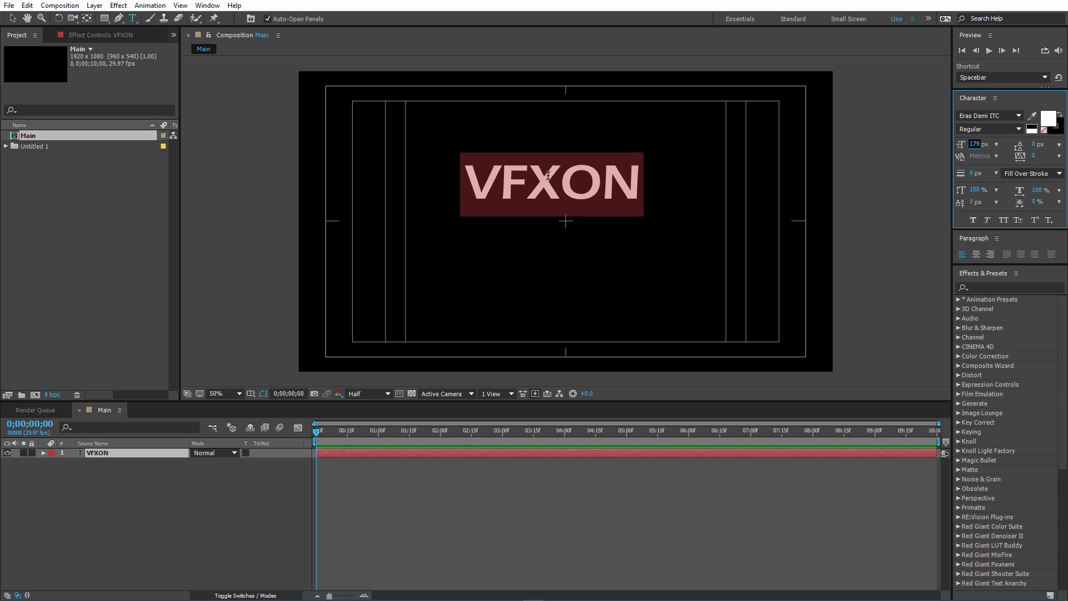
Move the VFXON text to the centre of the frame and deselect it.
{"action": "left_click", "coordinate": [12, 19]}
{"action": "left_click_drag", "start_coordinate": [611, 188], "coordinate": [625, 225]}
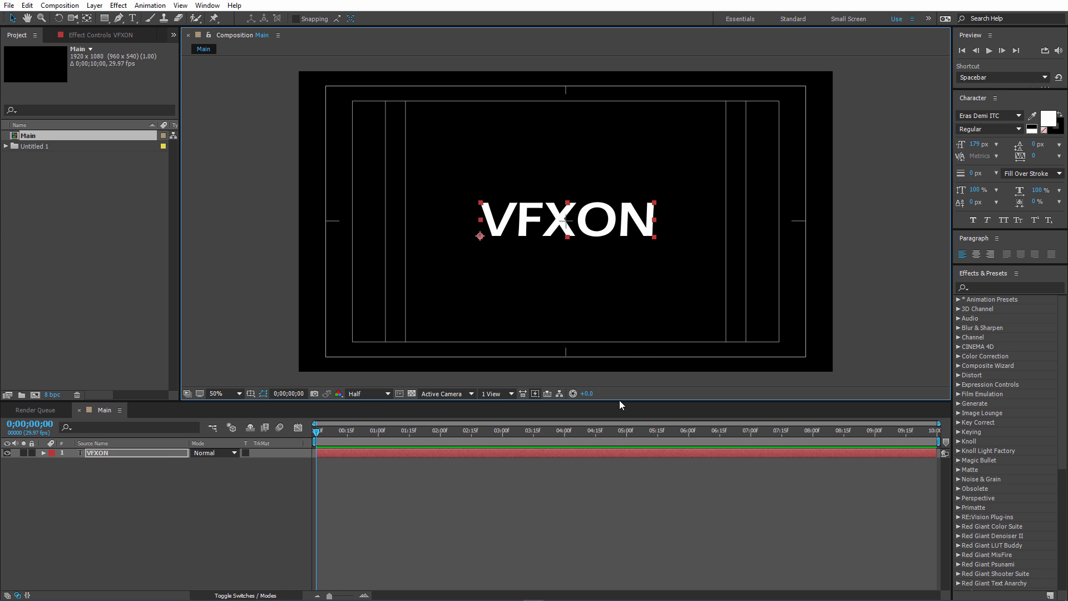
{"action": "left_click", "coordinate": [214, 495]}
Pre-compose the VFXON layer as "Text/Logo", moving all attributes into the new composition and opening it.
{"action": "left_click", "coordinate": [137, 453]}
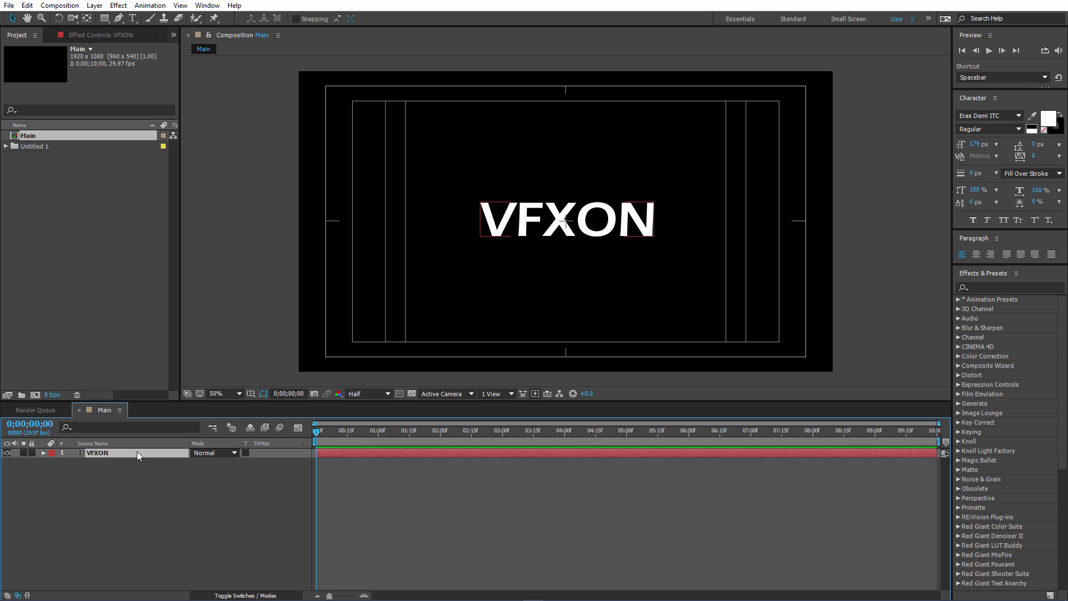
{"action": "right_click", "coordinate": [137, 452]}
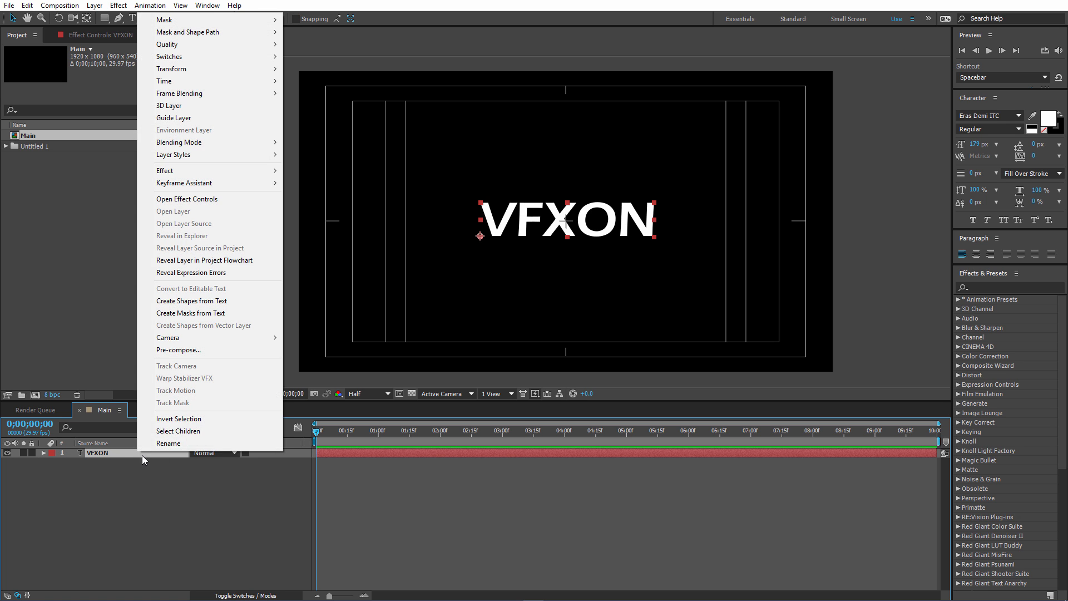
{"action": "left_click", "coordinate": [203, 352]}
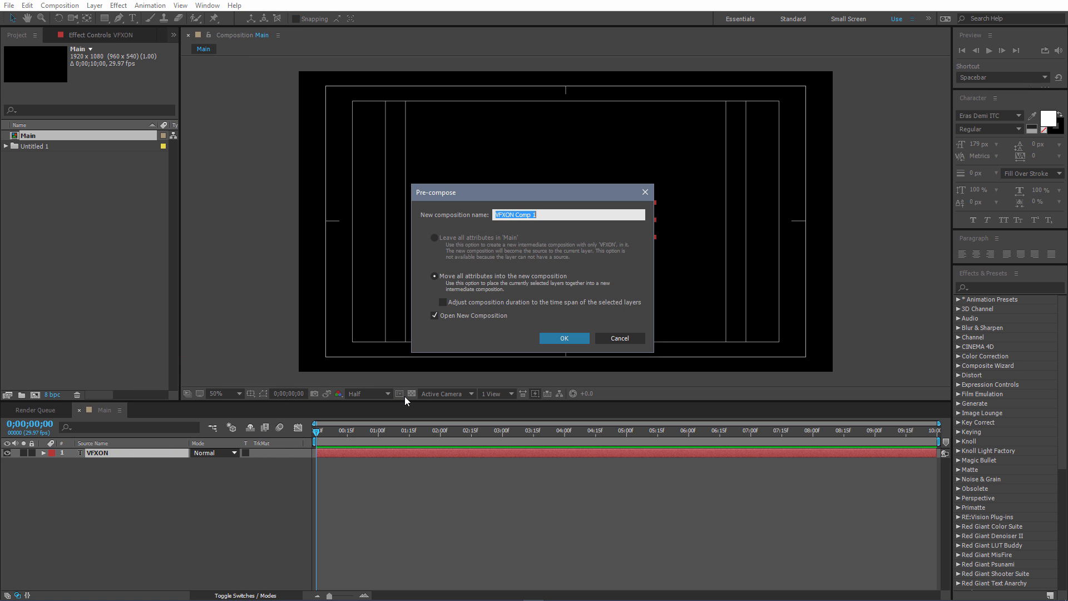
{"action": "type", "text": "Text/Logo"}
{"action": "left_click", "coordinate": [558, 338]}
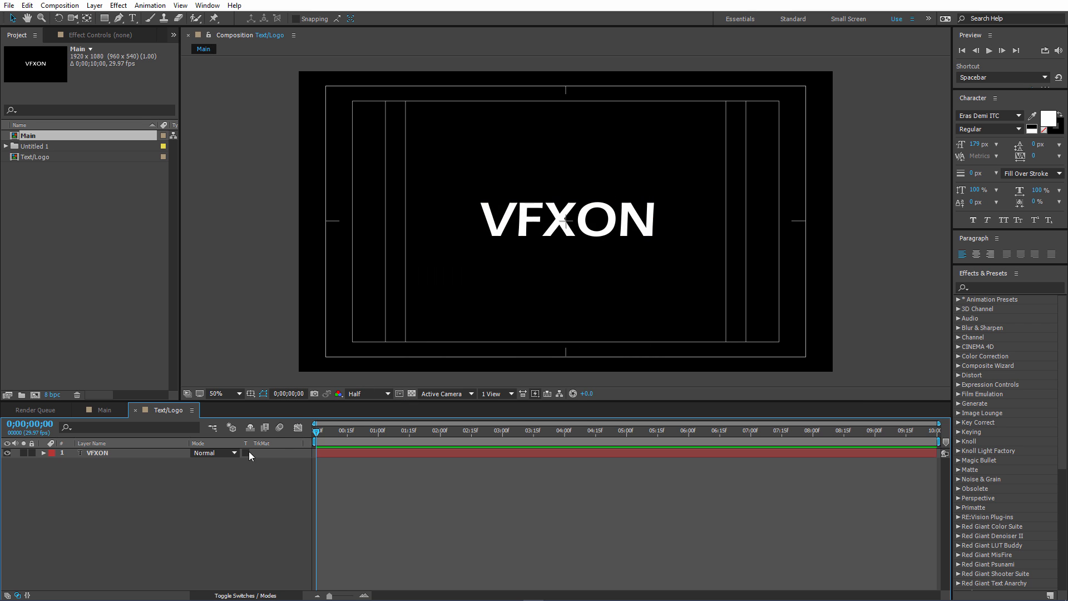
In Main, pre-compose the Text/Logo layer as "Wipe", leaving all attributes in Main and opening the new composition.
{"action": "left_click", "coordinate": [104, 410]}
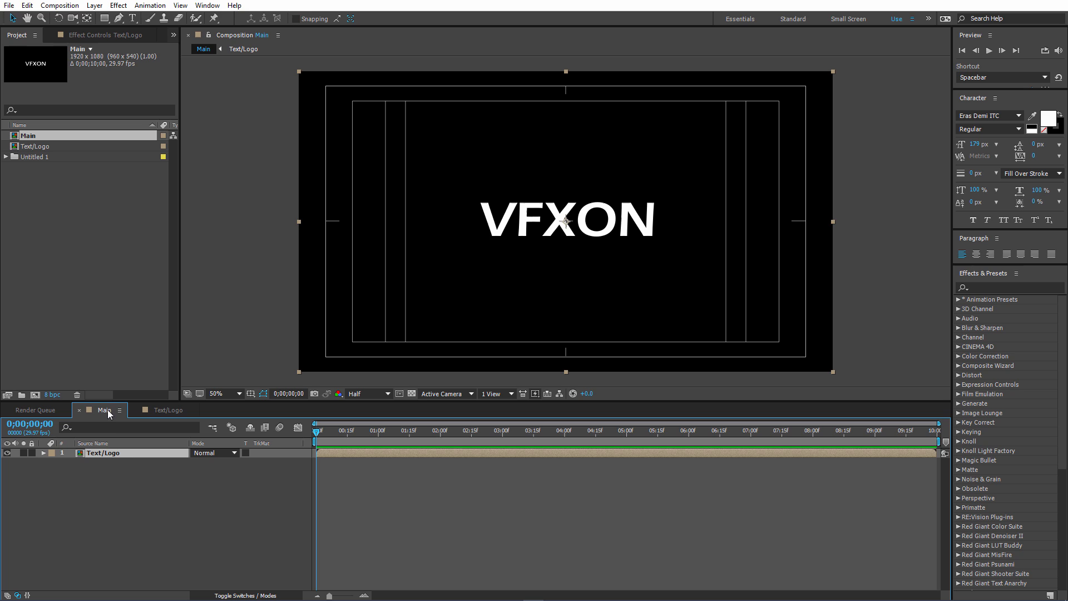
{"action": "right_click", "coordinate": [119, 450]}
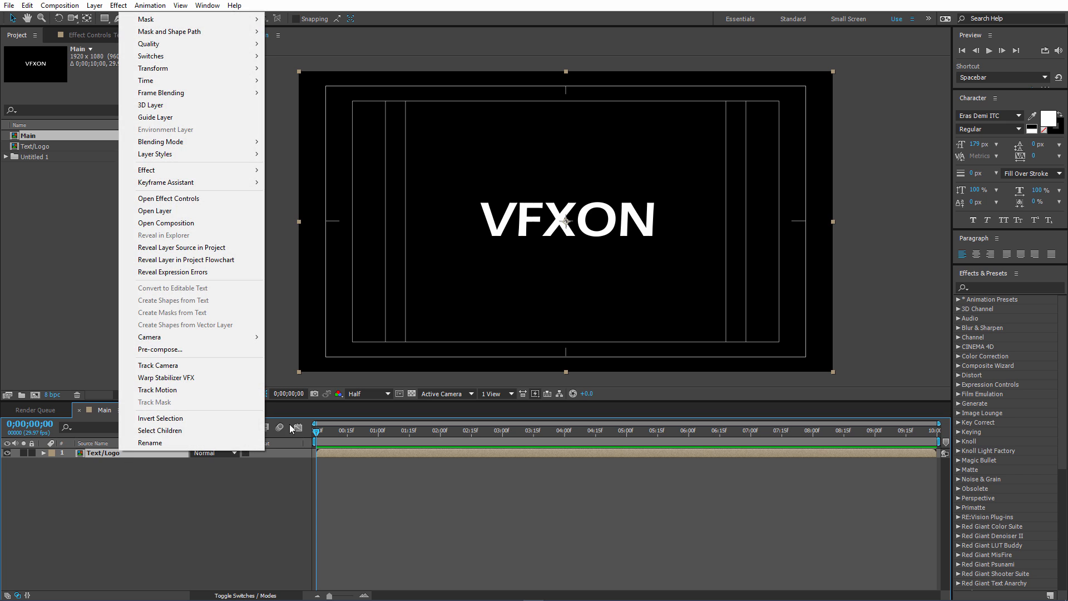
{"action": "left_click", "coordinate": [178, 348]}
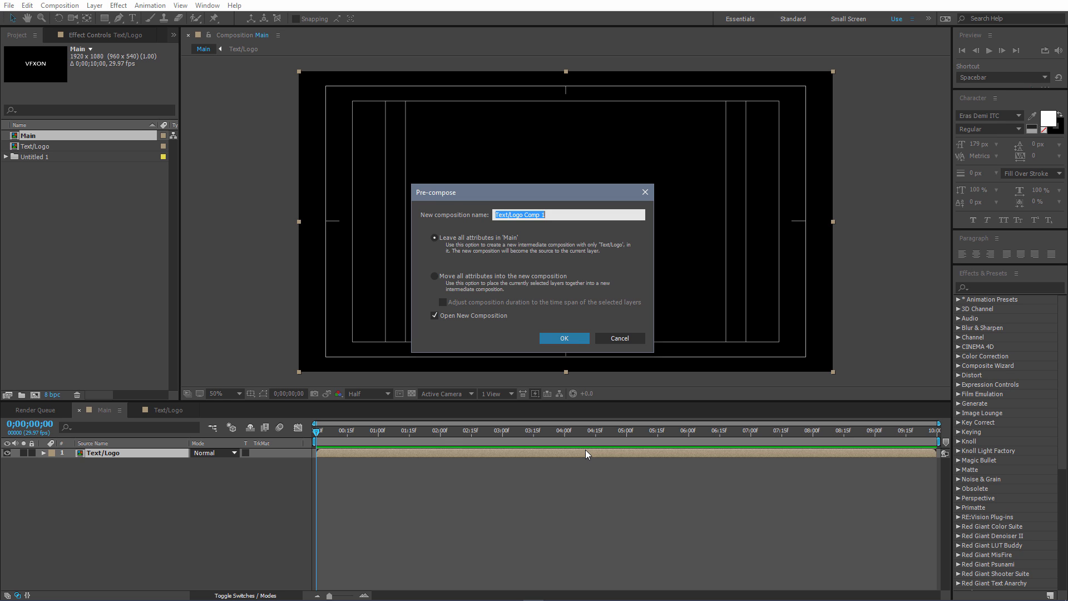
{"action": "type", "text": "Wipe"}
{"action": "left_click", "coordinate": [573, 339]}
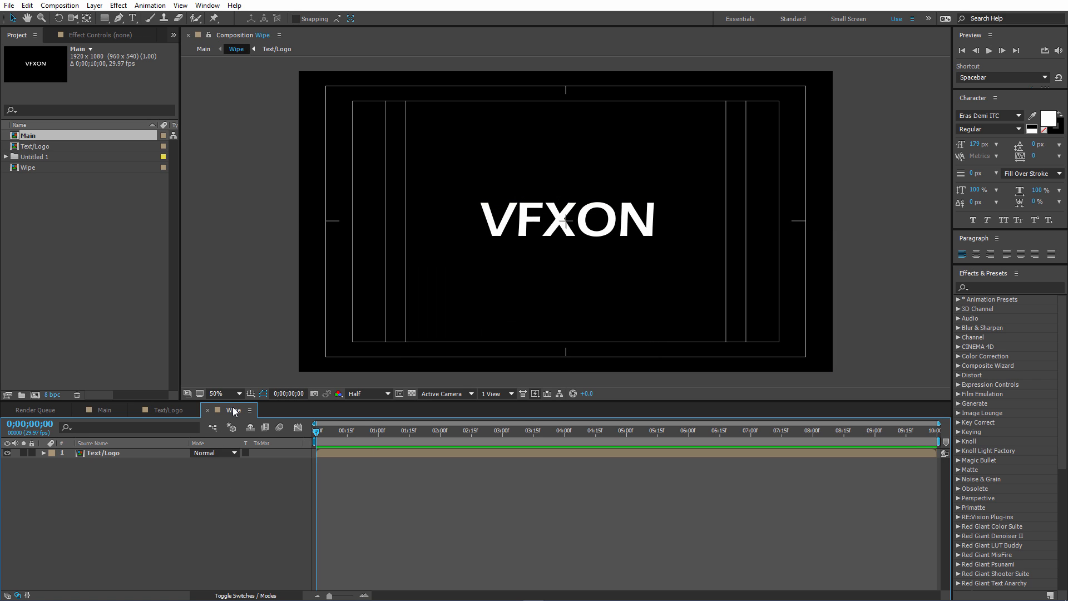
Reorder the open timelines so Wipe sits between Main and Text/Logo, ending with Wipe active.
{"action": "left_click_drag", "start_coordinate": [156, 410], "coordinate": [158, 411]}
{"action": "left_click", "coordinate": [105, 411]}
{"action": "left_click", "coordinate": [161, 410]}
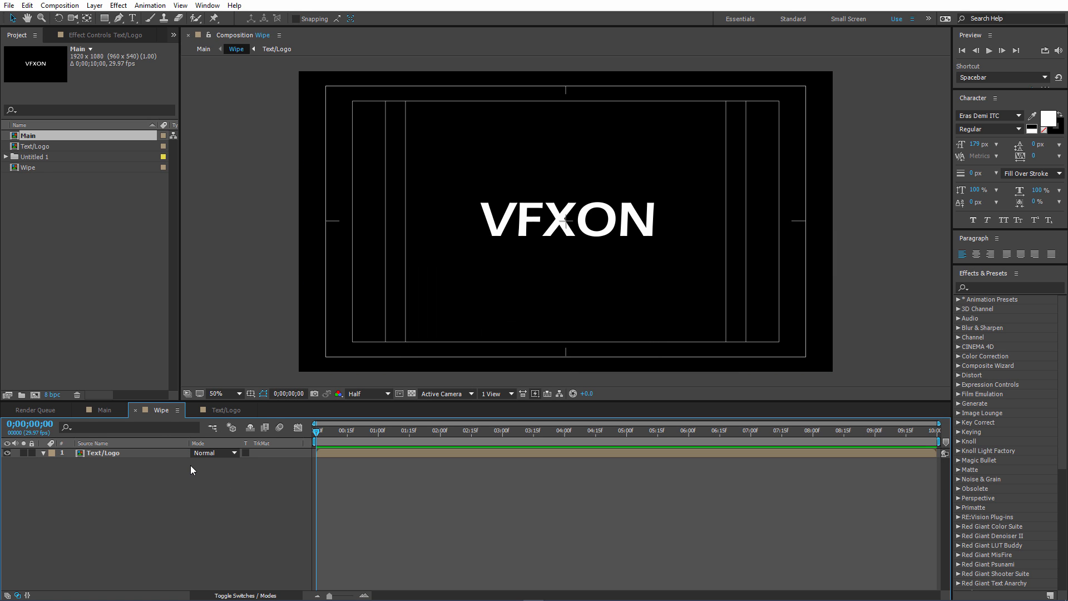
Draw a narrow rectangular mask on the Text/Logo layer, just left of the text and taller than the frame.
{"action": "left_click", "coordinate": [104, 19]}
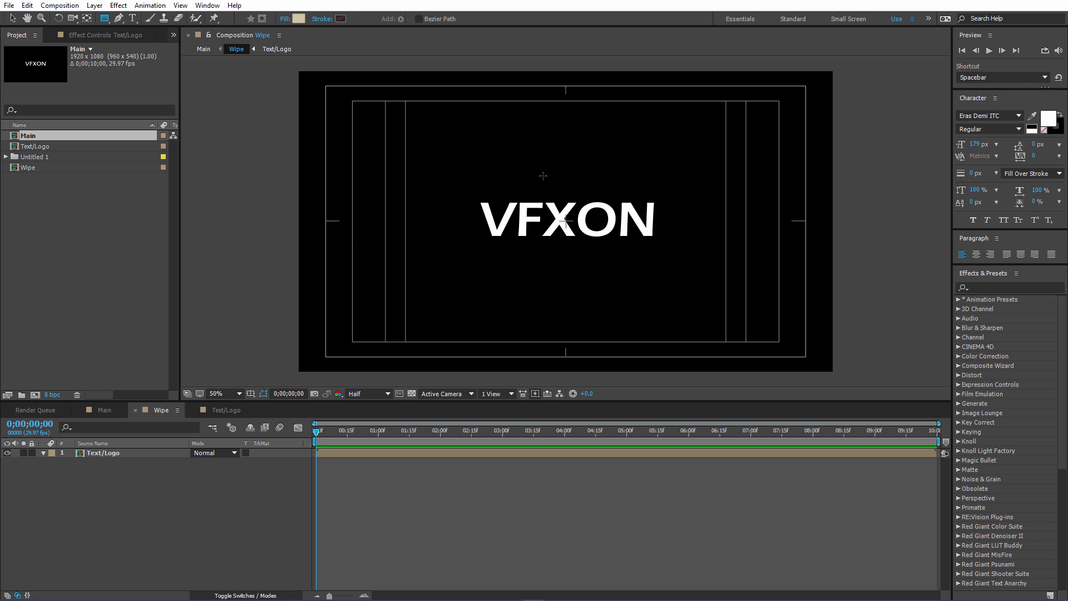
{"action": "left_click", "coordinate": [125, 453]}
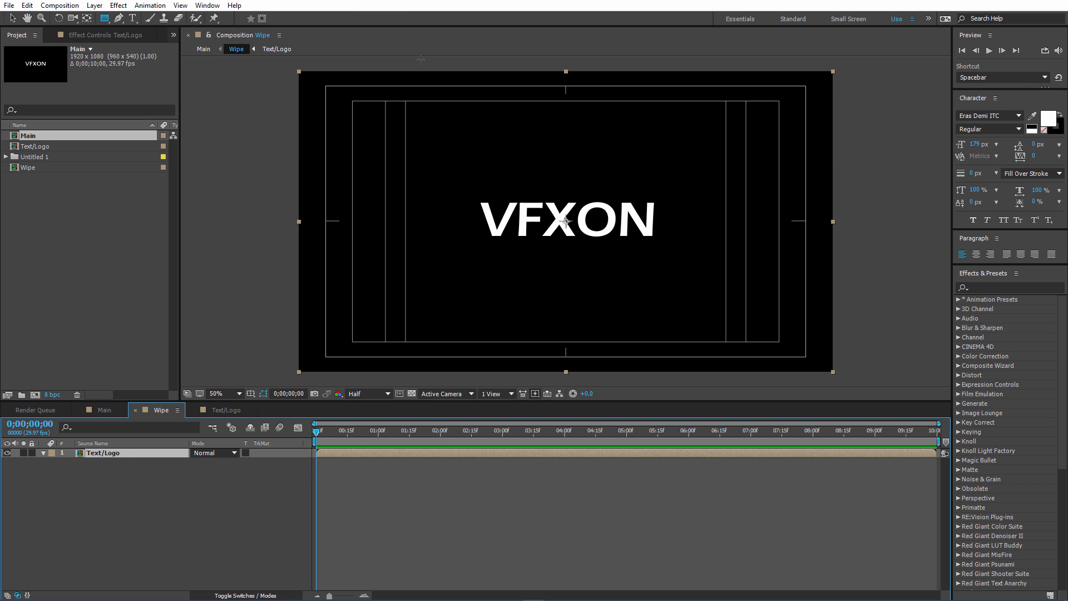
{"action": "left_click_drag", "start_coordinate": [421, 59], "coordinate": [434, 384]}
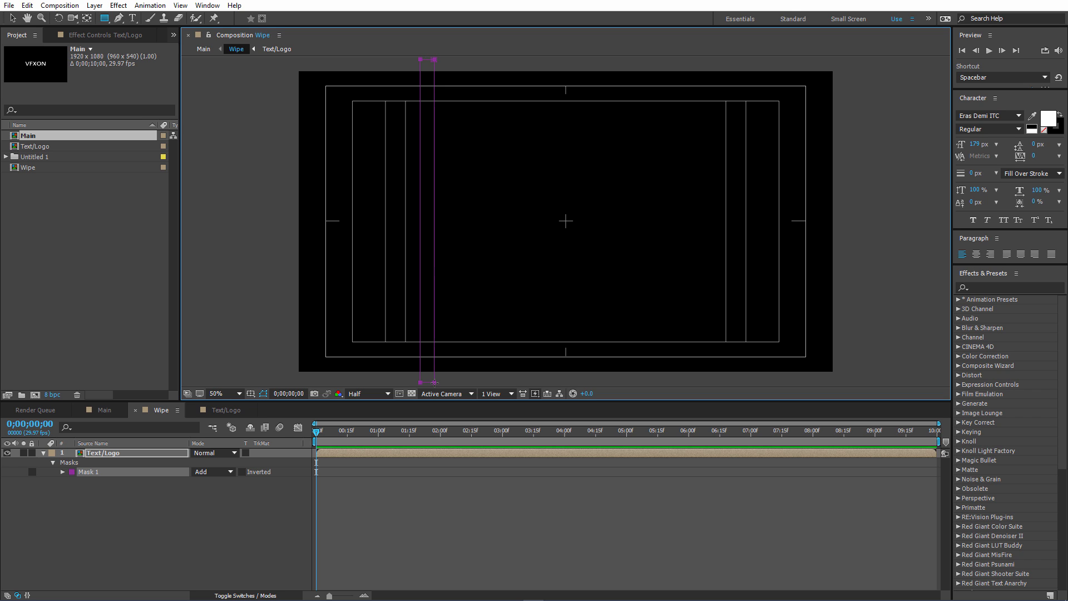
Expand Mask 1's properties and set a starting Mask Path keyframe at 0;00;00;00.
{"action": "left_click_drag", "start_coordinate": [319, 432], "coordinate": [443, 441]}
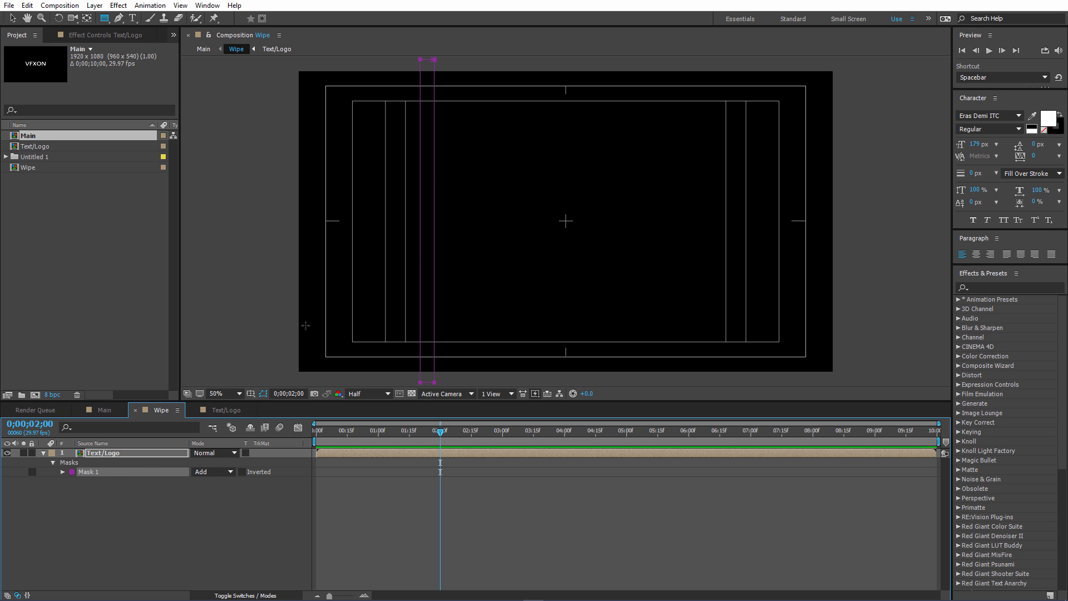
{"action": "left_click", "coordinate": [62, 471]}
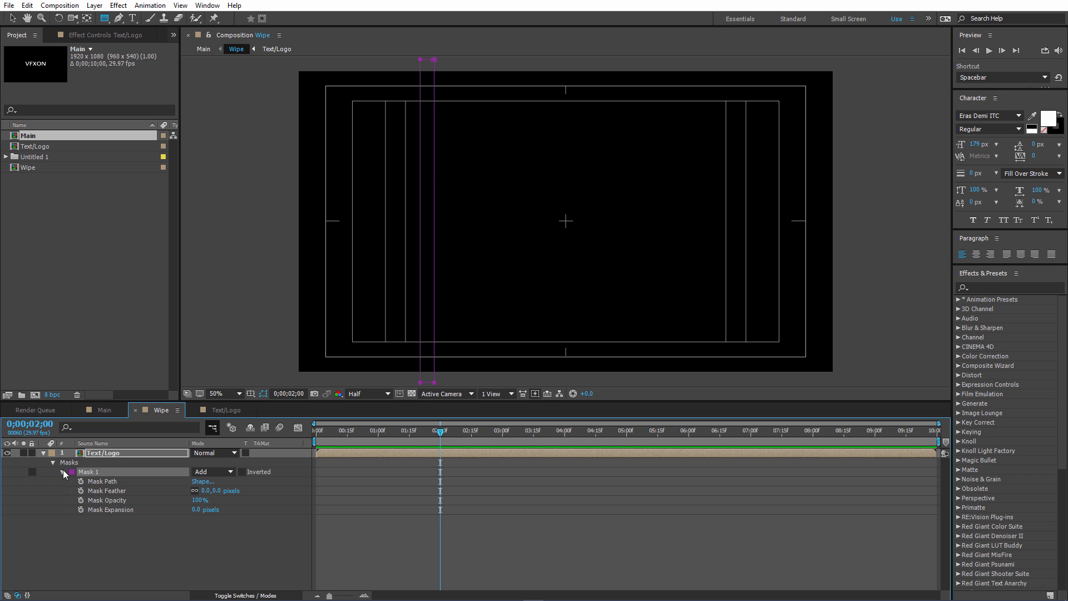
{"action": "left_click_drag", "start_coordinate": [335, 430], "coordinate": [297, 429]}
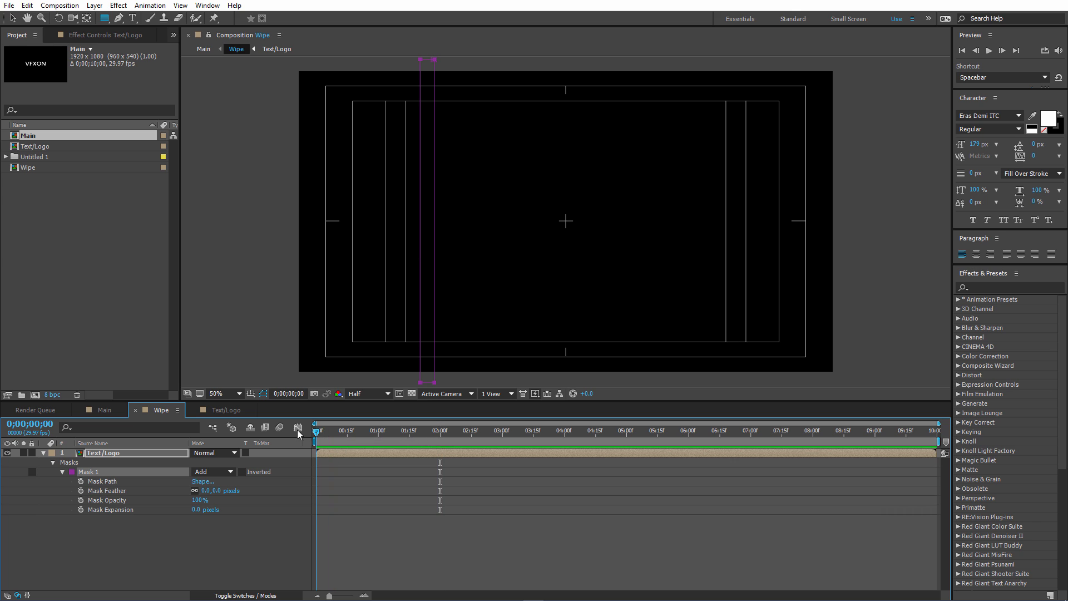
{"action": "left_click", "coordinate": [80, 482]}
At 0;00;02;00, move the mask horizontally past the right end of the text to keyframe the wipe's end.
{"action": "left_click_drag", "start_coordinate": [437, 437], "coordinate": [439, 436]}
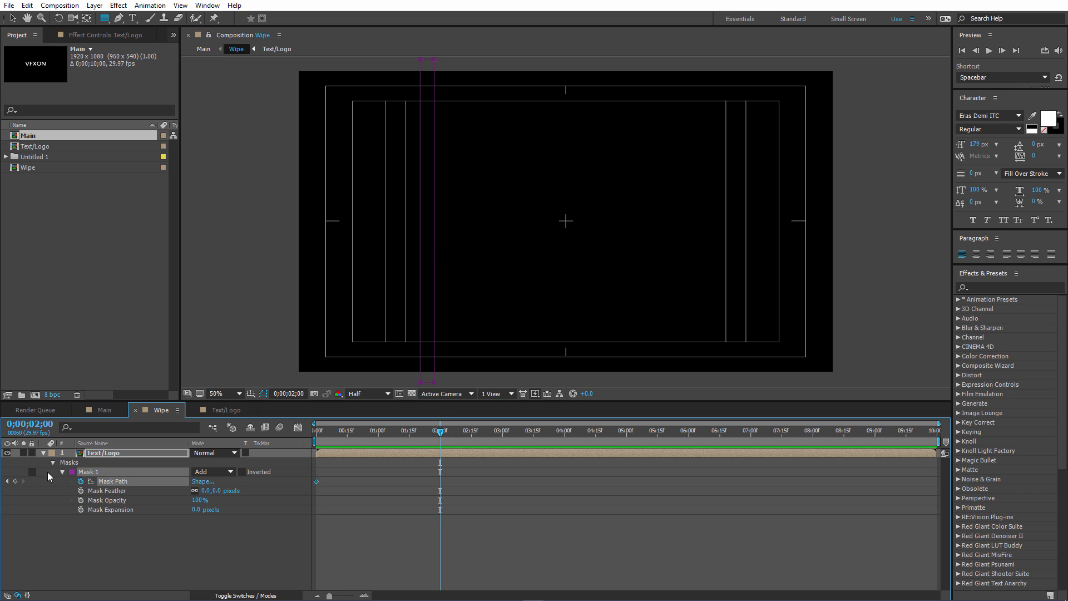
{"action": "left_click", "coordinate": [13, 18]}
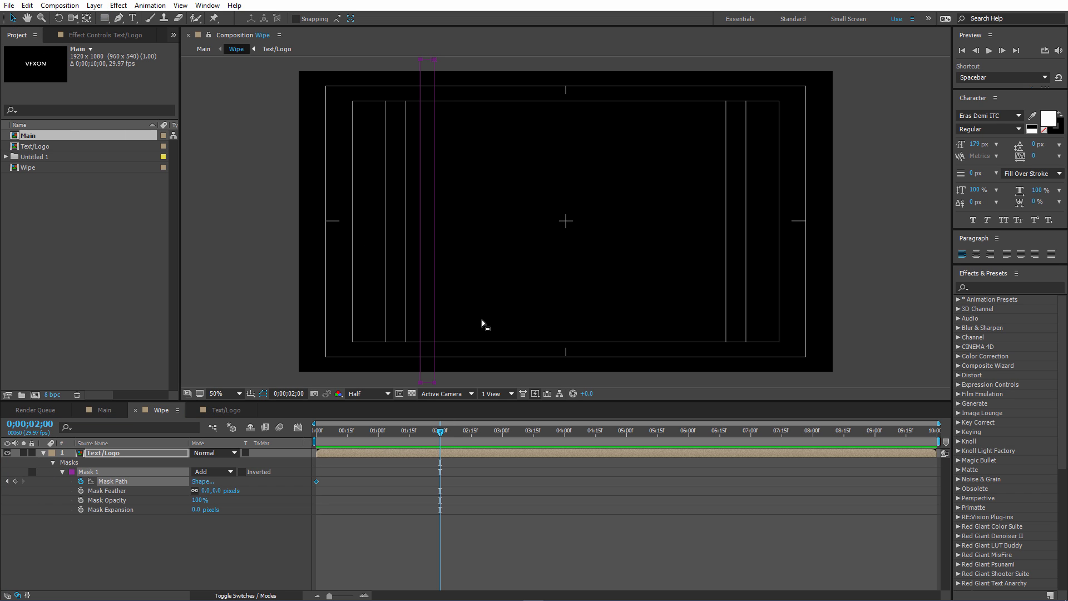
{"action": "left_click_drag", "start_coordinate": [435, 256], "coordinate": [691, 251]}
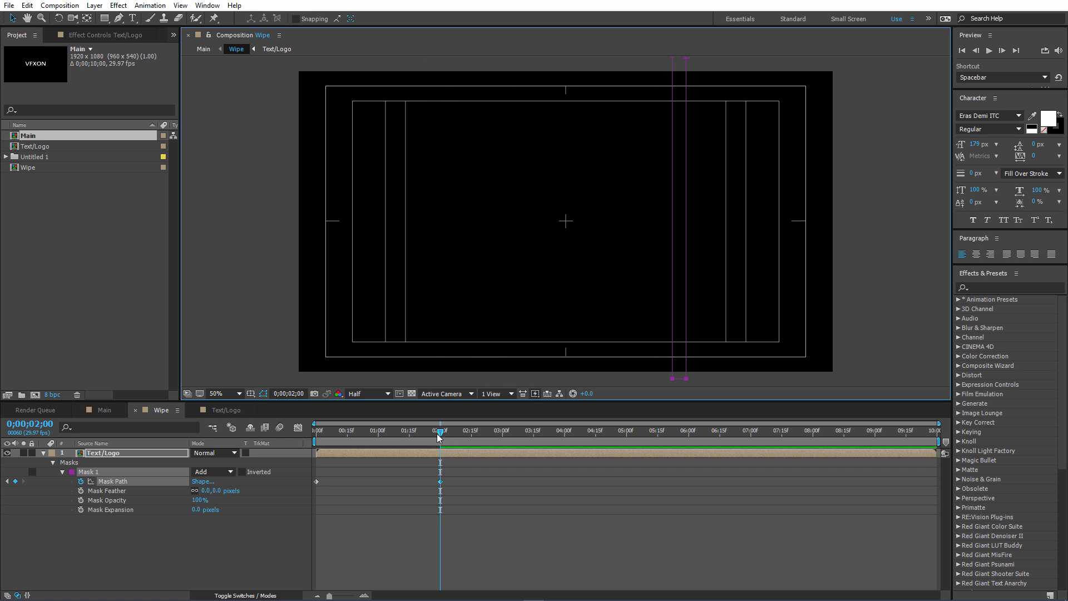
Scrub through the mask wipe to 0;00;01;03 and set the Mask Feather to 70 pixels.
{"action": "left_click_drag", "start_coordinate": [437, 432], "coordinate": [361, 439]}
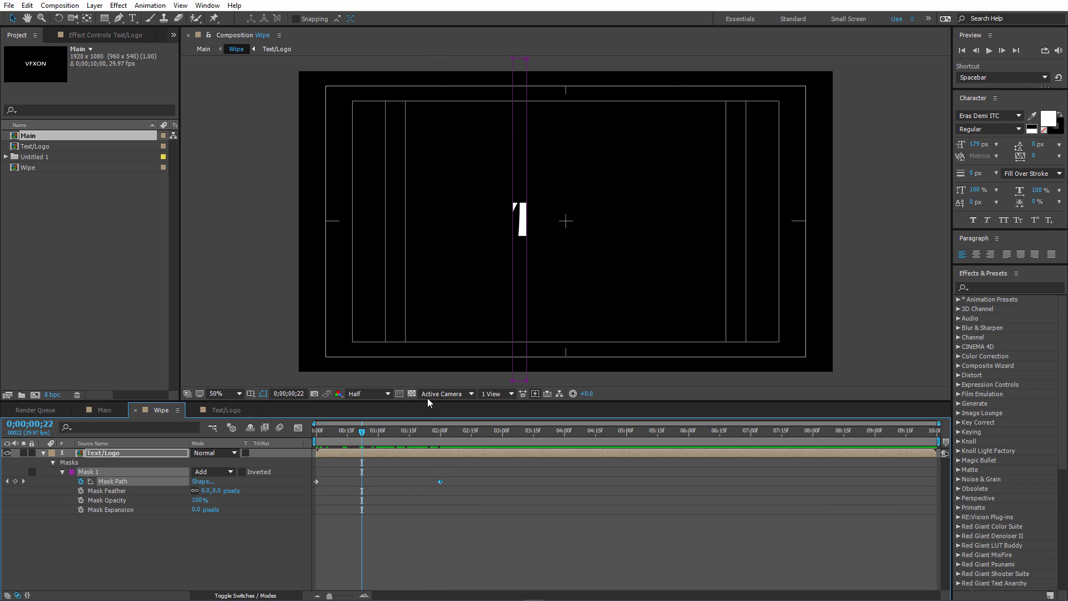
{"action": "left_click_drag", "start_coordinate": [364, 430], "coordinate": [385, 430]}
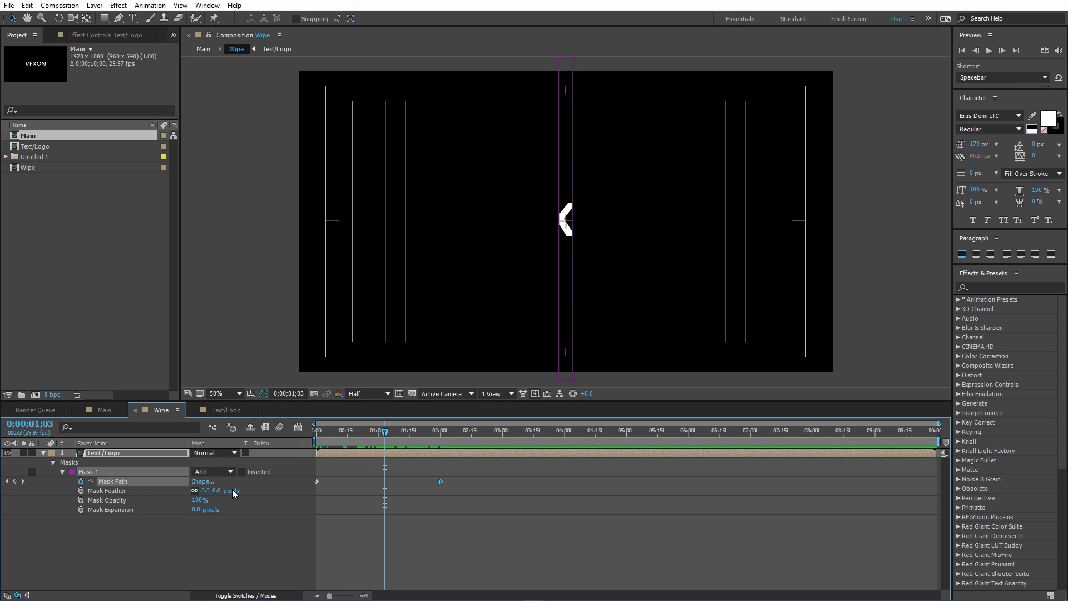
{"action": "left_click_drag", "start_coordinate": [217, 491], "coordinate": [250, 490]}
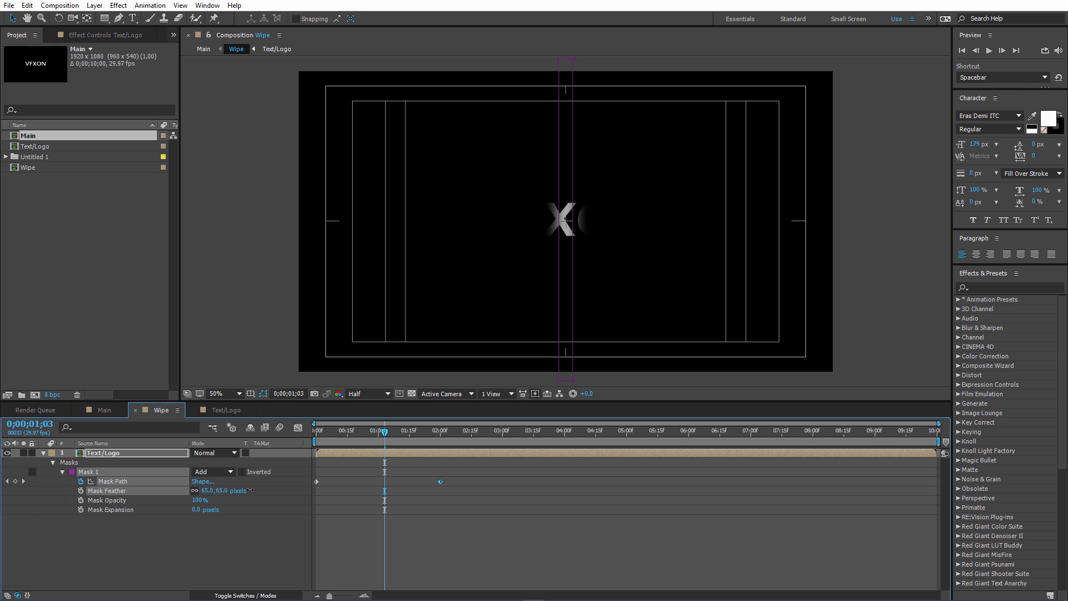
{"action": "left_click", "coordinate": [221, 535]}
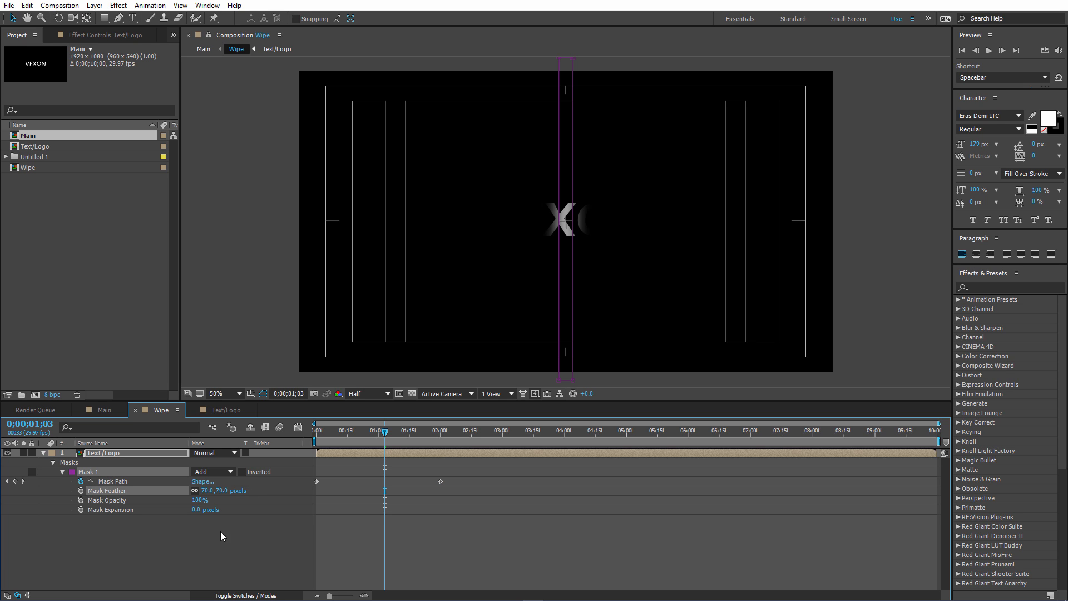
Set the Mask Expansion to -5 pixels and deselect the Text/Logo layer.
{"action": "left_click", "coordinate": [196, 509]}
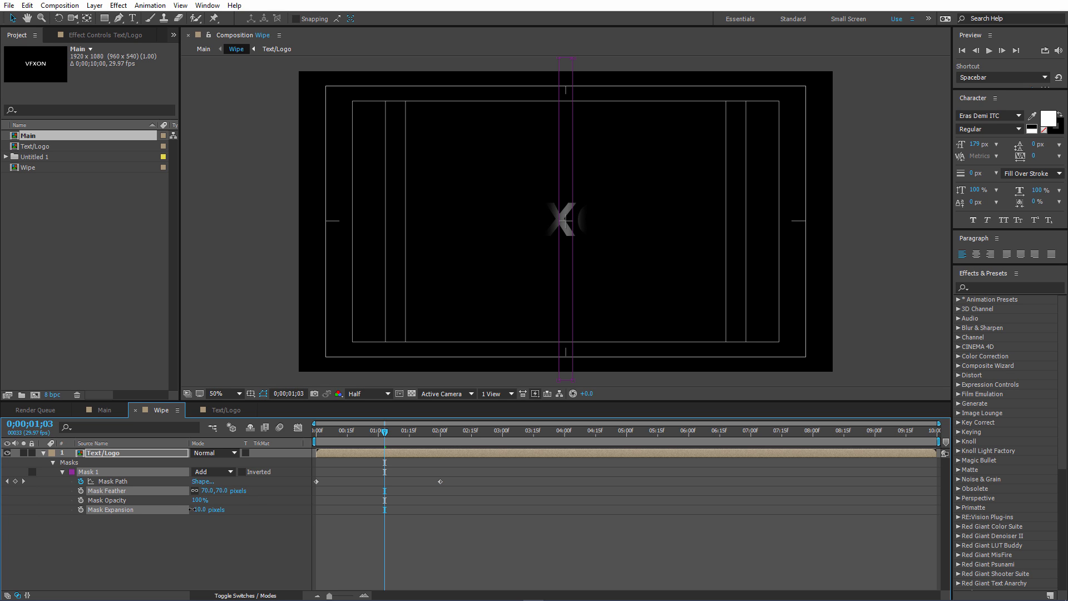
{"action": "left_click_drag", "start_coordinate": [194, 509], "coordinate": [204, 549]}
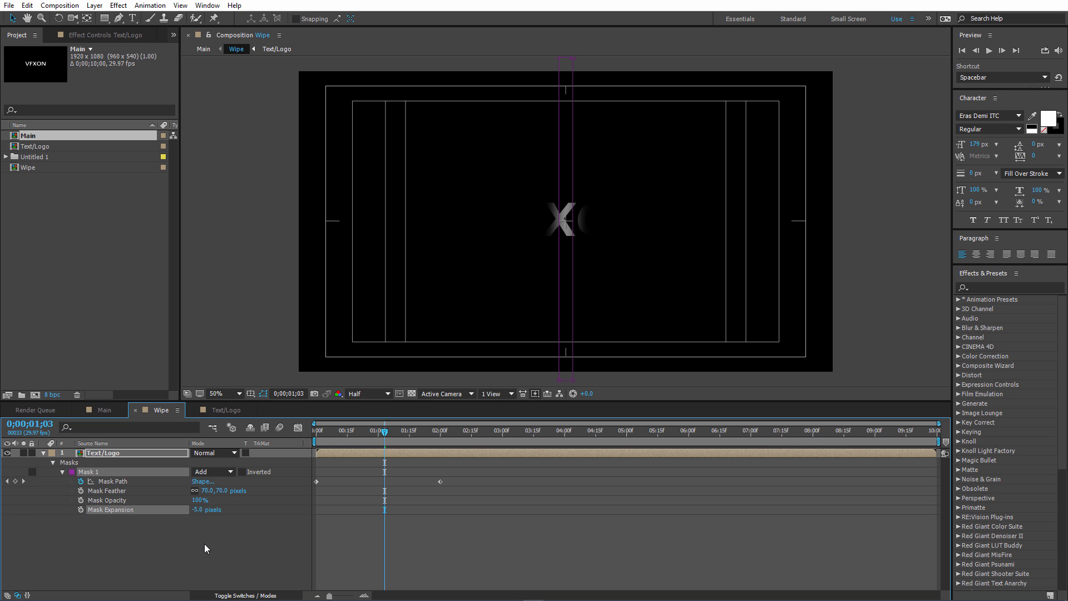
{"action": "left_click", "coordinate": [204, 543]}
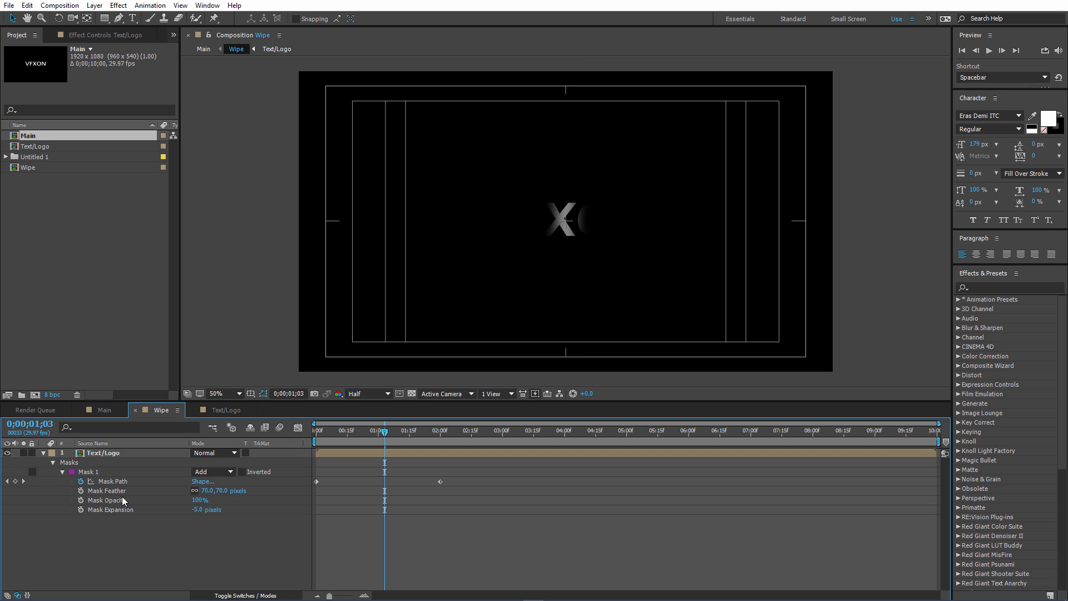
Collapse the Text/Logo layer, and in the Main composition create a new black 1920 x 1080 px solid named Particle.
{"action": "left_click", "coordinate": [44, 453]}
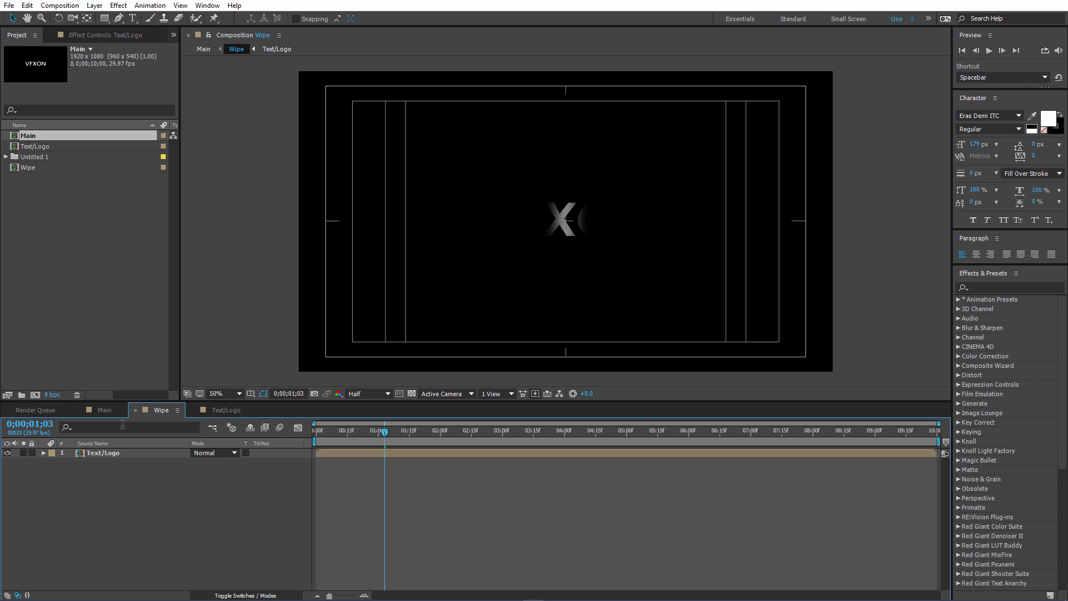
{"action": "left_click", "coordinate": [109, 408]}
{"action": "left_click", "coordinate": [225, 519]}
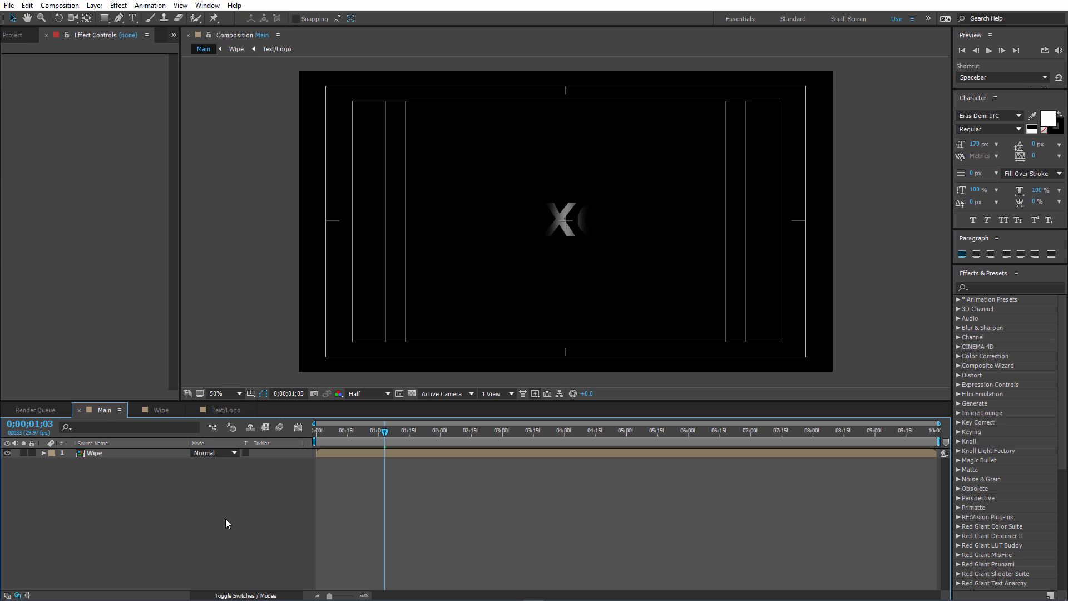
{"action": "right_click", "coordinate": [132, 485]}
{"action": "mouse_move", "coordinate": [177, 495]}
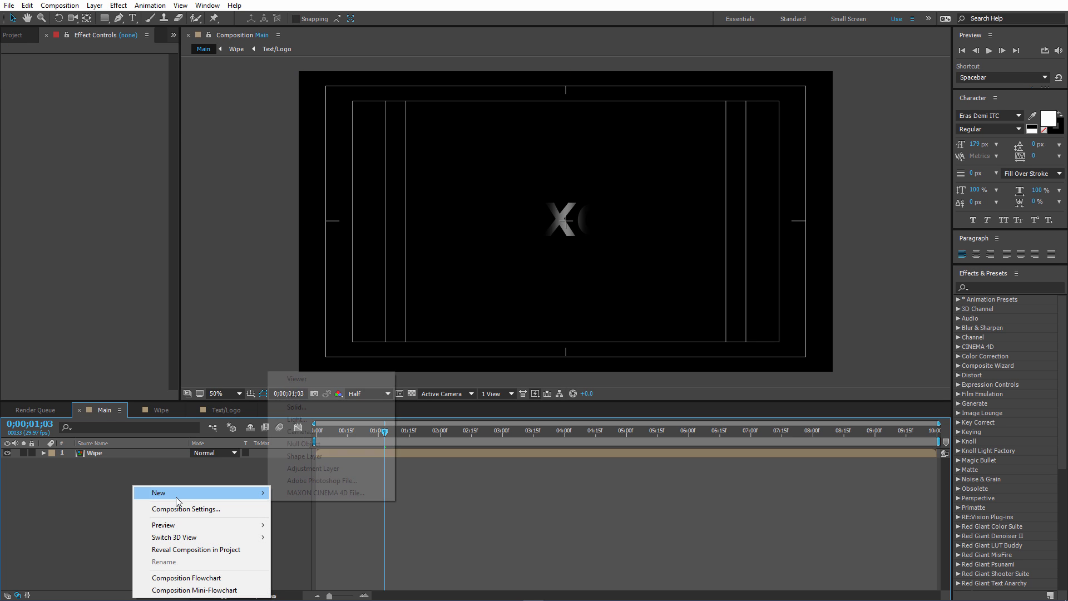
{"action": "left_click", "coordinate": [318, 409]}
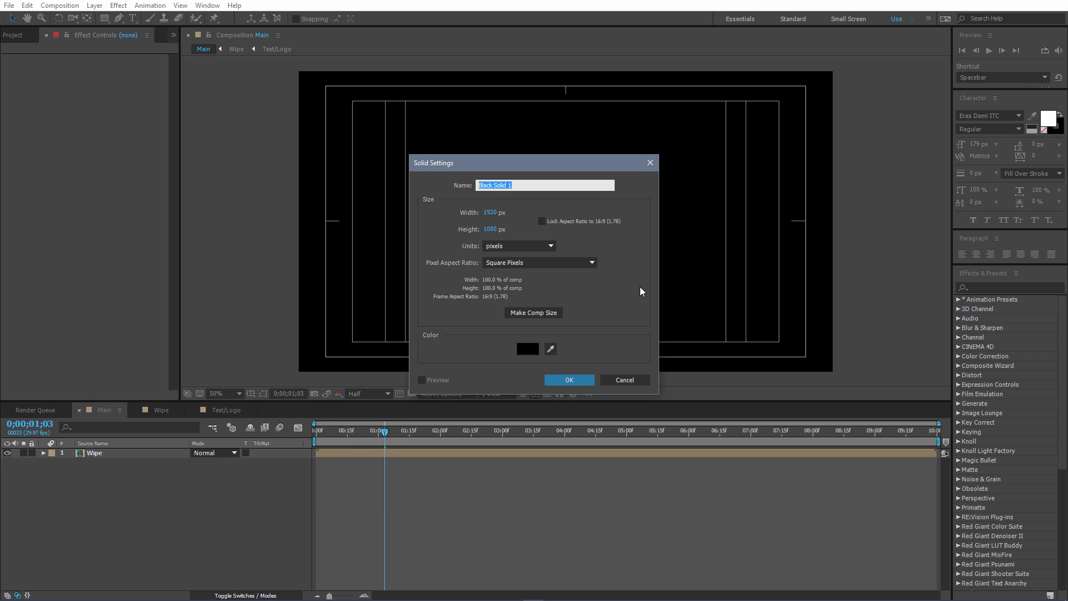
{"action": "type", "text": "Particle"}
{"action": "left_click", "coordinate": [570, 380]}
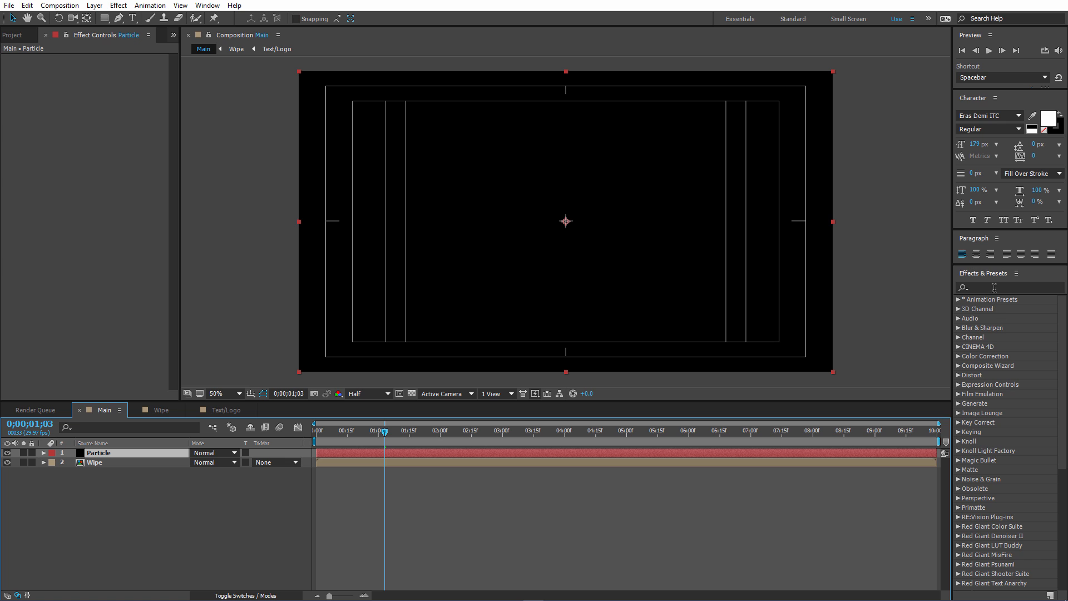
Find the Trapcode Particular effect and apply it to the Particle layer.
{"action": "left_click", "coordinate": [994, 288]}
{"action": "type", "text": "parti"}
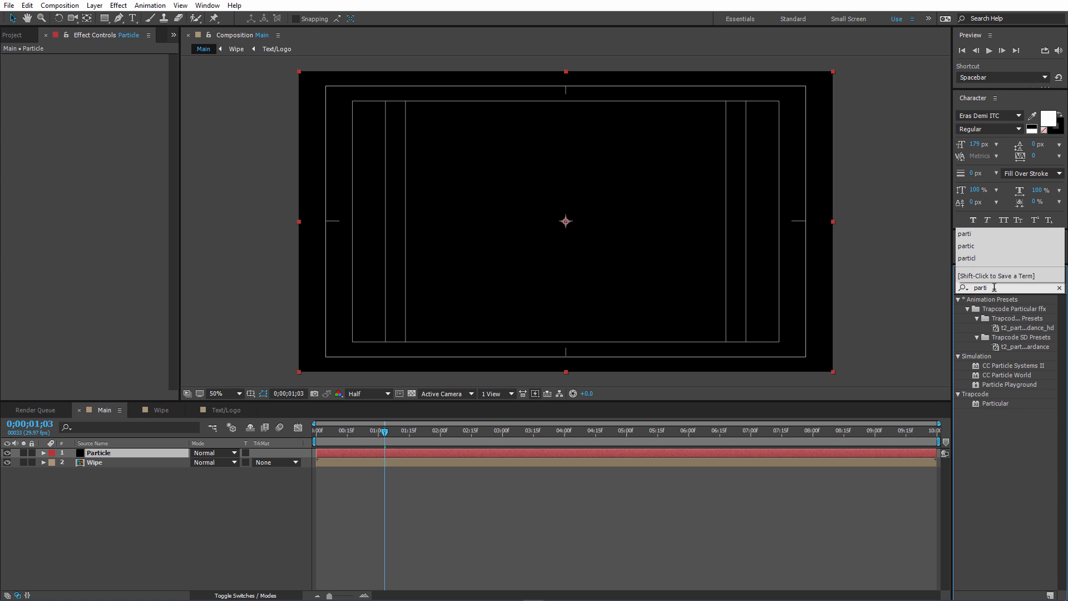
{"action": "left_click_drag", "start_coordinate": [996, 402], "coordinate": [139, 453]}
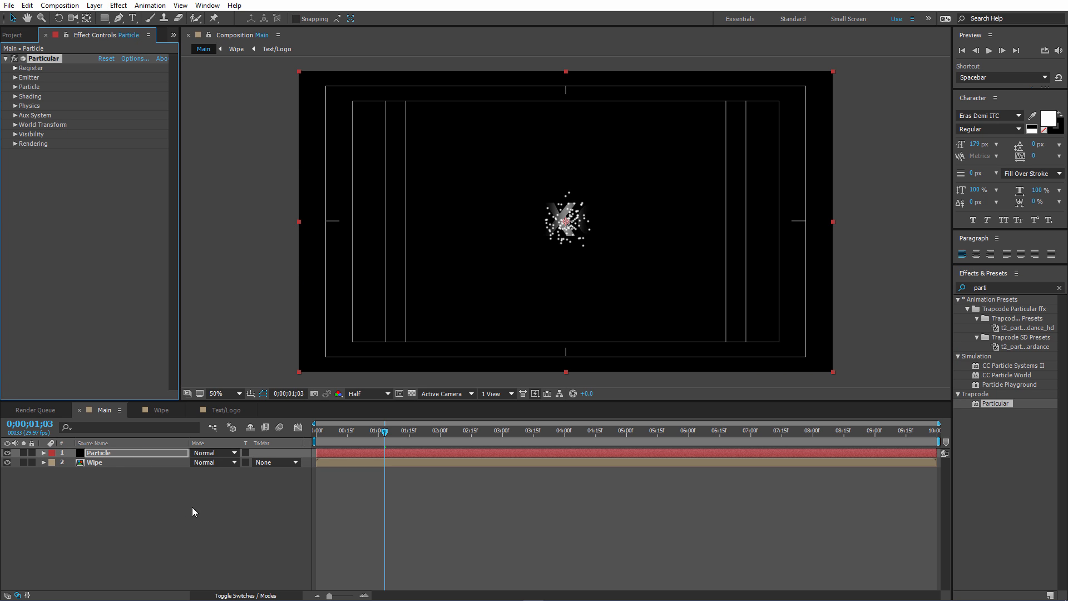
Turn the Wipe layer in the Main composition into a 3D layer.
{"action": "left_click", "coordinate": [100, 464]}
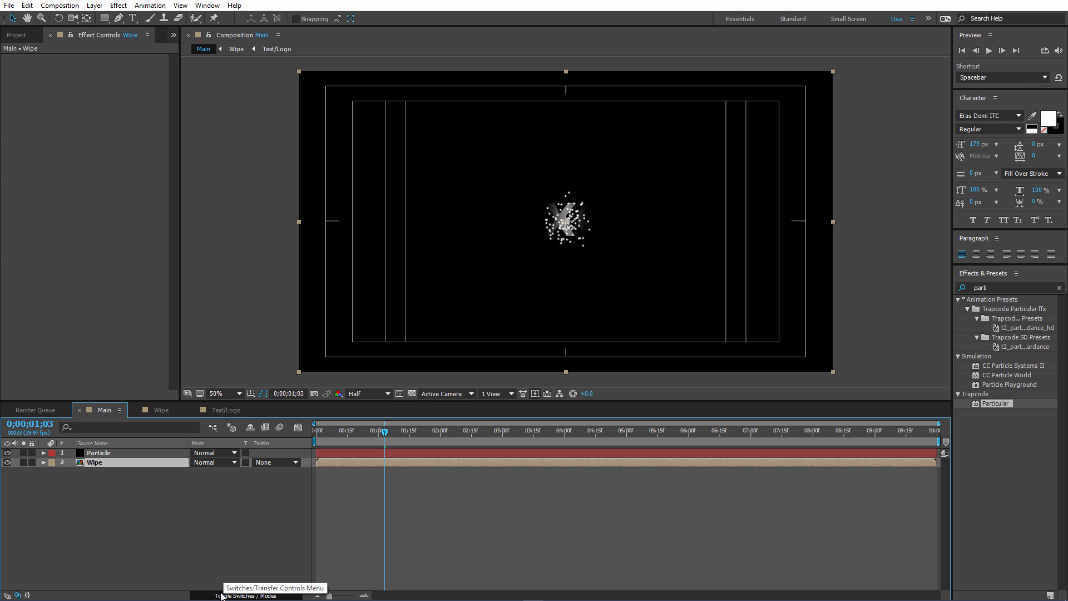
{"action": "left_click", "coordinate": [220, 595]}
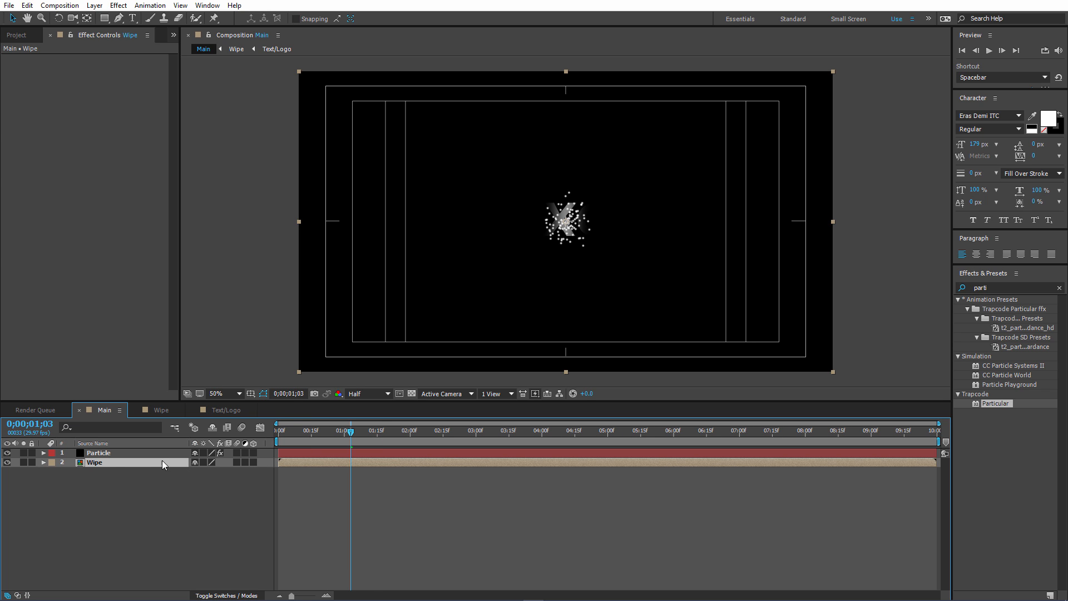
{"action": "left_click", "coordinate": [253, 463]}
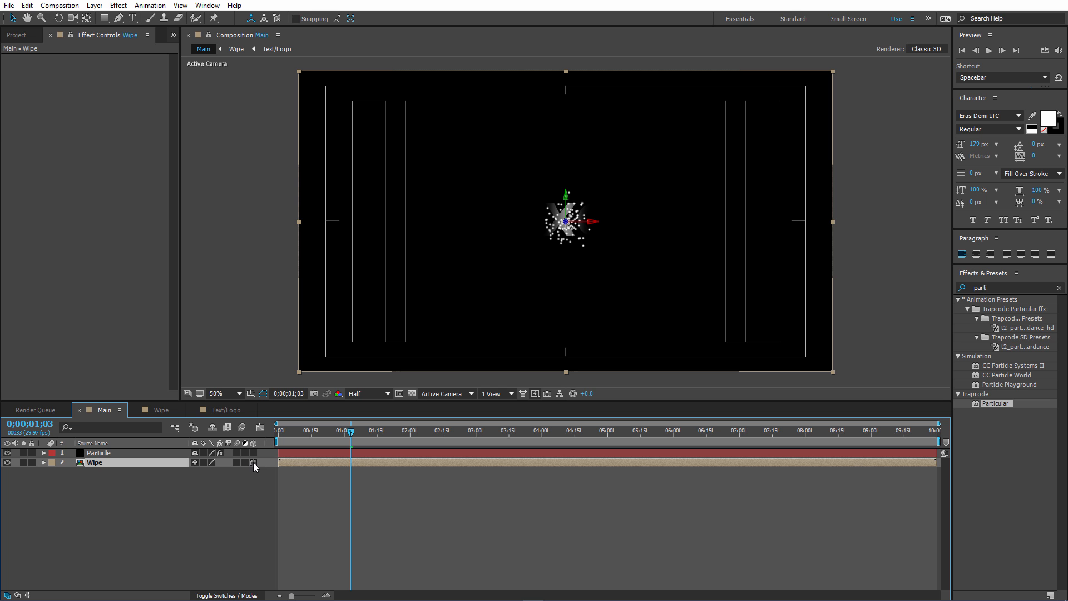
In the Particle layer's Particular emitter settings, set the Emitter Type to Layer and the Direction to Directional.
{"action": "left_click", "coordinate": [109, 452]}
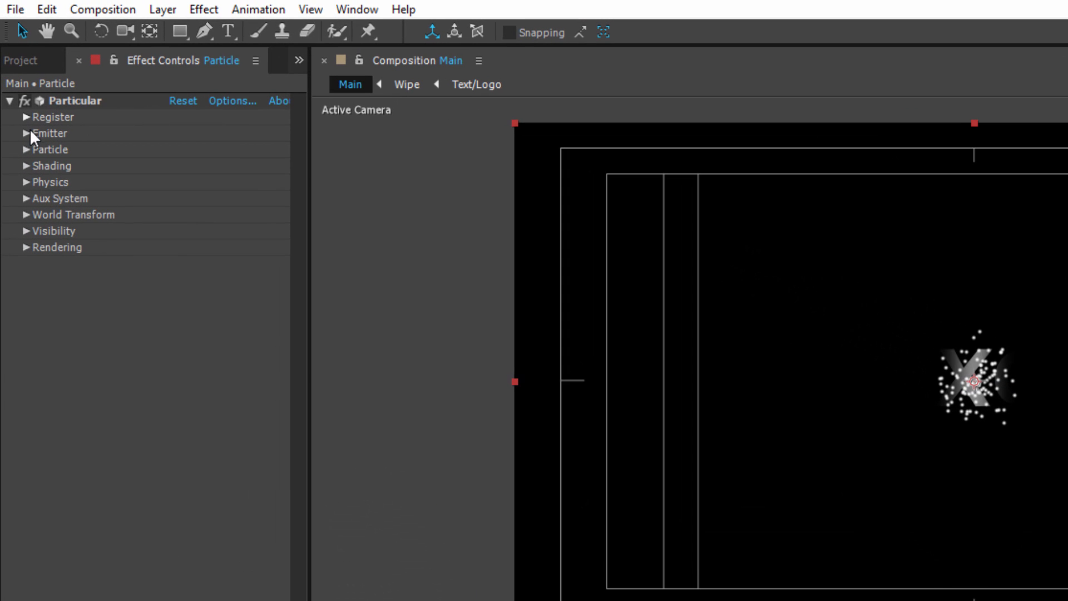
{"action": "left_click", "coordinate": [27, 131]}
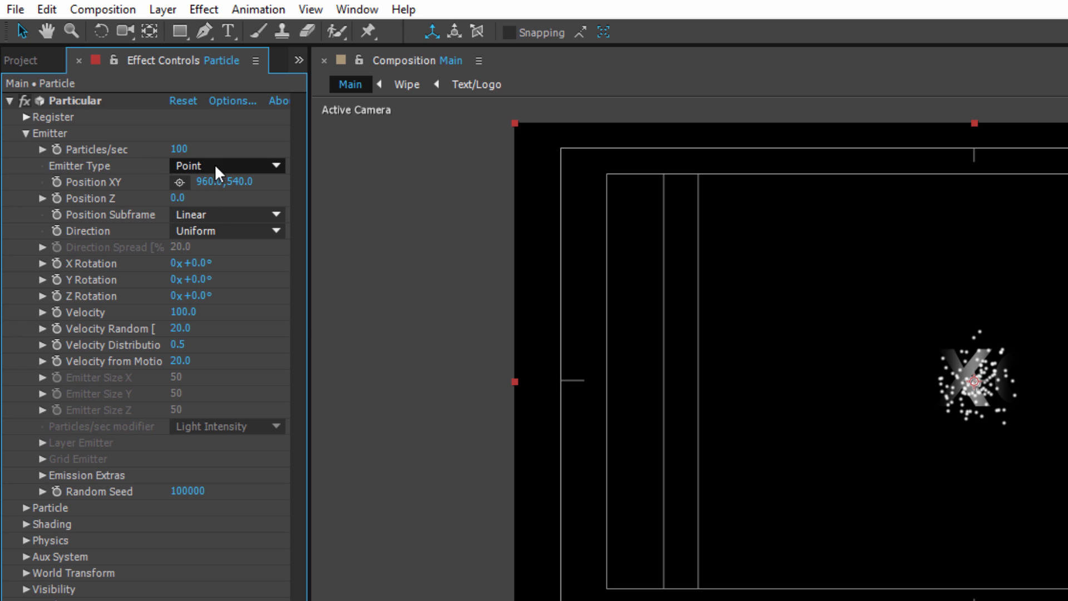
{"action": "left_click", "coordinate": [222, 166]}
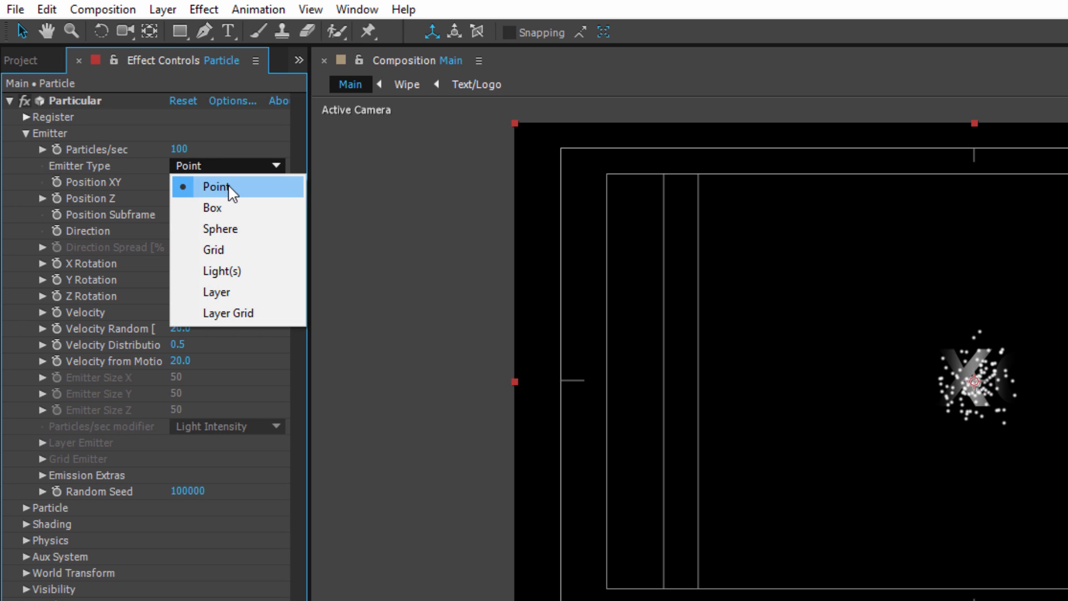
{"action": "left_click", "coordinate": [224, 291]}
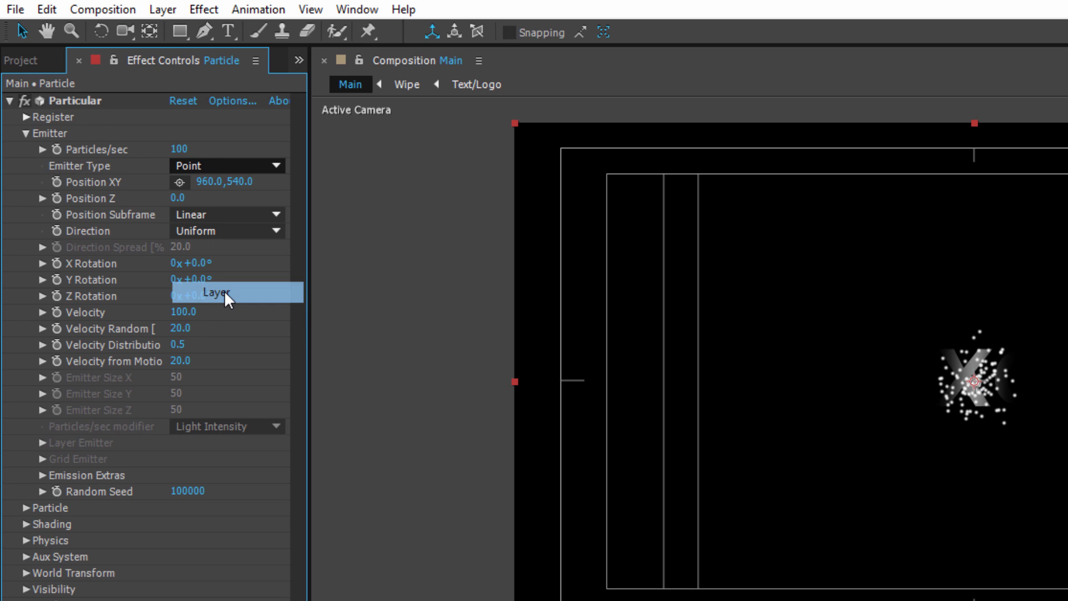
{"action": "left_click", "coordinate": [200, 229]}
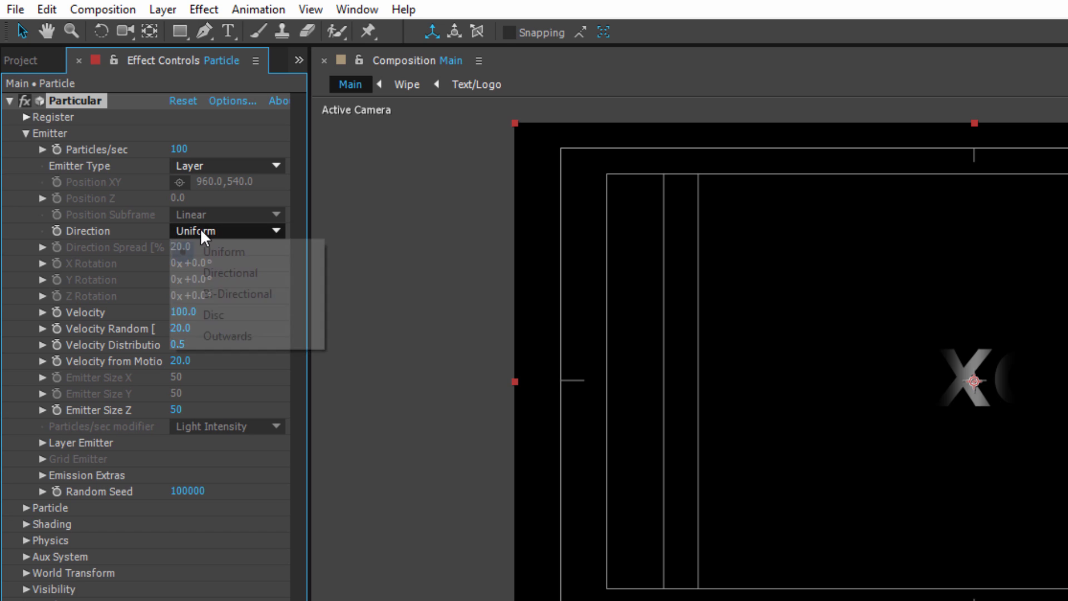
{"action": "left_click", "coordinate": [215, 272]}
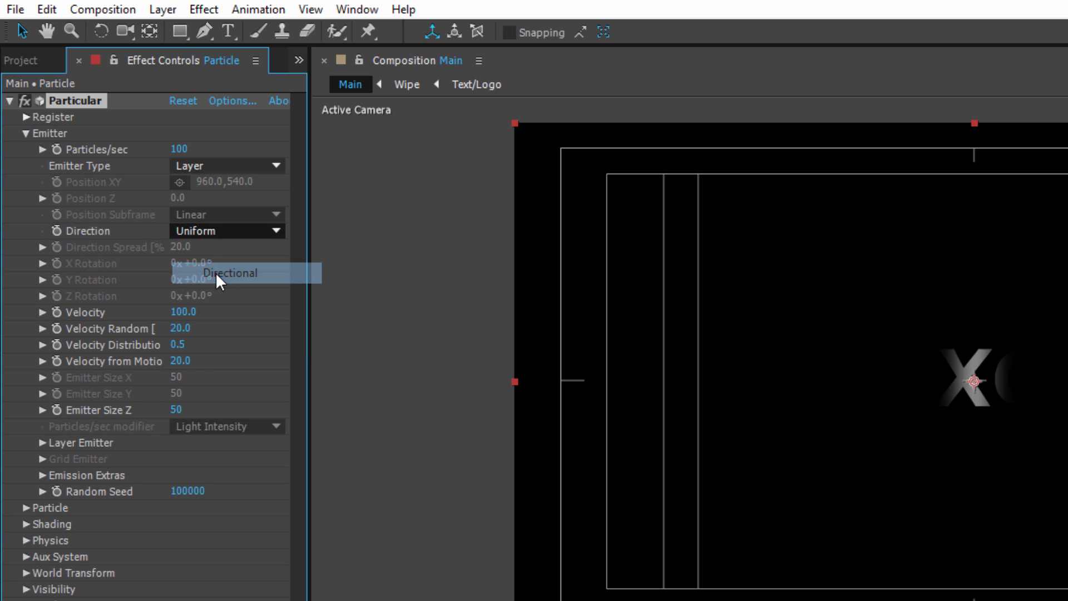
Use the Wipe layer as Particular's layer emitter and set Layer Sampling to Particle Birth Time.
{"action": "left_click", "coordinate": [43, 442]}
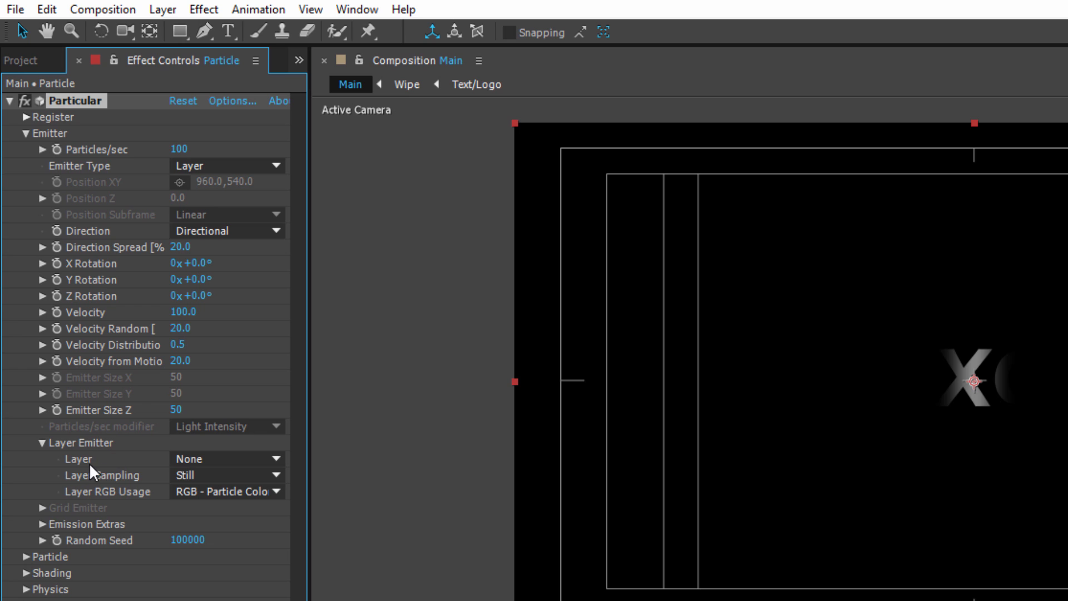
{"action": "left_click", "coordinate": [215, 459]}
{"action": "left_click", "coordinate": [240, 529]}
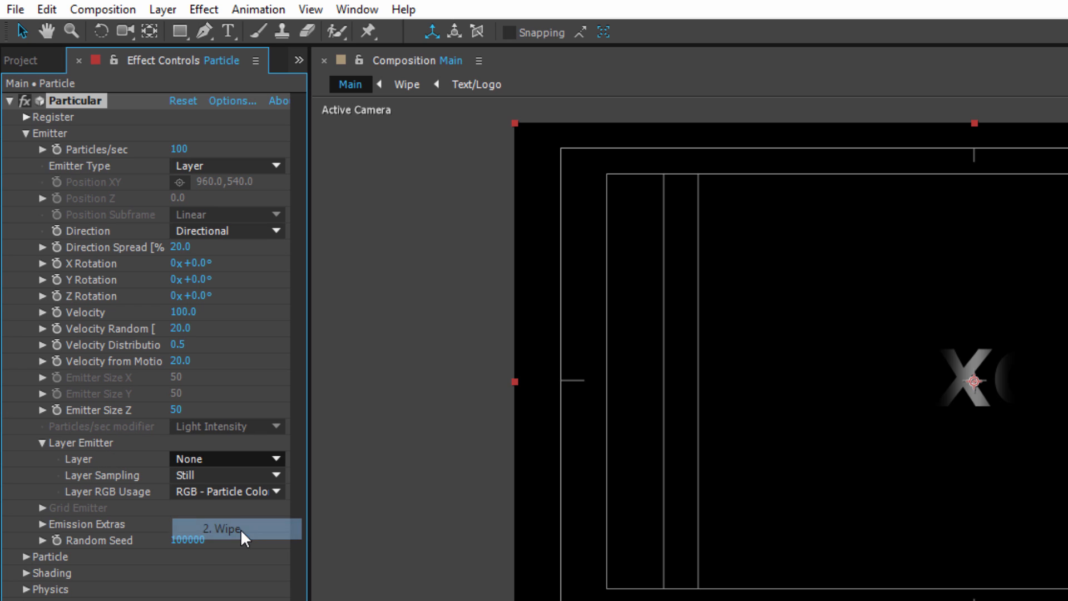
{"action": "left_click", "coordinate": [190, 475]}
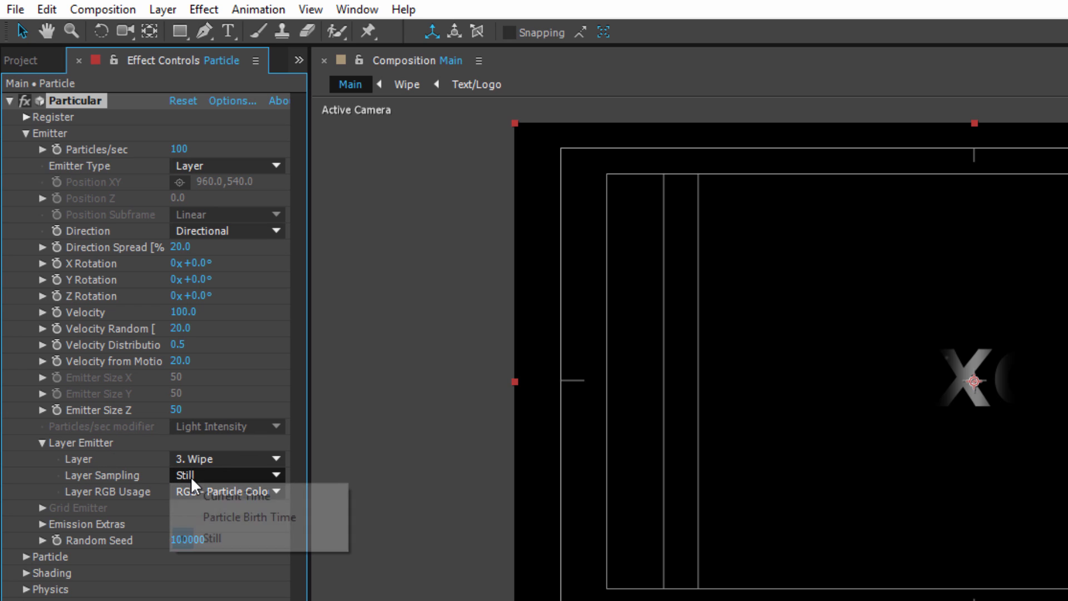
{"action": "left_click", "coordinate": [254, 517]}
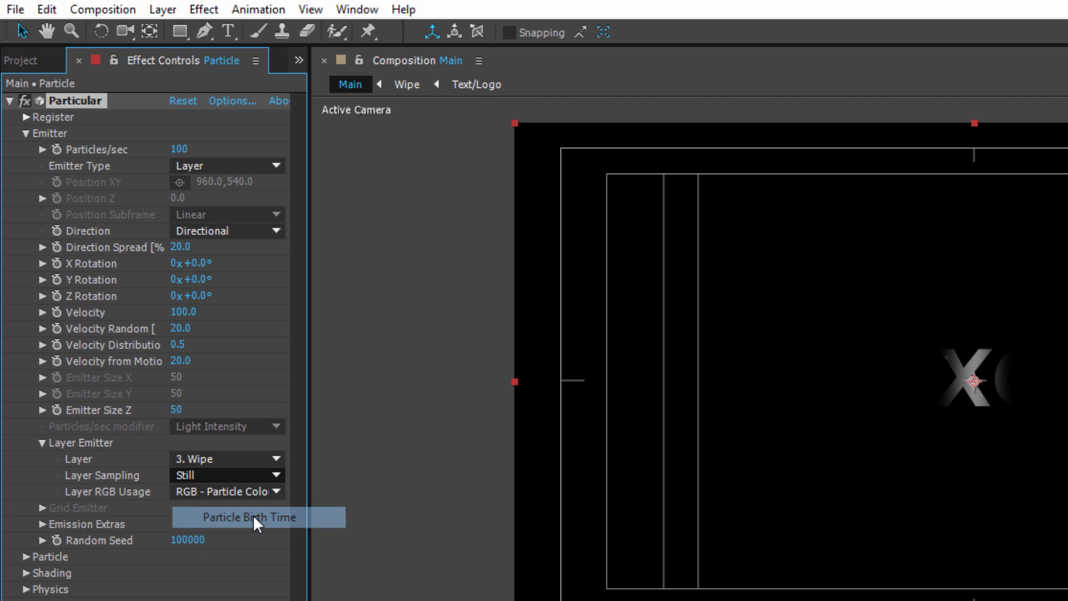
Set the emitter's Particles/sec to 450000.
{"action": "left_click", "coordinate": [176, 150]}
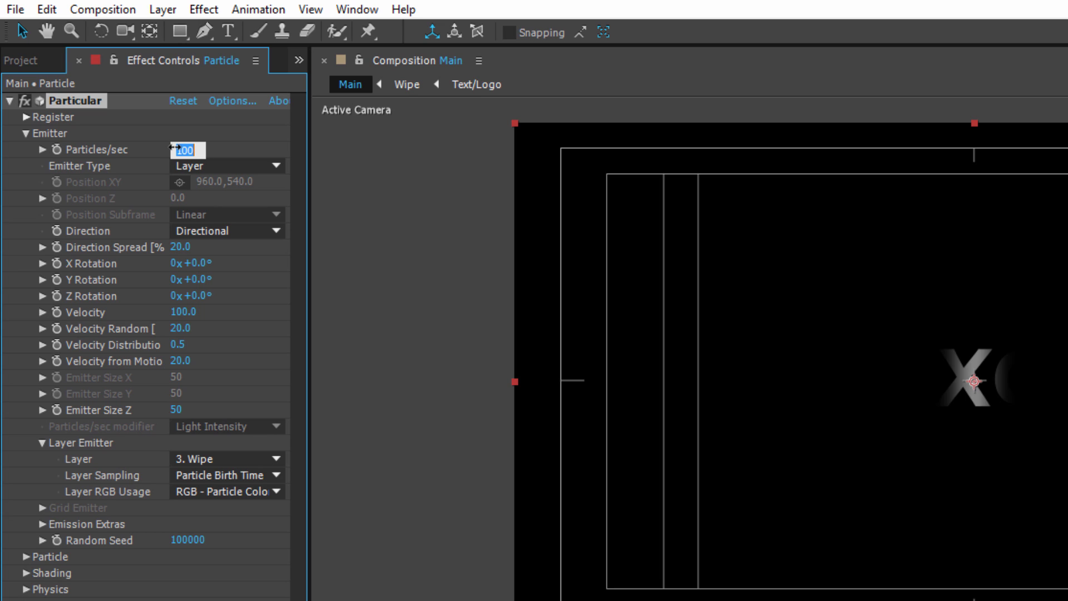
{"action": "type", "text": "45"}
{"action": "type", "text": "0"}
{"action": "type", "text": "000"}
{"action": "left_click", "coordinate": [399, 274]}
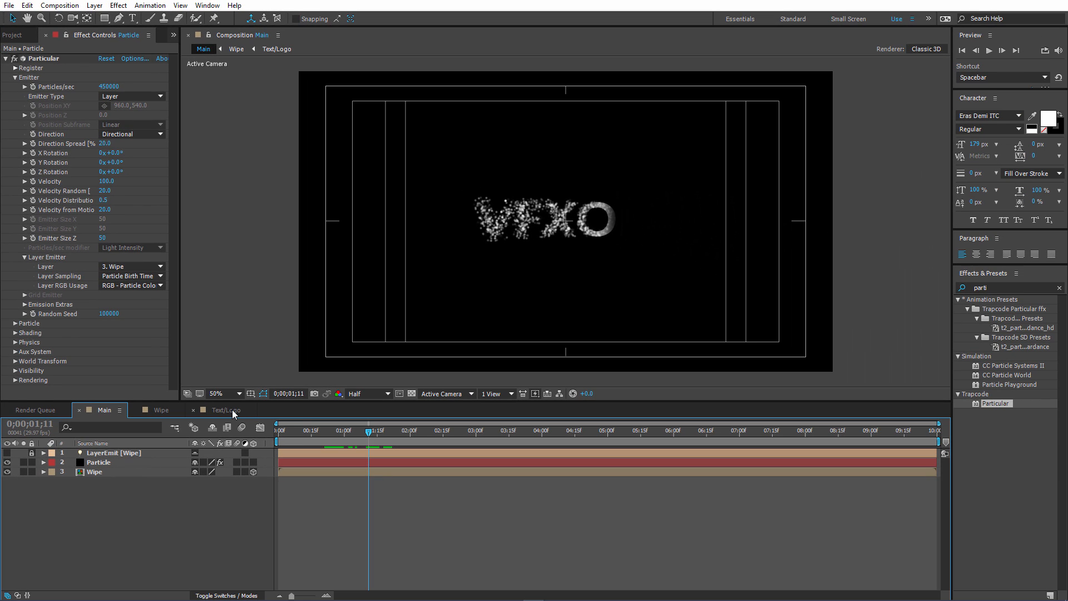
Open the Text/Logo composition and start editing the VFXON text with the Type tool.
{"action": "left_click", "coordinate": [232, 410]}
{"action": "left_click", "coordinate": [132, 452]}
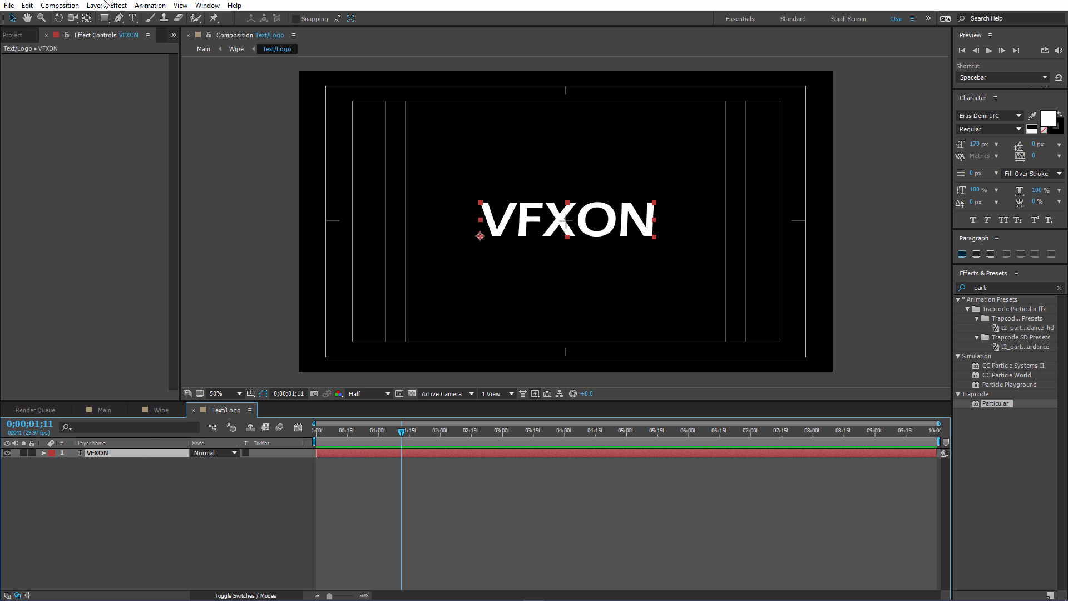
{"action": "left_click", "coordinate": [133, 18]}
{"action": "left_click", "coordinate": [588, 220]}
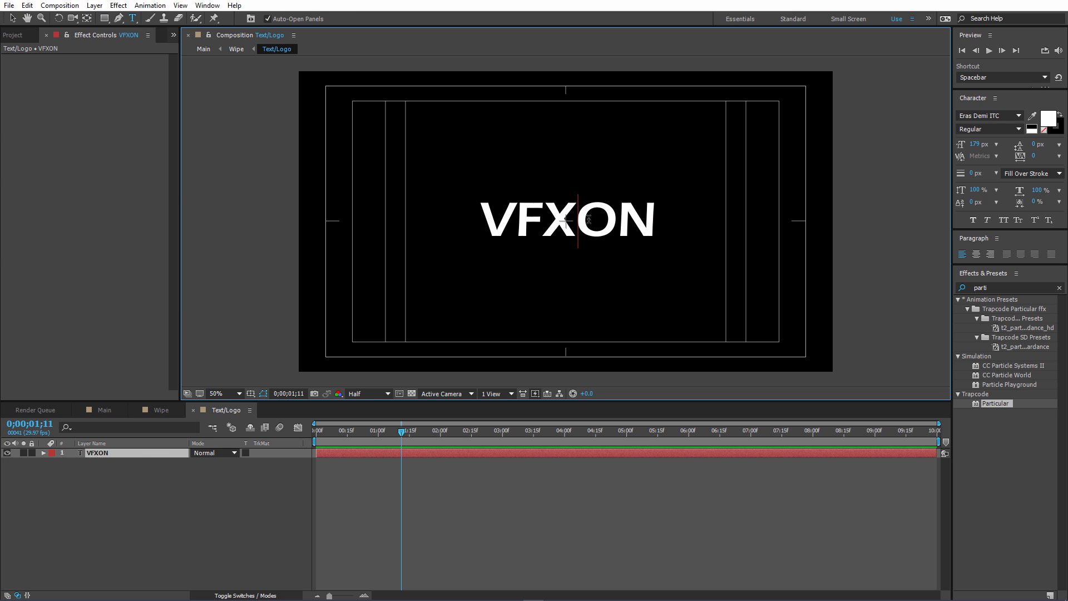
{"action": "left_click_drag", "start_coordinate": [588, 219], "coordinate": [498, 218]}
{"action": "left_click", "coordinate": [655, 217]}
{"action": "left_click_drag", "start_coordinate": [579, 220], "coordinate": [495, 223]}
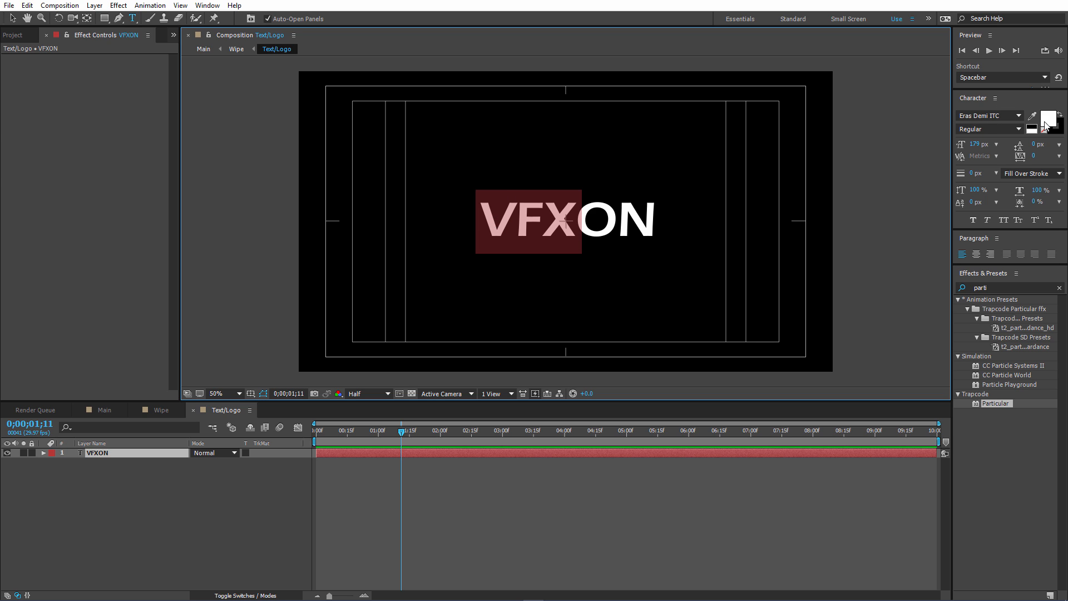
{"action": "left_click", "coordinate": [661, 220]}
{"action": "left_click_drag", "start_coordinate": [592, 220], "coordinate": [657, 219]}
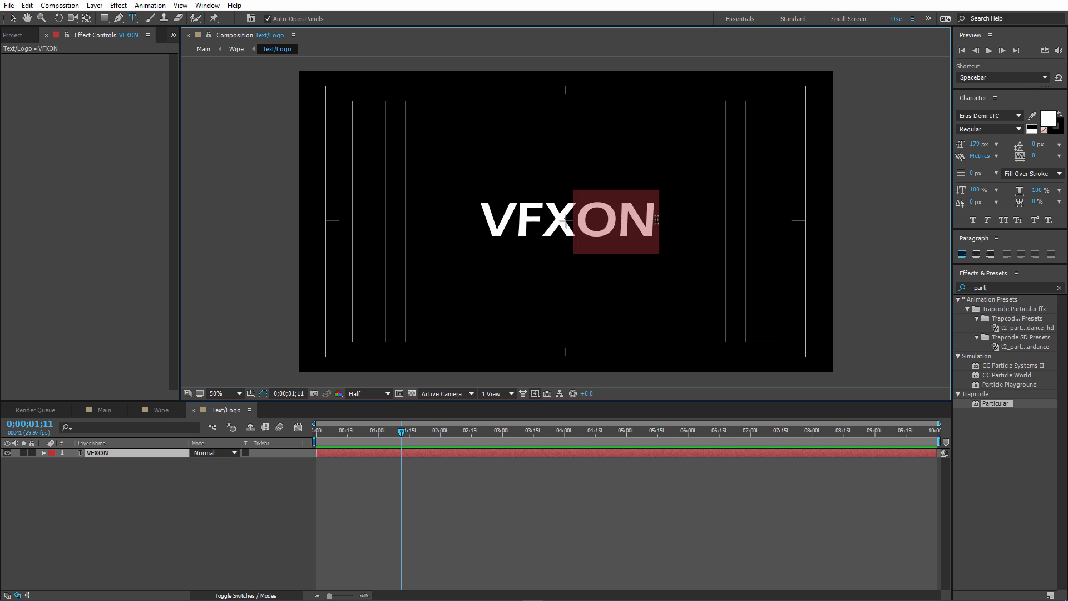
{"action": "left_click", "coordinate": [663, 221]}
Select the whole VFXON text and set its fill color to light blue 3BD3FF.
{"action": "key", "text": "ctrl+a"}
{"action": "left_click", "coordinate": [1048, 118]}
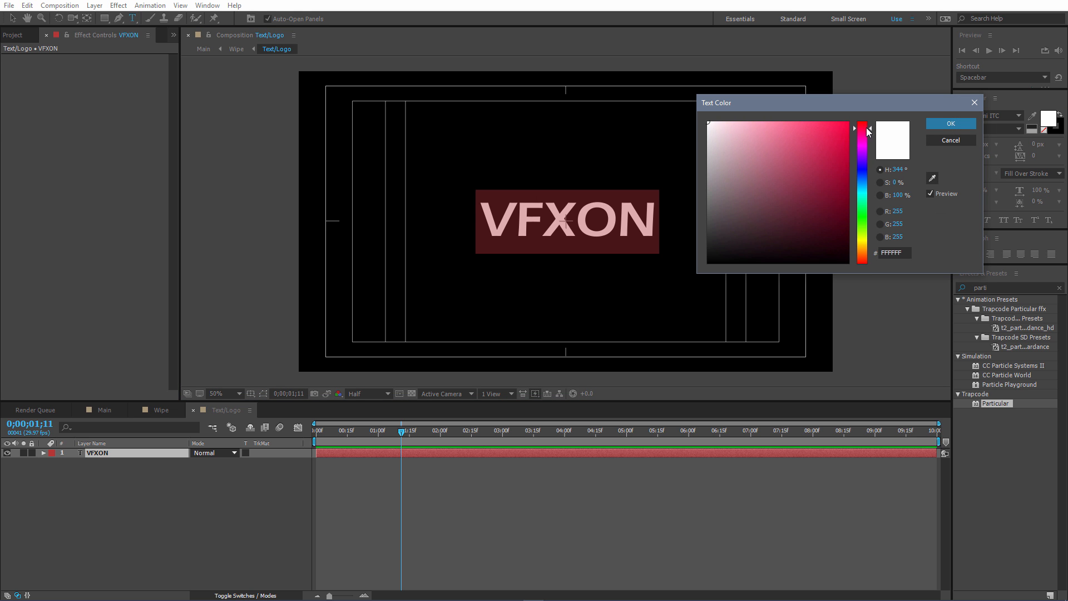
{"action": "left_click", "coordinate": [826, 139]}
{"action": "left_click_drag", "start_coordinate": [864, 131], "coordinate": [871, 187]}
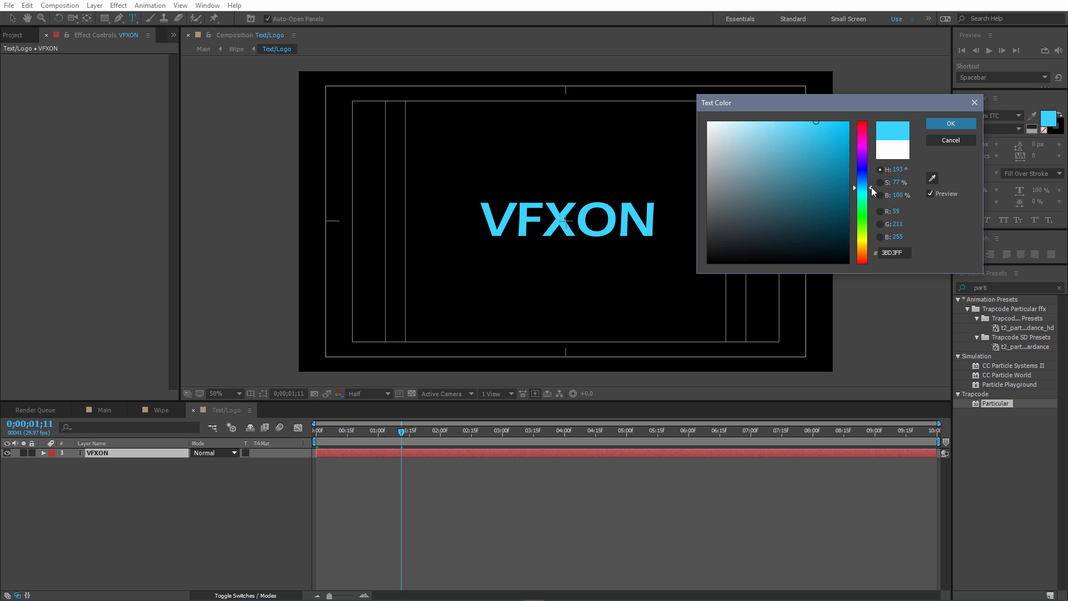
{"action": "key", "text": "Return"}
Recolor only the letters VFX to pale blue C8F3FF, and finish editing with the text layer deselected.
{"action": "left_click_drag", "start_coordinate": [585, 217], "coordinate": [482, 218]}
{"action": "left_click", "coordinate": [1048, 119]}
{"action": "left_click", "coordinate": [739, 122]}
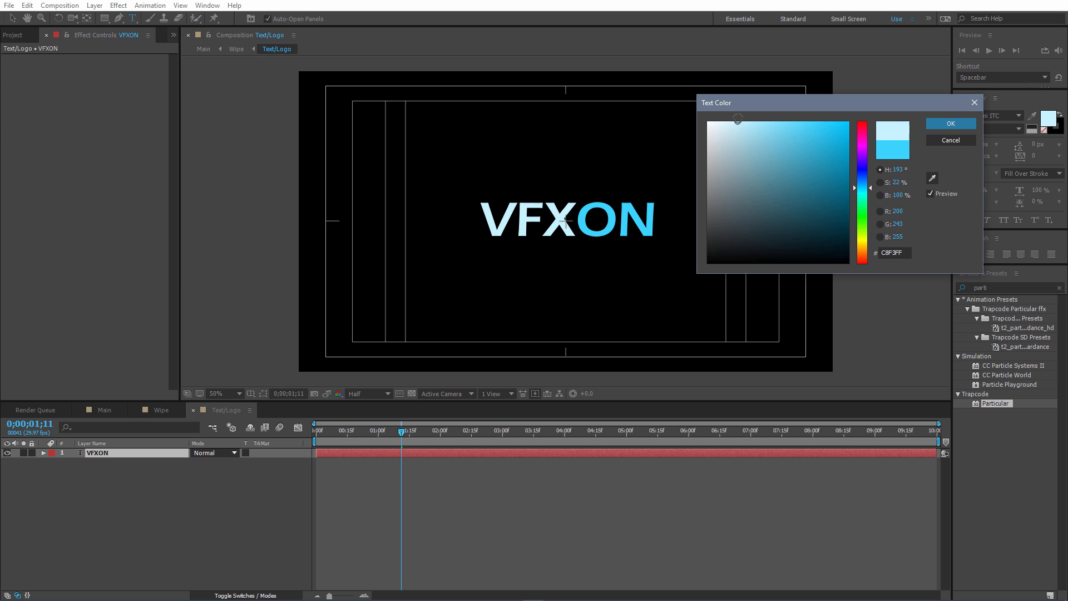
{"action": "left_click", "coordinate": [951, 124]}
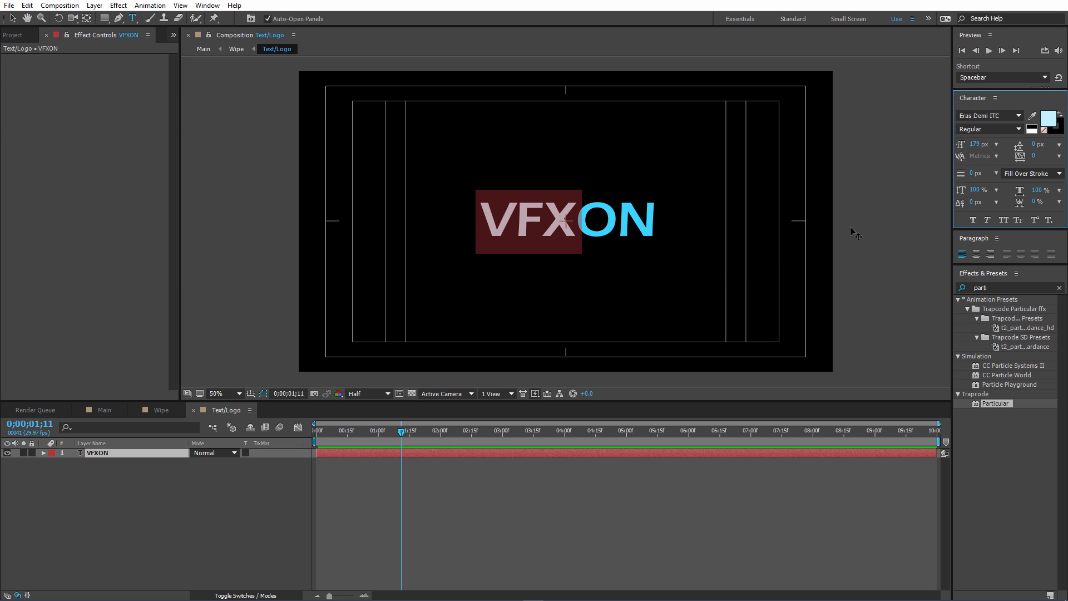
{"action": "left_click", "coordinate": [12, 17]}
{"action": "left_click", "coordinate": [263, 210]}
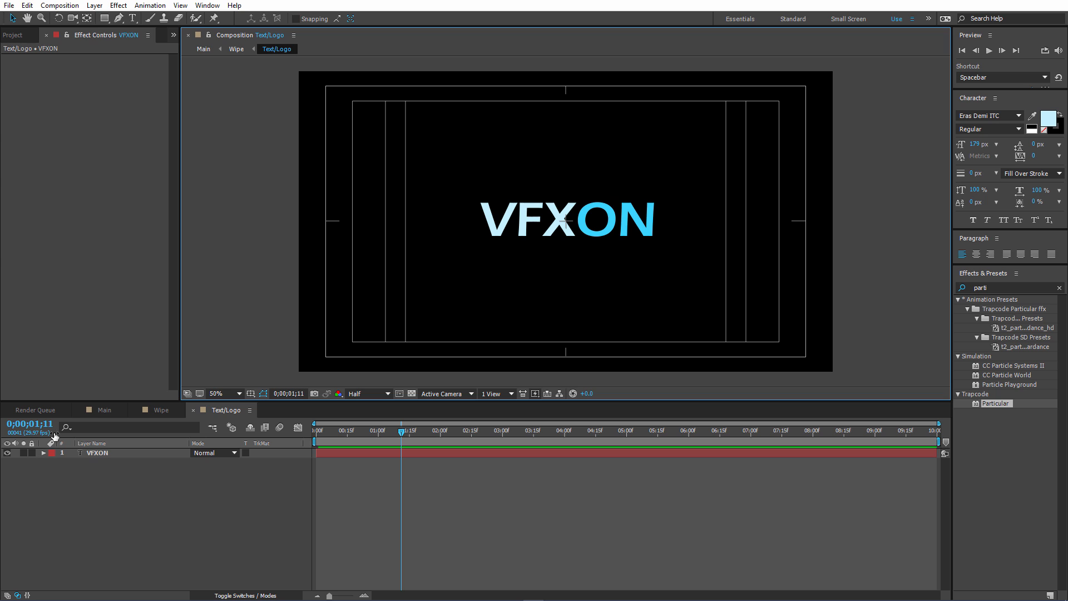
Back in the Main composition, set the emitter Velocity of the Particle layer's Particular effect to 700.
{"action": "left_click", "coordinate": [104, 409]}
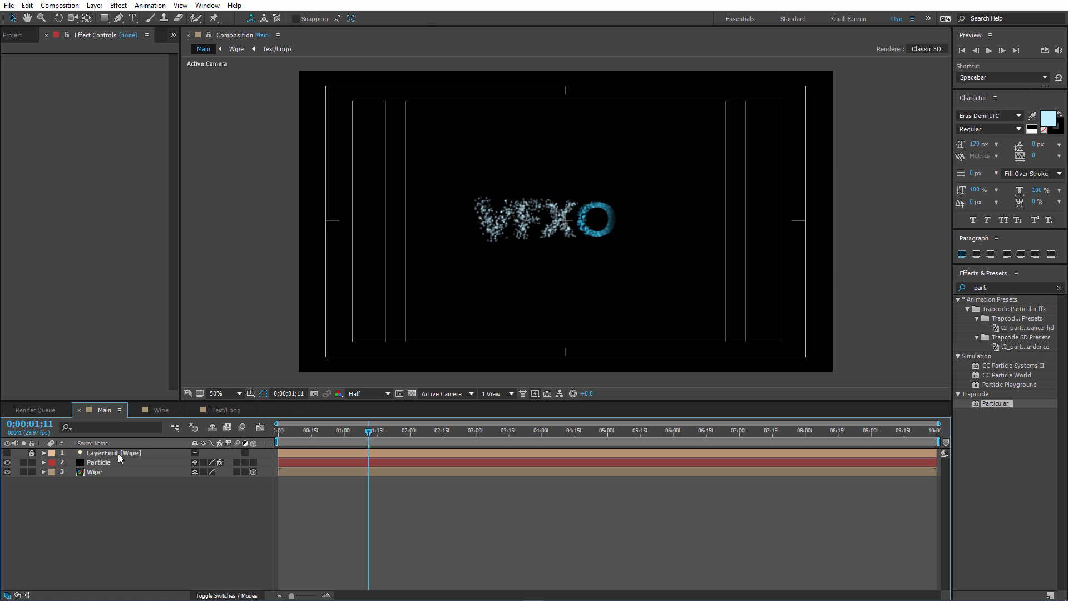
{"action": "left_click", "coordinate": [103, 462]}
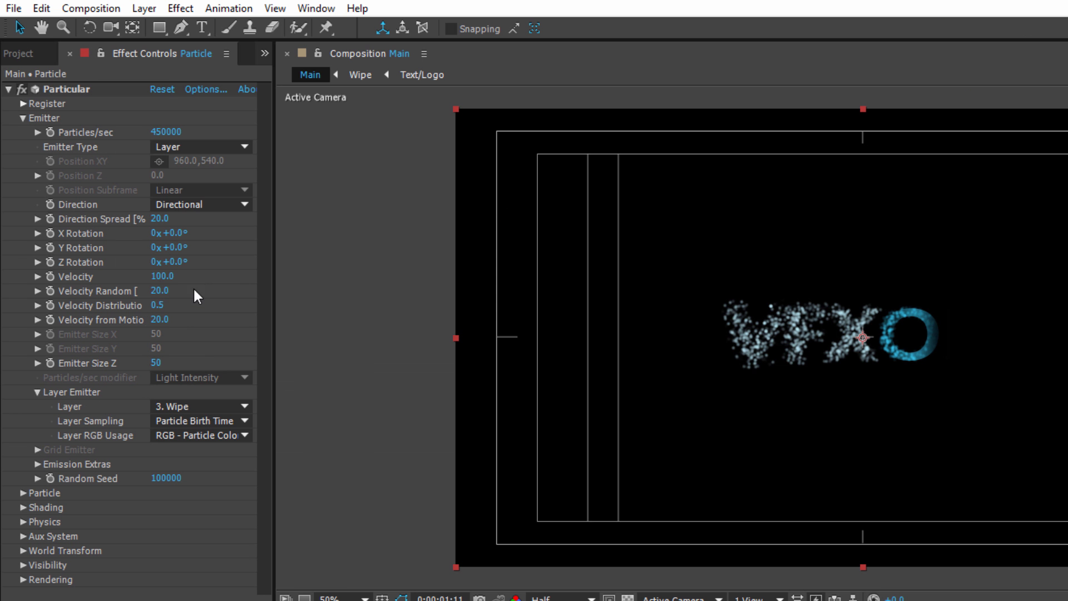
{"action": "left_click", "coordinate": [161, 276]}
{"action": "type", "text": "7"}
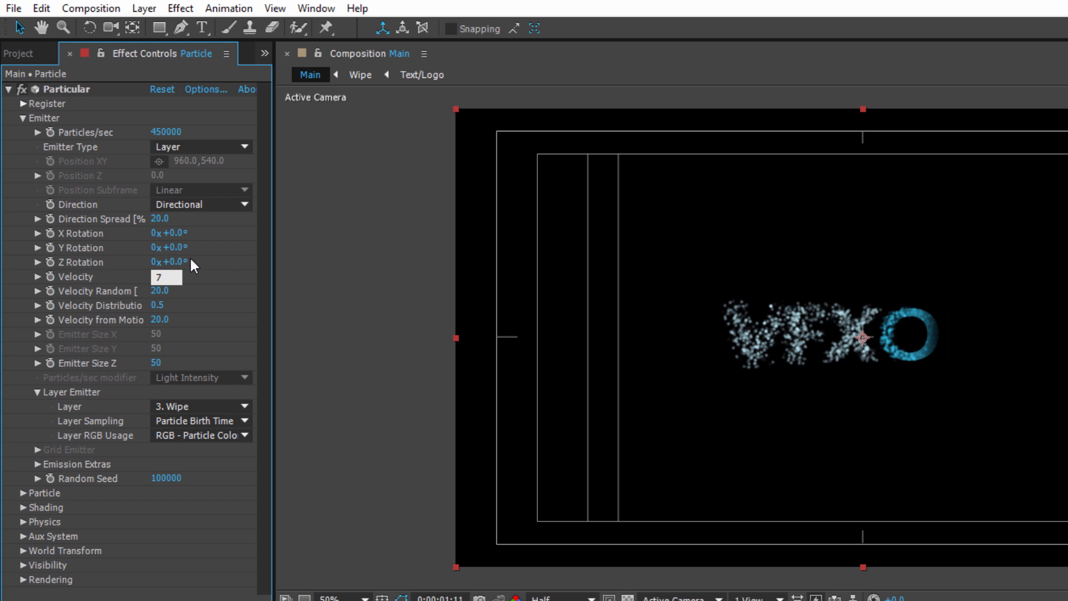
{"action": "type", "text": "00"}
{"action": "key", "text": "Return"}
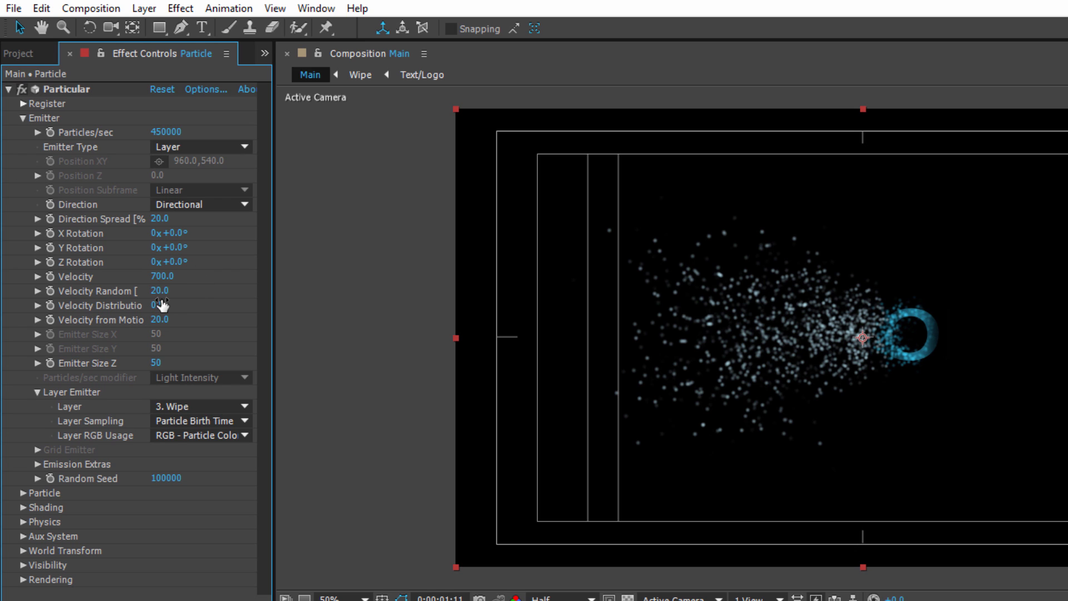
Set the emitter's Velocity Random to 100%, Velocity Distribution to 1.7 and Velocity from Motion to 79%.
{"action": "left_click_drag", "start_coordinate": [159, 291], "coordinate": [310, 303]}
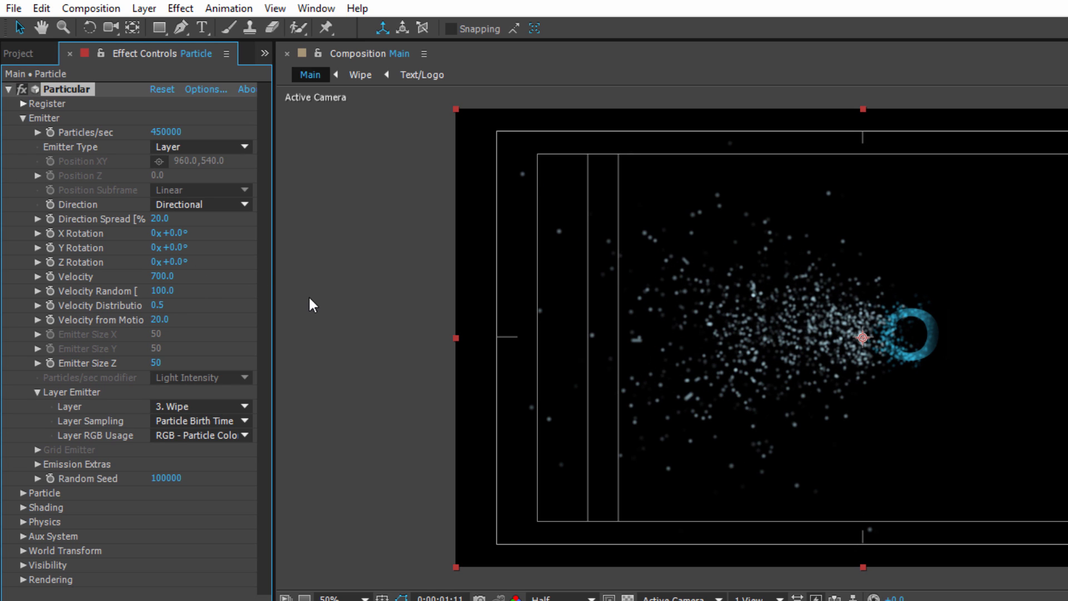
{"action": "left_click", "coordinate": [161, 306]}
{"action": "type", "text": "1.7"}
{"action": "key", "text": "Return"}
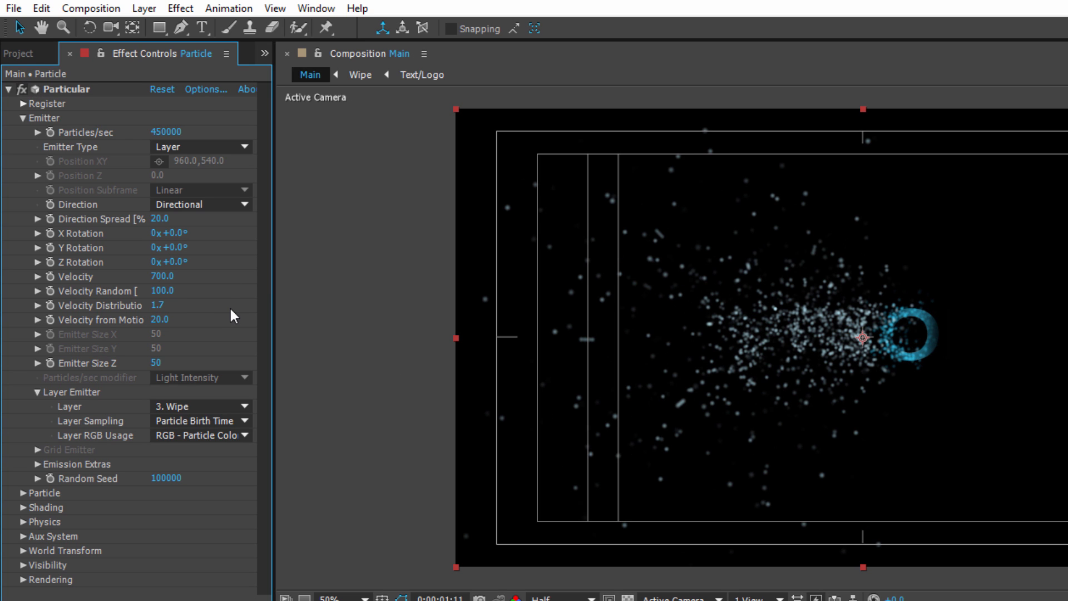
{"action": "left_click_drag", "start_coordinate": [163, 325], "coordinate": [189, 325]}
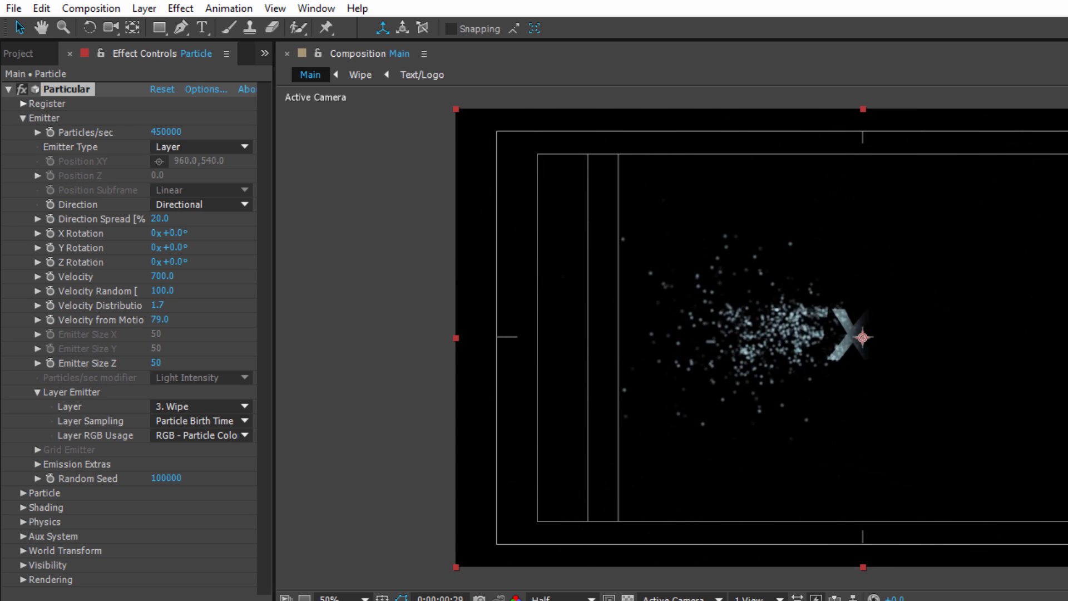
{"action": "left_click", "coordinate": [160, 451]}
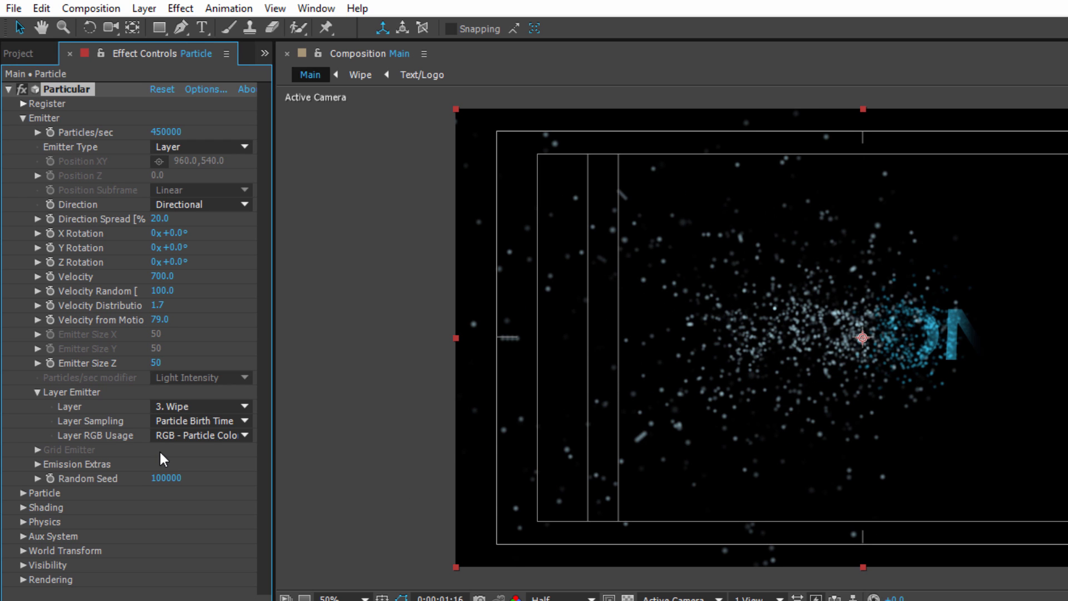
In Particular's Particle settings, compare the Cloudlet and Sphere particle types, then set the Particle Type to Cloudlet.
{"action": "left_click", "coordinate": [23, 493]}
{"action": "scroll", "coordinate": [169, 401], "scroll_direction": "down", "scroll_amount": 4}
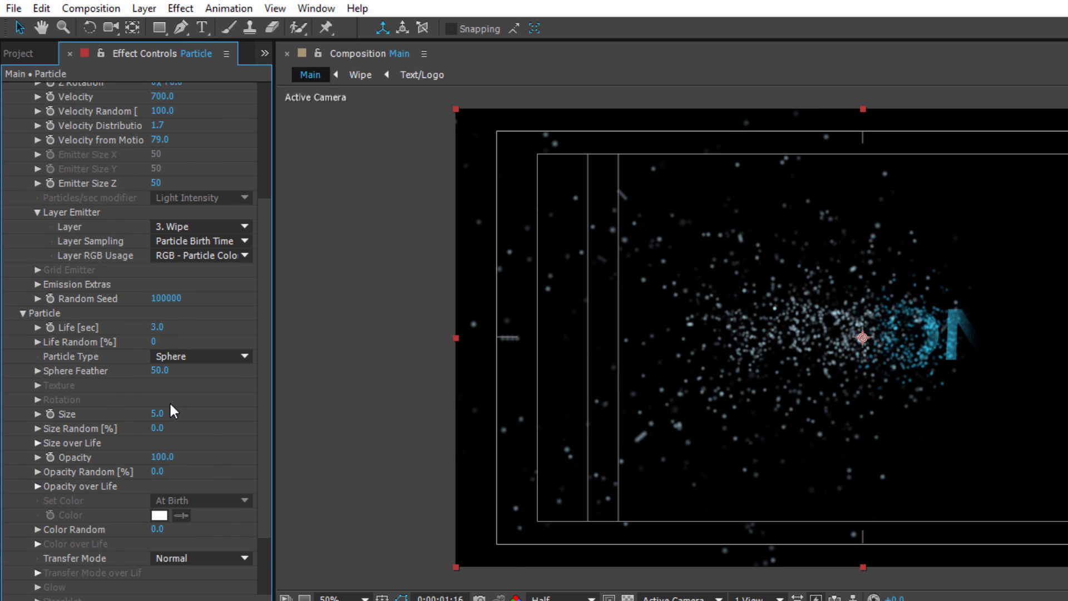
{"action": "left_click", "coordinate": [167, 356]}
{"action": "left_click", "coordinate": [202, 438]}
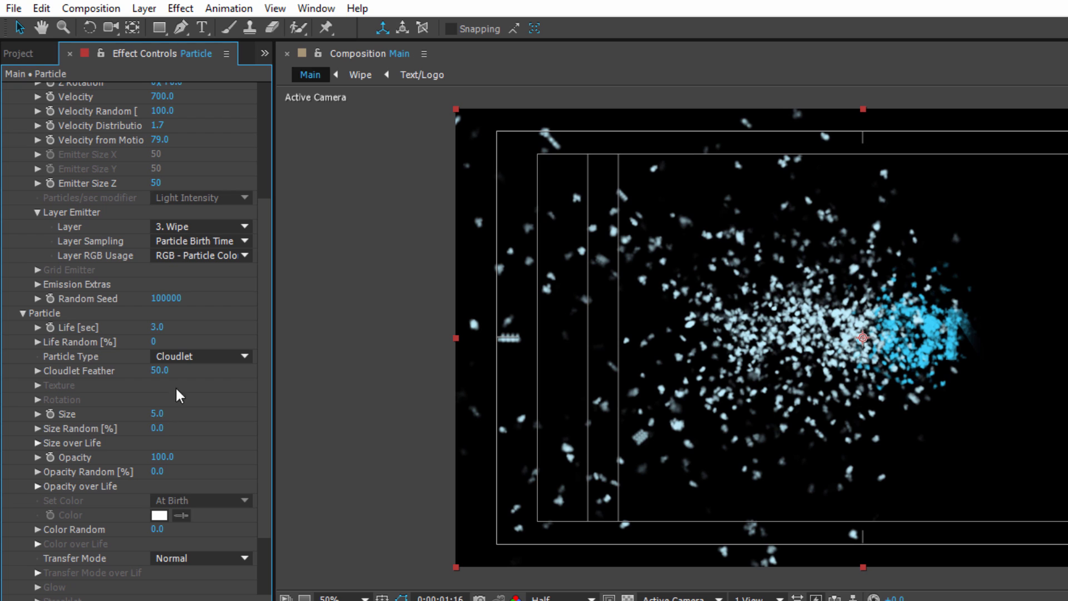
{"action": "left_click", "coordinate": [200, 356]}
{"action": "left_click", "coordinate": [205, 374]}
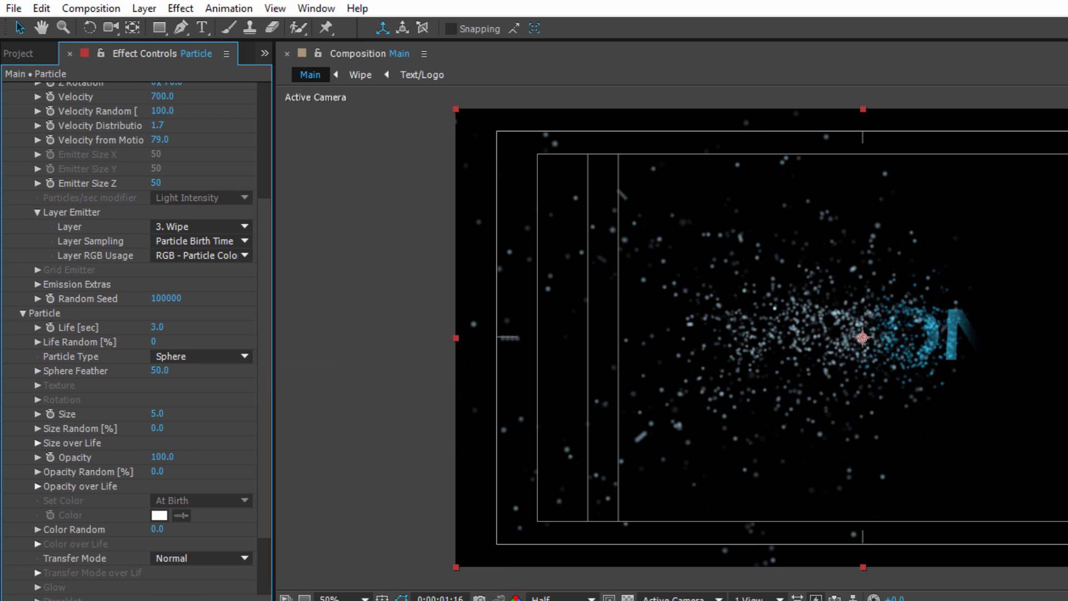
{"action": "mouse_move", "coordinate": [724, 600]}
{"action": "left_mouse_down"}
{"action": "mouse_move", "coordinate": [743, 600]}
{"action": "mouse_move", "coordinate": [729, 600]}
{"action": "left_mouse_up"}
{"action": "left_click", "coordinate": [193, 357]}
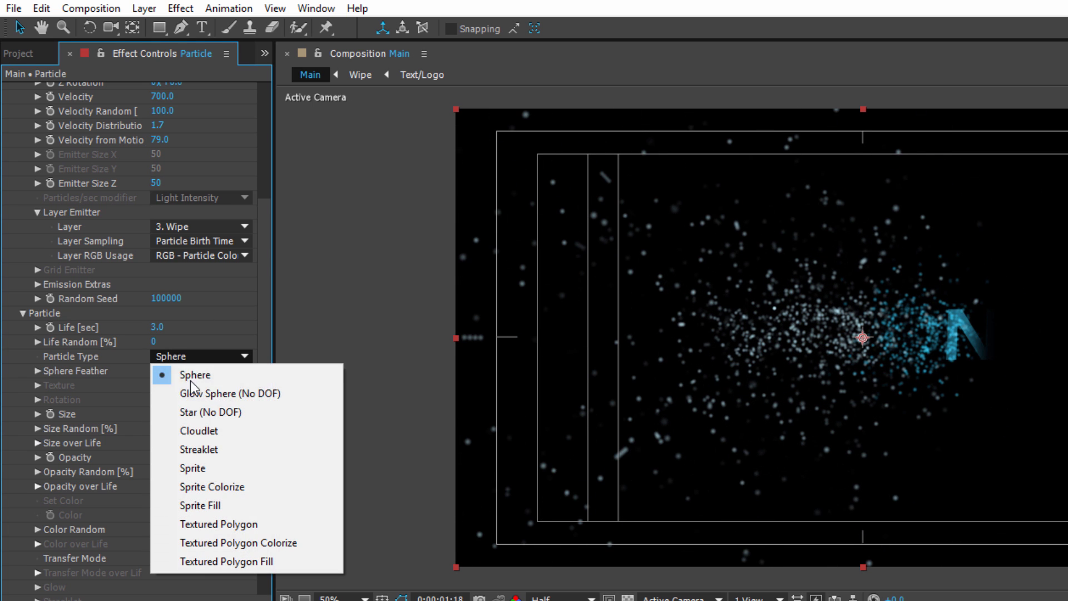
{"action": "left_click", "coordinate": [210, 431]}
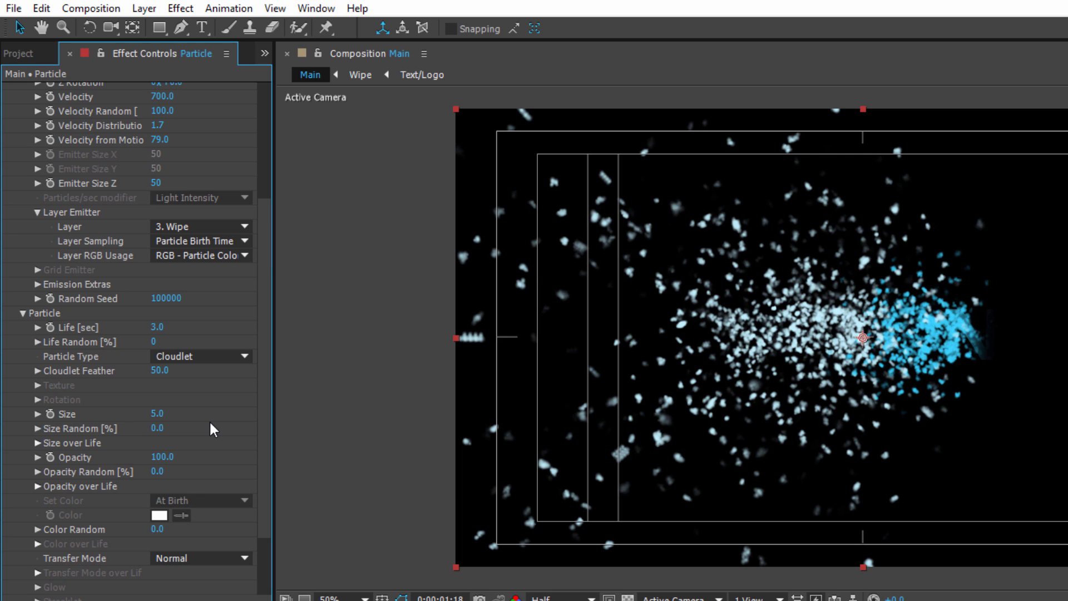
Set the particle Life to 1 second and Life Random to 26%.
{"action": "left_click", "coordinate": [158, 328]}
{"action": "type", "text": "1"}
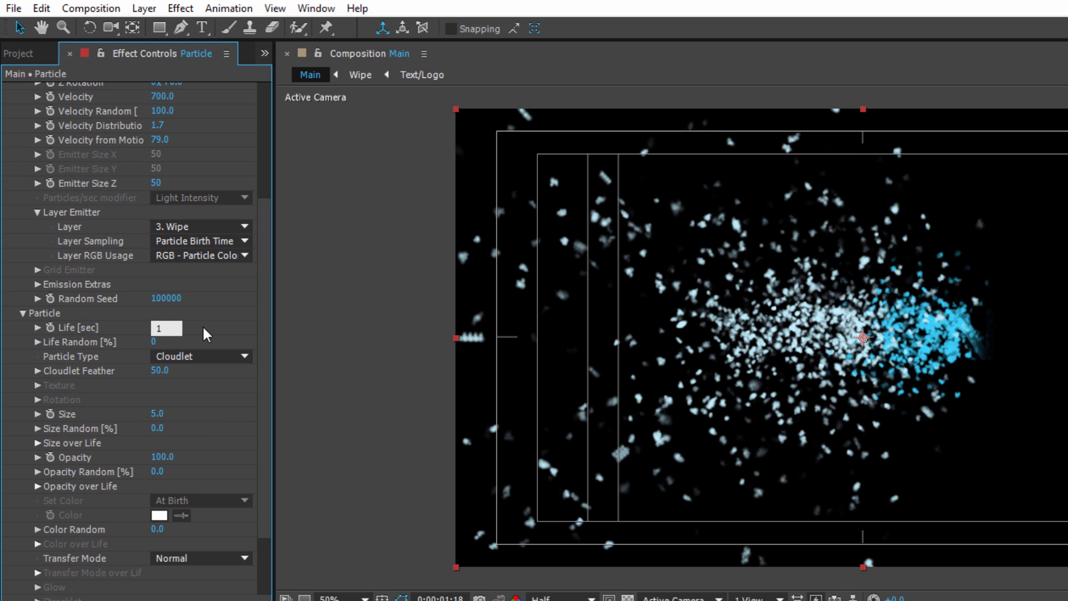
{"action": "key", "text": "Return"}
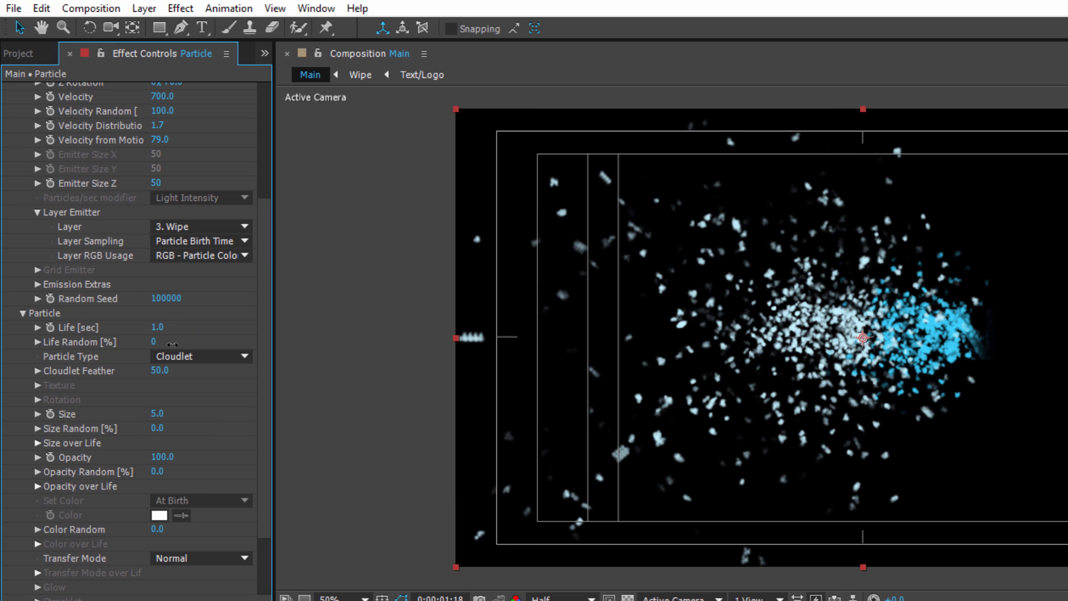
{"action": "left_click_drag", "start_coordinate": [155, 342], "coordinate": [175, 342]}
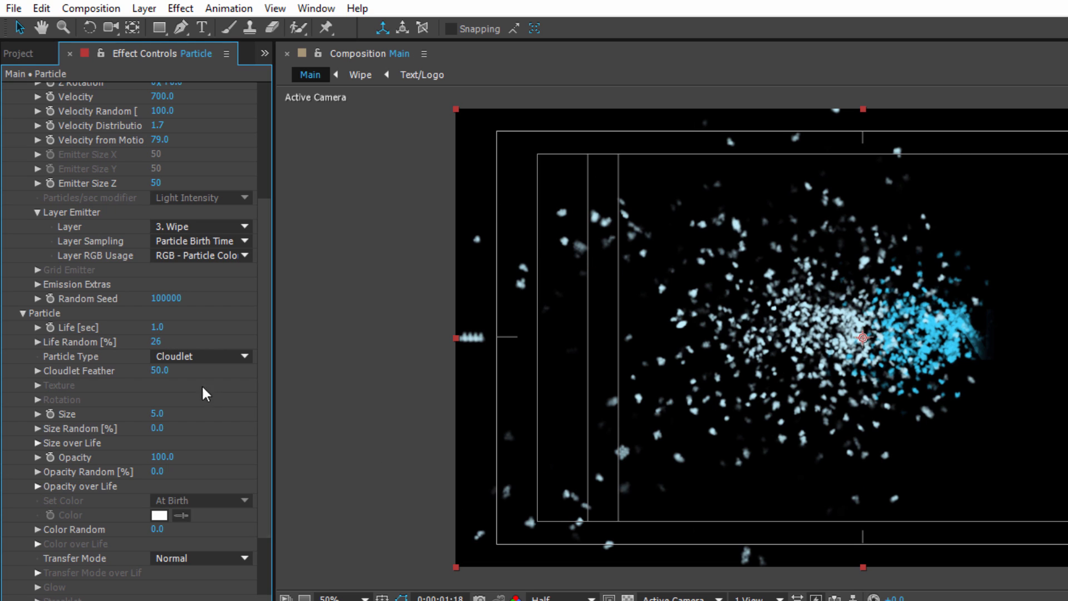
Set the Cloudlet Feather to 18, the particle Size to 4 and Size Random to 100%, and check another frame.
{"action": "mouse_move", "coordinate": [138, 374]}
{"action": "left_mouse_down"}
{"action": "mouse_move", "coordinate": [128, 375]}
{"action": "mouse_move", "coordinate": [144, 376]}
{"action": "left_mouse_up"}
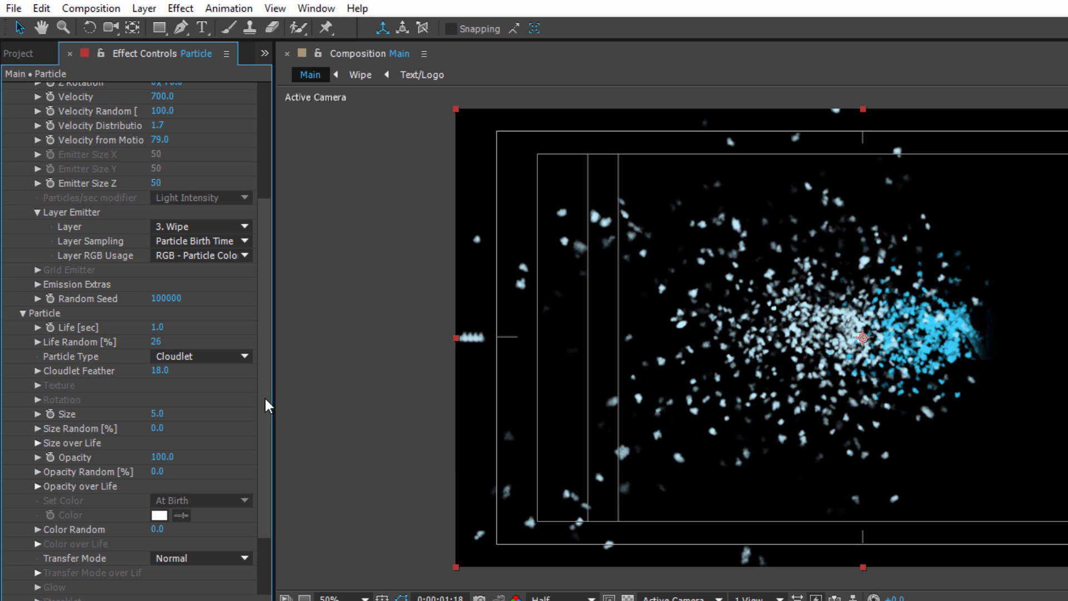
{"action": "left_click", "coordinate": [158, 414]}
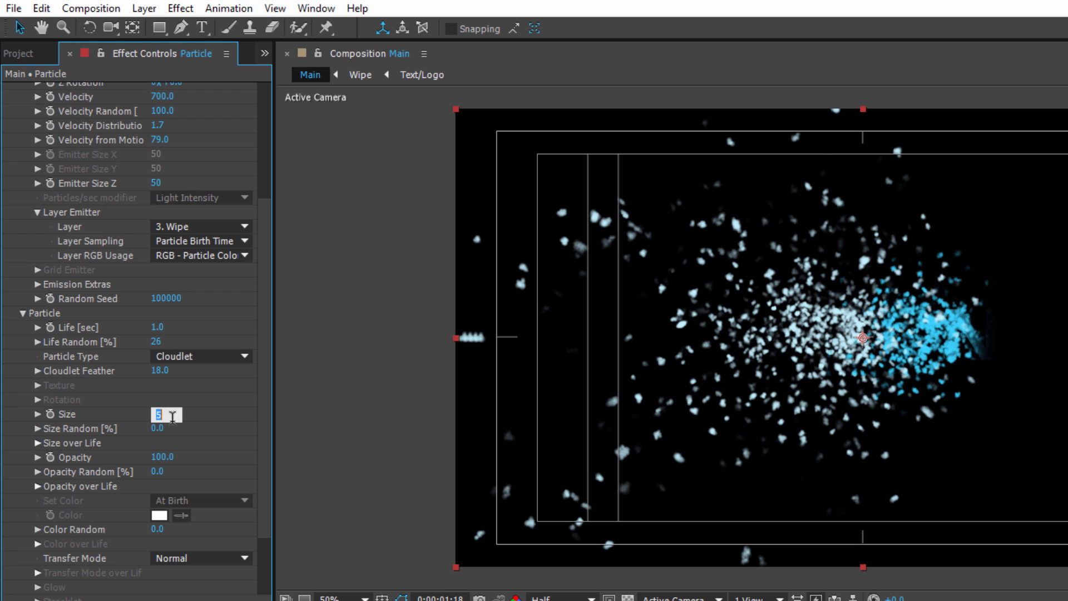
{"action": "left_click", "coordinate": [348, 420]}
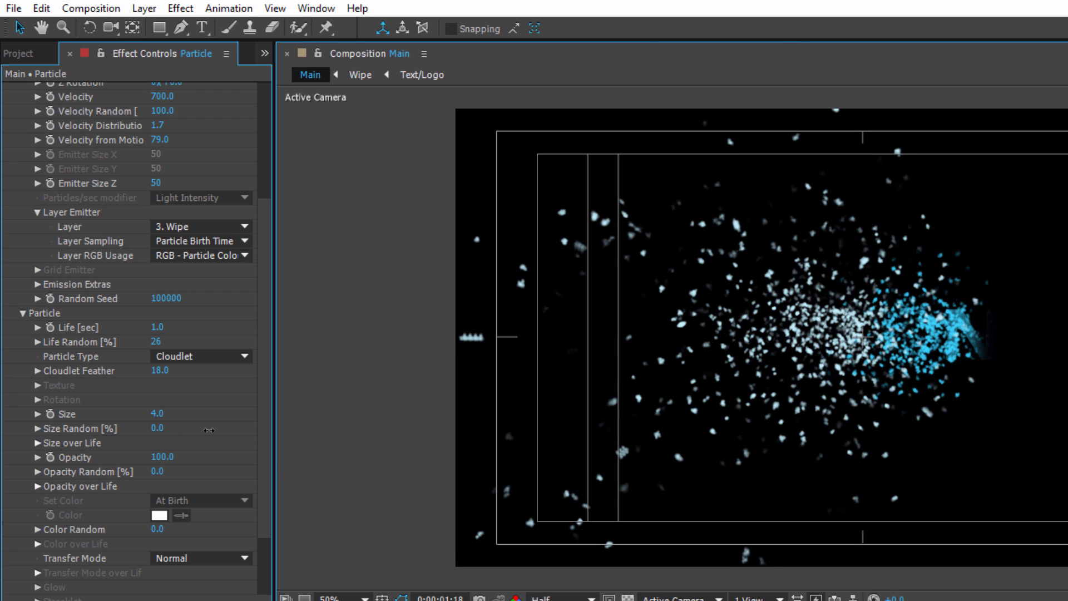
{"action": "left_click_drag", "start_coordinate": [209, 430], "coordinate": [326, 429]}
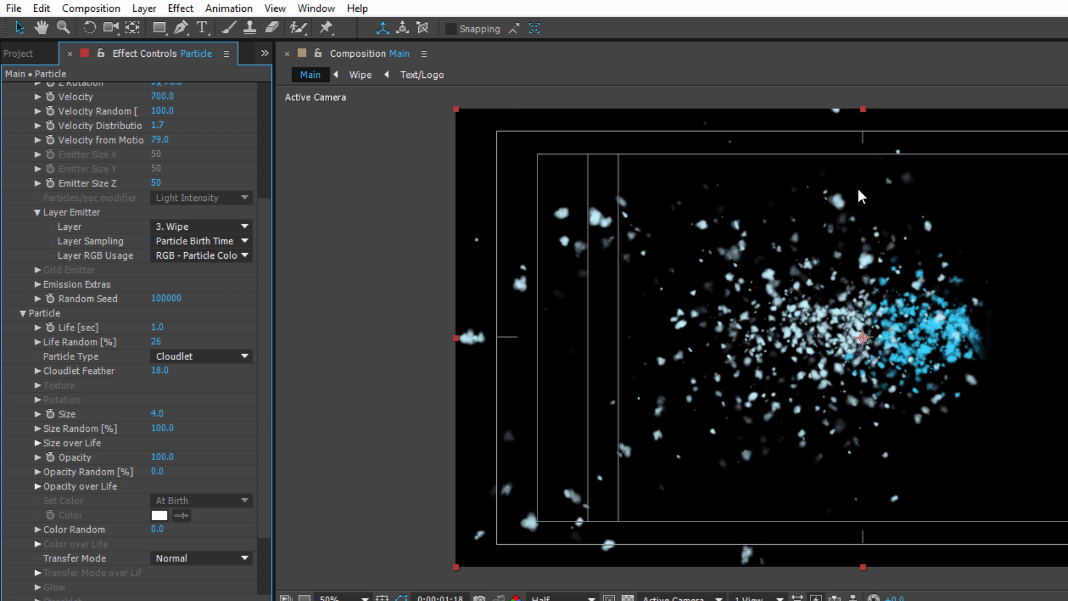
{"action": "left_click_drag", "start_coordinate": [668, 600], "coordinate": [640, 600]}
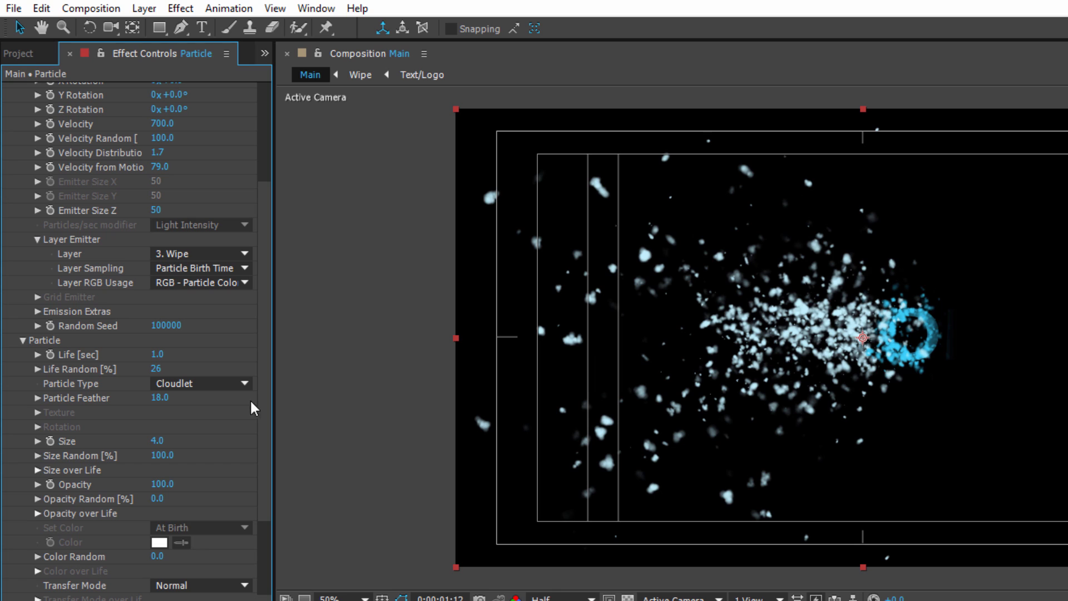
Try an Opacity Random of 60% for the particles.
{"action": "left_click", "coordinate": [156, 499]}
{"action": "type", "text": "5"}
{"action": "key", "text": "Return"}
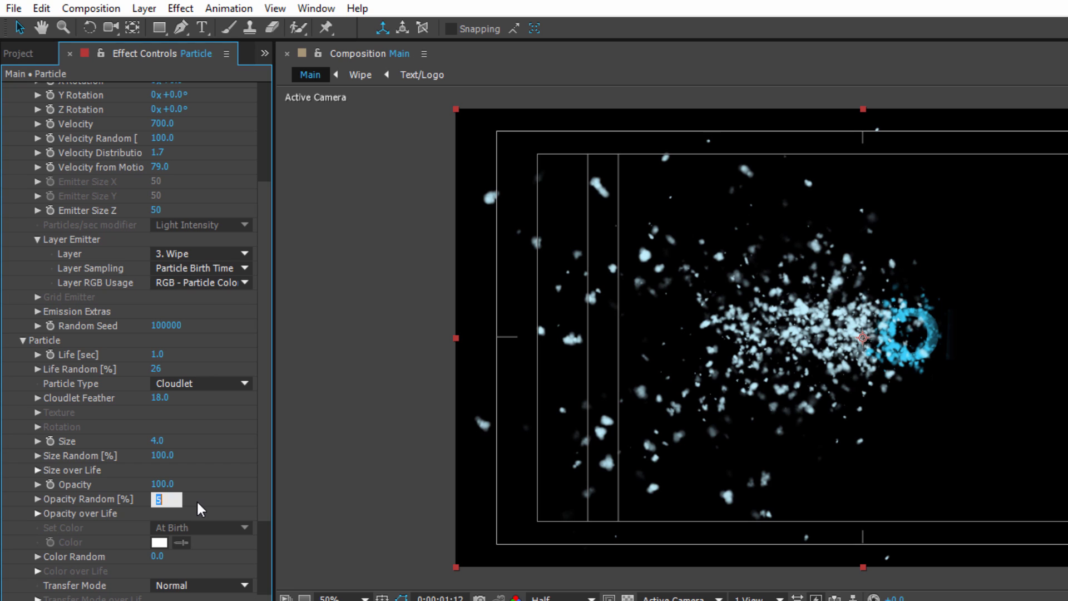
{"action": "type", "text": "60"}
{"action": "key", "text": "Return"}
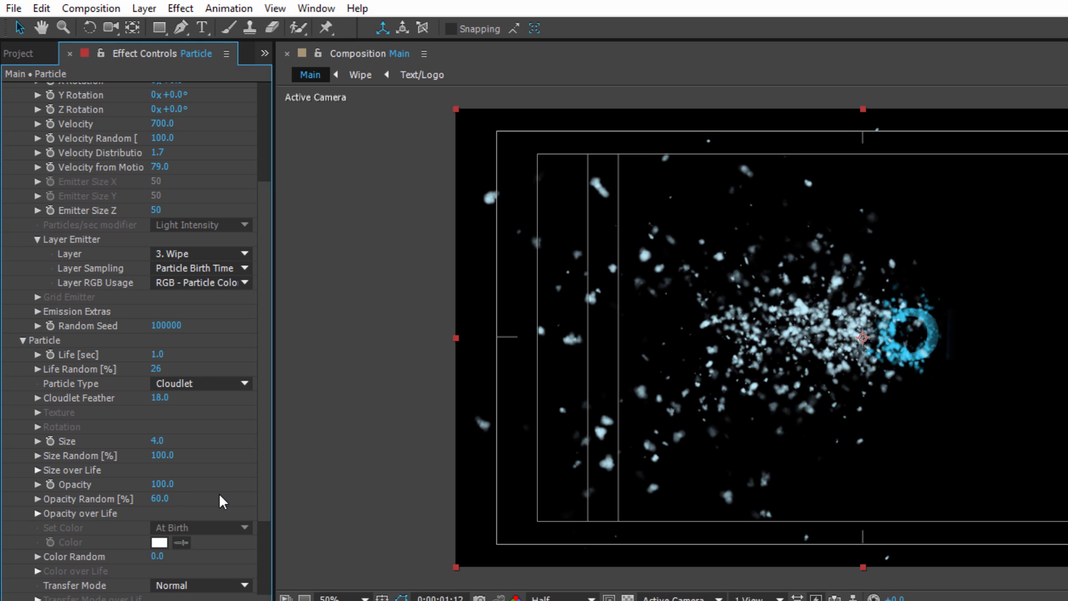
Set the particles' Opacity Random to 45%.
{"action": "left_click", "coordinate": [164, 500]}
{"action": "type", "text": "45"}
{"action": "key", "text": "Return"}
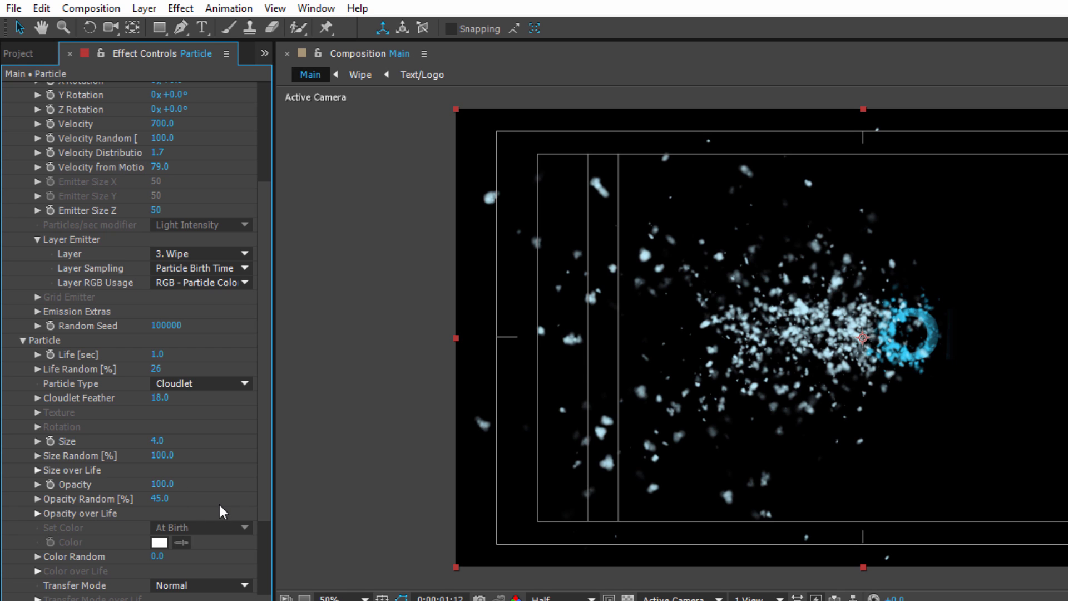
Give Opacity over Life a linear fade from full at birth to zero at death, comparing it with the constant preset, and preview the animation.
{"action": "left_click", "coordinate": [39, 513]}
{"action": "scroll", "coordinate": [231, 555], "scroll_direction": "down", "scroll_amount": 1}
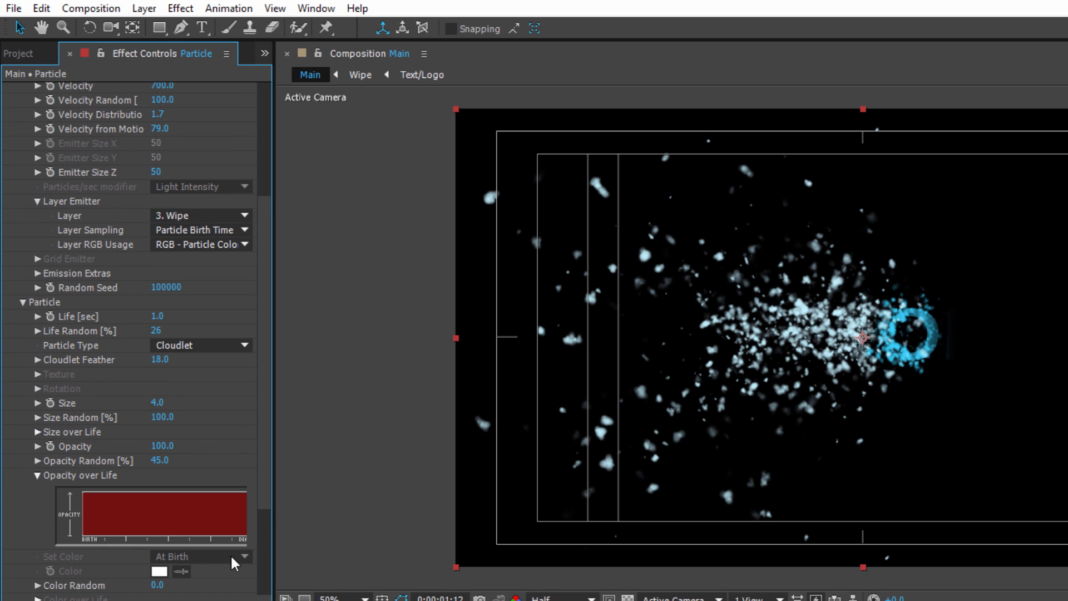
{"action": "left_click_drag", "start_coordinate": [275, 527], "coordinate": [336, 526]}
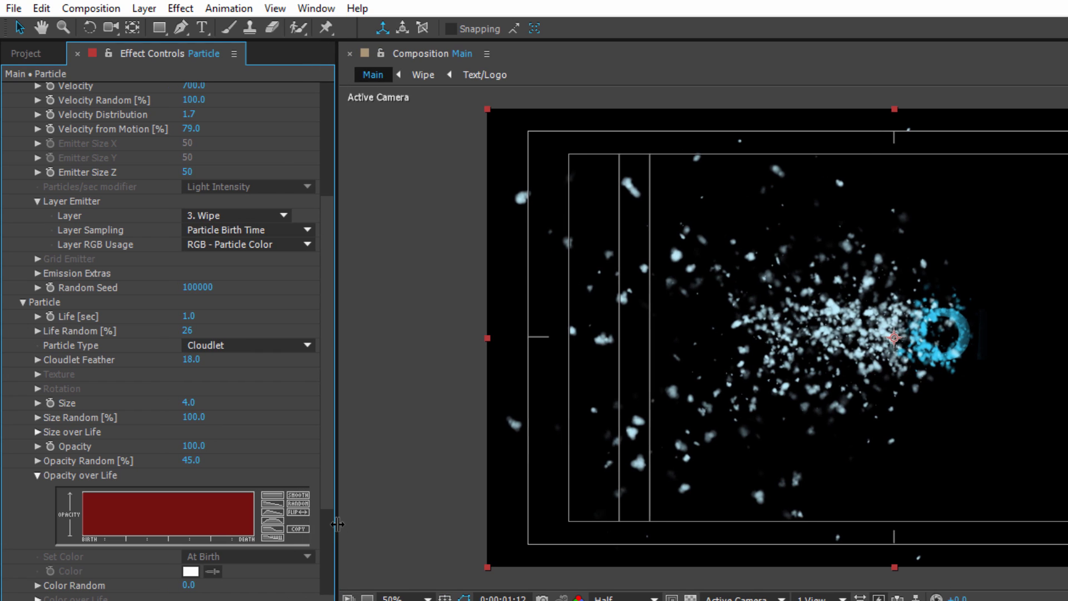
{"action": "left_click", "coordinate": [271, 503]}
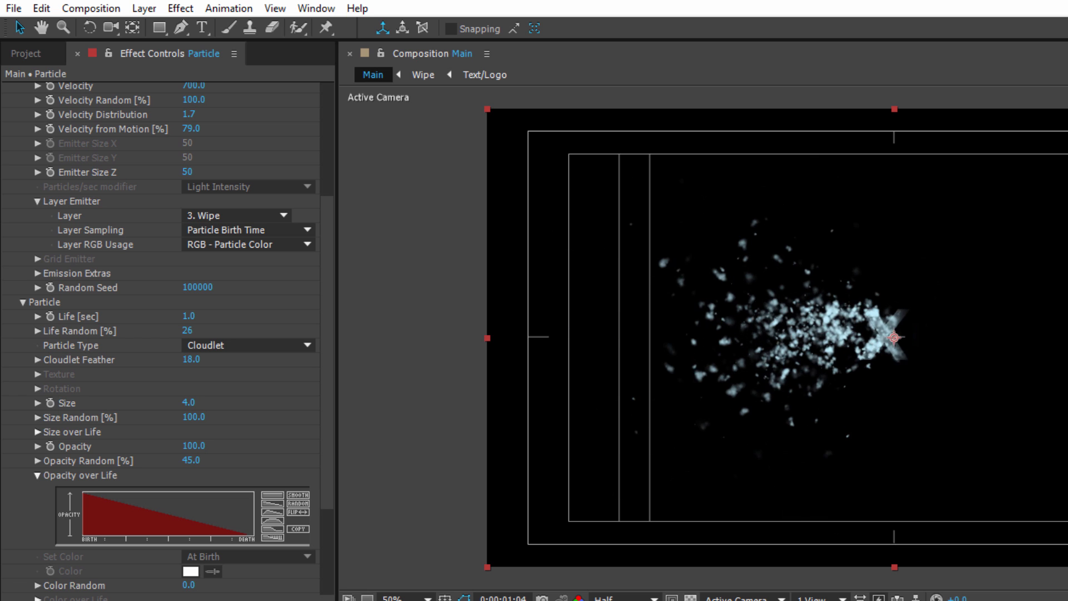
{"action": "left_click", "coordinate": [272, 496]}
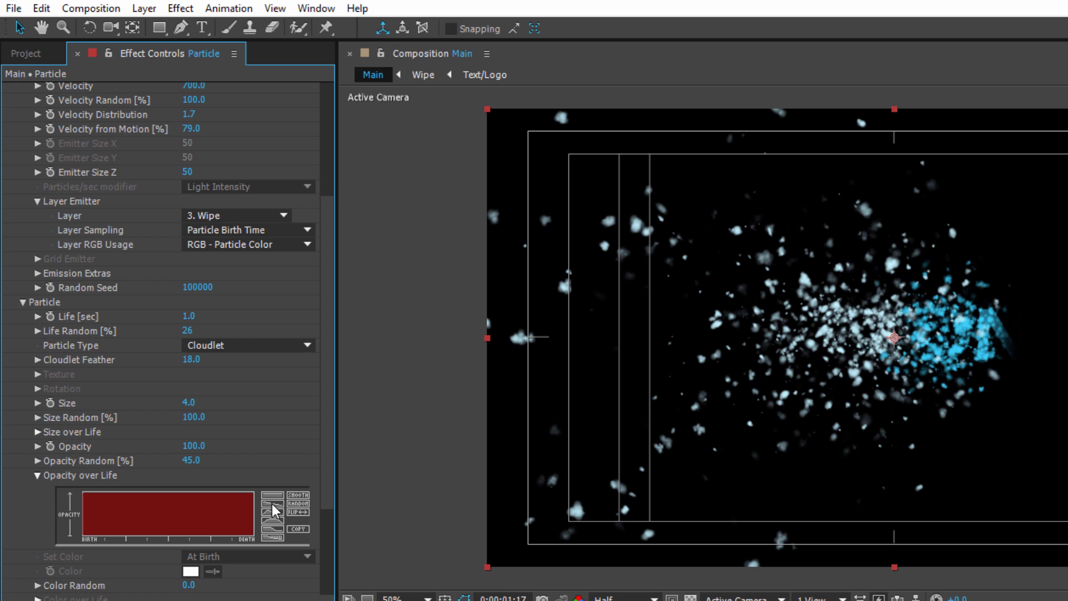
{"action": "left_click", "coordinate": [272, 503]}
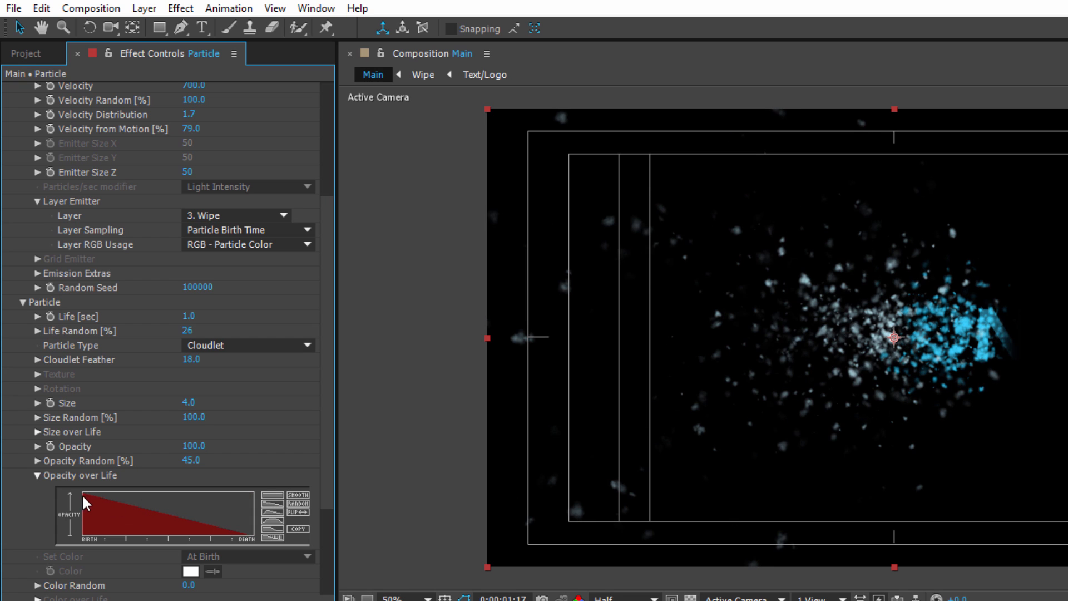
{"action": "key", "text": "space"}
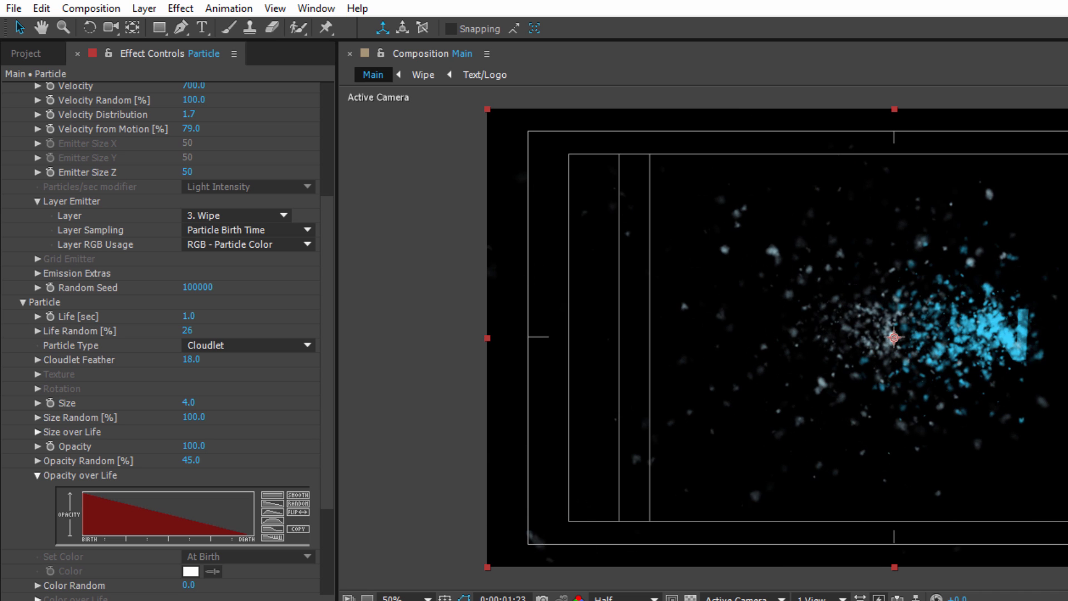
In Particular's Physics settings, set Gravity to 0.7.
{"action": "scroll", "coordinate": [167, 334], "scroll_direction": "down", "scroll_amount": 5}
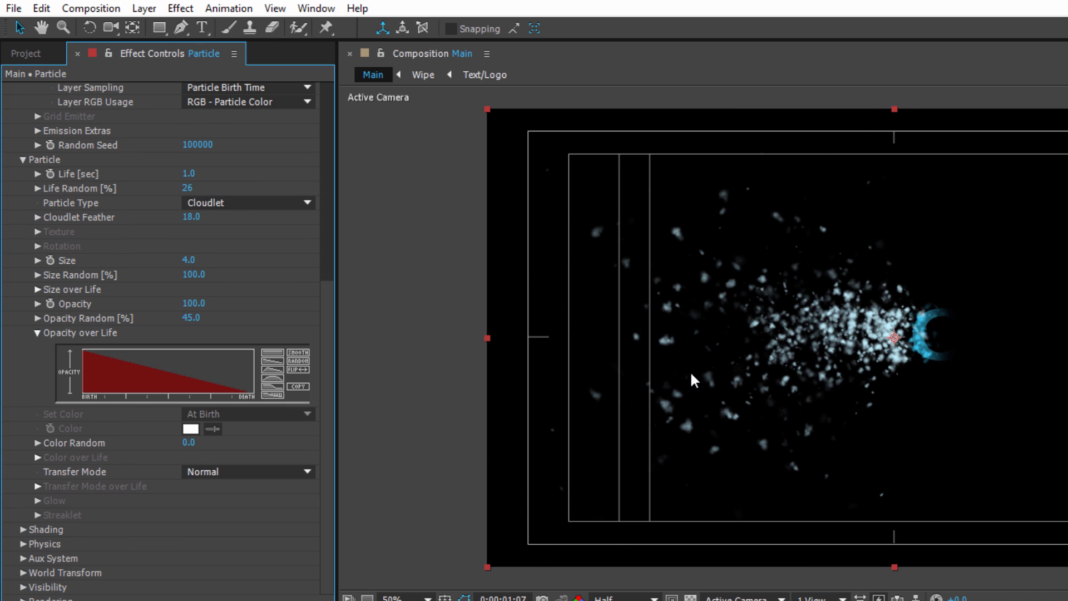
{"action": "left_click", "coordinate": [24, 543]}
{"action": "scroll", "coordinate": [126, 475], "scroll_direction": "down", "scroll_amount": 3}
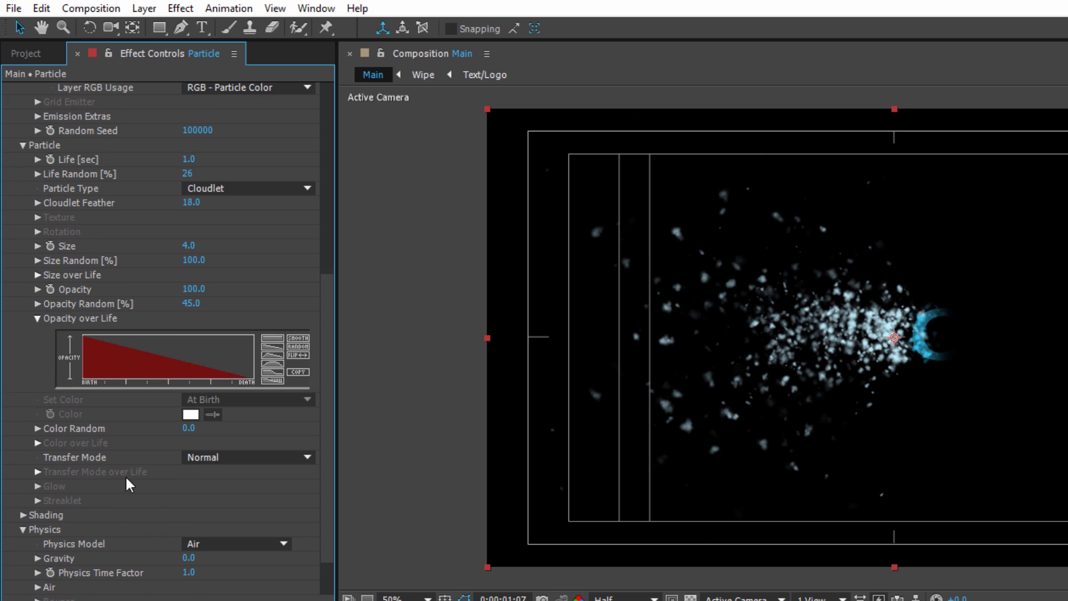
{"action": "left_click", "coordinate": [187, 502]}
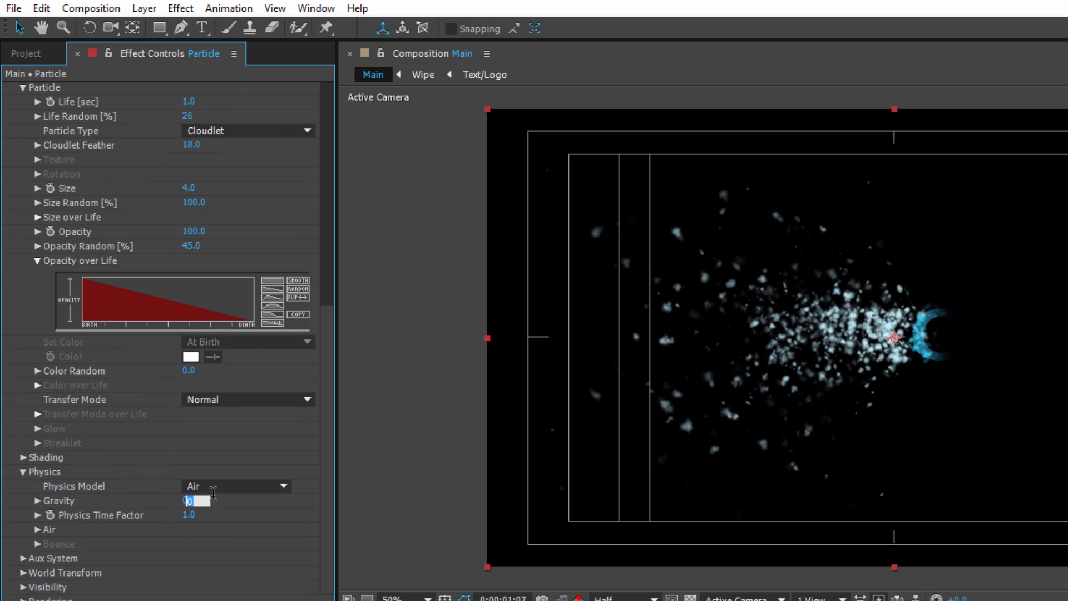
{"action": "left_click", "coordinate": [244, 497]}
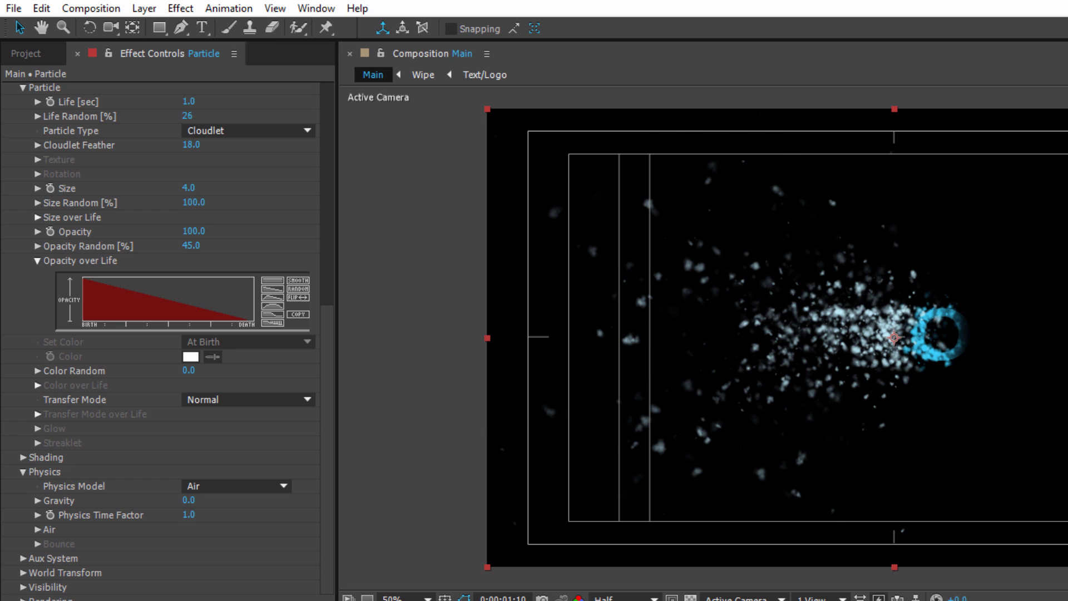
{"action": "left_click", "coordinate": [189, 502]}
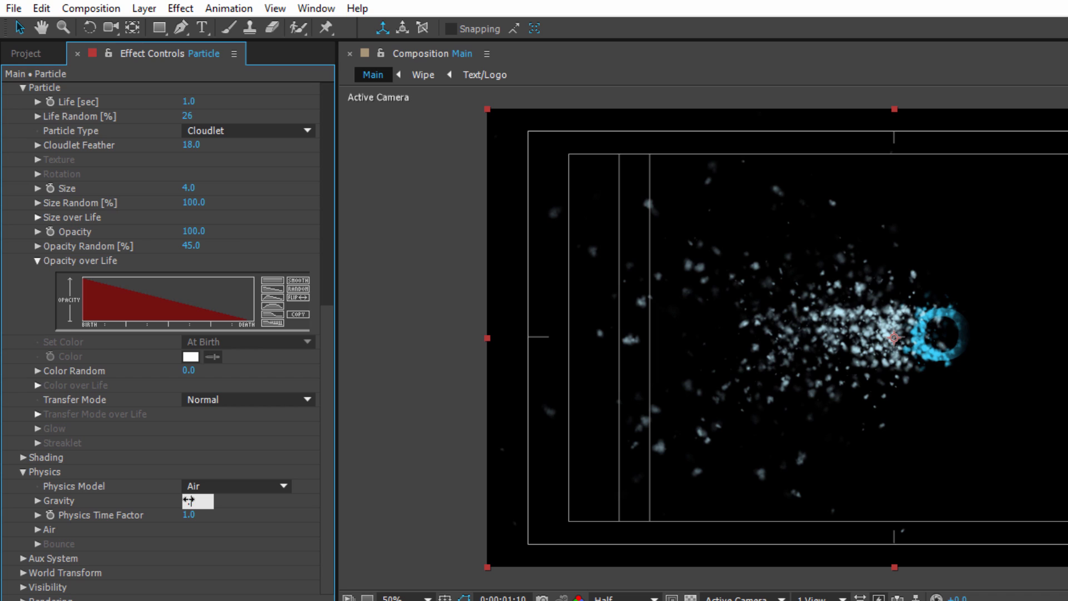
{"action": "key", "text": "Return"}
Try a Physics Time Factor of 1.3.
{"action": "left_click", "coordinate": [191, 515]}
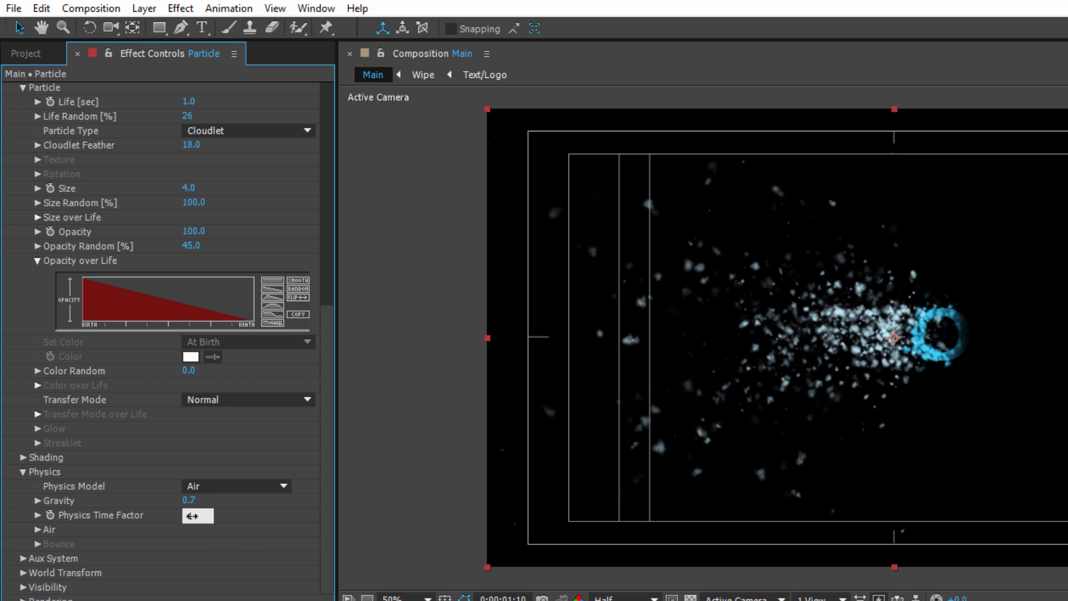
{"action": "type", "text": "1.3"}
{"action": "key", "text": "Return"}
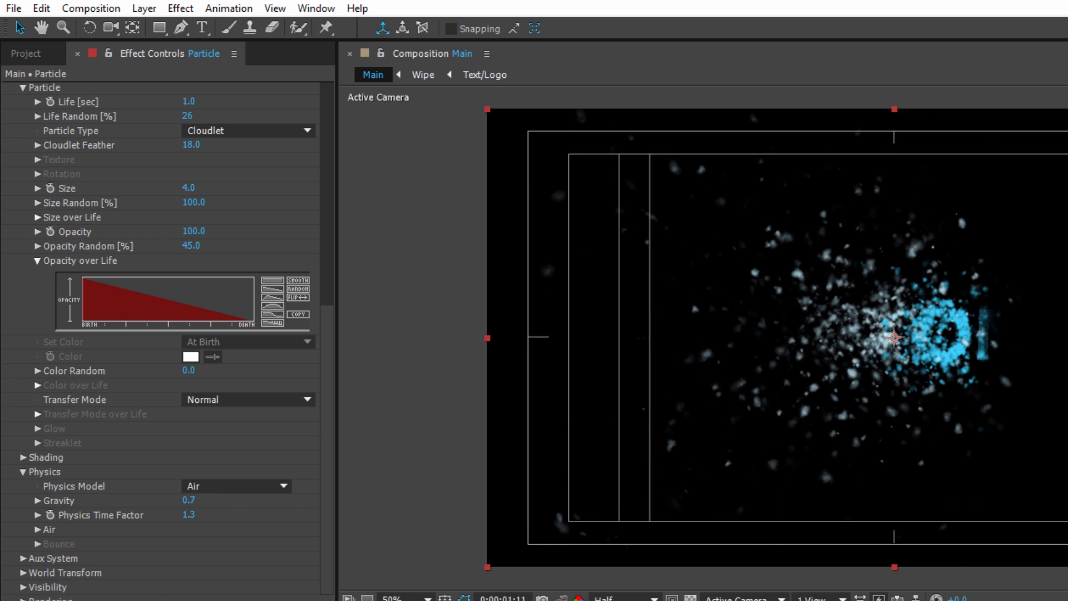
Set the particles' Physics Time Factor to 1.2.
{"action": "left_click", "coordinate": [192, 515]}
{"action": "type", "text": "1.2"}
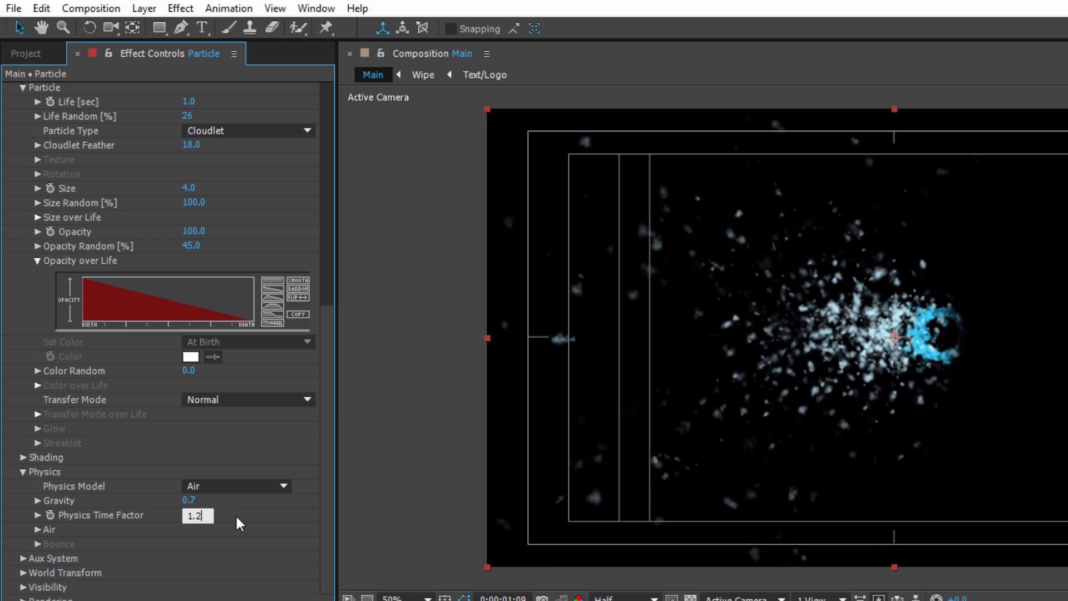
{"action": "key", "text": "Return"}
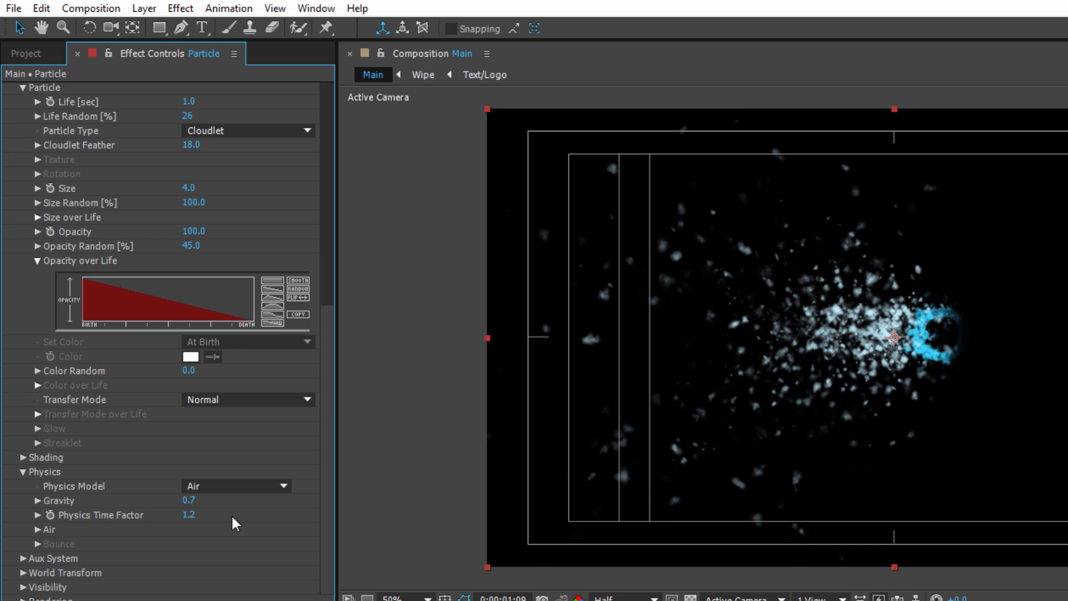
{"action": "left_click", "coordinate": [198, 514]}
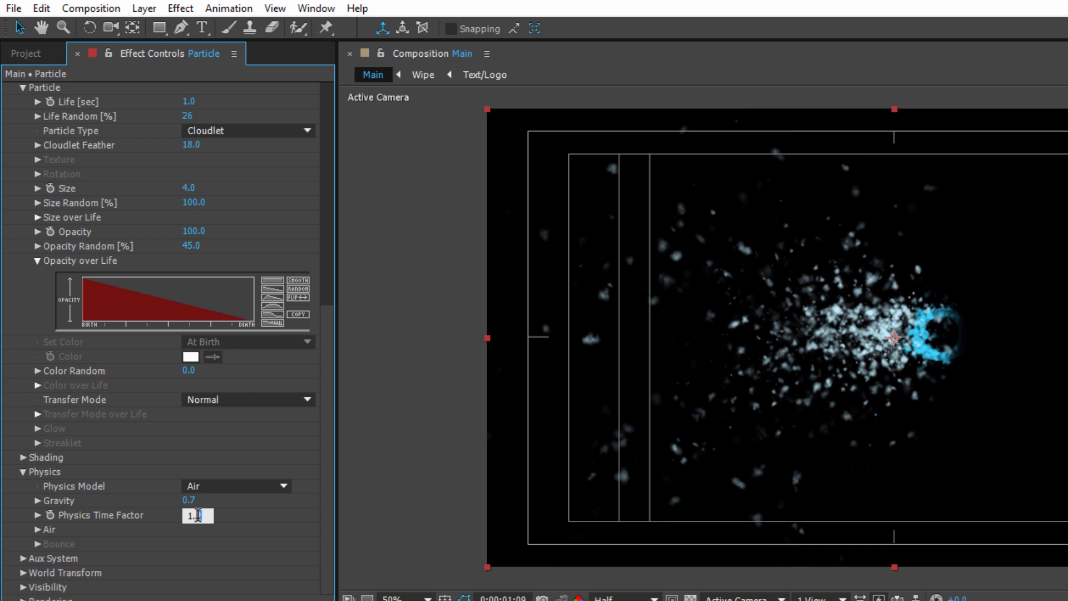
{"action": "left_click", "coordinate": [264, 529]}
In the Air physics settings, set Air Resistance to 1.
{"action": "left_click", "coordinate": [37, 529]}
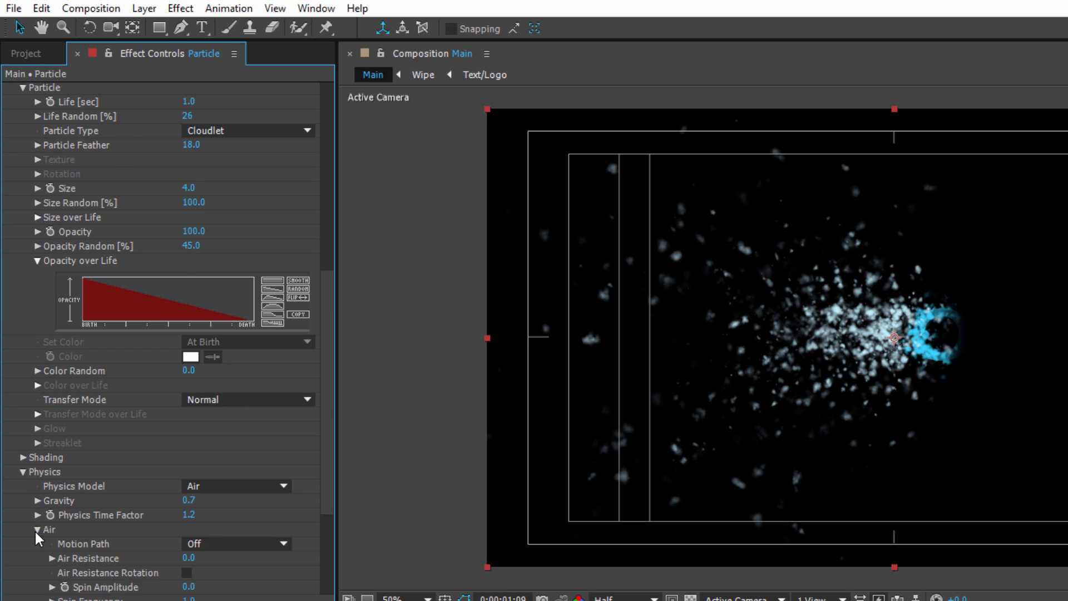
{"action": "scroll", "coordinate": [78, 517], "scroll_direction": "down", "scroll_amount": 5}
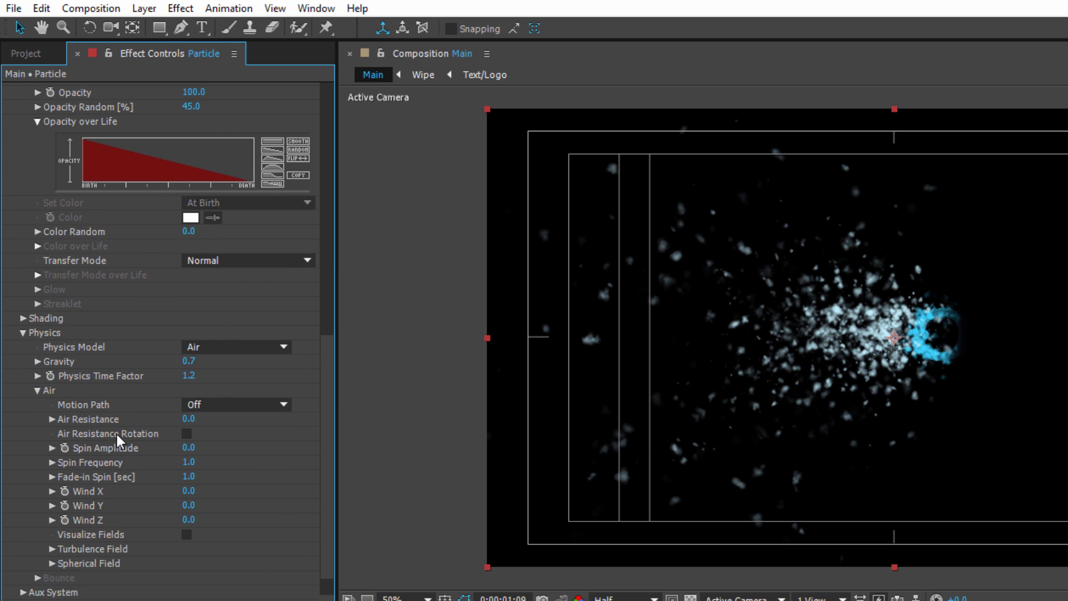
{"action": "left_click", "coordinate": [190, 419]}
{"action": "type", "text": "1"}
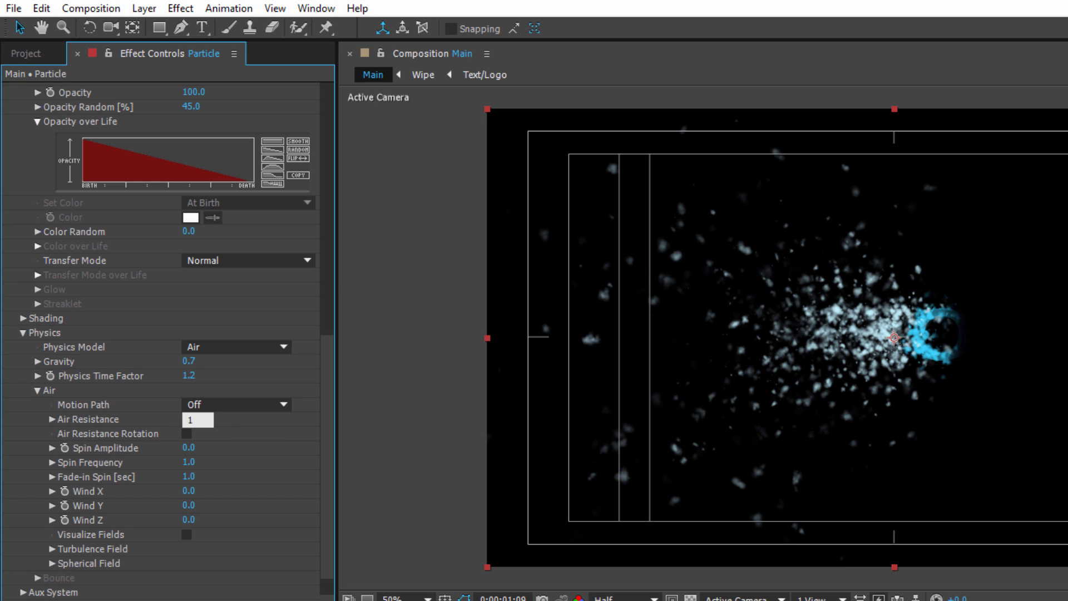
{"action": "key", "text": "Return"}
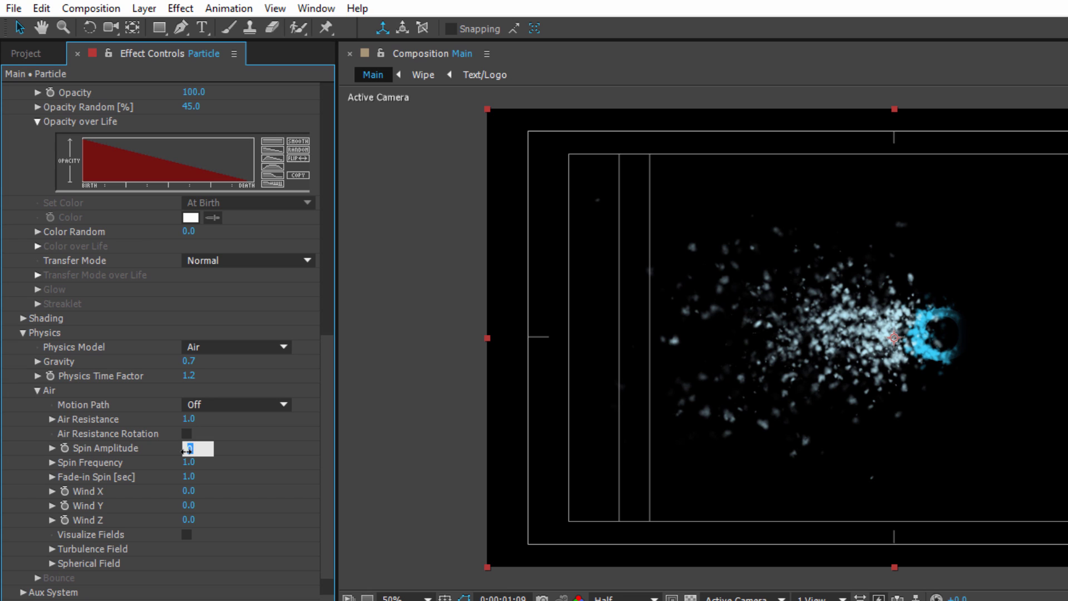
Set the Air Spin Amplitude to 450 and Wind Z to -337.
{"action": "type", "text": "0"}
{"action": "key", "text": "Return"}
{"action": "left_click", "coordinate": [187, 521]}
{"action": "type", "text": "-"}
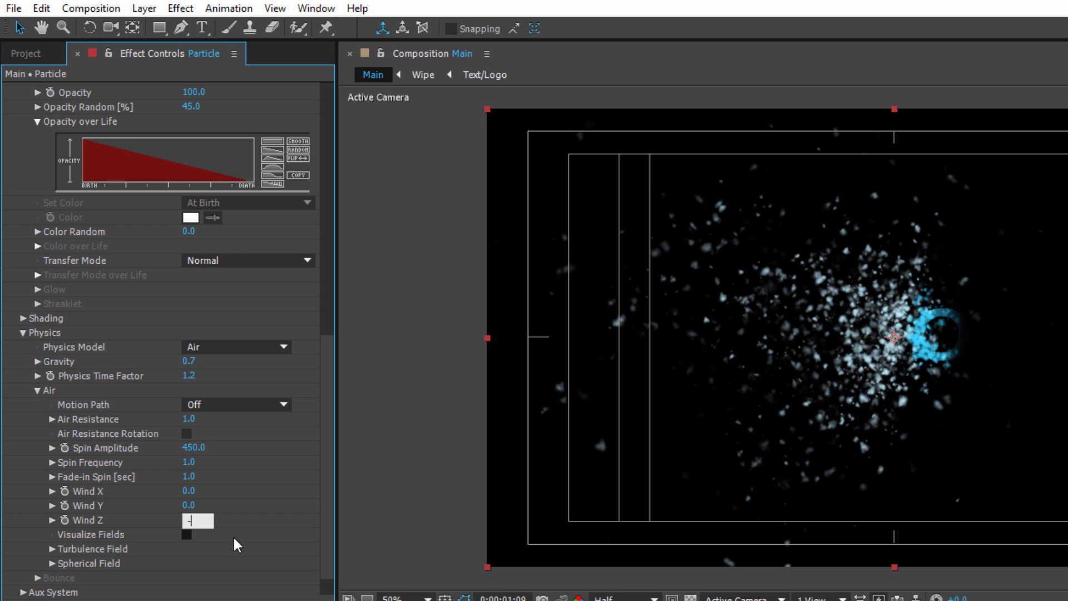
{"action": "type", "text": "337"}
{"action": "key", "text": "Return"}
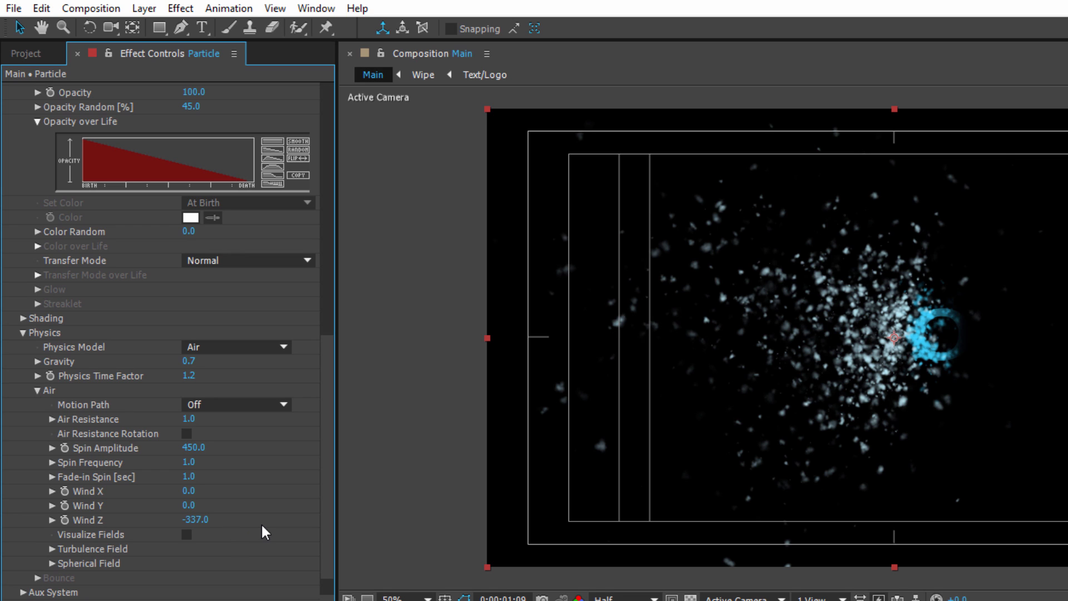
In the Air settings' Turbulence Field, set Affect Position to 9.
{"action": "left_click", "coordinate": [52, 549]}
{"action": "scroll", "coordinate": [131, 423], "scroll_direction": "down", "scroll_amount": 5}
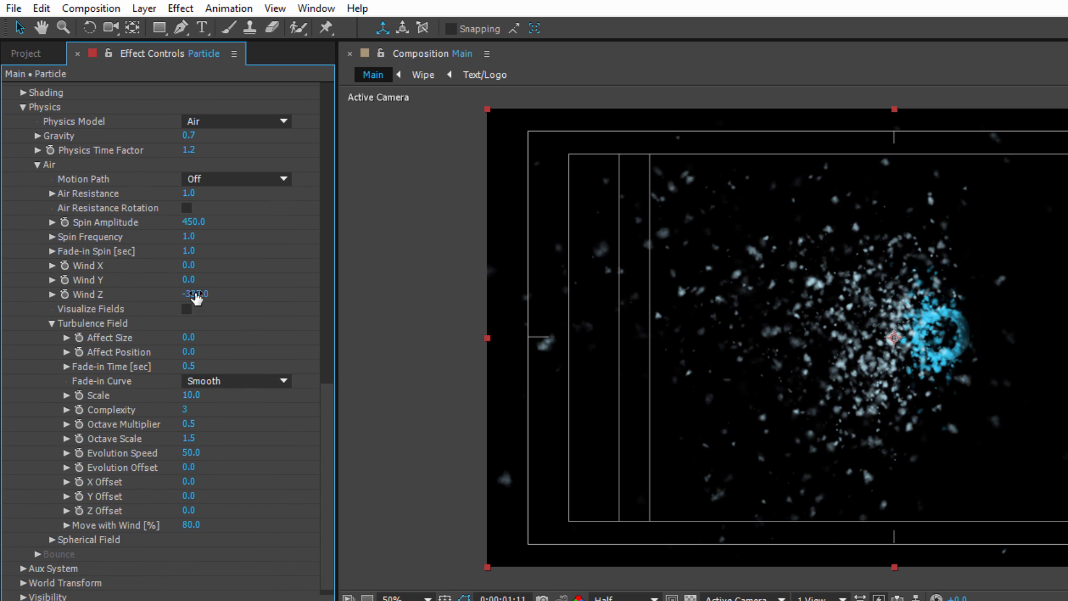
{"action": "left_click", "coordinate": [189, 352]}
{"action": "type", "text": "9"}
{"action": "key", "text": "Return"}
Offset the Turbulence Field by 260 in X, 670 in Y and 700 in Z, and preview the animation.
{"action": "left_click", "coordinate": [189, 482]}
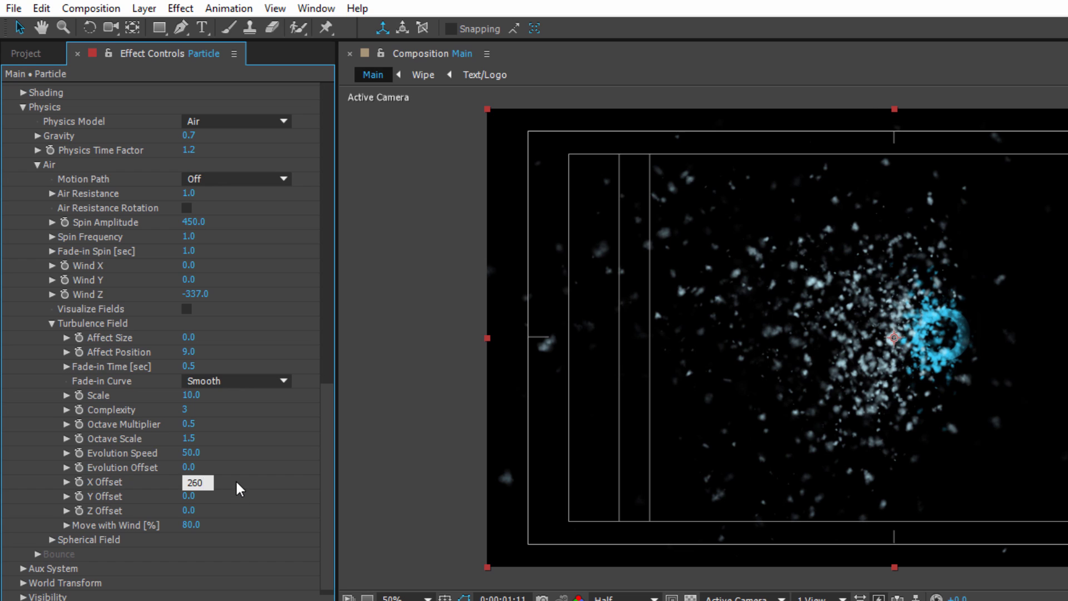
{"action": "key", "text": "Return"}
{"action": "left_click", "coordinate": [188, 496]}
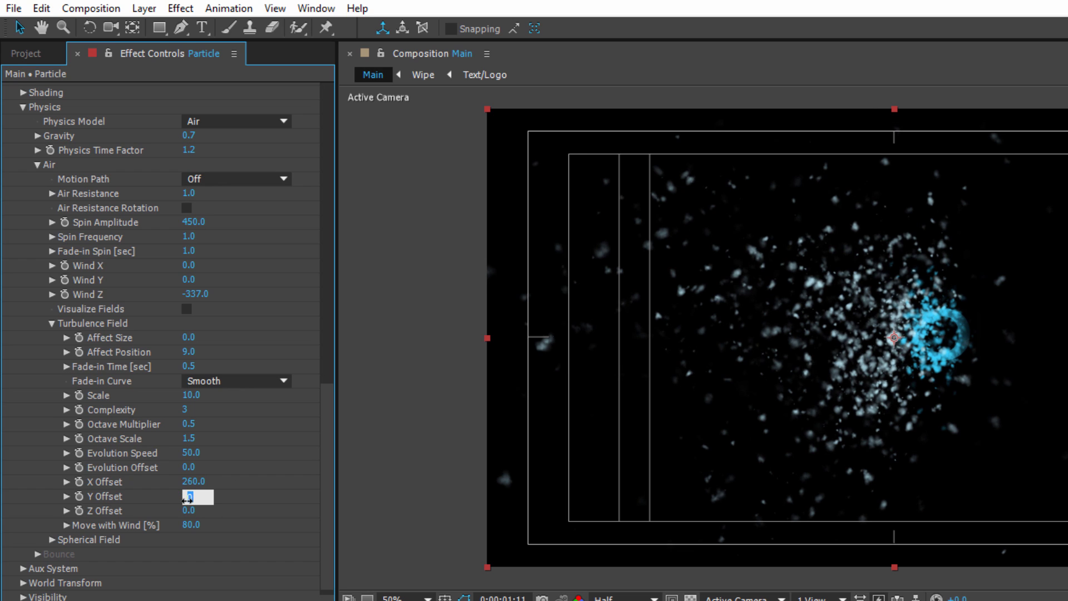
{"action": "type", "text": "670"}
{"action": "key", "text": "Return"}
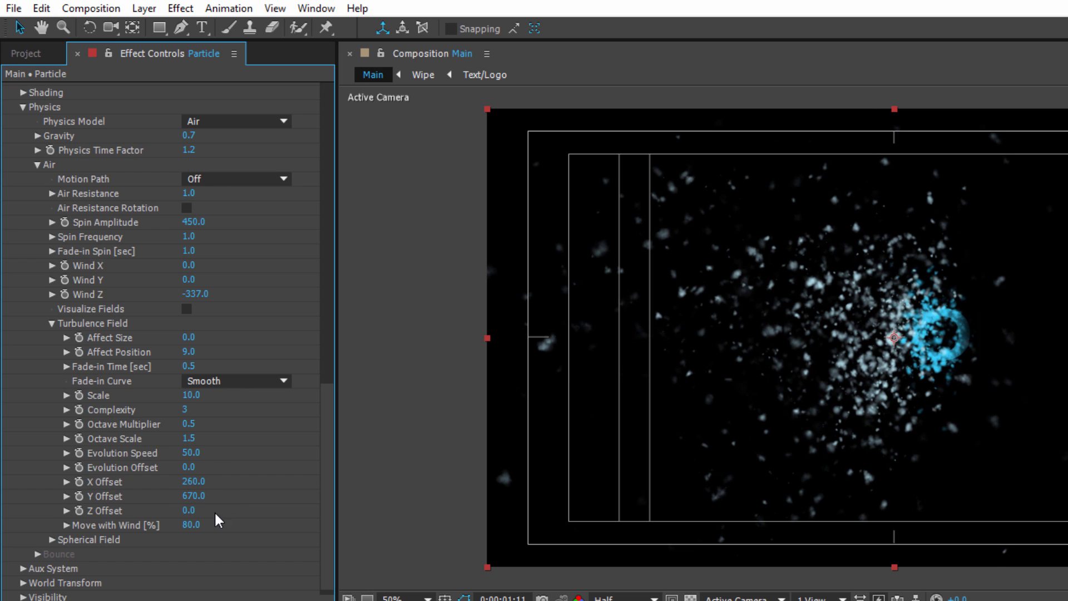
{"action": "left_click", "coordinate": [188, 511]}
{"action": "type", "text": "700"}
{"action": "key", "text": "Return"}
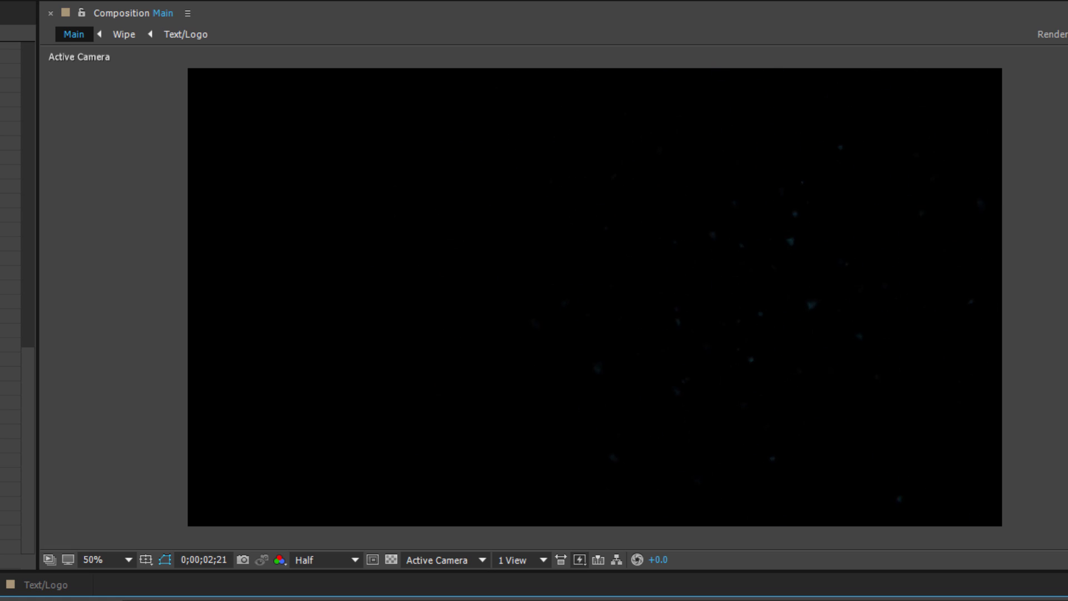
{"action": "key", "text": "space"}
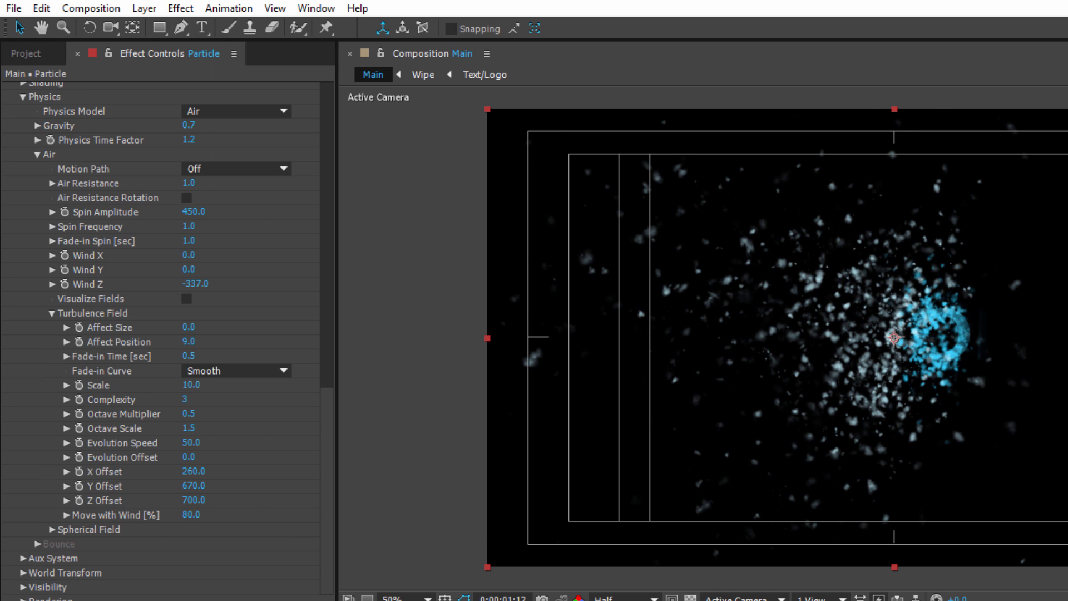
In Particular's Rendering settings, set Motion Blur to On.
{"action": "scroll", "coordinate": [189, 485], "scroll_direction": "down", "scroll_amount": 3}
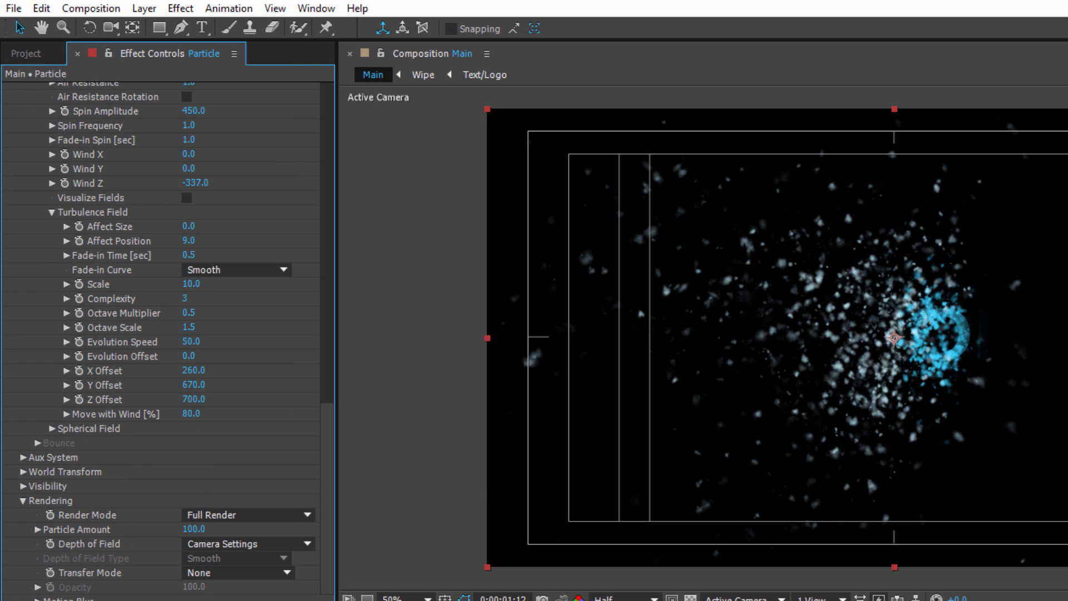
{"action": "scroll", "coordinate": [226, 523], "scroll_direction": "down", "scroll_amount": 3}
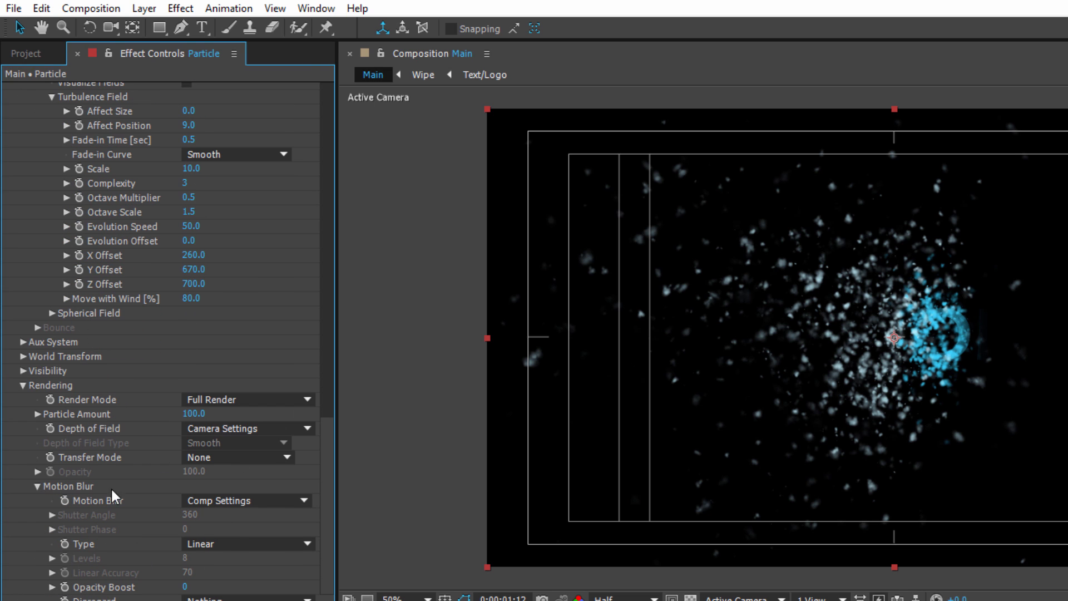
{"action": "left_click", "coordinate": [248, 500]}
{"action": "left_click", "coordinate": [229, 556]}
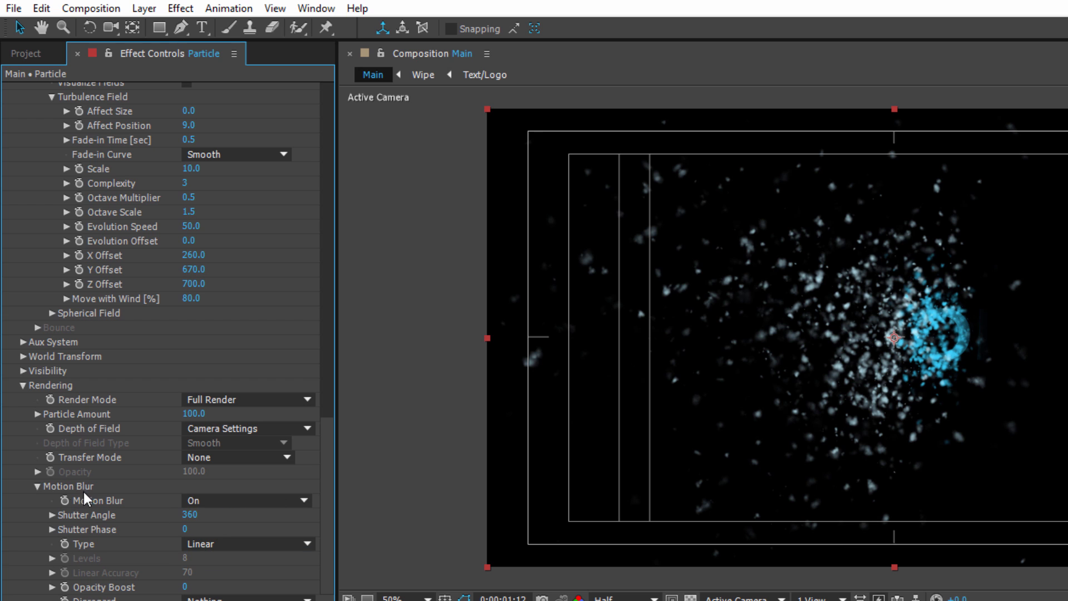
Reduce the emitter's Velocity to 430 and preview the particle animation.
{"action": "scroll", "coordinate": [199, 428], "scroll_direction": "up", "scroll_amount": 15}
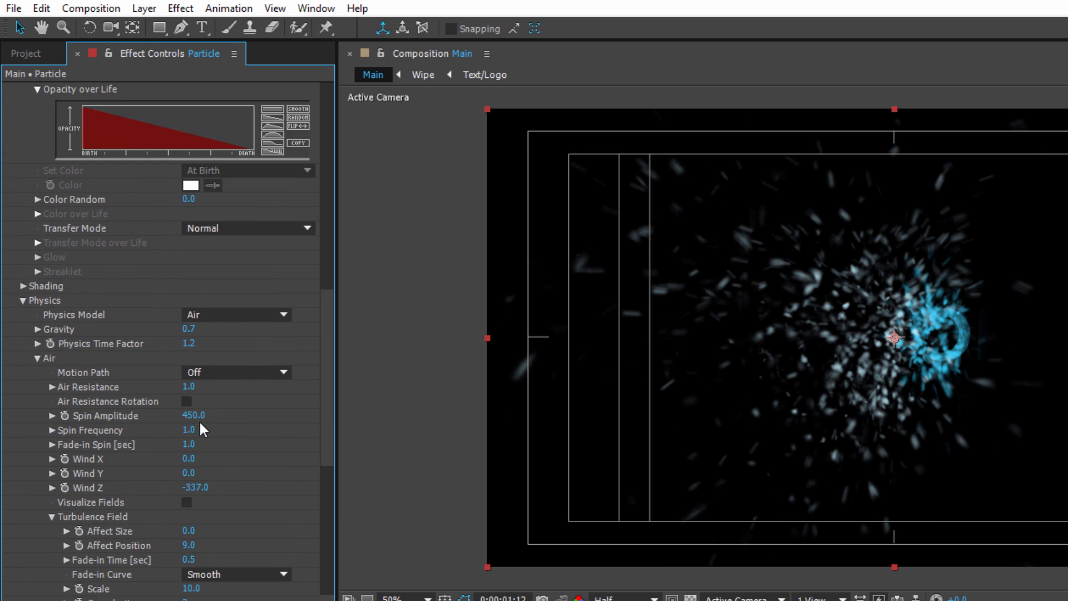
{"action": "scroll", "coordinate": [201, 428], "scroll_direction": "up", "scroll_amount": 5}
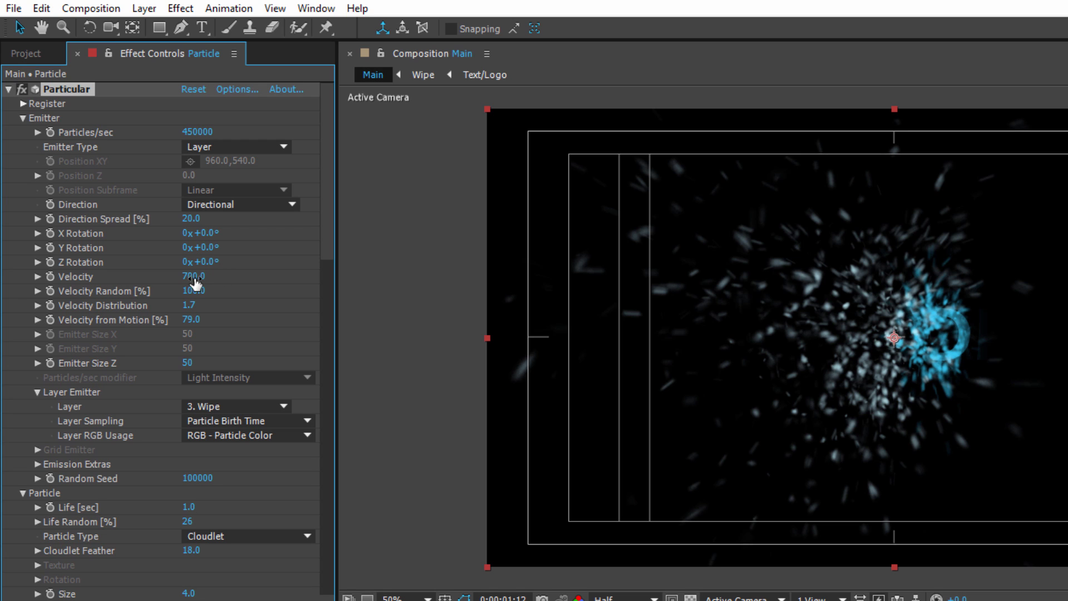
{"action": "left_click_drag", "start_coordinate": [185, 281], "coordinate": [182, 280]}
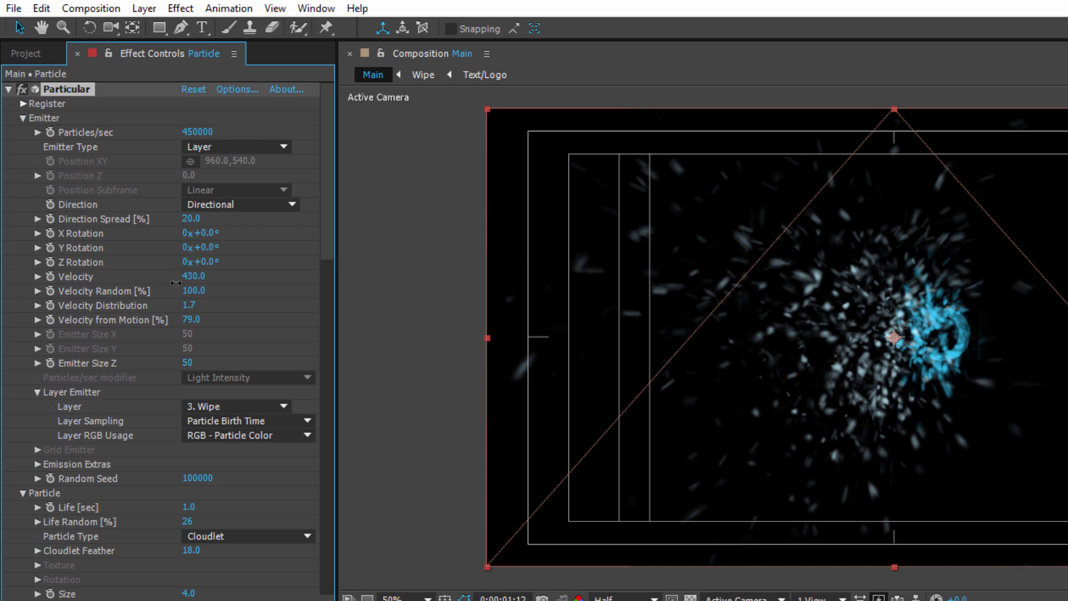
{"action": "key", "text": "space"}
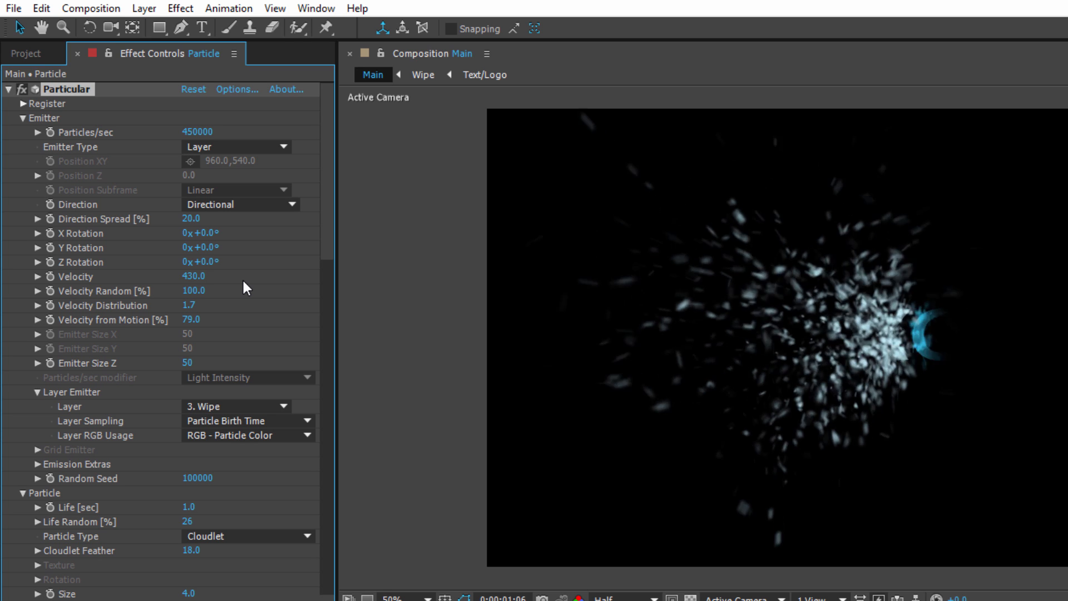
{"action": "key", "text": "space"}
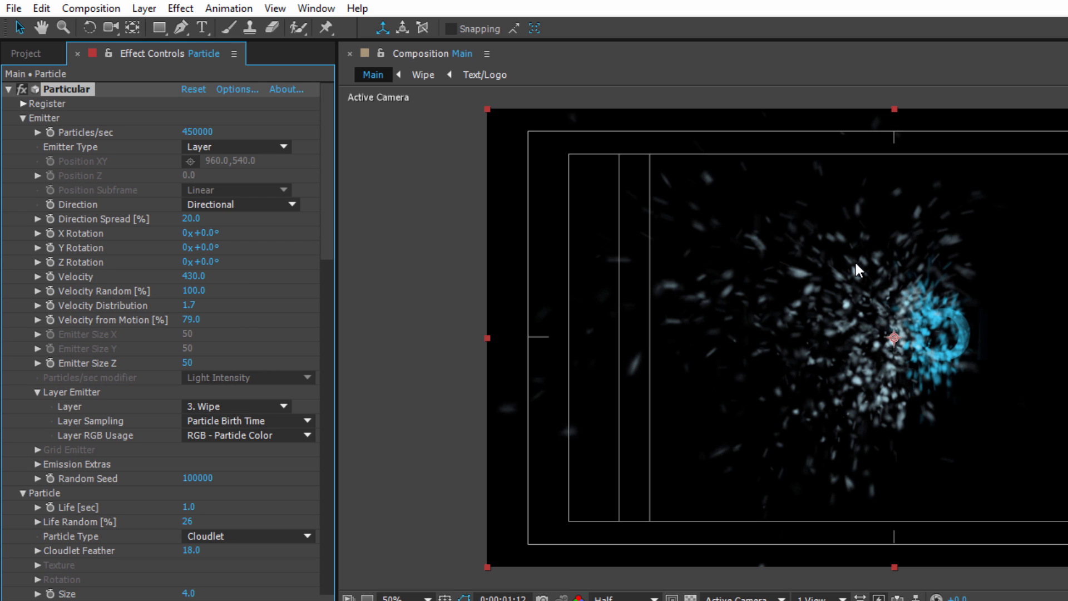
{"action": "key", "text": "space"}
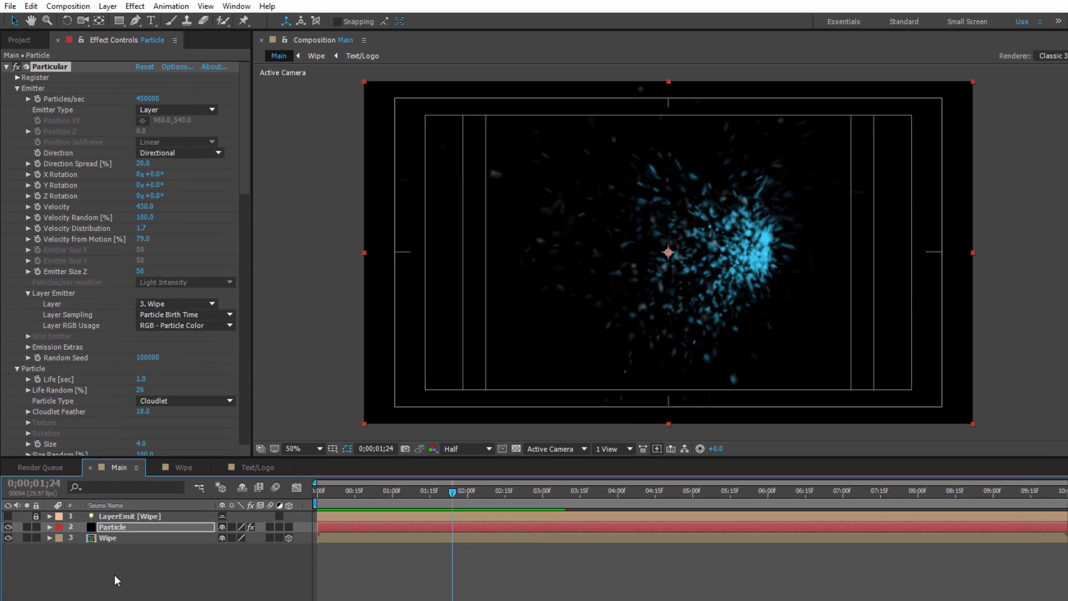
Collapse the Particular effect's settings and clear the layer selection.
{"action": "left_click", "coordinate": [124, 577]}
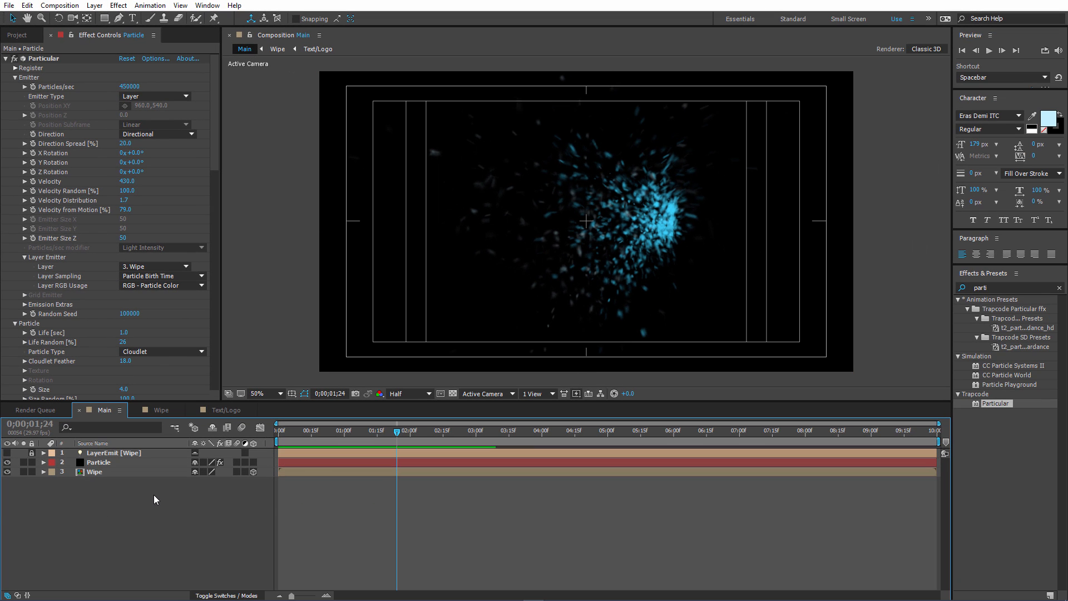
{"action": "left_click", "coordinate": [5, 58]}
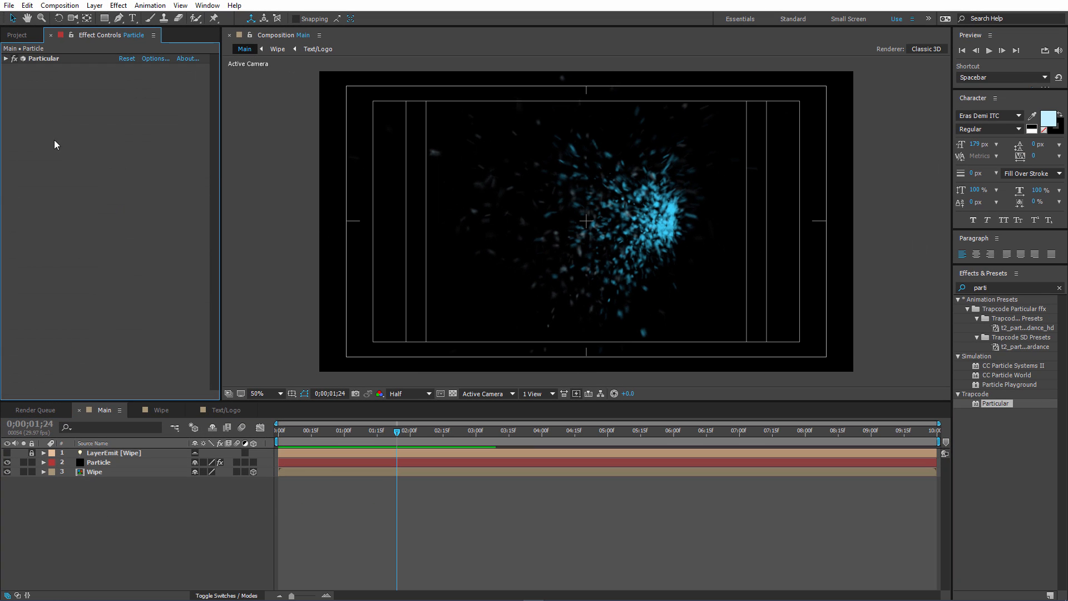
{"action": "left_click", "coordinate": [168, 529]}
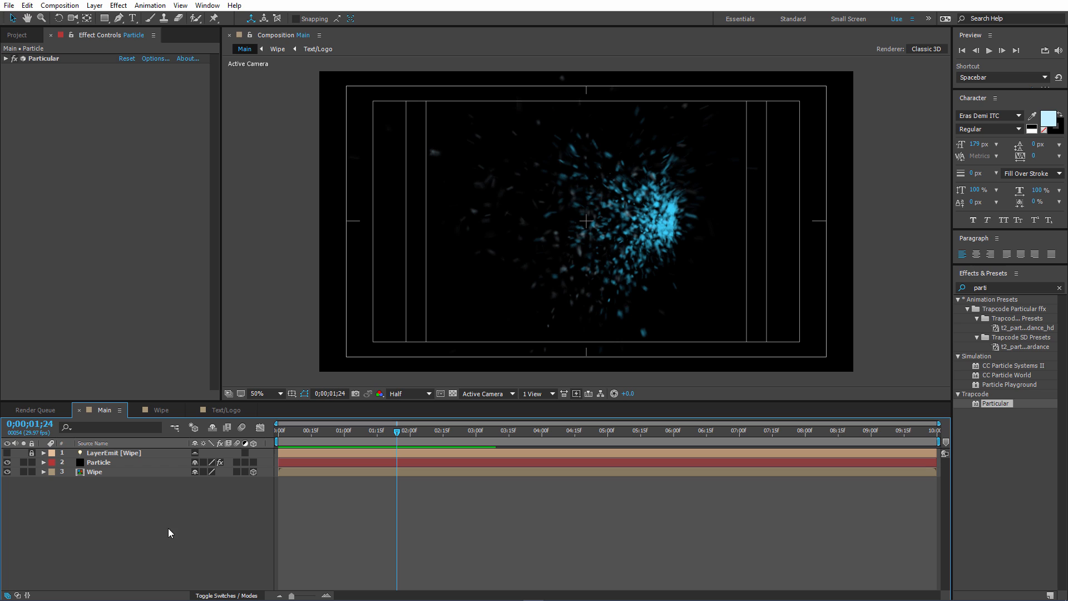
Copy the masked Text/Logo layer from the Wipe composition into Main and place it below the Wipe layer.
{"action": "left_click", "coordinate": [162, 409]}
{"action": "left_click", "coordinate": [126, 453]}
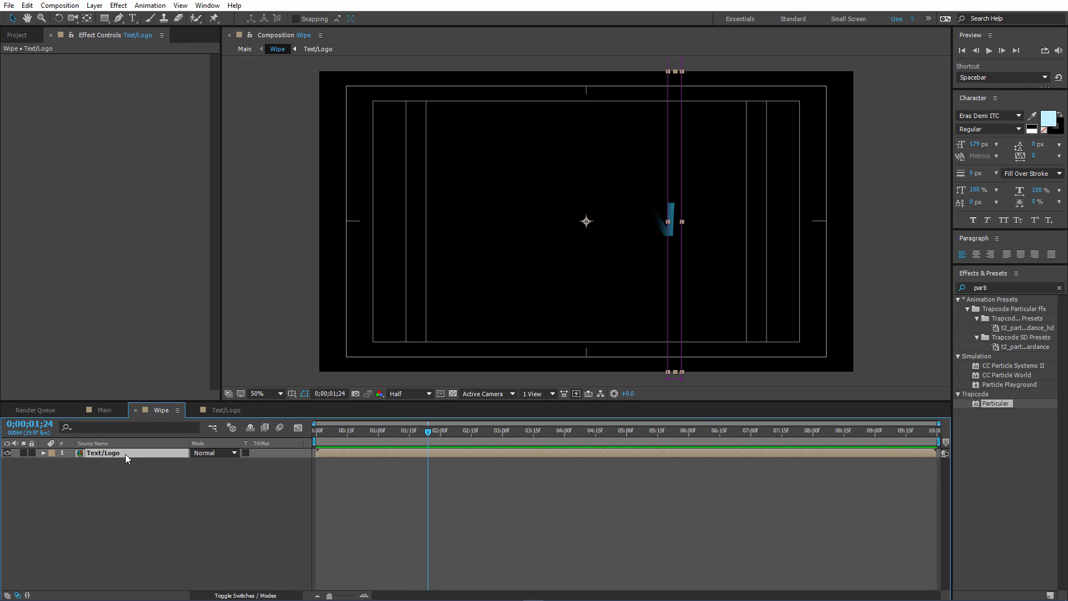
{"action": "left_click", "coordinate": [103, 411]}
{"action": "key", "text": "ctrl+v"}
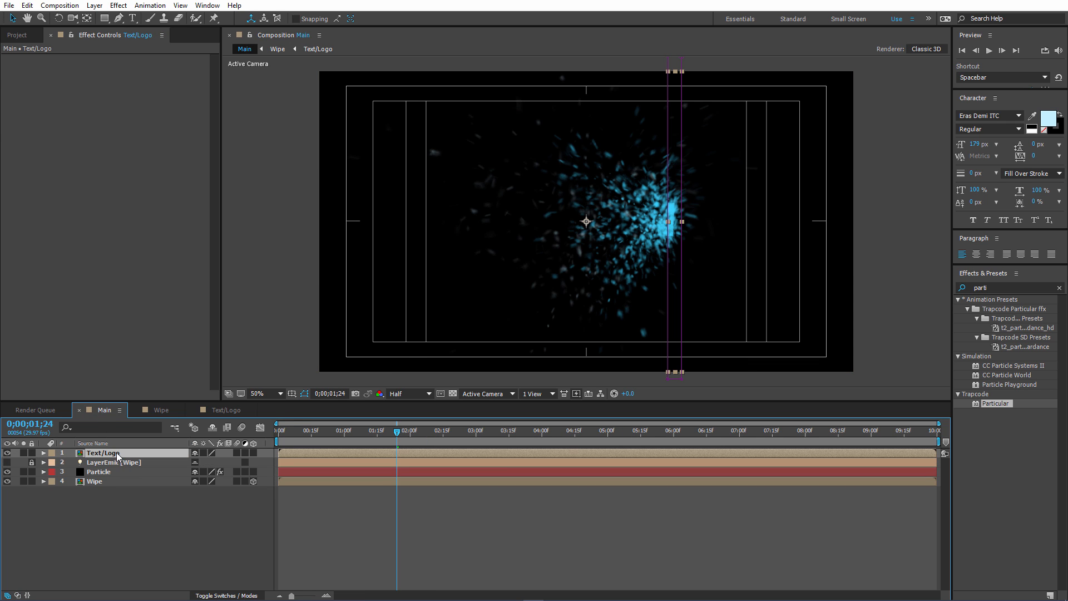
{"action": "left_click_drag", "start_coordinate": [116, 452], "coordinate": [129, 492]}
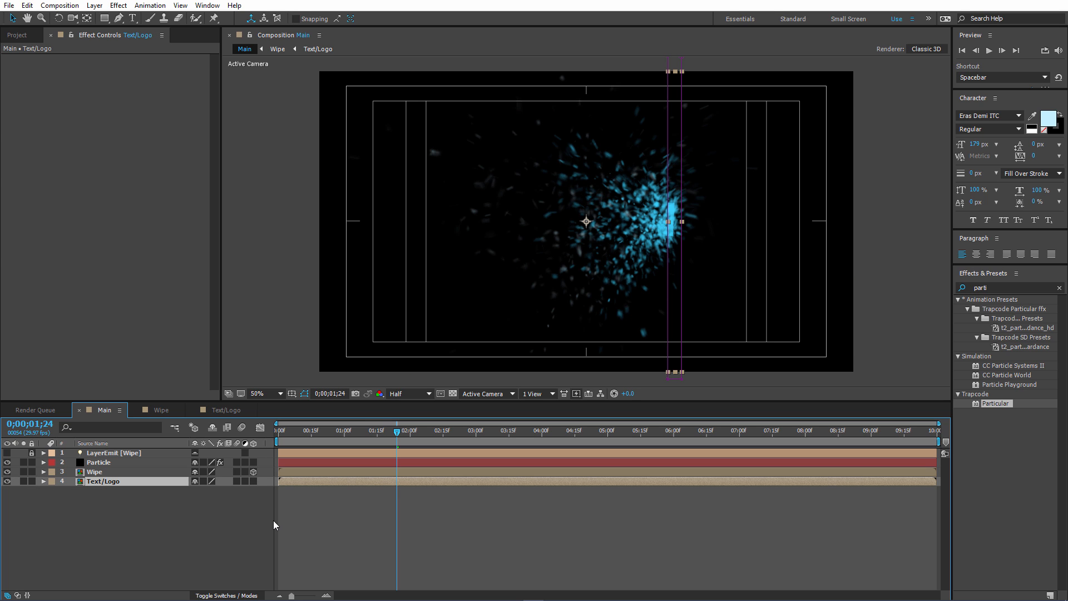
Reveal the Mask Path keyframes of Main's Text/Logo layer and preview the animation from the start.
{"action": "key", "text": "u"}
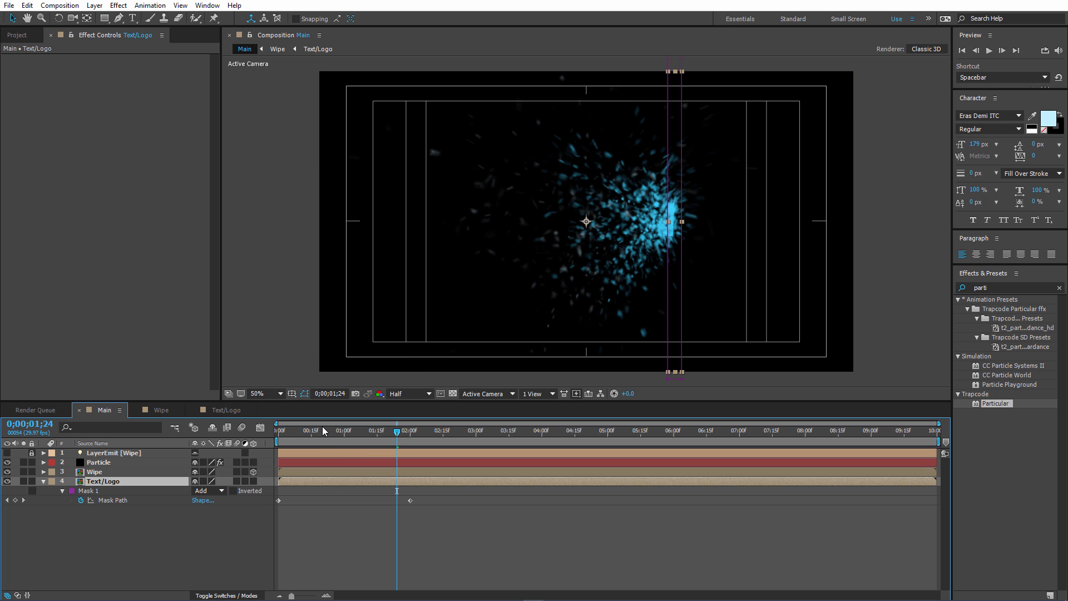
{"action": "left_click_drag", "start_coordinate": [320, 436], "coordinate": [276, 430]}
{"action": "key", "text": "space"}
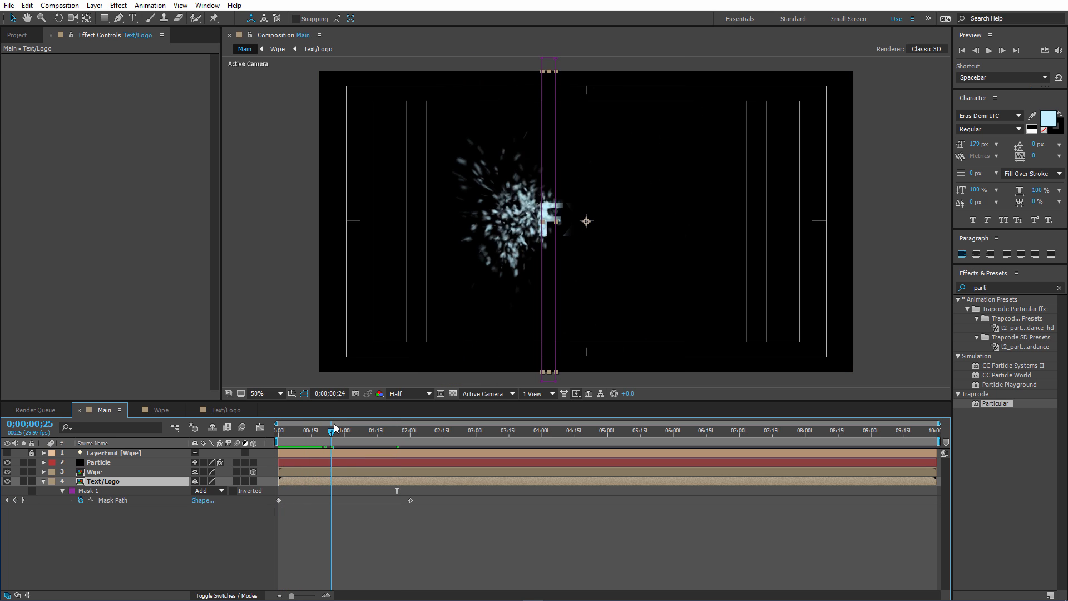
At 0;00;02;00, stretch the Text/Logo mask's two left corners well past the start of the VFXON text.
{"action": "left_click_drag", "start_coordinate": [375, 427], "coordinate": [412, 426]}
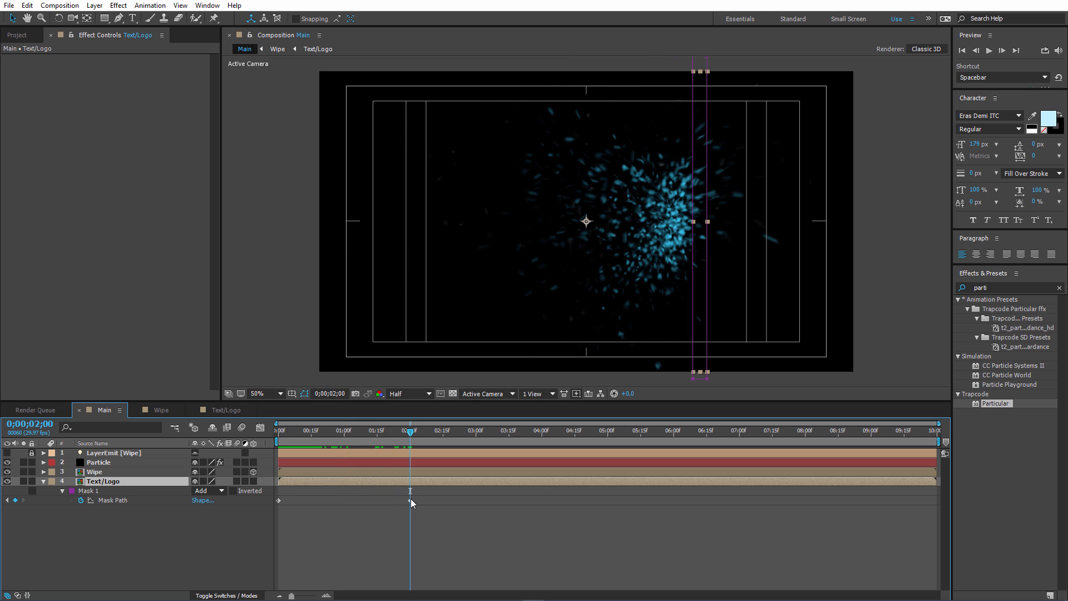
{"action": "left_click", "coordinate": [411, 501]}
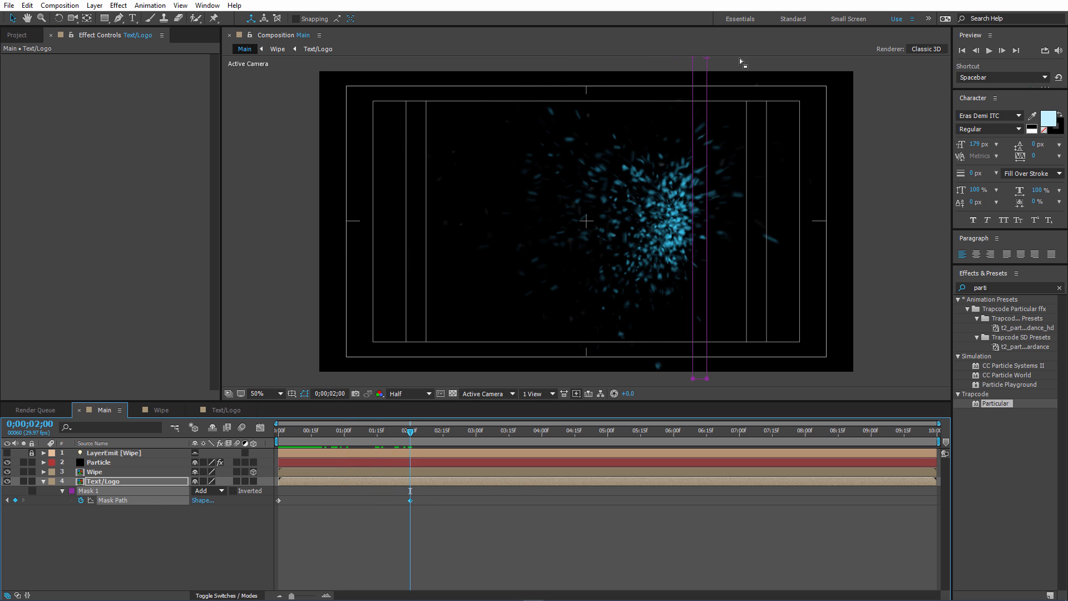
{"action": "left_click", "coordinate": [693, 382]}
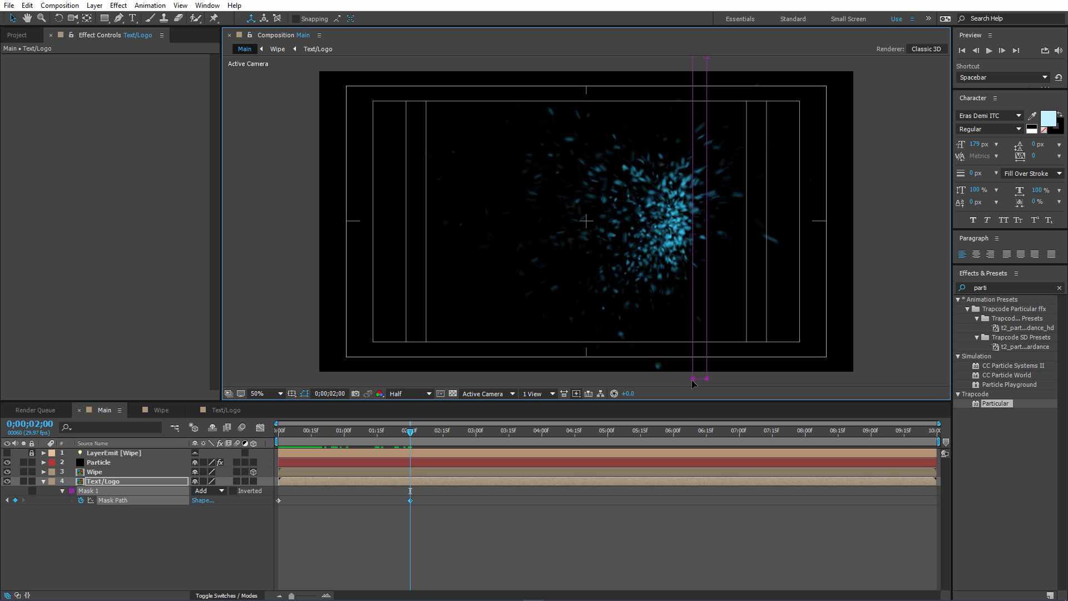
{"action": "left_click", "coordinate": [694, 379]}
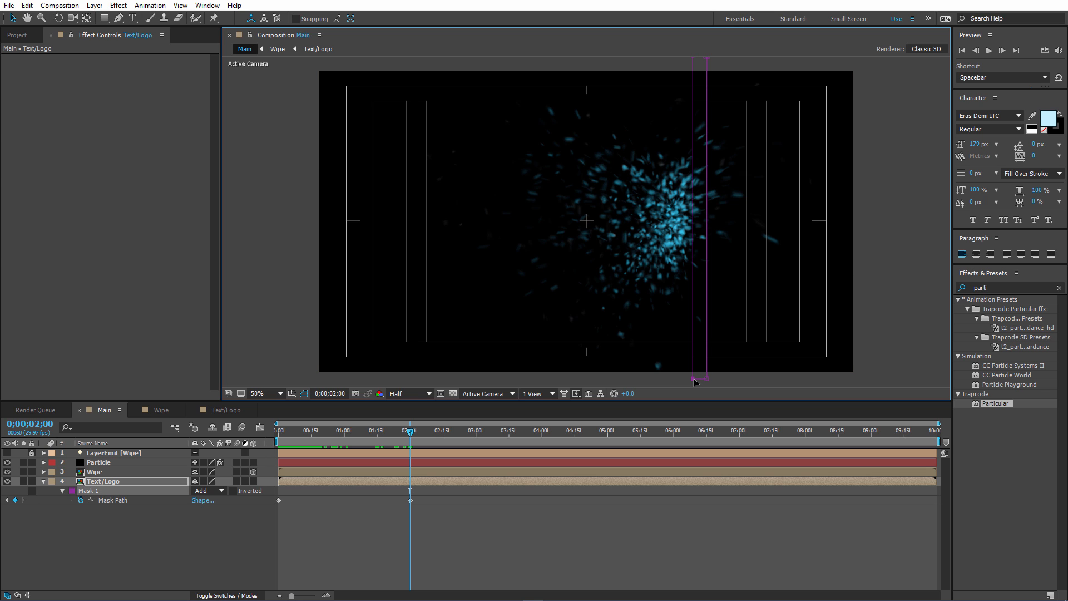
{"action": "left_click_drag", "start_coordinate": [693, 380], "coordinate": [383, 382]}
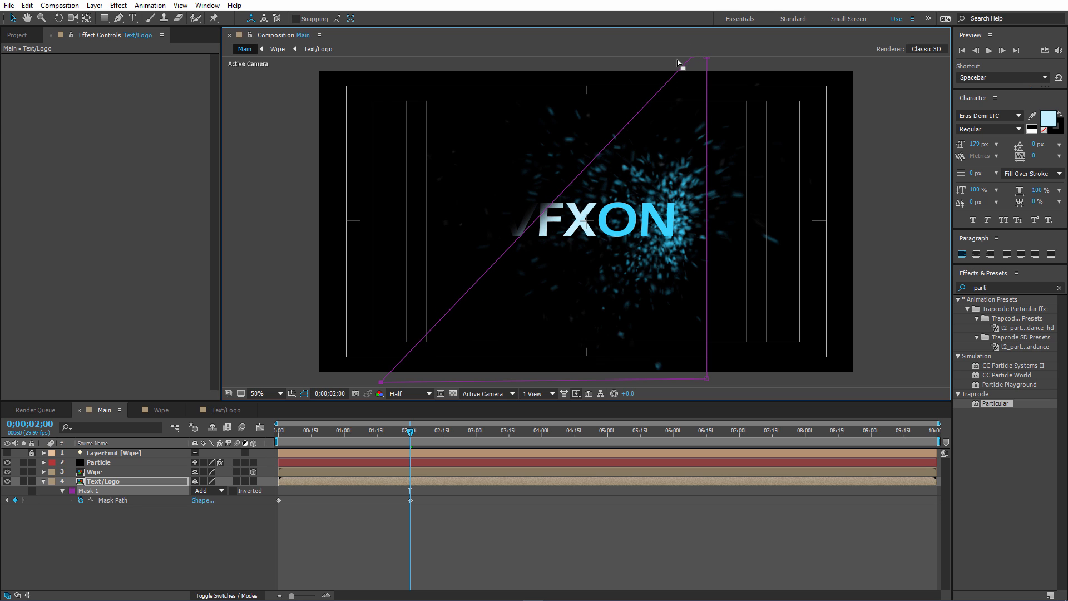
{"action": "key", "text": "comma"}
{"action": "left_click_drag", "start_coordinate": [640, 139], "coordinate": [485, 143]}
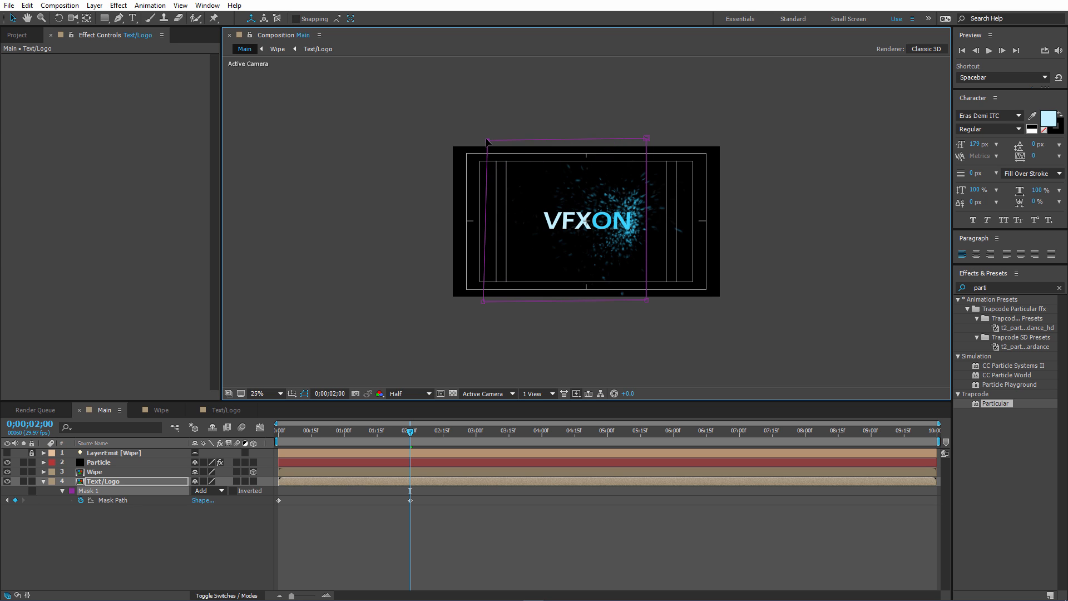
Scrub the reveal back to 0;00;02;00 and pull the mask's two left corners inward, closer to the letter V.
{"action": "left_click_drag", "start_coordinate": [304, 433], "coordinate": [416, 427]}
{"action": "left_click_drag", "start_coordinate": [486, 306], "coordinate": [515, 310]}
{"action": "left_click_drag", "start_coordinate": [484, 143], "coordinate": [516, 140]}
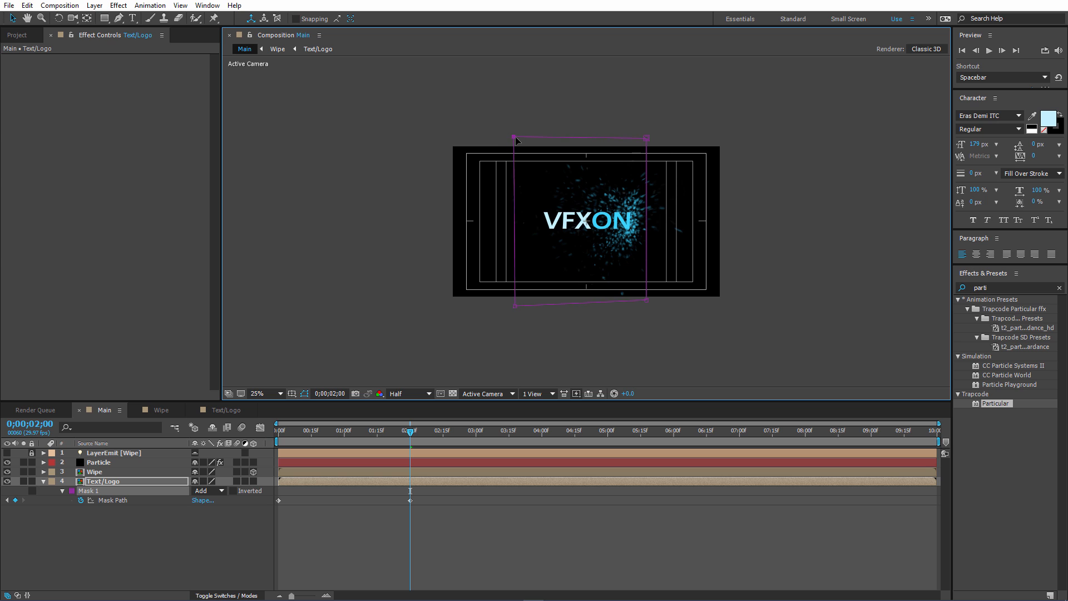
Move the final Mask Path keyframe of Main's Text/Logo layer slightly past 0;00;02;00 and scrub the reveal.
{"action": "left_click_drag", "start_coordinate": [366, 441], "coordinate": [314, 432]}
{"action": "scroll", "coordinate": [603, 328], "scroll_direction": "up", "scroll_amount": 2}
{"action": "mouse_move", "coordinate": [410, 501]}
{"action": "left_mouse_down"}
{"action": "mouse_move", "coordinate": [480, 487]}
{"action": "mouse_move", "coordinate": [424, 493]}
{"action": "left_mouse_up"}
{"action": "left_click_drag", "start_coordinate": [317, 426], "coordinate": [395, 431]}
In the Wipe composition, expand the Text/Logo layer's Mask 1 properties and adjust its Mask Feather.
{"action": "left_click", "coordinate": [155, 414]}
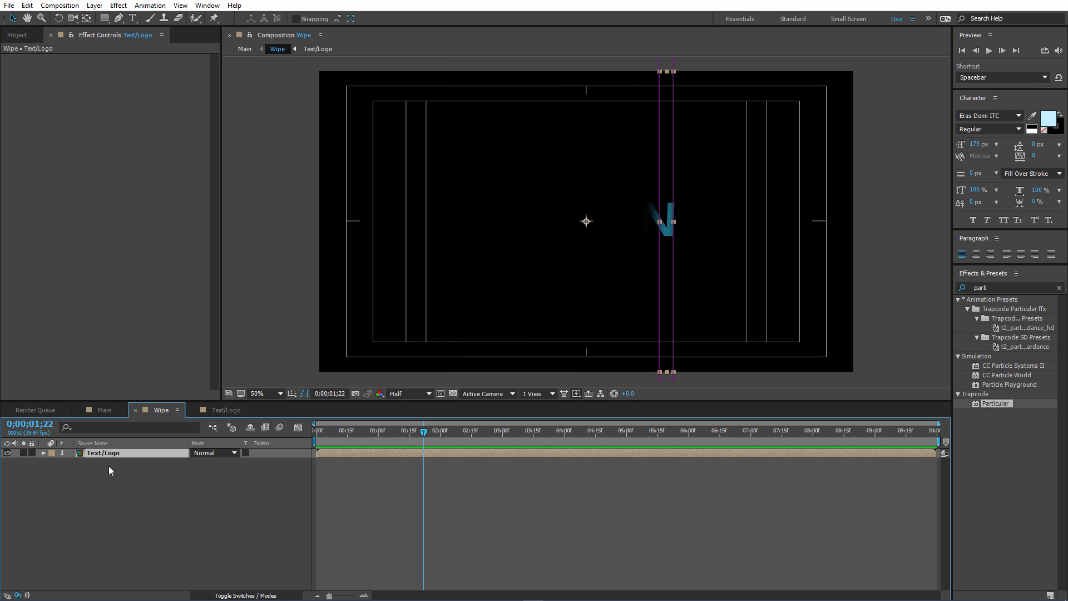
{"action": "key", "text": "u"}
{"action": "left_click", "coordinate": [62, 462]}
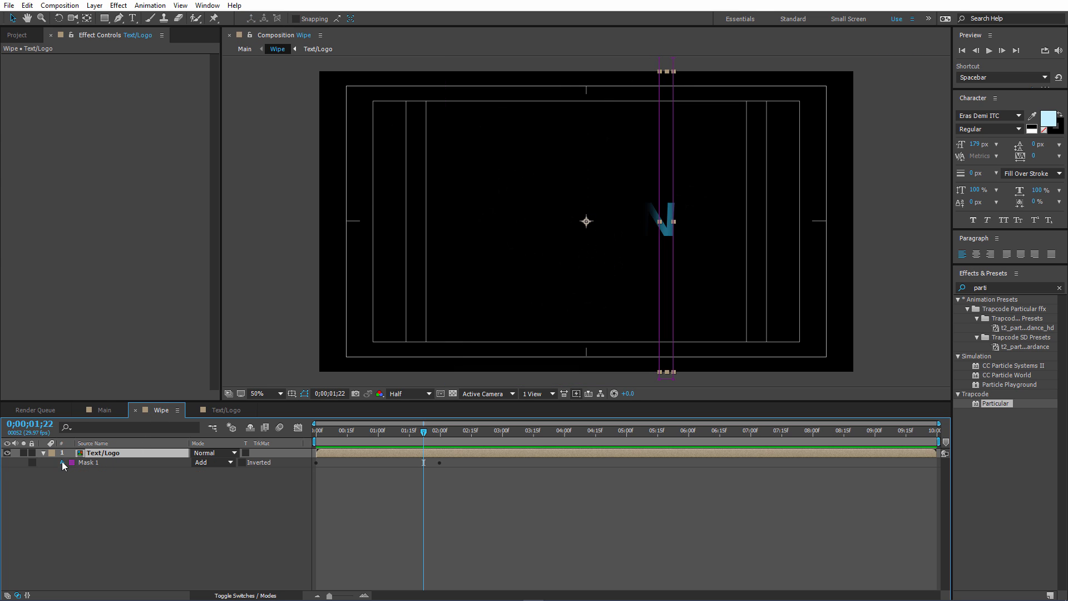
{"action": "left_click", "coordinate": [63, 463]}
{"action": "left_click_drag", "start_coordinate": [222, 481], "coordinate": [194, 500]}
{"action": "left_click", "coordinate": [104, 410]}
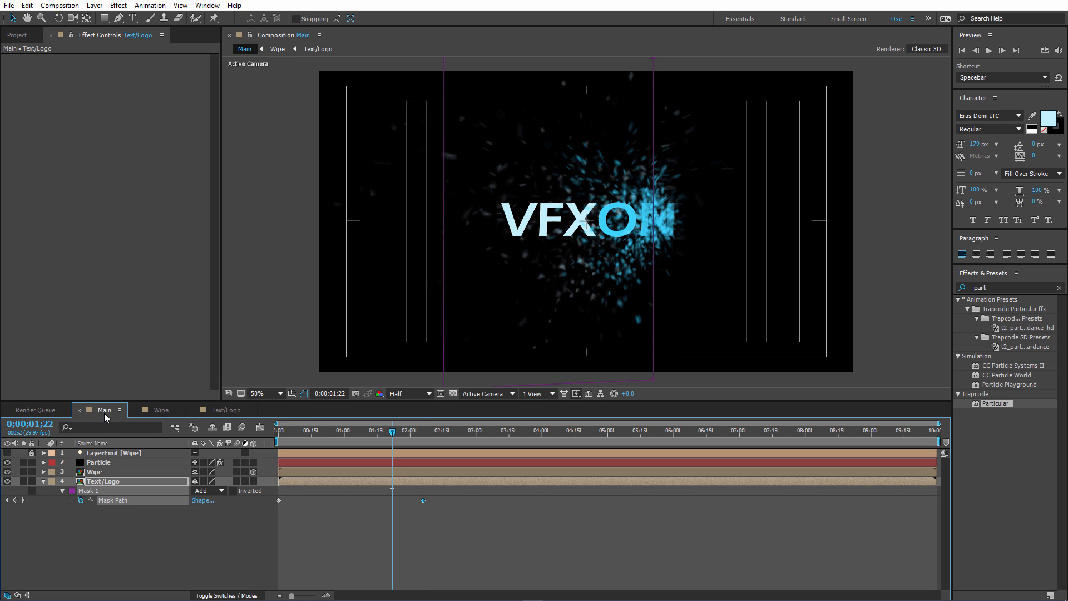
Play the Main composition from the start and inspect the text reveal around 0;00;01;16.
{"action": "left_click_drag", "start_coordinate": [314, 433], "coordinate": [262, 431]}
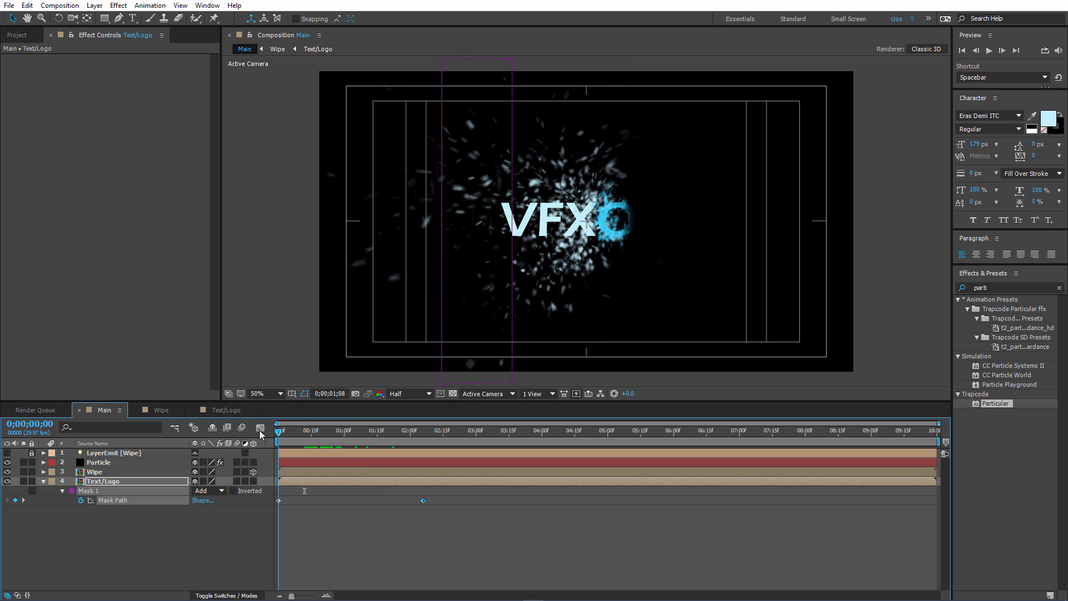
{"action": "key", "text": "space"}
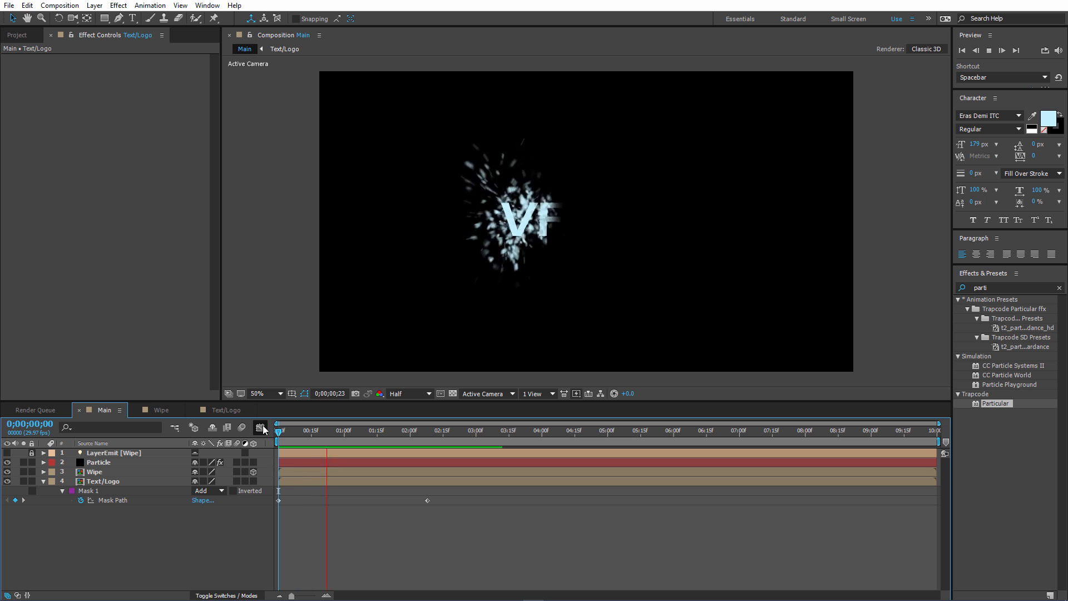
{"action": "key", "text": "space"}
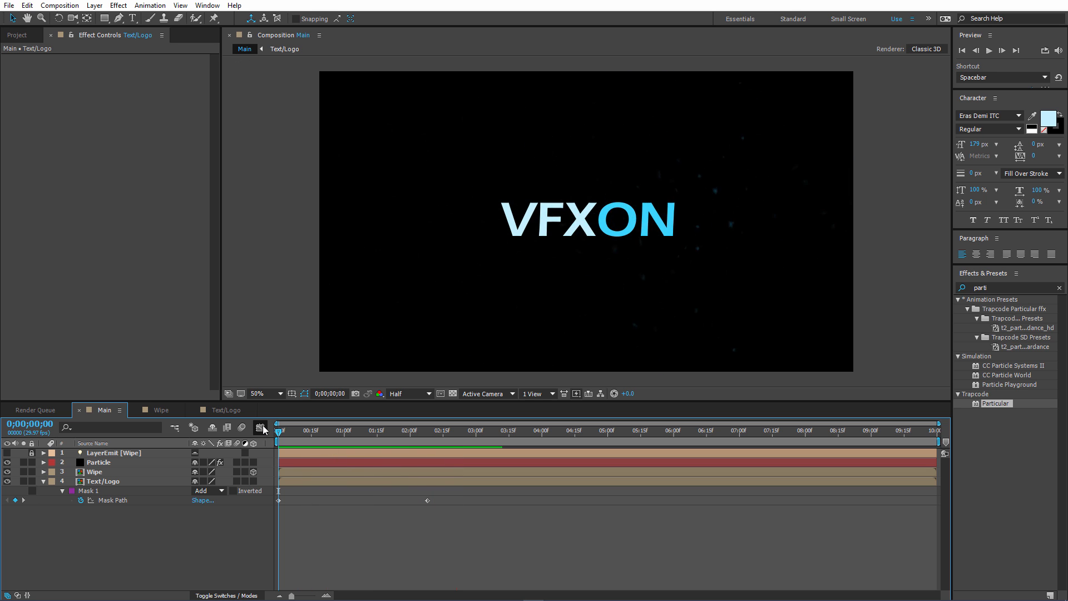
{"action": "left_click_drag", "start_coordinate": [353, 436], "coordinate": [380, 437]}
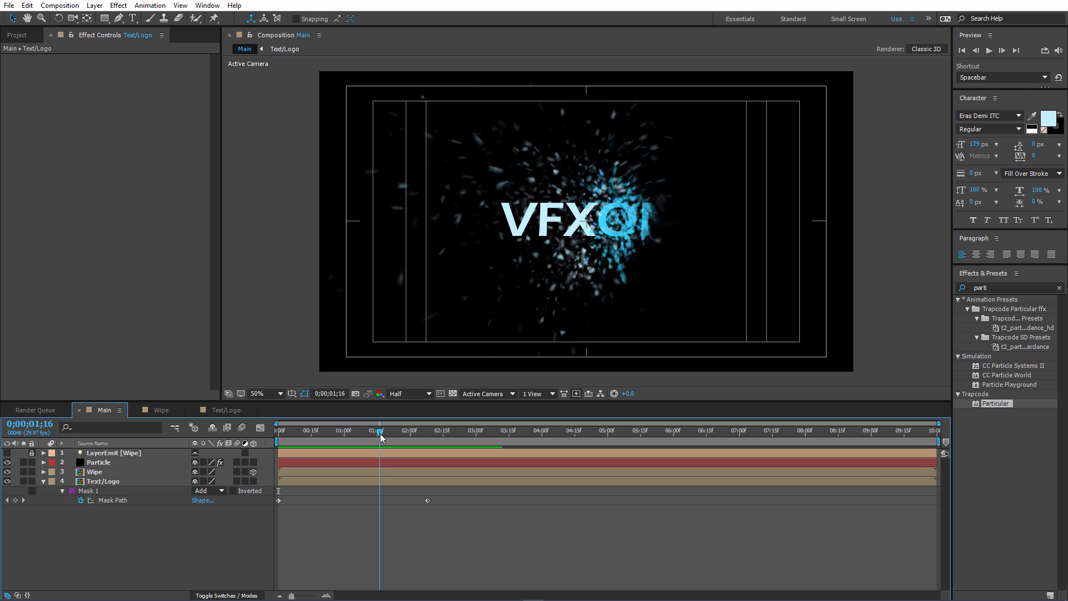
Set the Mask Feather of the Wipe composition's Text/Logo layer to 70 pixels and return to Main.
{"action": "left_click", "coordinate": [214, 412]}
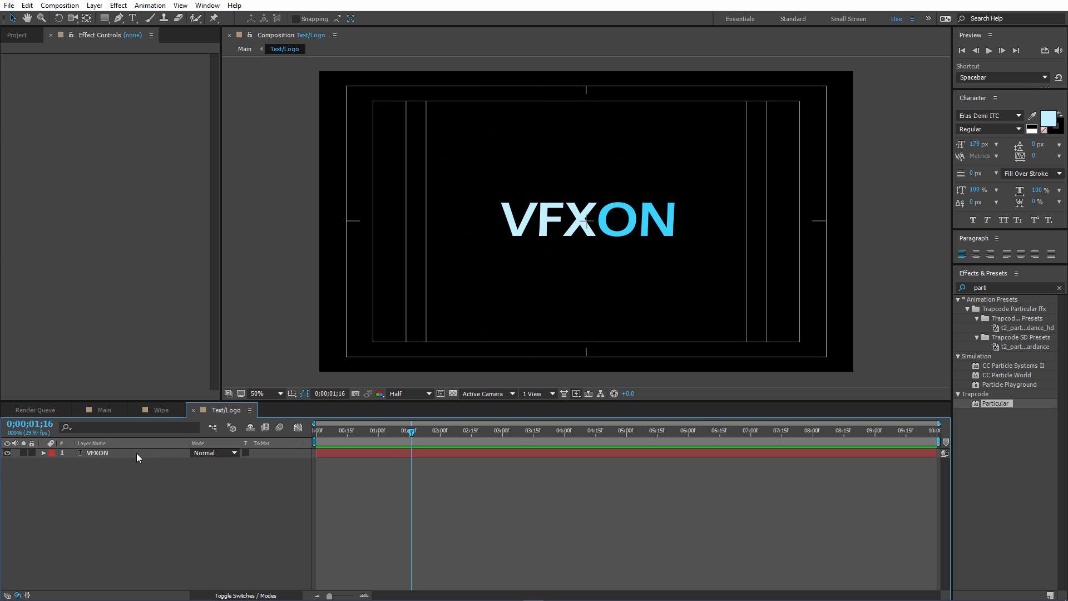
{"action": "left_click", "coordinate": [150, 412]}
{"action": "left_click_drag", "start_coordinate": [223, 483], "coordinate": [230, 481]}
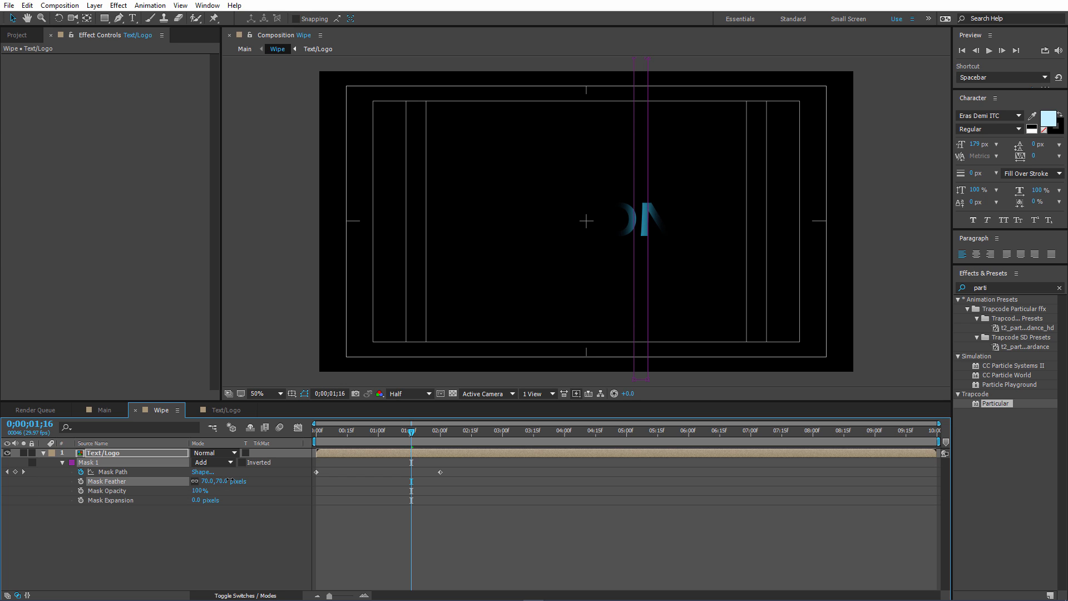
{"action": "left_click", "coordinate": [105, 411]}
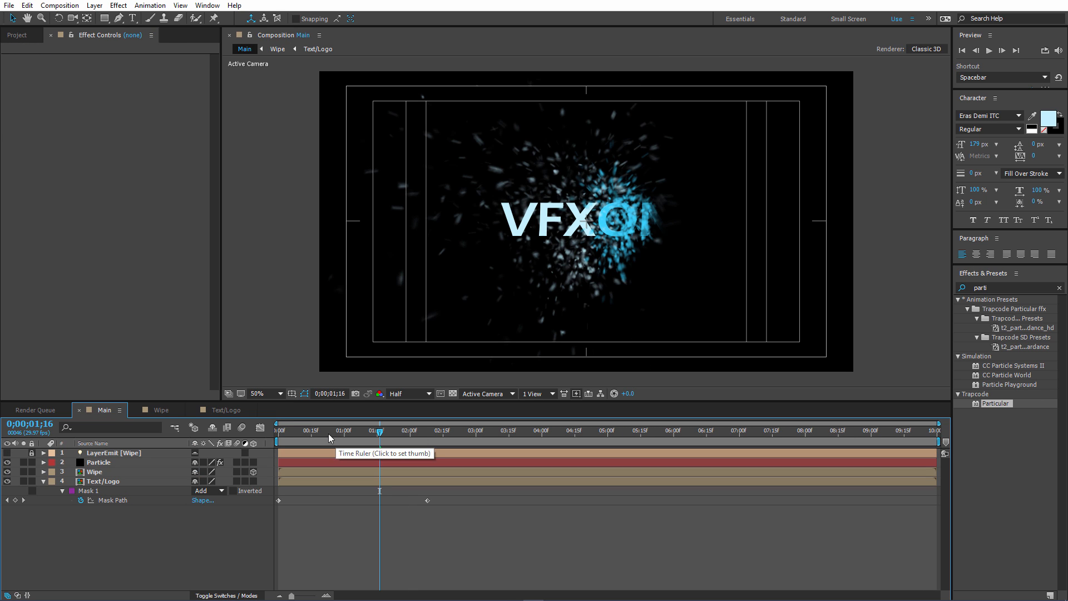
Toggle the Text/Logo layer's visibility at 0;00;00;23 to compare the result, and check the reveal up to 0;00;01;07.
{"action": "mouse_move", "coordinate": [330, 433]}
{"action": "left_mouse_down"}
{"action": "mouse_move", "coordinate": [305, 433]}
{"action": "mouse_move", "coordinate": [331, 437]}
{"action": "left_mouse_up"}
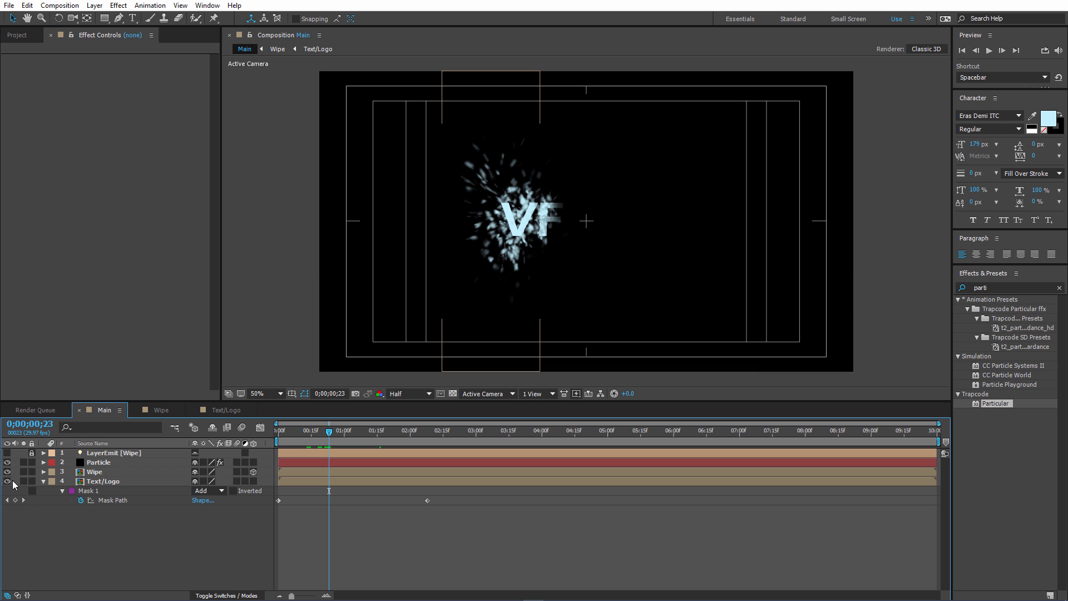
{"action": "left_click", "coordinate": [8, 482]}
{"action": "left_click", "coordinate": [8, 482]}
{"action": "left_click", "coordinate": [8, 482]}
{"action": "left_click", "coordinate": [8, 482]}
{"action": "left_click", "coordinate": [351, 433]}
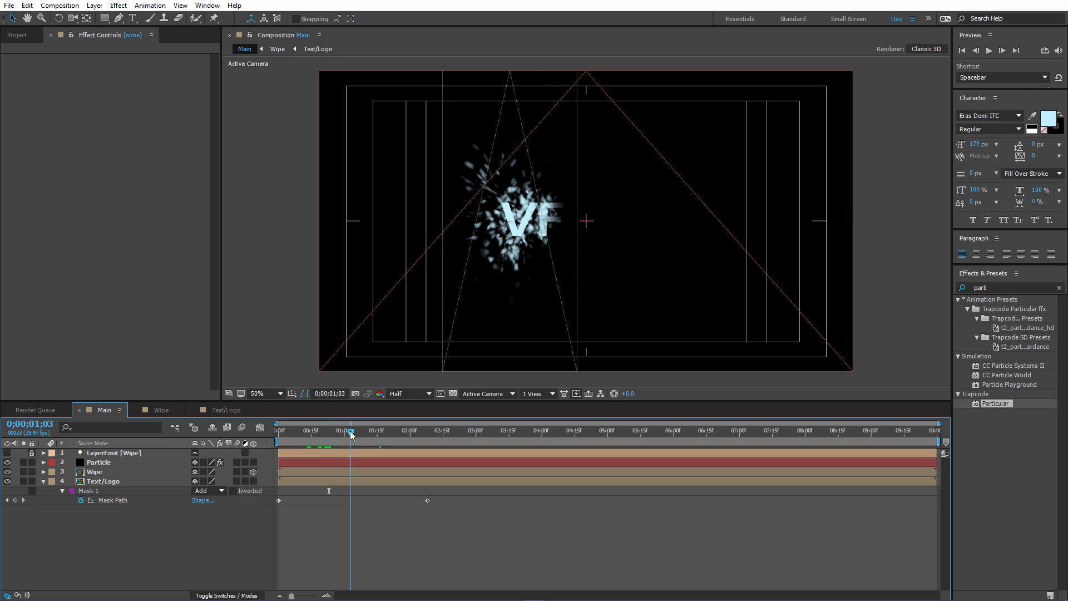
{"action": "left_click", "coordinate": [360, 435]}
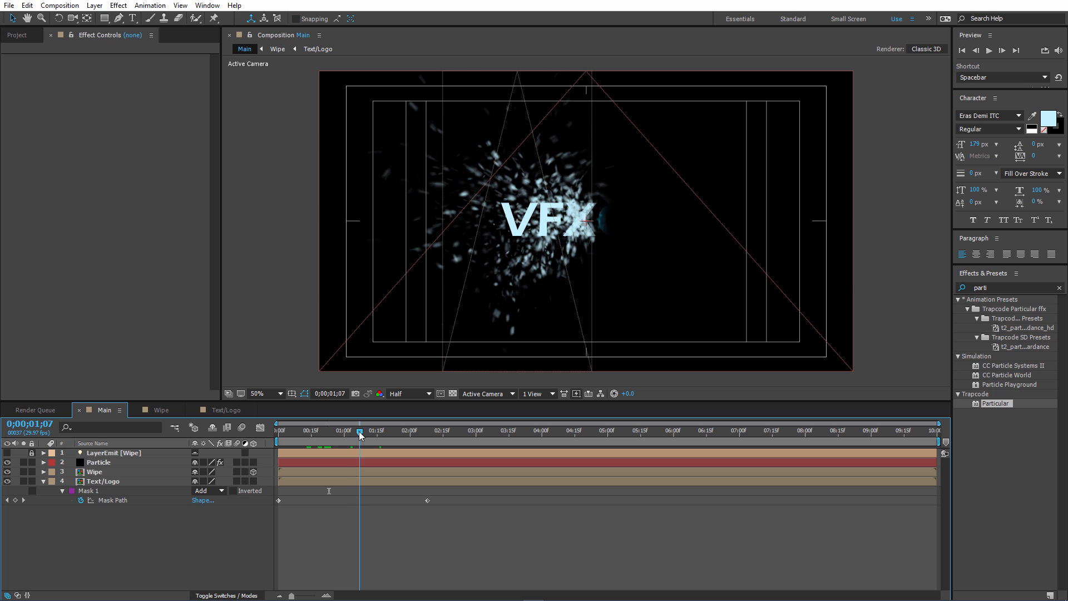
In the Text/Logo composition, recolor the letters VFX to light blue ADEDFF.
{"action": "left_click", "coordinate": [226, 411]}
{"action": "left_click", "coordinate": [128, 453]}
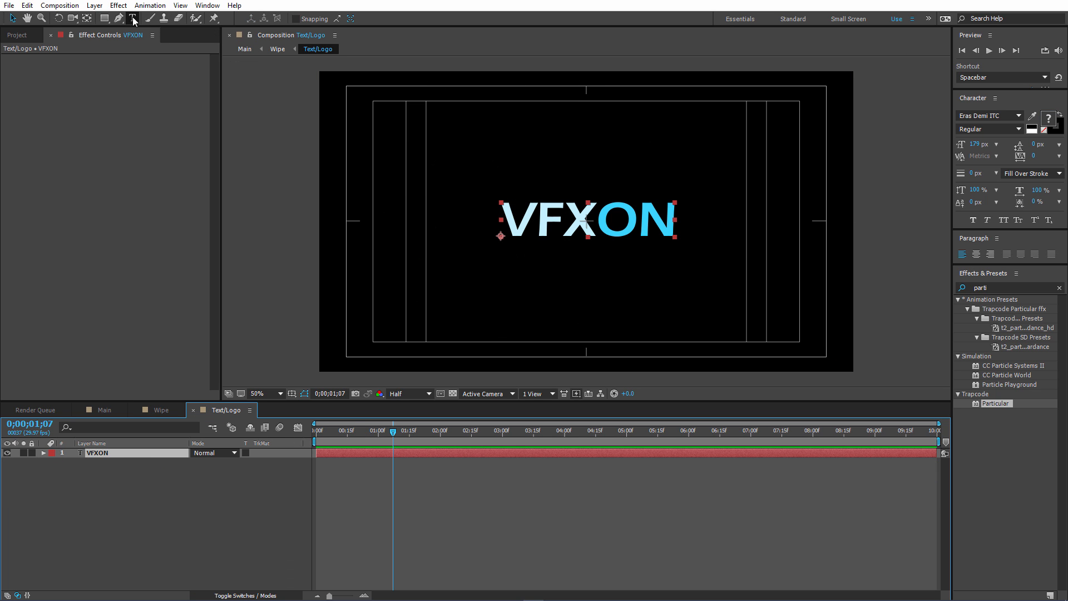
{"action": "left_click", "coordinate": [133, 19]}
{"action": "left_click", "coordinate": [566, 220]}
{"action": "left_click", "coordinate": [517, 220], "text": "shift"}
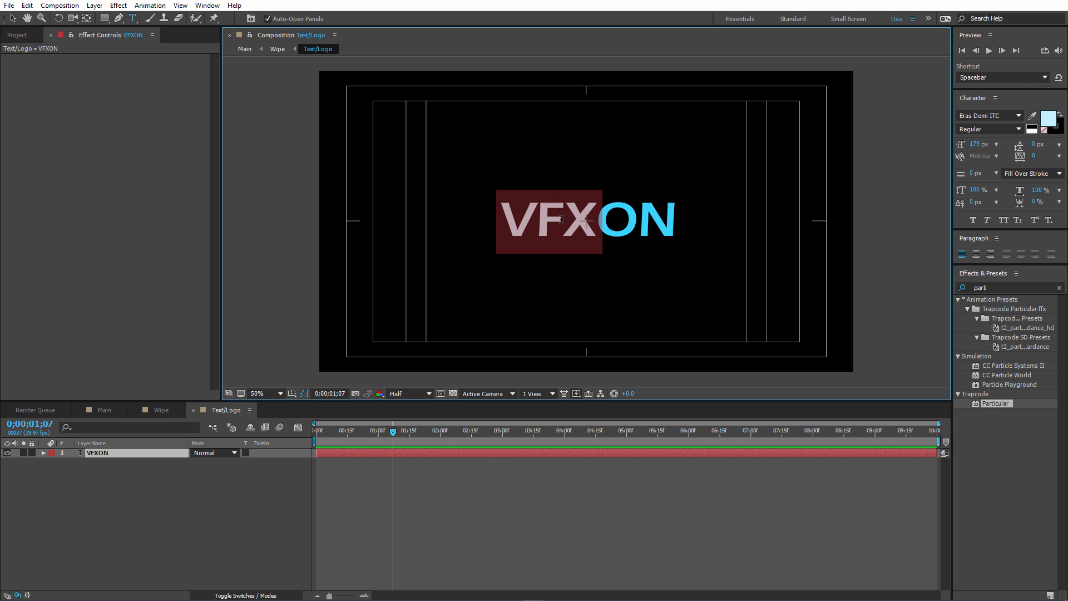
{"action": "left_click", "coordinate": [1048, 119]}
{"action": "left_click_drag", "start_coordinate": [735, 131], "coordinate": [753, 122]}
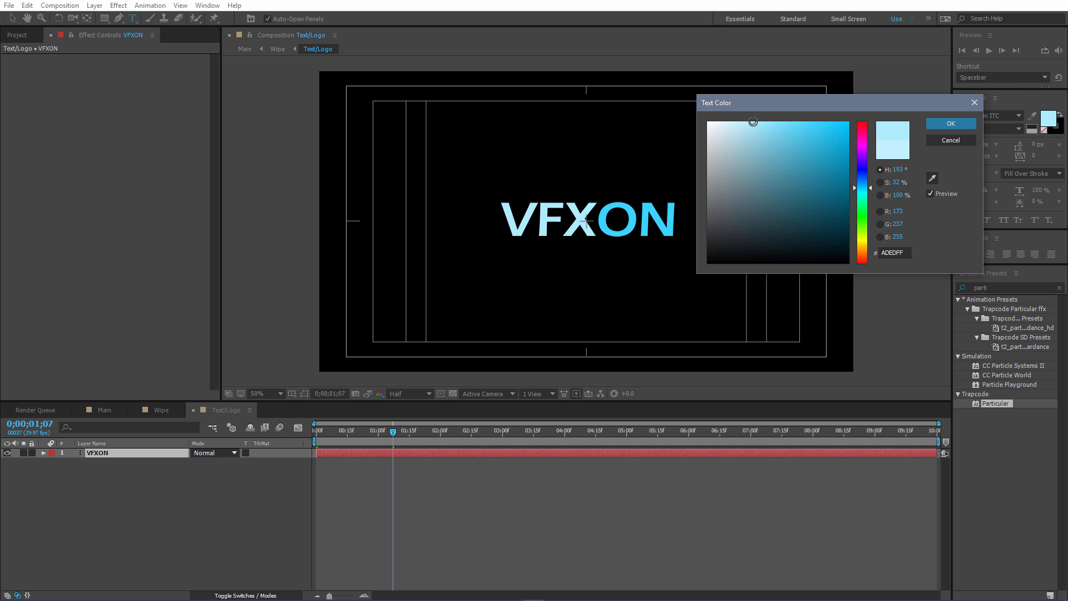
{"action": "left_click", "coordinate": [951, 124]}
{"action": "left_click", "coordinate": [161, 460]}
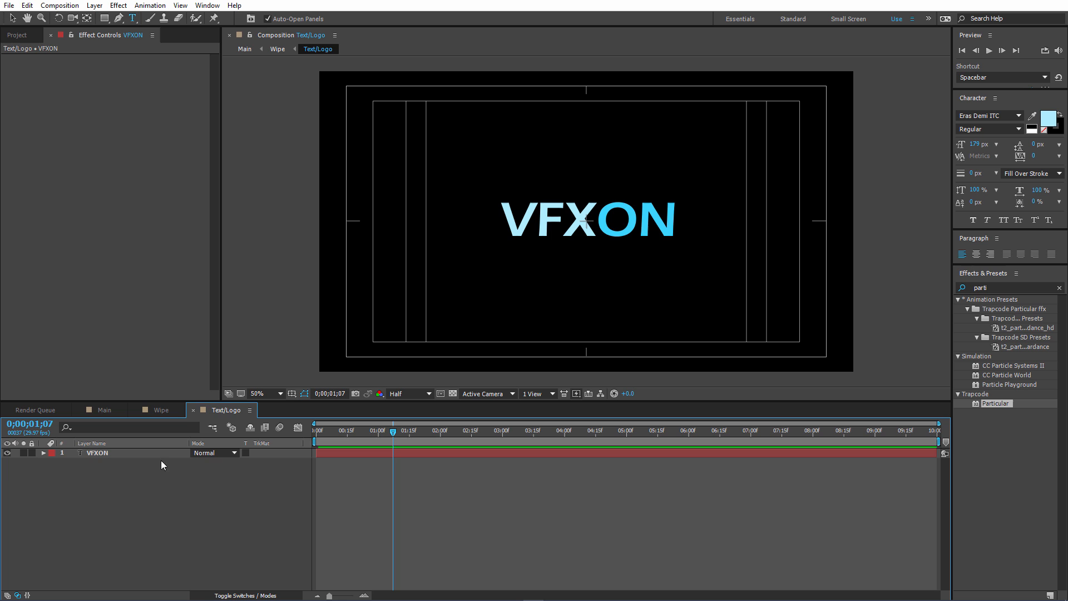
Collapse the Text/Logo layer's properties in Main and scrub through the animation with the recolored text to 0;00;01;17.
{"action": "left_click", "coordinate": [112, 413]}
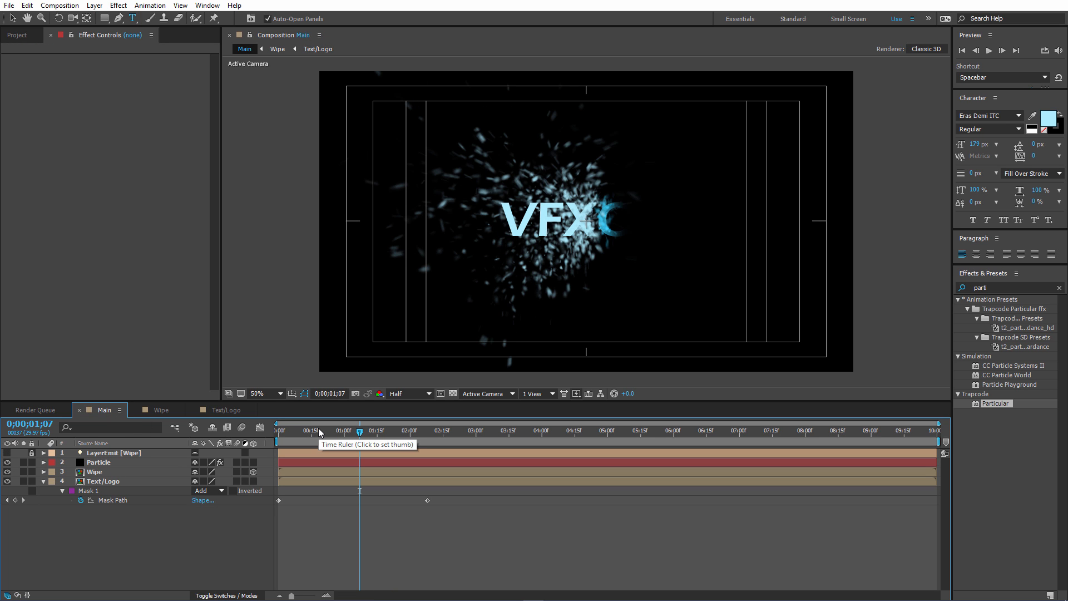
{"action": "left_click", "coordinate": [43, 482]}
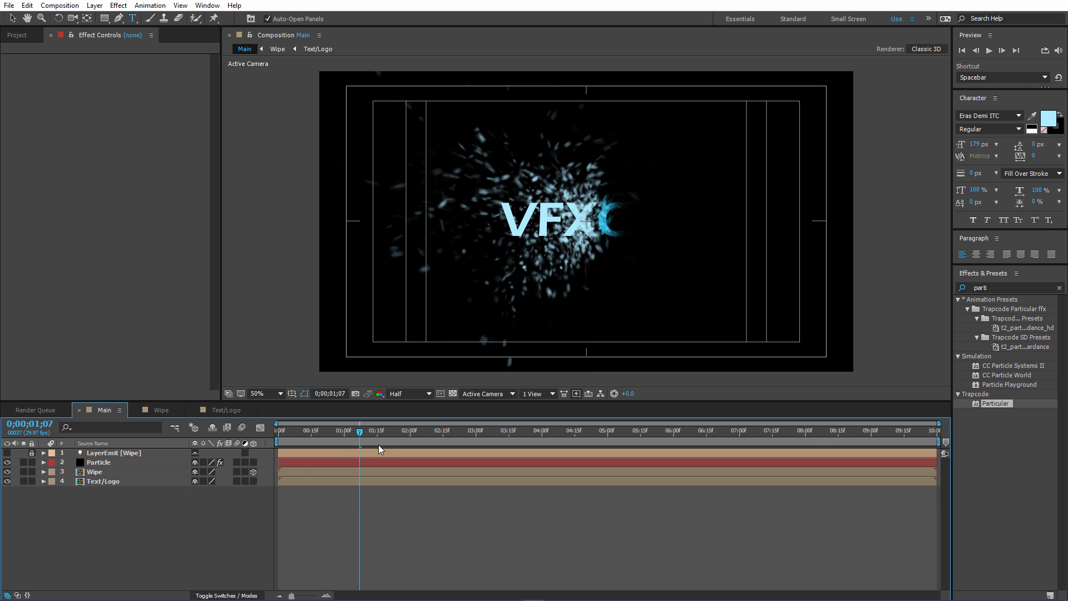
{"action": "left_click", "coordinate": [365, 439]}
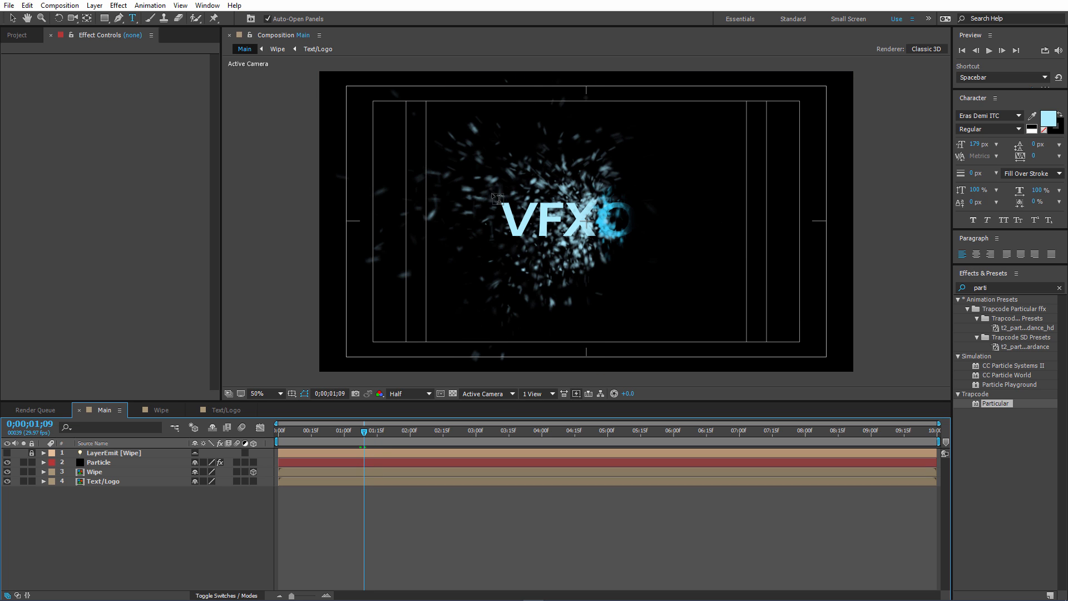
{"action": "left_click", "coordinate": [12, 18]}
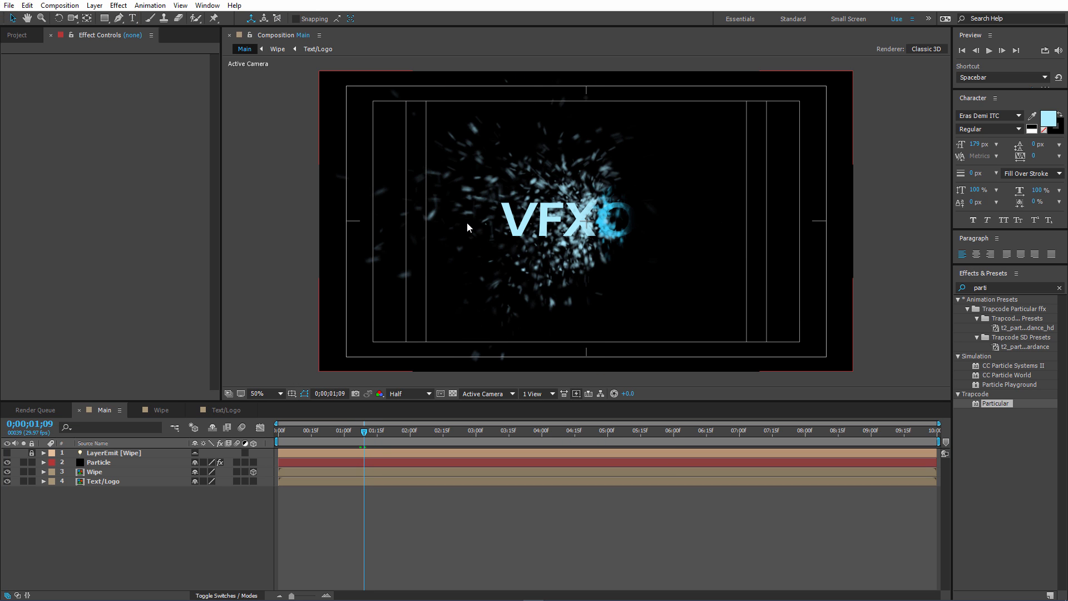
{"action": "left_click_drag", "start_coordinate": [364, 435], "coordinate": [381, 432]}
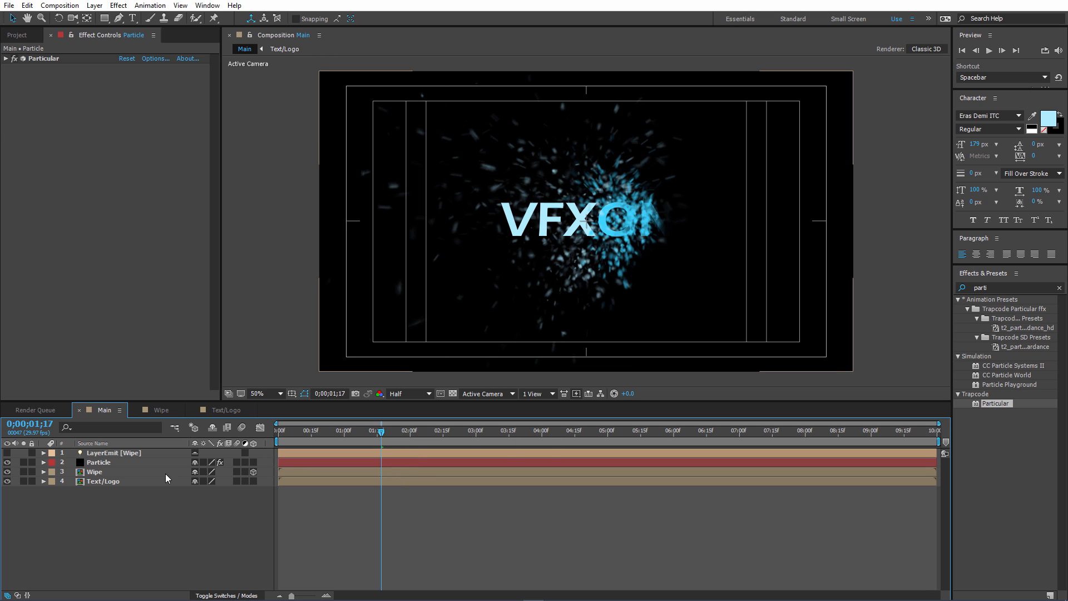
Hide the Wipe layer in Main and check the reveal at 0;00;01;20.
{"action": "left_click", "coordinate": [126, 473]}
{"action": "left_click", "coordinate": [7, 472]}
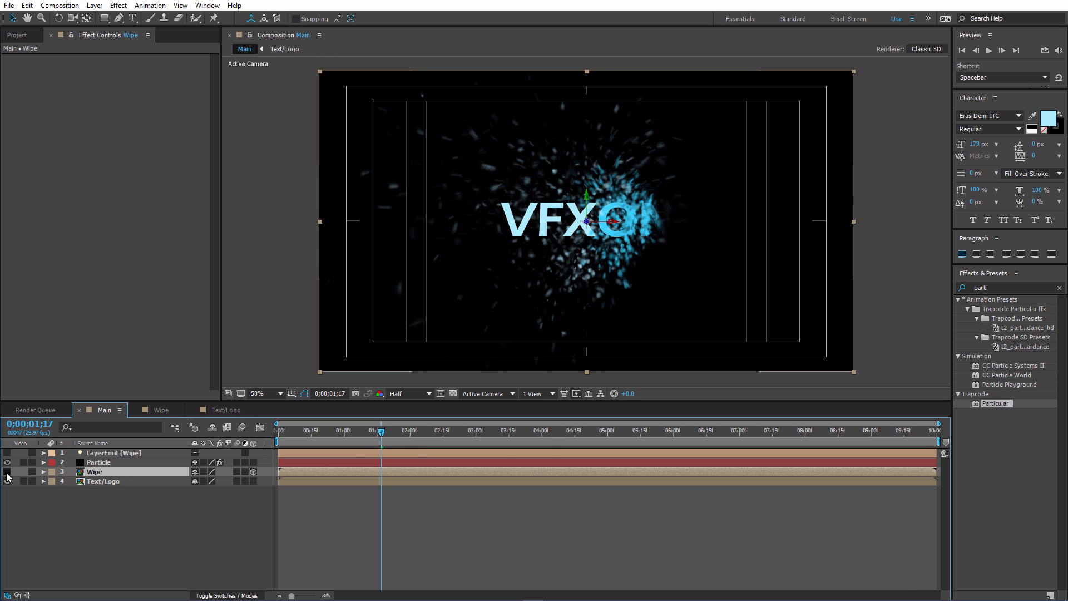
{"action": "left_click_drag", "start_coordinate": [382, 435], "coordinate": [388, 431]}
Shift the Text/Logo layer's final Mask Path keyframe slightly earlier and return the playhead to the start.
{"action": "left_click", "coordinate": [144, 481]}
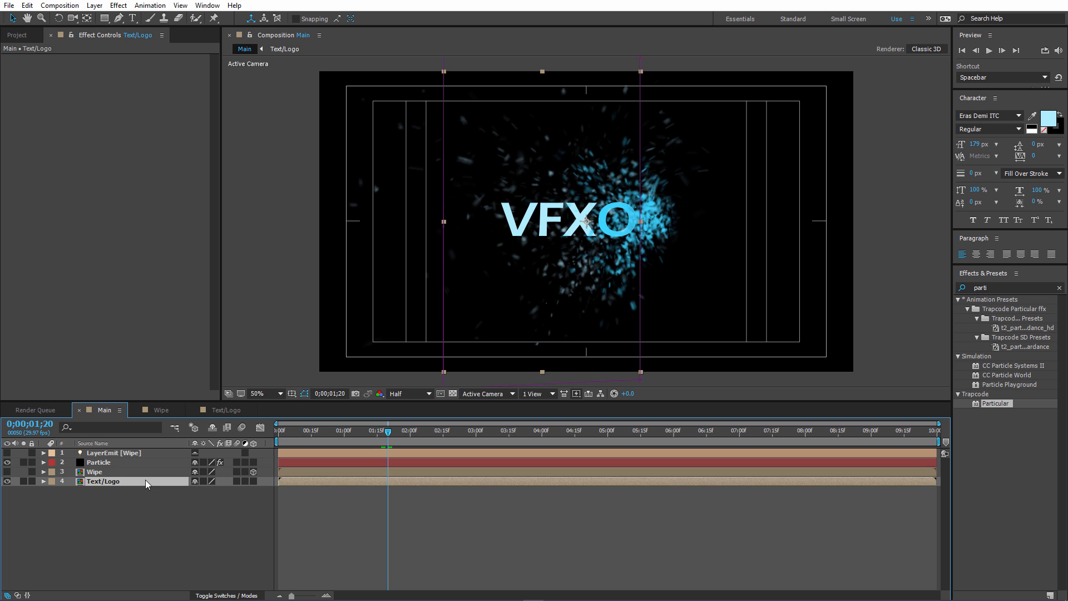
{"action": "key", "text": "m"}
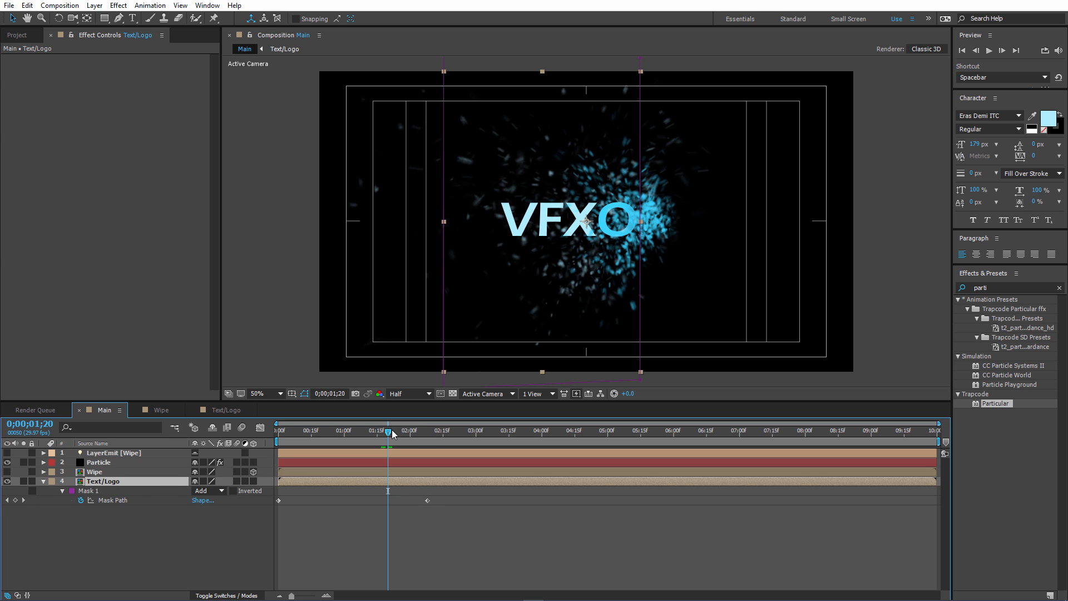
{"action": "left_click_drag", "start_coordinate": [388, 431], "coordinate": [404, 433]}
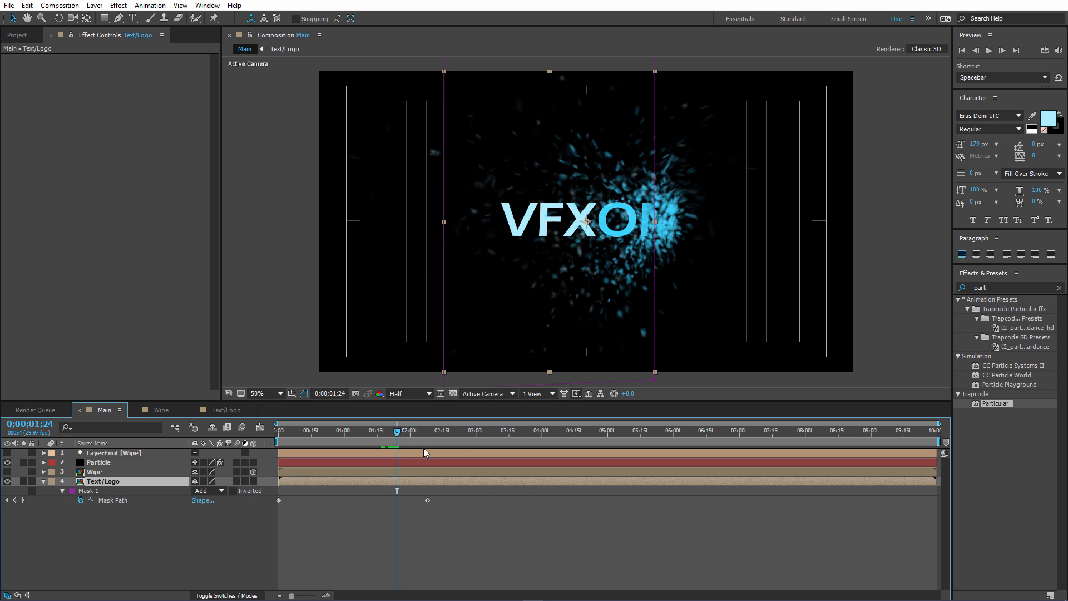
{"action": "left_click_drag", "start_coordinate": [425, 499], "coordinate": [421, 501]}
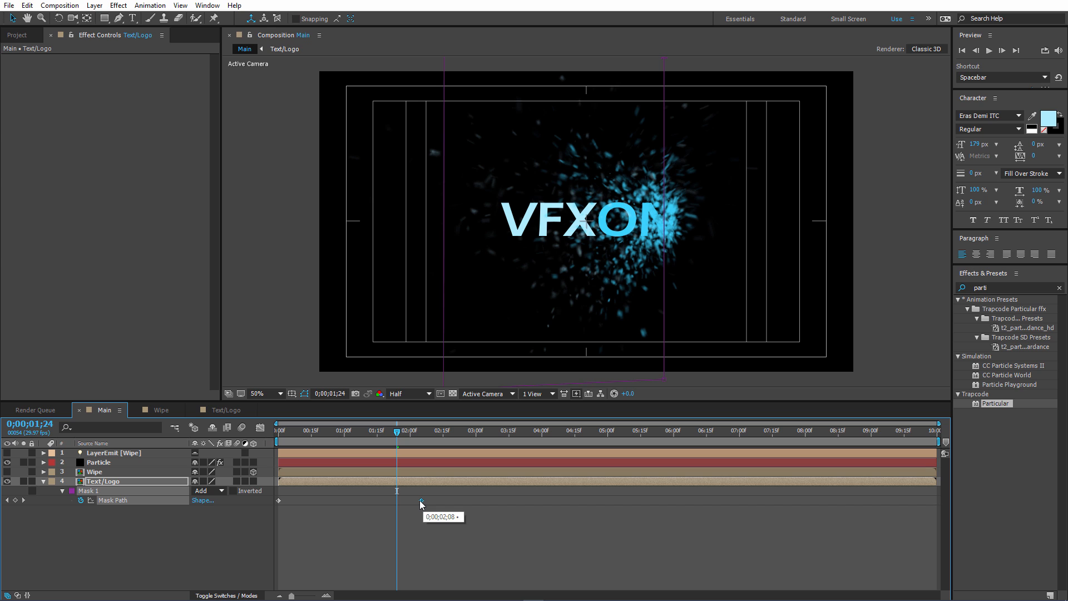
{"action": "left_click_drag", "start_coordinate": [397, 432], "coordinate": [265, 439]}
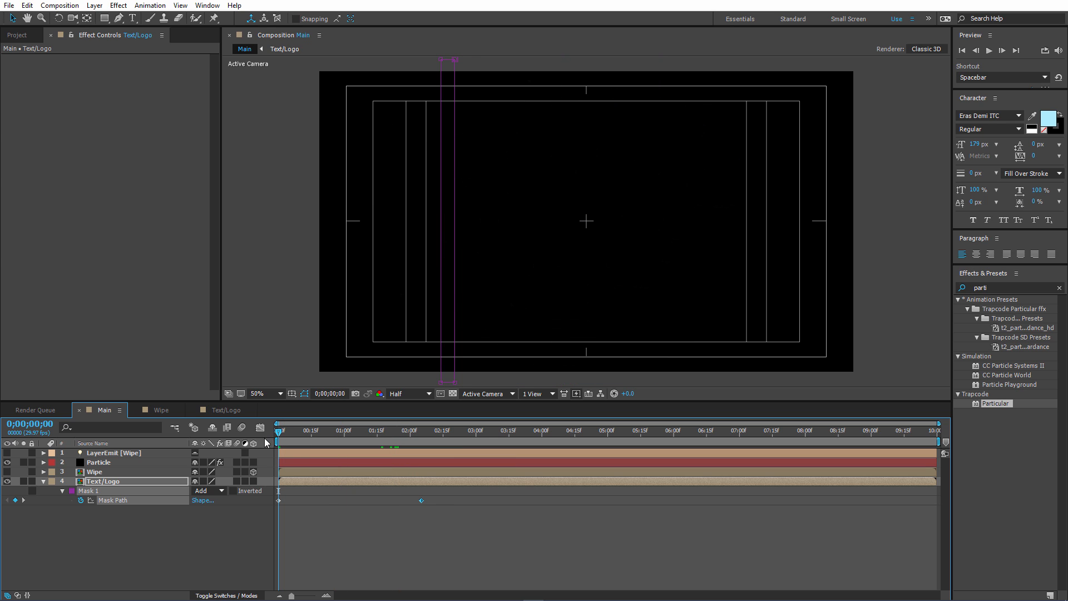
Preview the particle reveal in Main from the start, and check the animation around 0;00;02;03 and 0;00;01;11.
{"action": "key", "text": "space"}
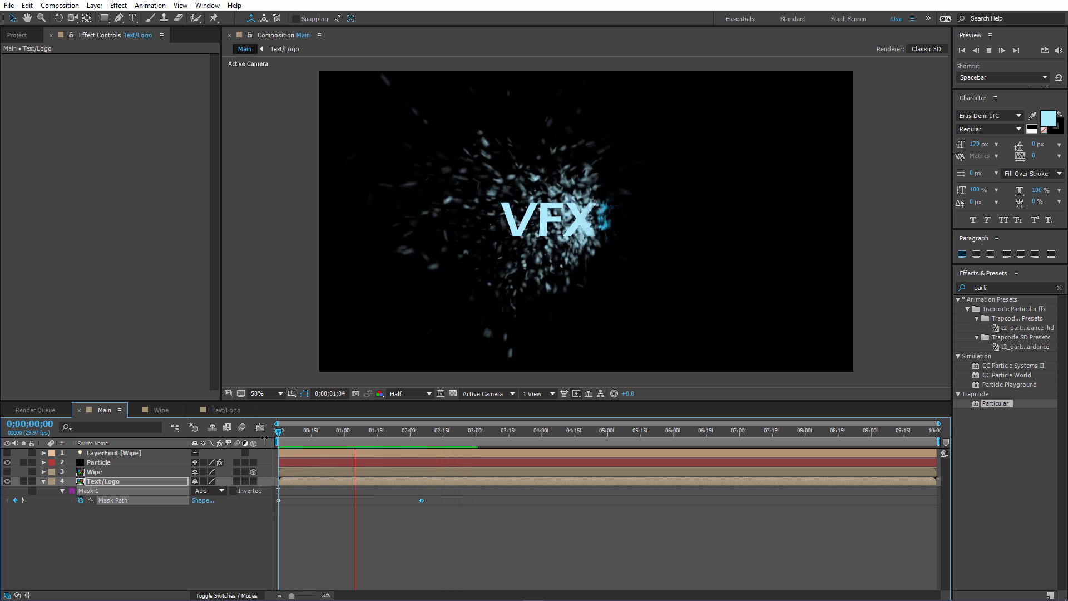
{"action": "key", "text": "space"}
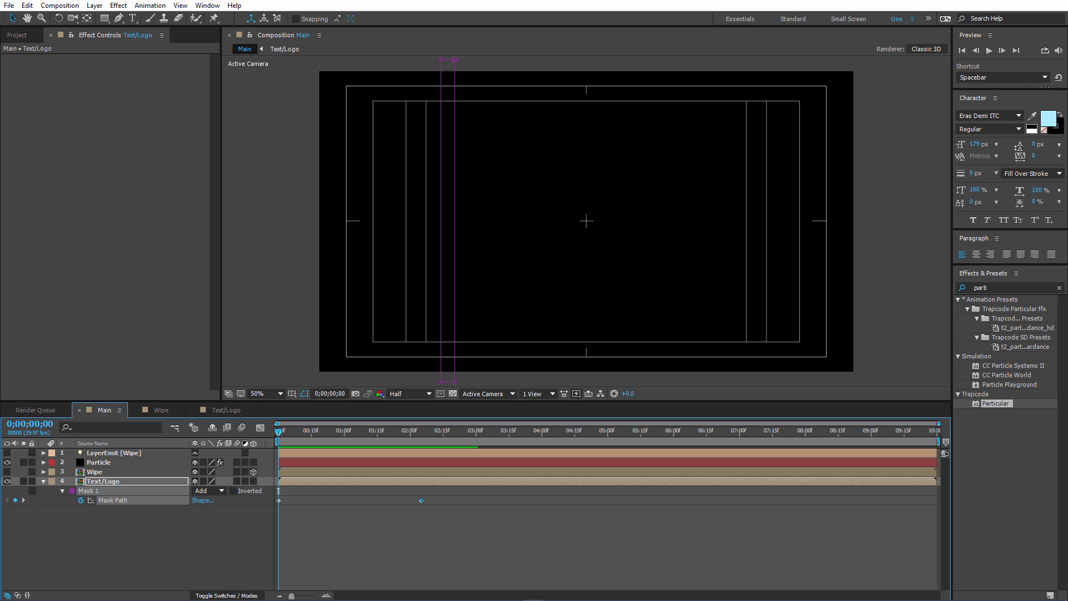
{"action": "left_click_drag", "start_coordinate": [341, 430], "coordinate": [387, 430]}
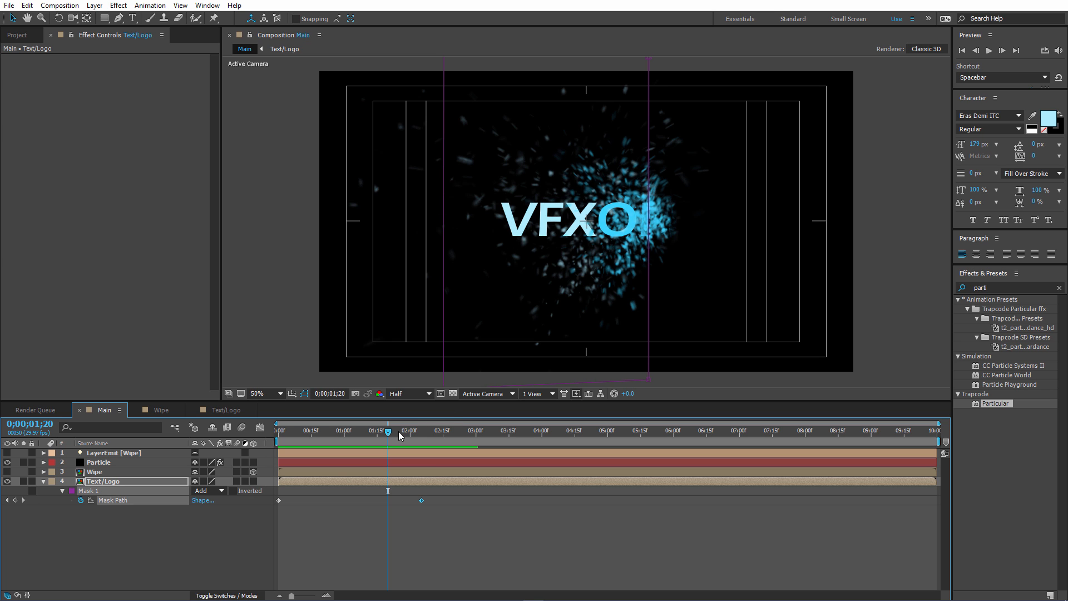
{"action": "left_click_drag", "start_coordinate": [398, 432], "coordinate": [418, 435]}
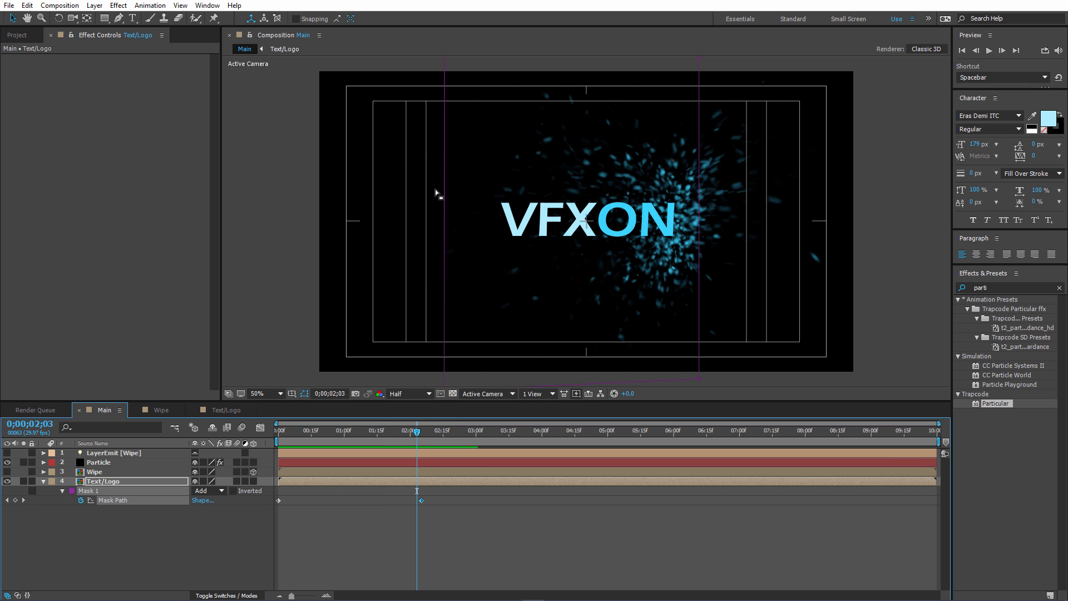
{"action": "left_click_drag", "start_coordinate": [345, 436], "coordinate": [369, 439]}
{"action": "left_click", "coordinate": [163, 534]}
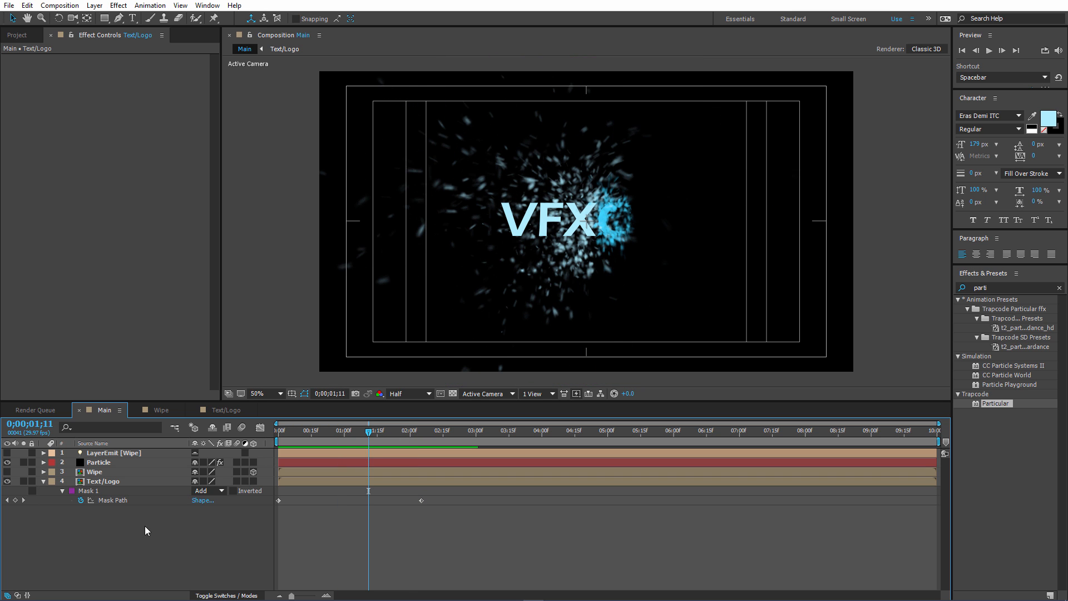
Duplicate the Particle layer in Main and place the copy at the top of the layer stack.
{"action": "left_click", "coordinate": [118, 463]}
{"action": "key", "text": "ctrl+d"}
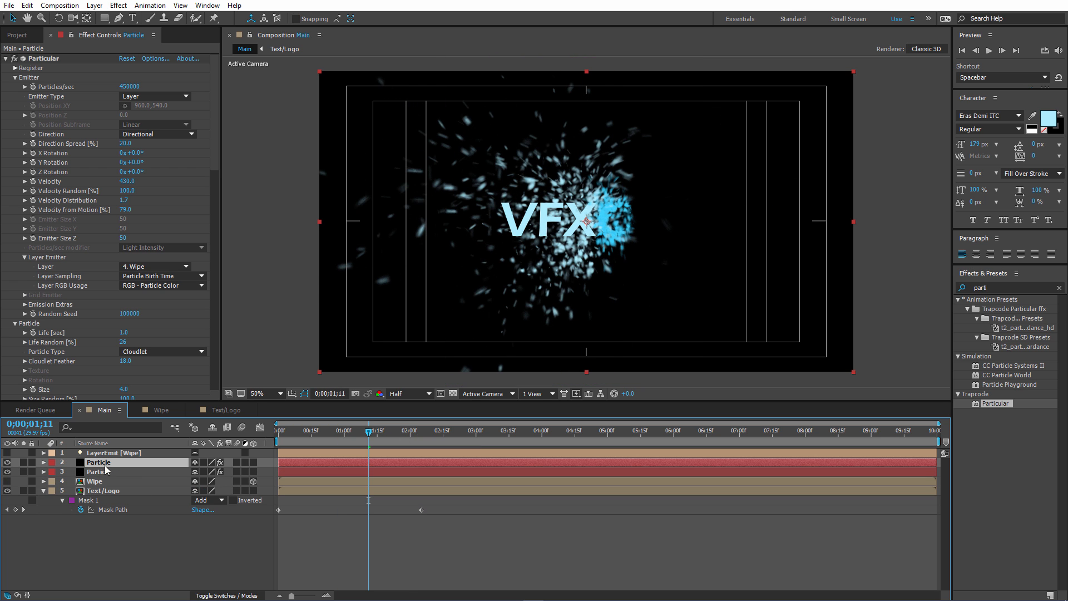
{"action": "left_click_drag", "start_coordinate": [109, 464], "coordinate": [107, 451]}
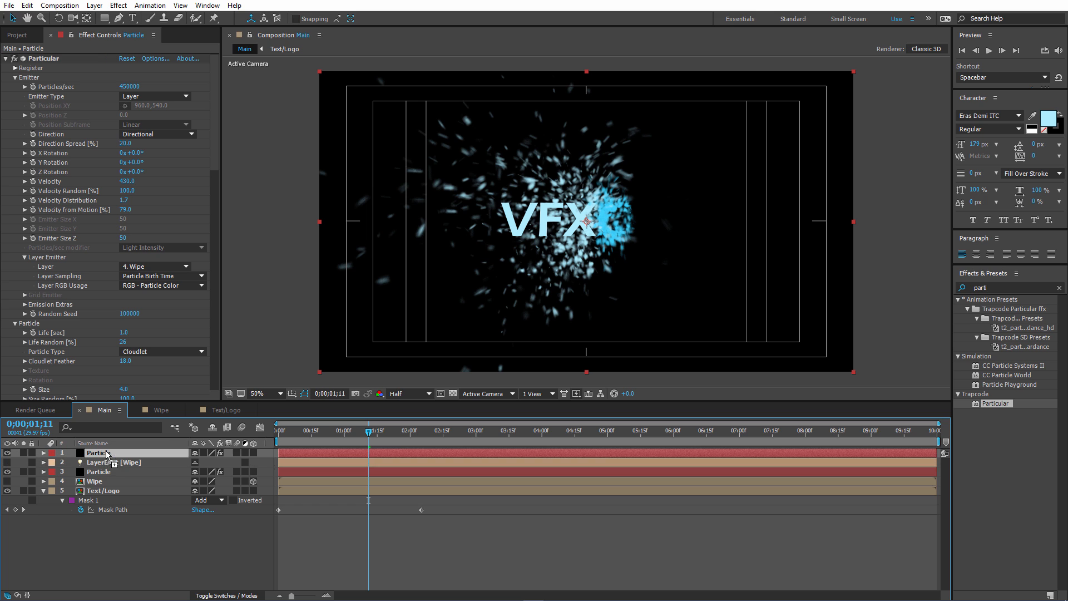
{"action": "left_click", "coordinate": [126, 547]}
Duplicate the Wipe layer in Main, place the copy directly below the top Particle layer, and rename it Wipe-Out.
{"action": "left_click", "coordinate": [151, 410]}
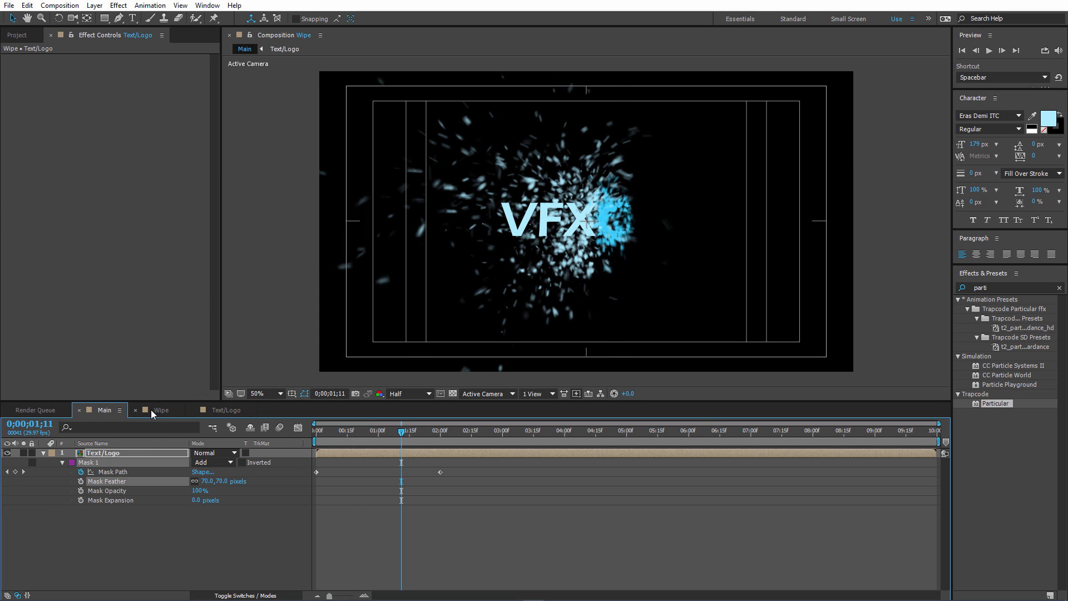
{"action": "left_click", "coordinate": [44, 453]}
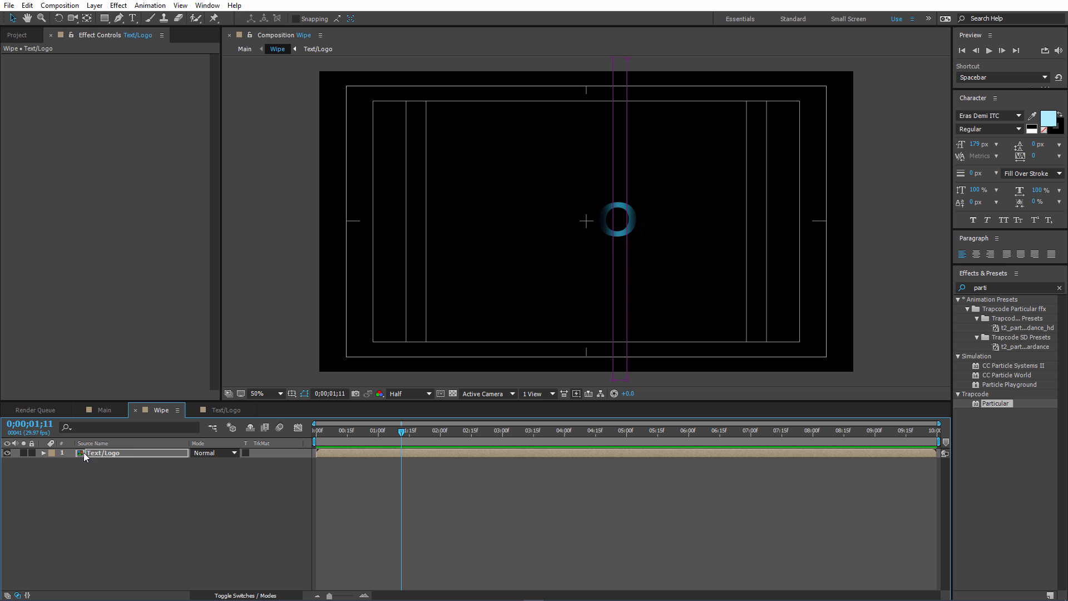
{"action": "left_click", "coordinate": [106, 409]}
{"action": "left_click", "coordinate": [98, 482]}
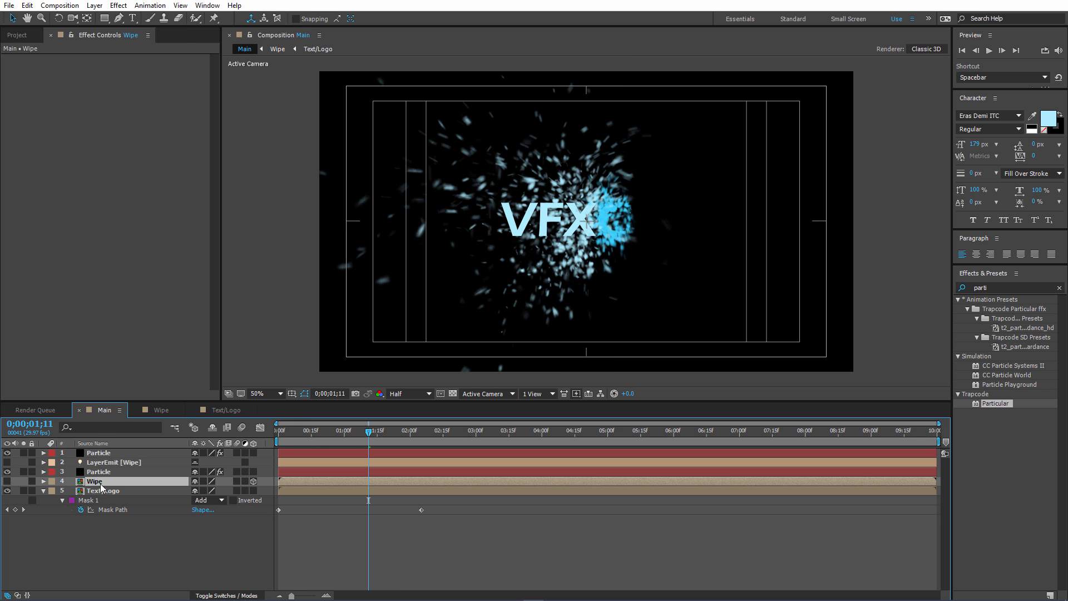
{"action": "key", "text": "ctrl+d"}
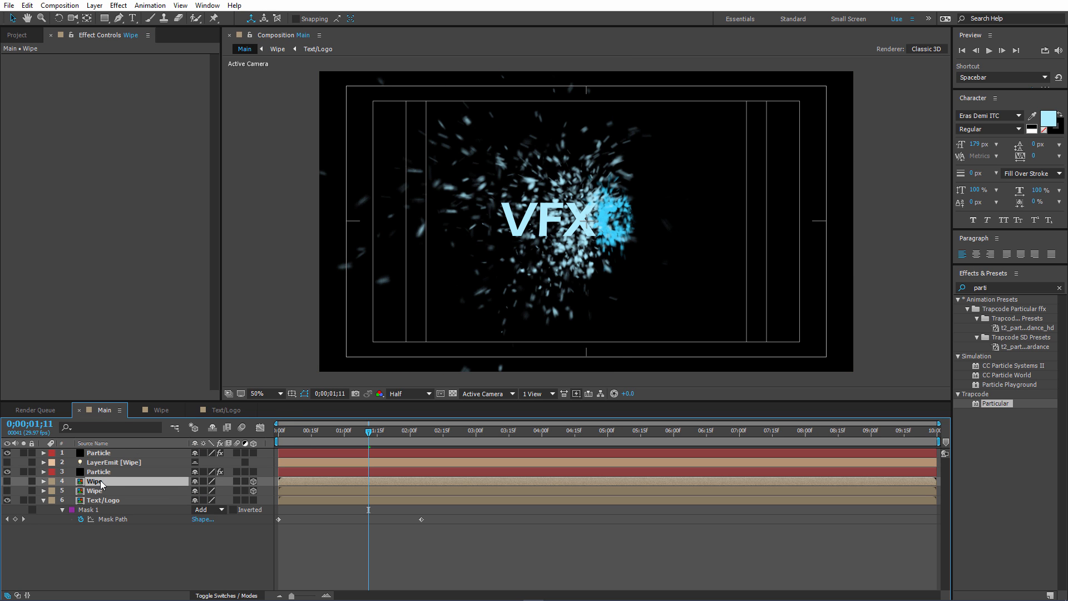
{"action": "left_click_drag", "start_coordinate": [102, 485], "coordinate": [108, 462]}
{"action": "key", "text": "Return"}
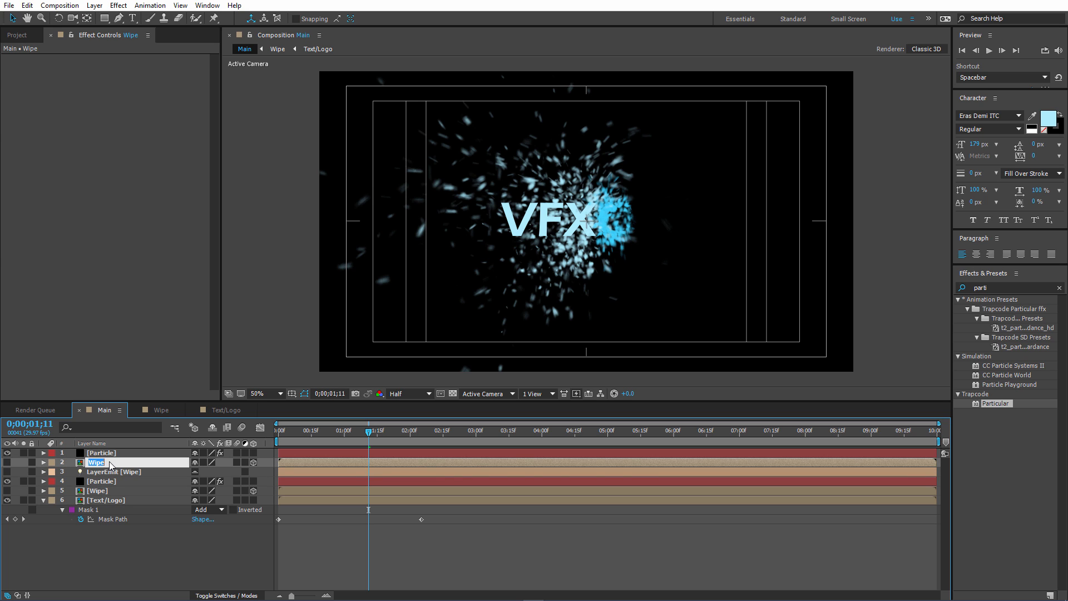
{"action": "left_click", "coordinate": [109, 463]}
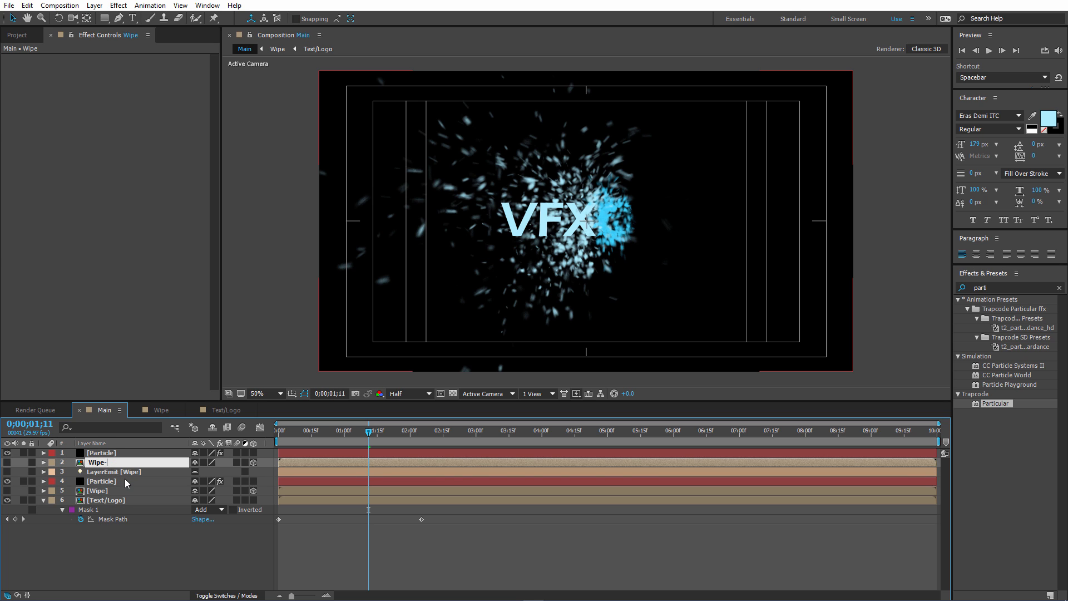
{"action": "key", "text": "Return"}
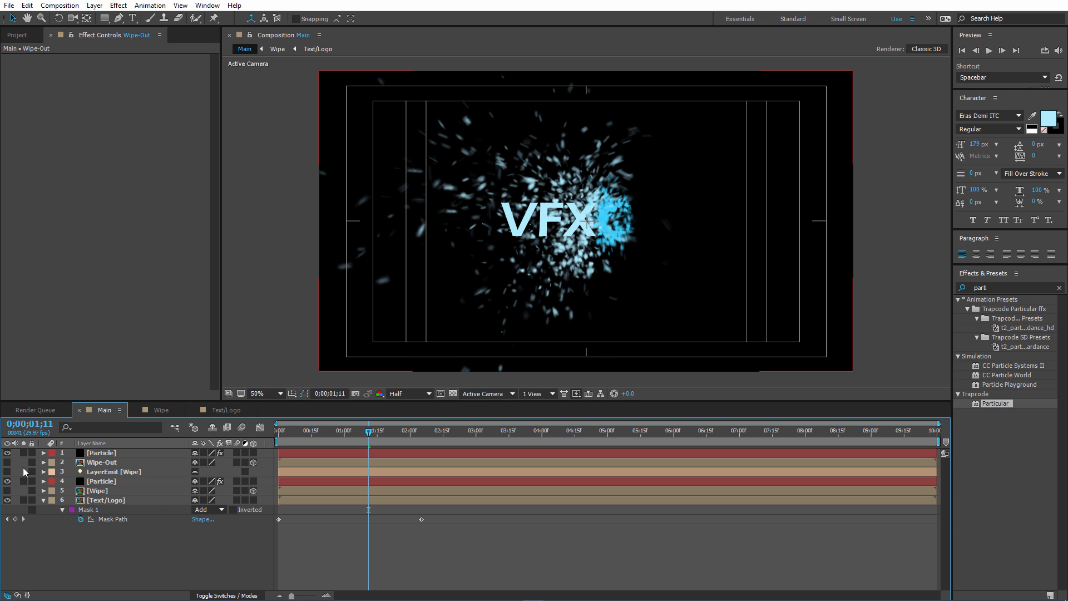
Solo the top Particle layer, set its Layer Emitter layer to Wipe-Out, and check the particles at 0;00;01;08.
{"action": "left_click", "coordinate": [23, 453]}
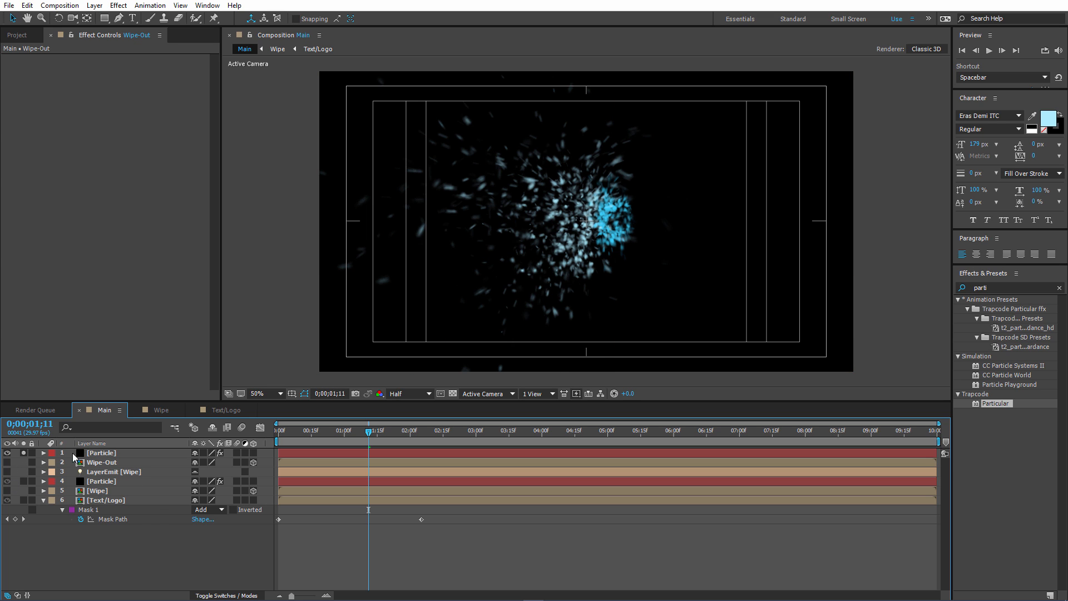
{"action": "left_click", "coordinate": [161, 454]}
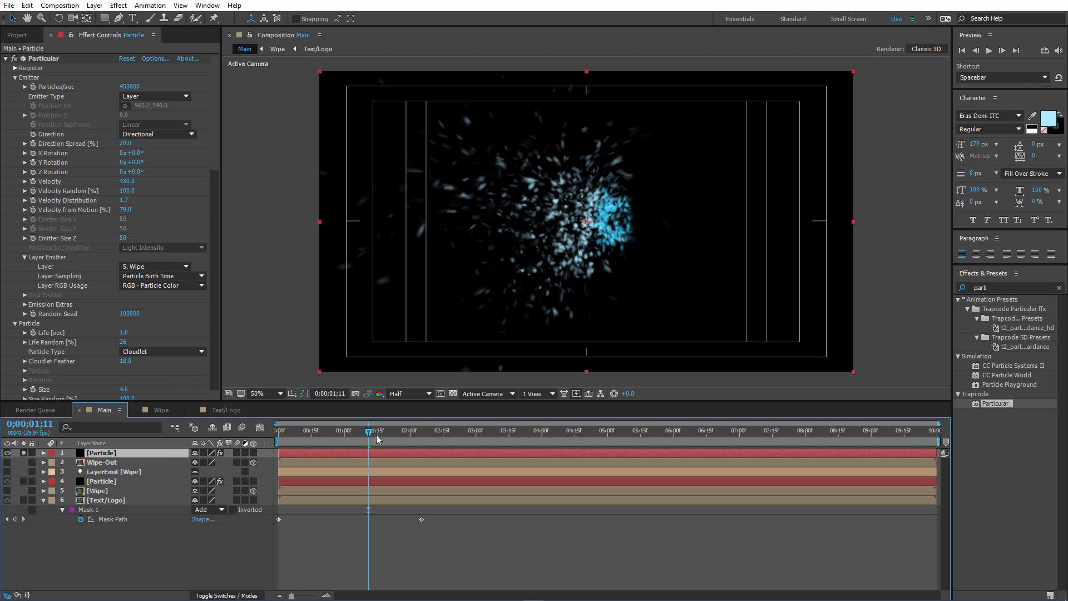
{"action": "left_click_drag", "start_coordinate": [354, 435], "coordinate": [381, 436]}
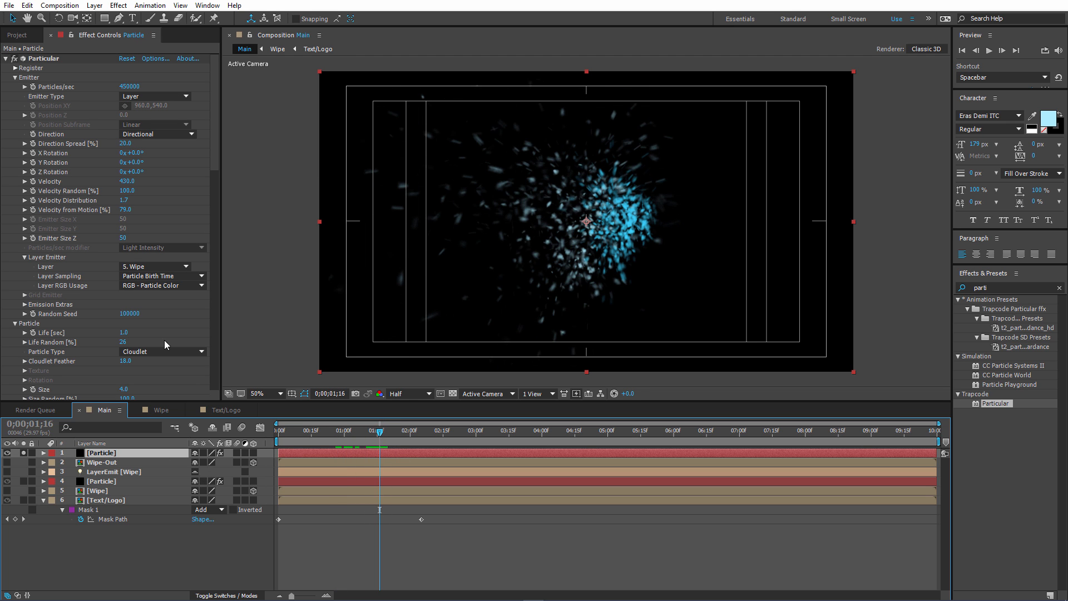
{"action": "left_click", "coordinate": [161, 267]}
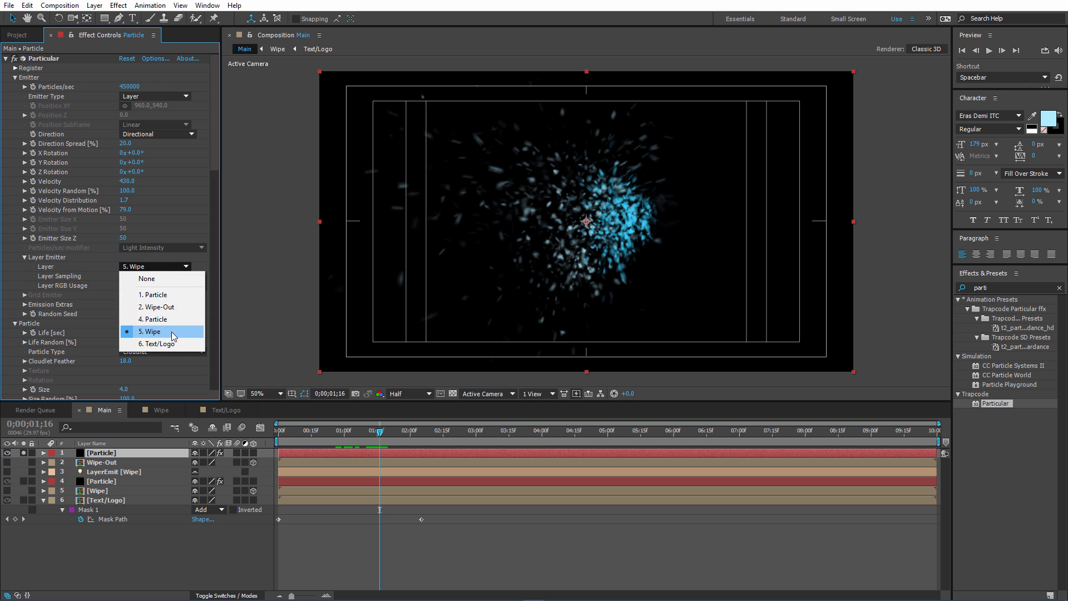
{"action": "left_click", "coordinate": [178, 306]}
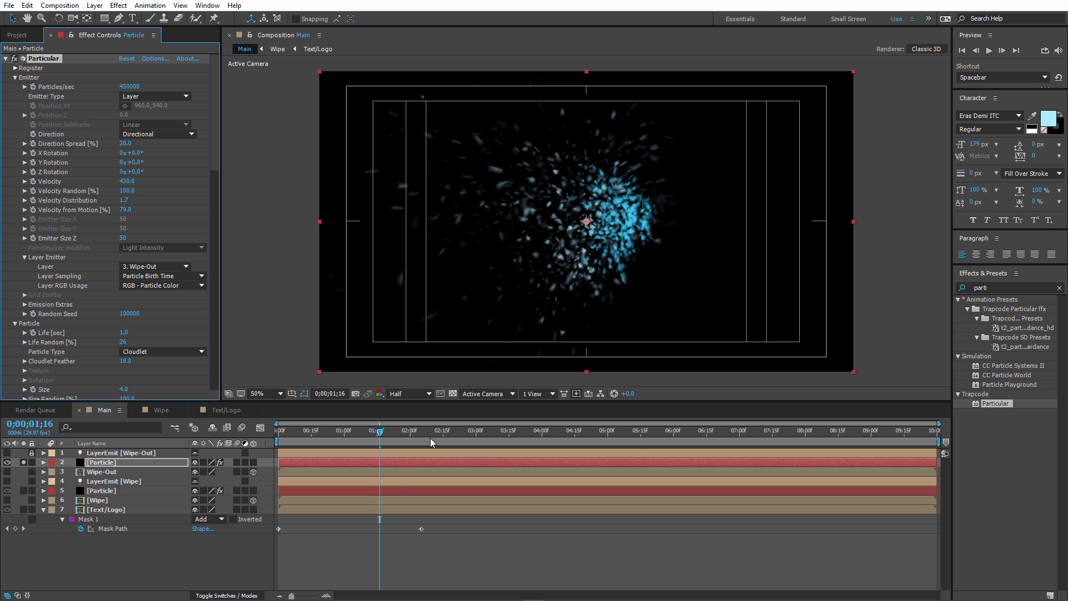
{"action": "left_click_drag", "start_coordinate": [382, 430], "coordinate": [348, 439]}
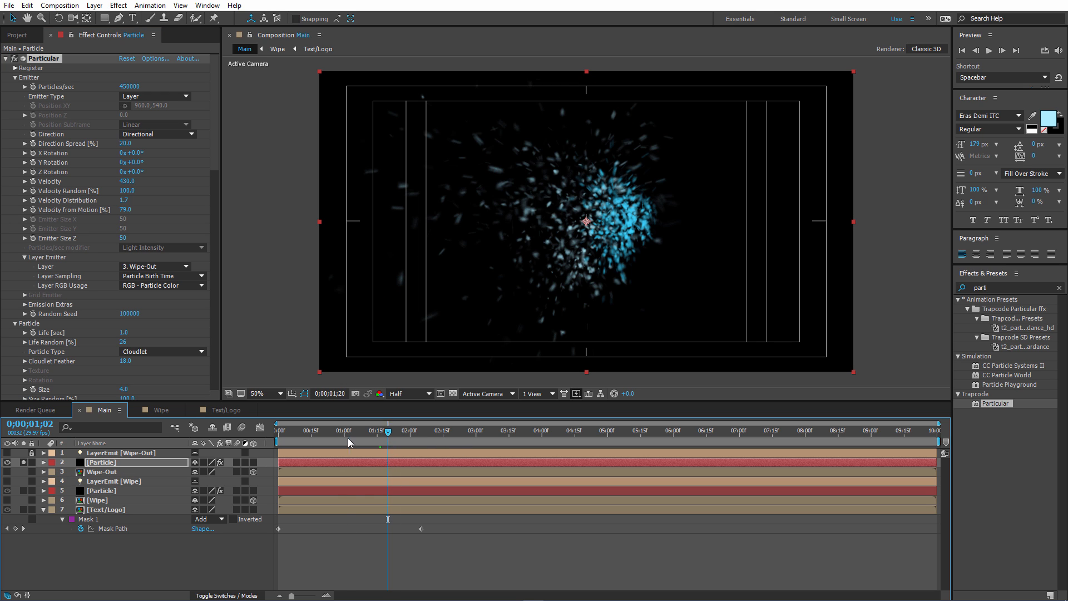
{"action": "left_click", "coordinate": [361, 434]}
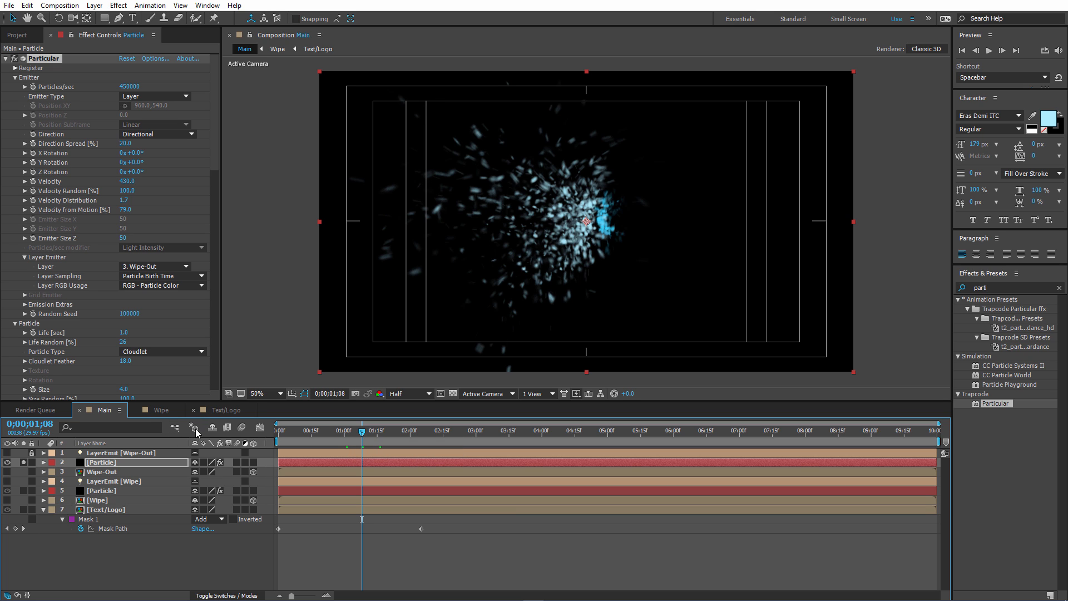
Duplicate the Text/Logo layer, place the copy directly below Wipe-Out, and solo it.
{"action": "left_click", "coordinate": [116, 510]}
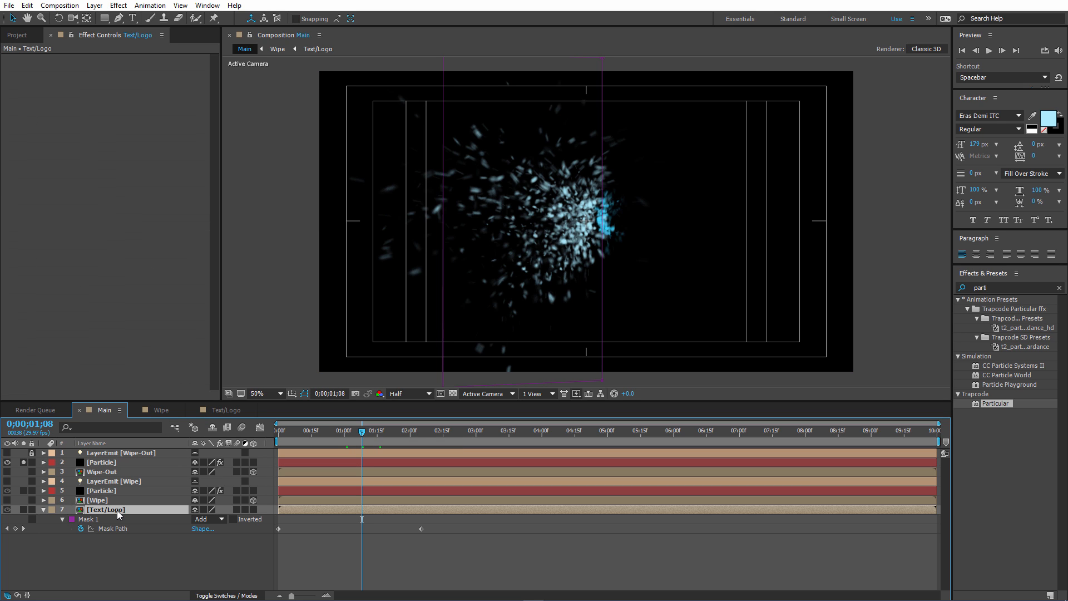
{"action": "key", "text": "ctrl+d"}
{"action": "left_click_drag", "start_coordinate": [118, 510], "coordinate": [120, 484]}
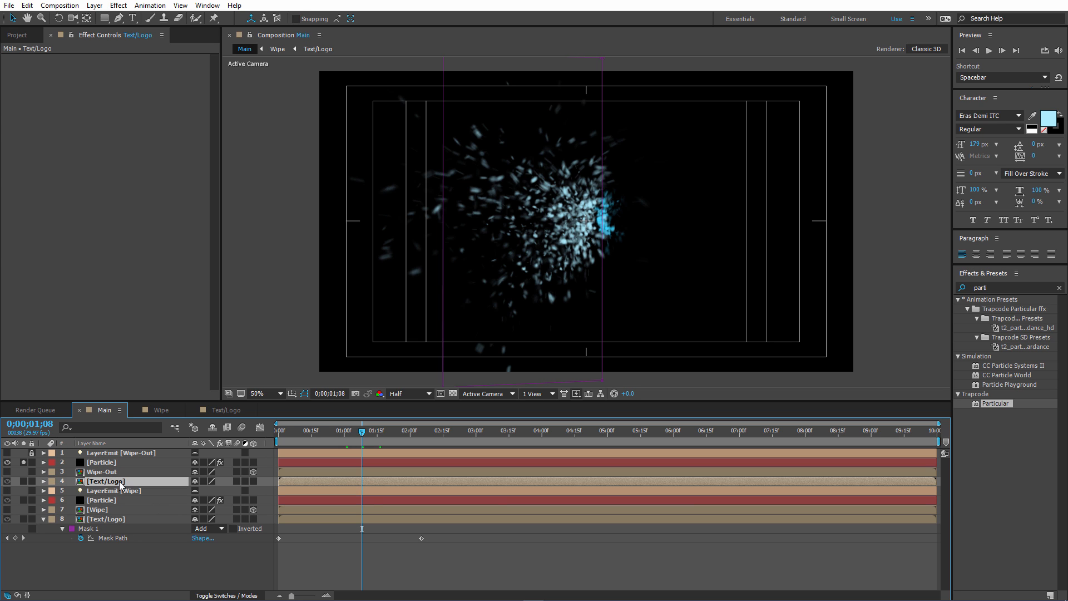
{"action": "left_click", "coordinate": [23, 481]}
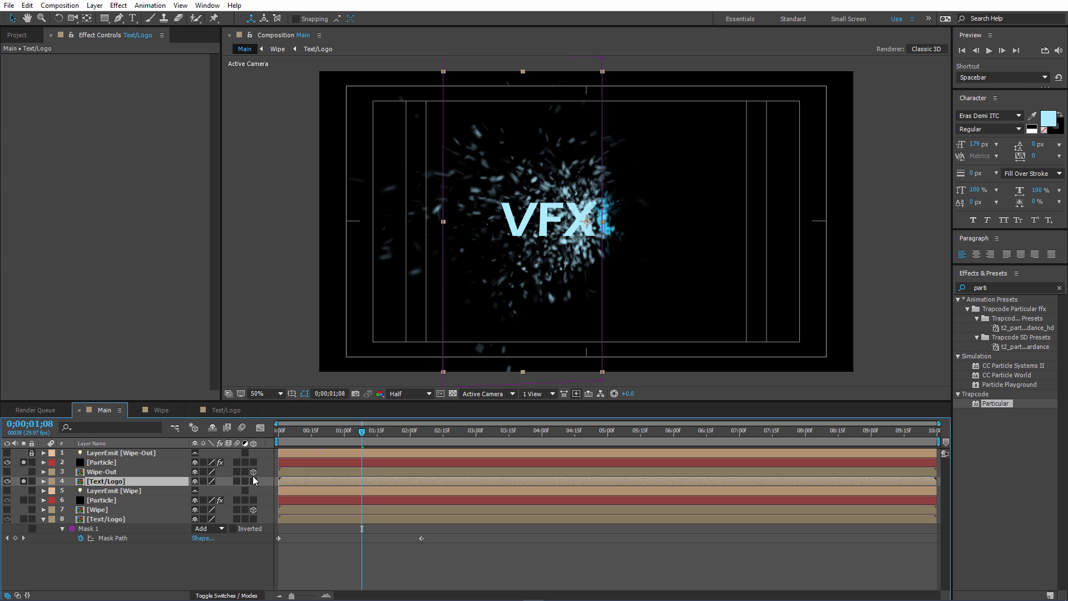
Reveal the duplicate Text/Logo layer's keyframes and delete its Mask Path keyframe at the start of the timeline.
{"action": "key", "text": "u"}
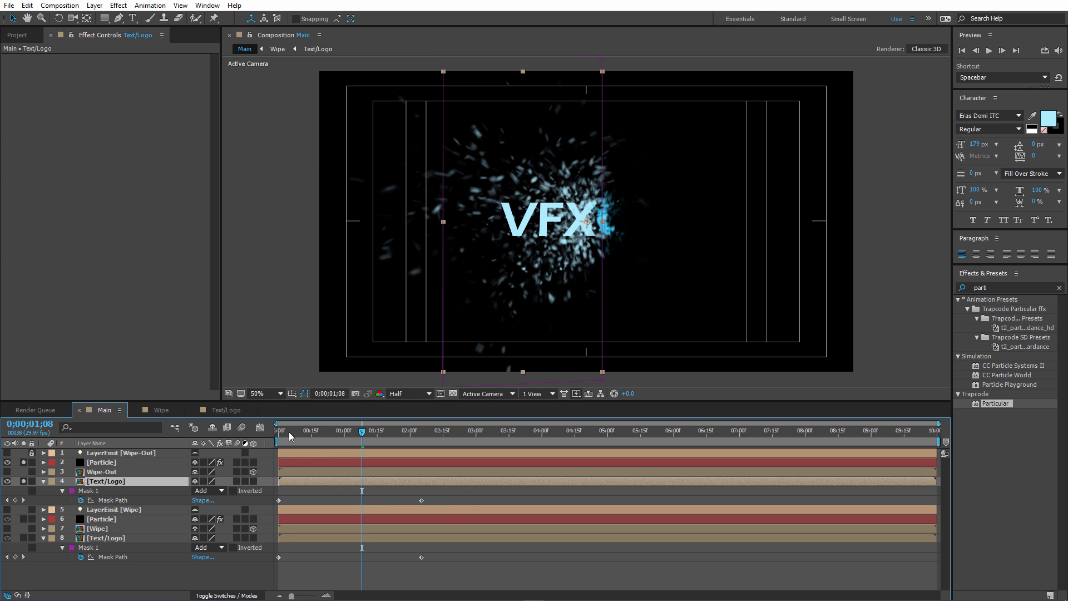
{"action": "left_click_drag", "start_coordinate": [291, 435], "coordinate": [422, 437]}
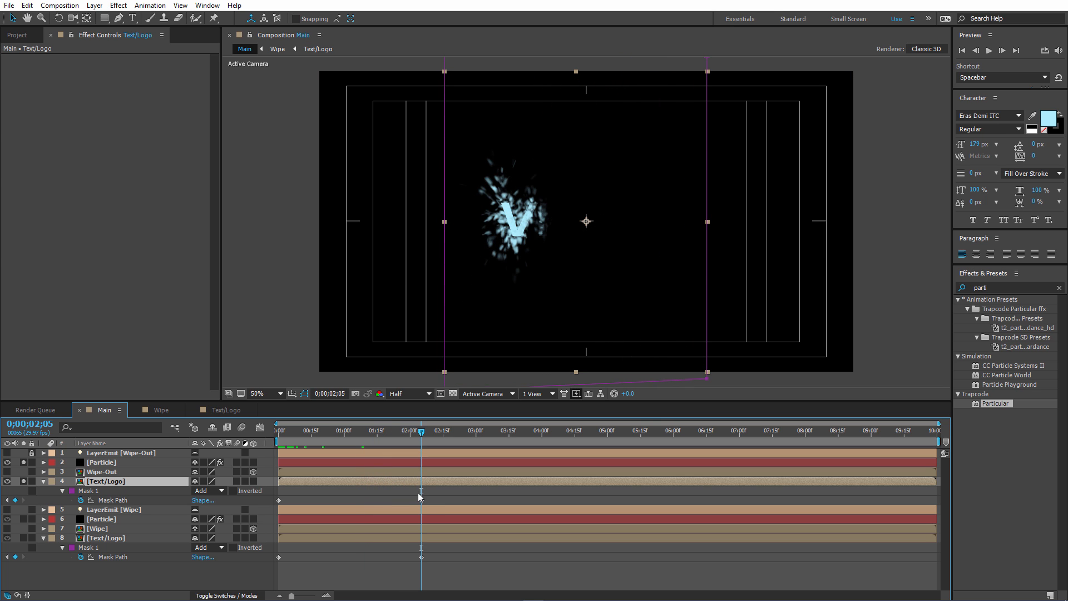
{"action": "left_click", "coordinate": [421, 501]}
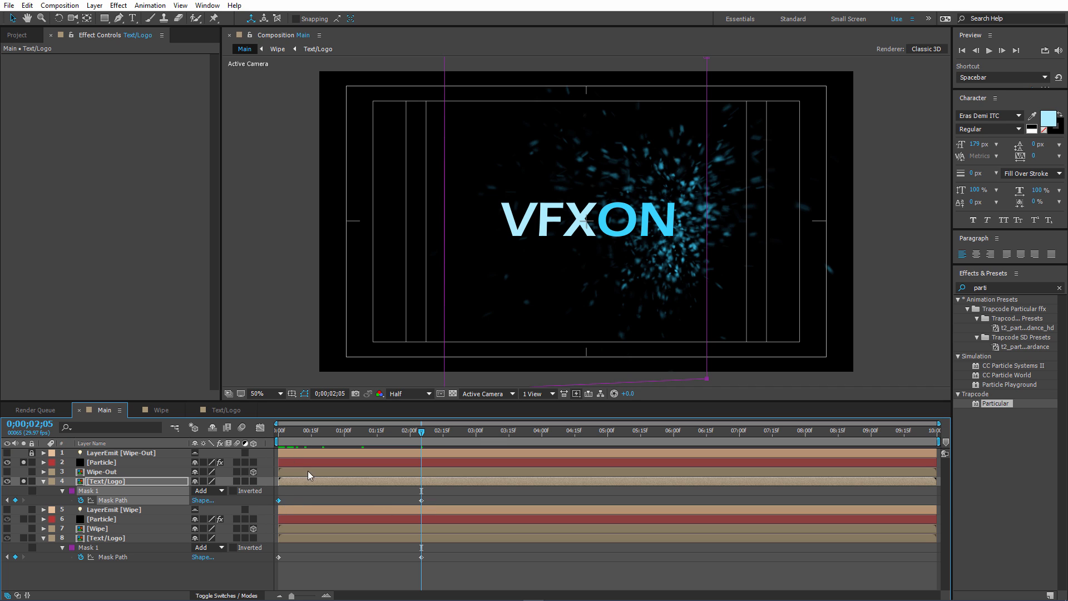
{"action": "key", "text": "Delete"}
{"action": "left_click", "coordinate": [277, 433]}
{"action": "left_click", "coordinate": [279, 502]}
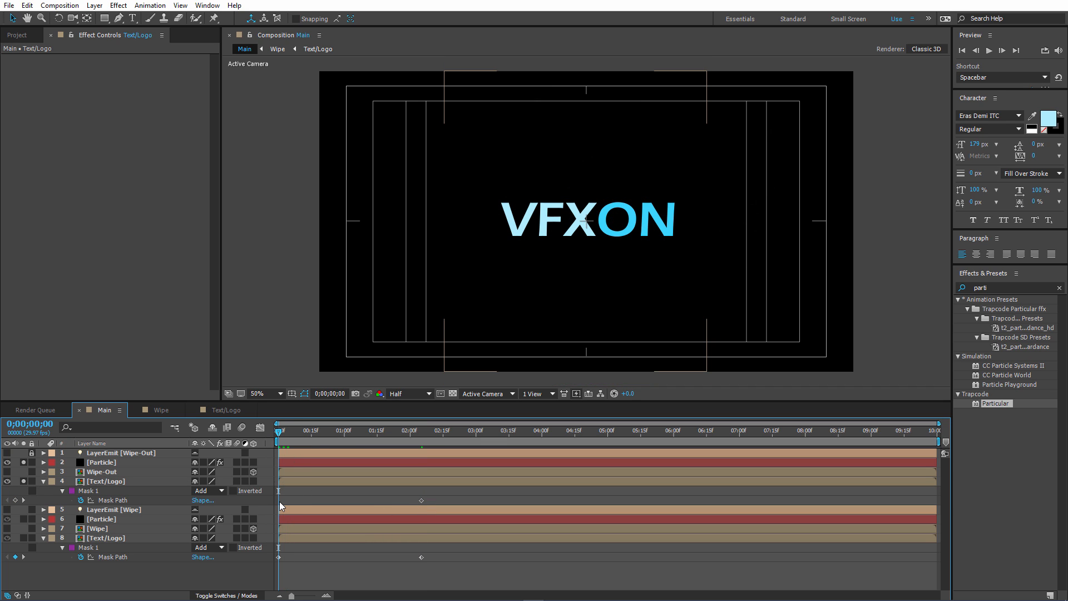
Add a Mask Path keyframe with the open mask at 0;00;00;04 on the duplicate Text/Logo layer and shift it to 0;00;00;00.
{"action": "key", "text": "Page_Down"}
{"action": "key", "text": "Page_Down"}
{"action": "key", "text": "Page_Down"}
{"action": "key", "text": "Page_Down"}
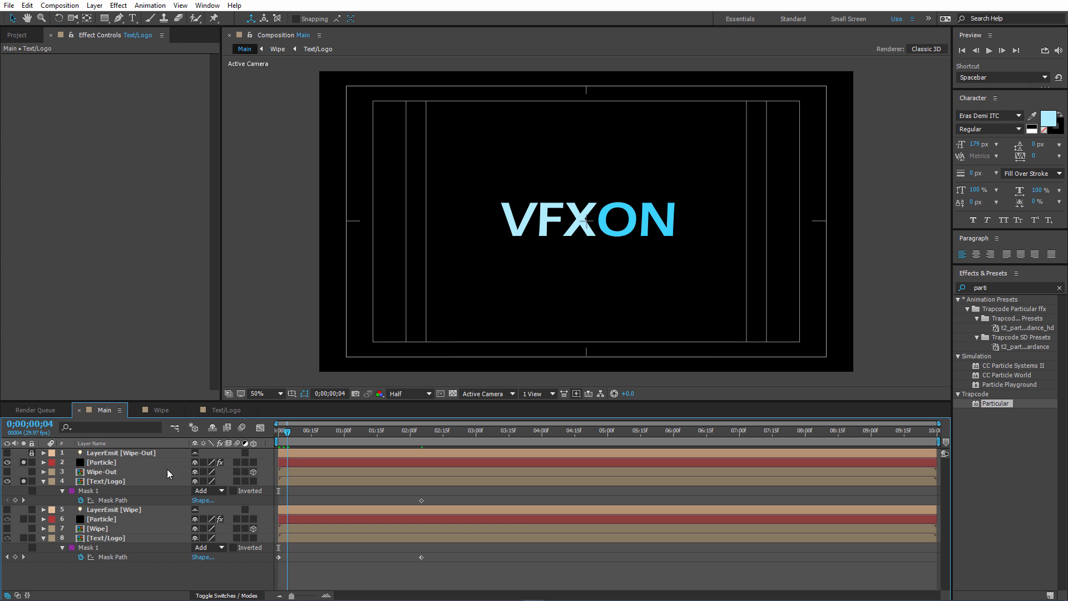
{"action": "left_click", "coordinate": [119, 502]}
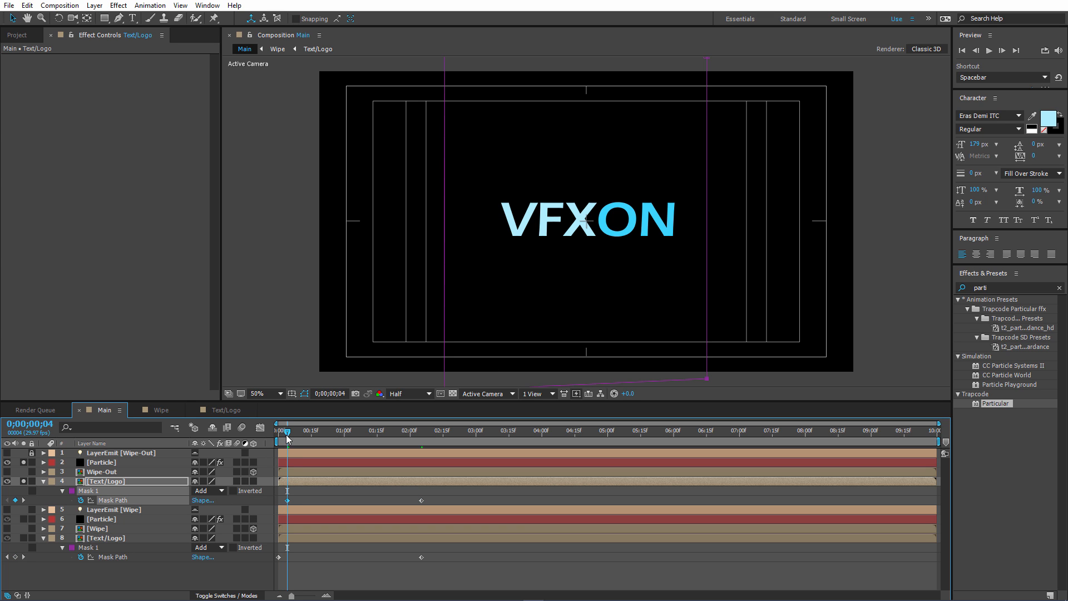
{"action": "left_click_drag", "start_coordinate": [288, 432], "coordinate": [278, 432]}
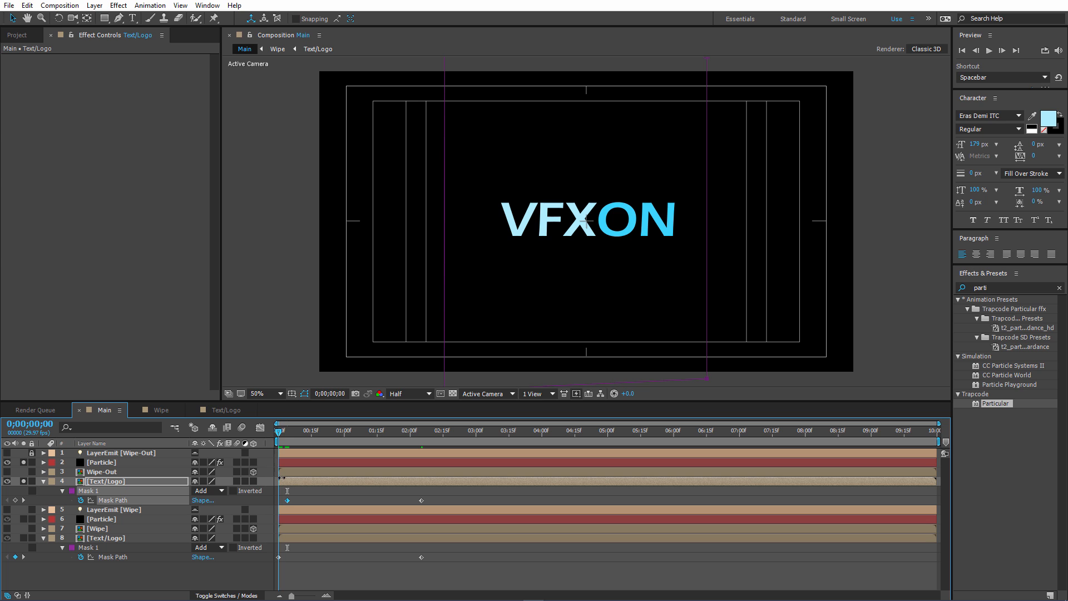
{"action": "left_click_drag", "start_coordinate": [288, 501], "coordinate": [279, 501]}
At 0;00;02;05, move the duplicate Text/Logo mask's two left corners next to its right edge, narrowing the mask to a strip beyond the text.
{"action": "left_click_drag", "start_coordinate": [278, 435], "coordinate": [421, 434]}
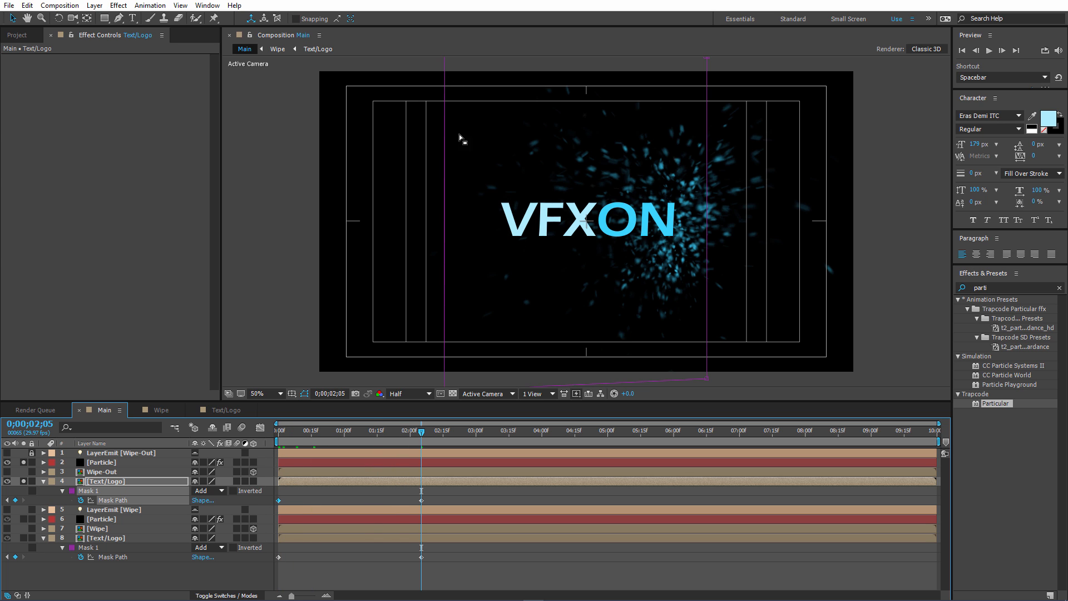
{"action": "key", "text": "comma"}
{"action": "left_click", "coordinate": [515, 137]}
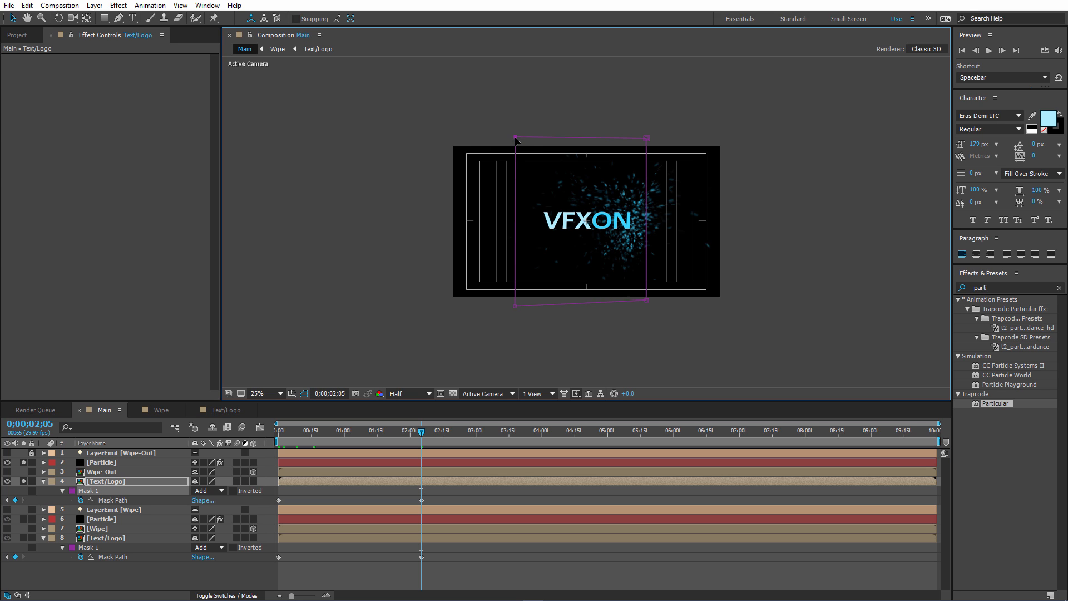
{"action": "left_click_drag", "start_coordinate": [516, 139], "coordinate": [637, 131]}
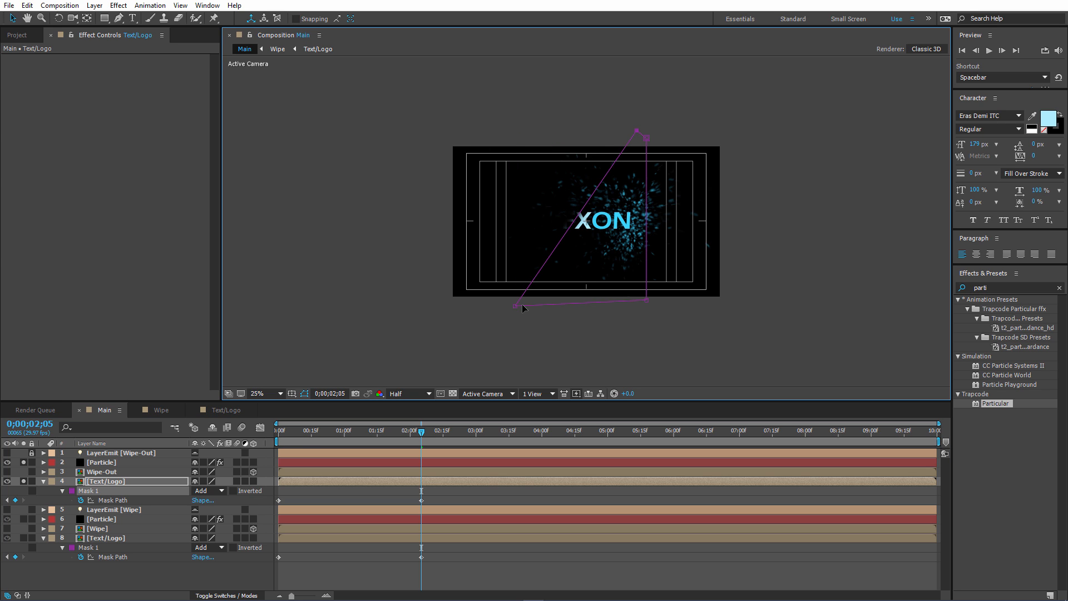
{"action": "left_click_drag", "start_coordinate": [515, 305], "coordinate": [639, 303]}
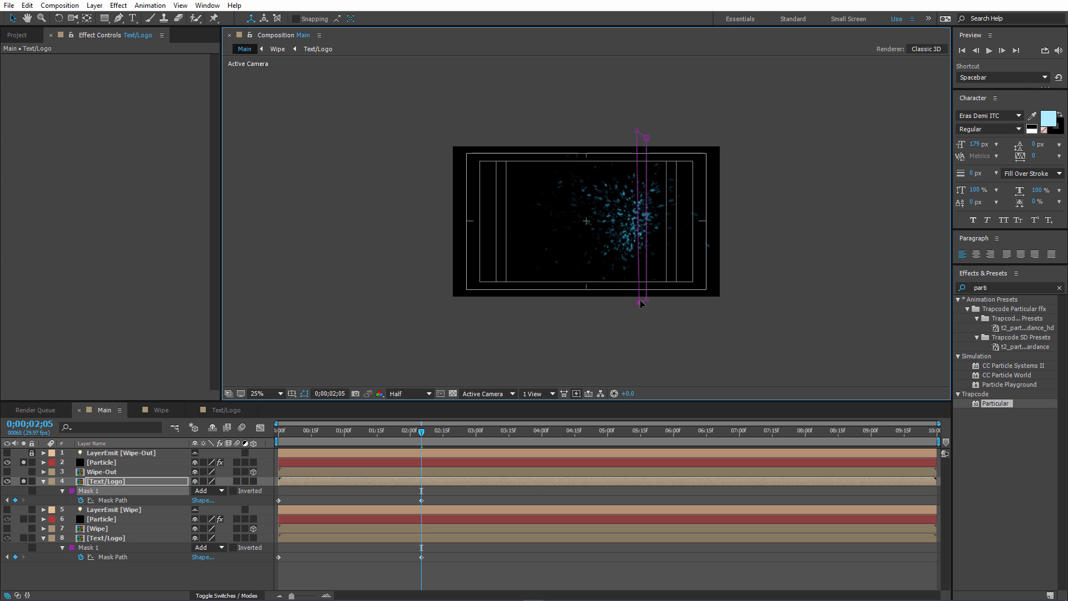
{"action": "left_click_drag", "start_coordinate": [636, 134], "coordinate": [640, 136]}
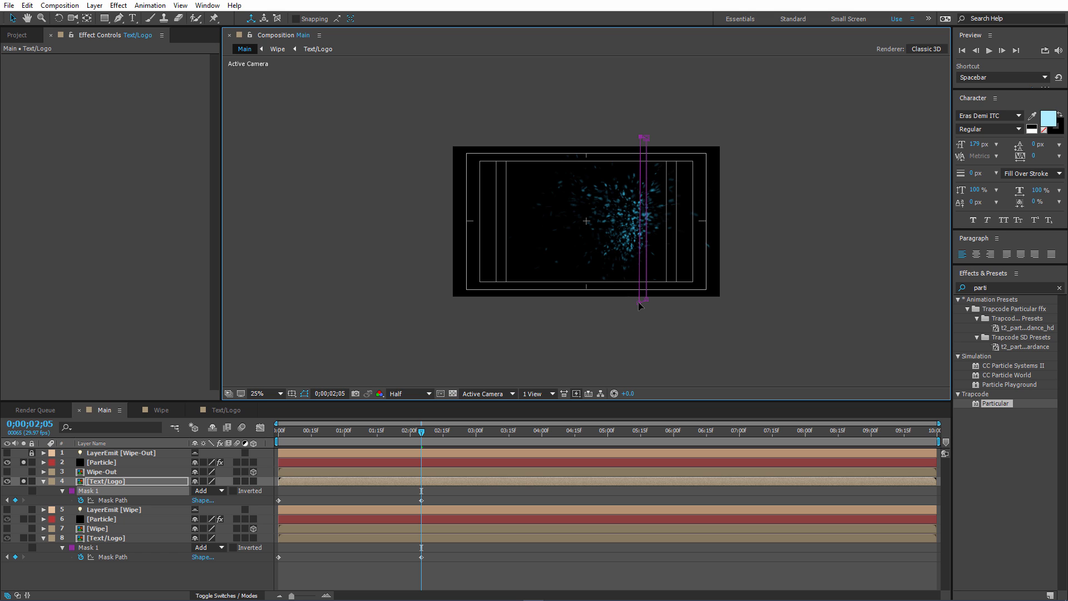
Nudge the duplicate Text/Logo mask's lower-left corner toward its right edge and preview the wipe-out from the start.
{"action": "left_click_drag", "start_coordinate": [638, 305], "coordinate": [642, 306]}
{"action": "key", "text": "period"}
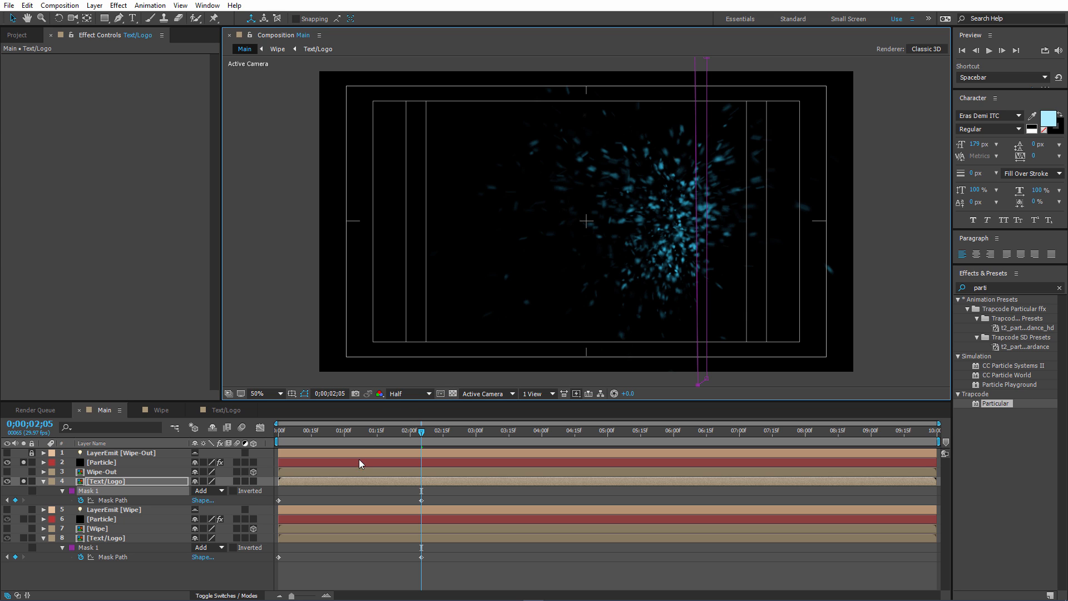
{"action": "left_click_drag", "start_coordinate": [309, 432], "coordinate": [277, 432]}
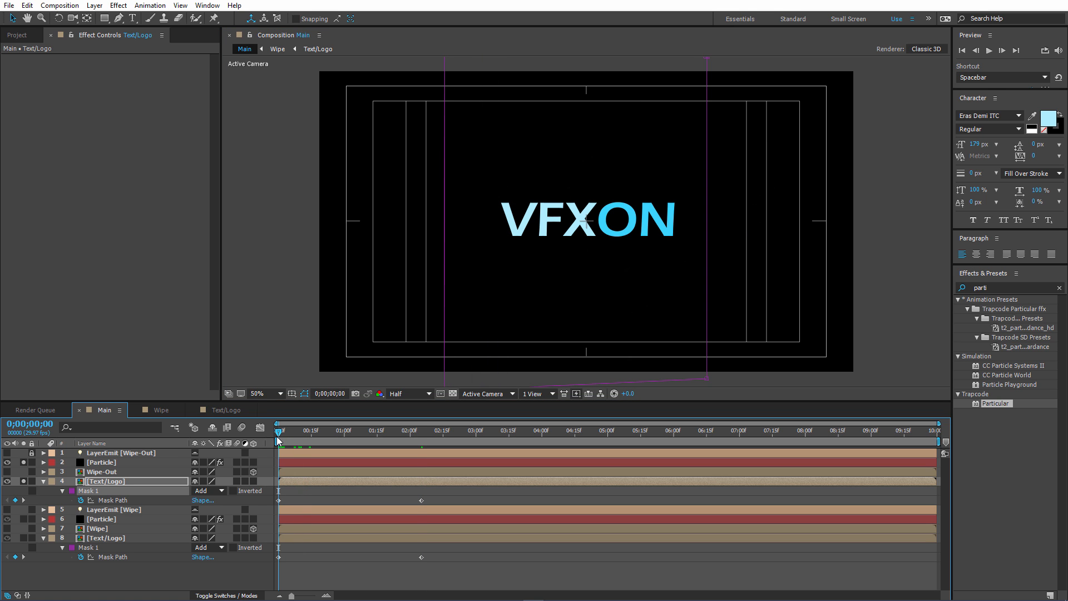
{"action": "key", "text": "space"}
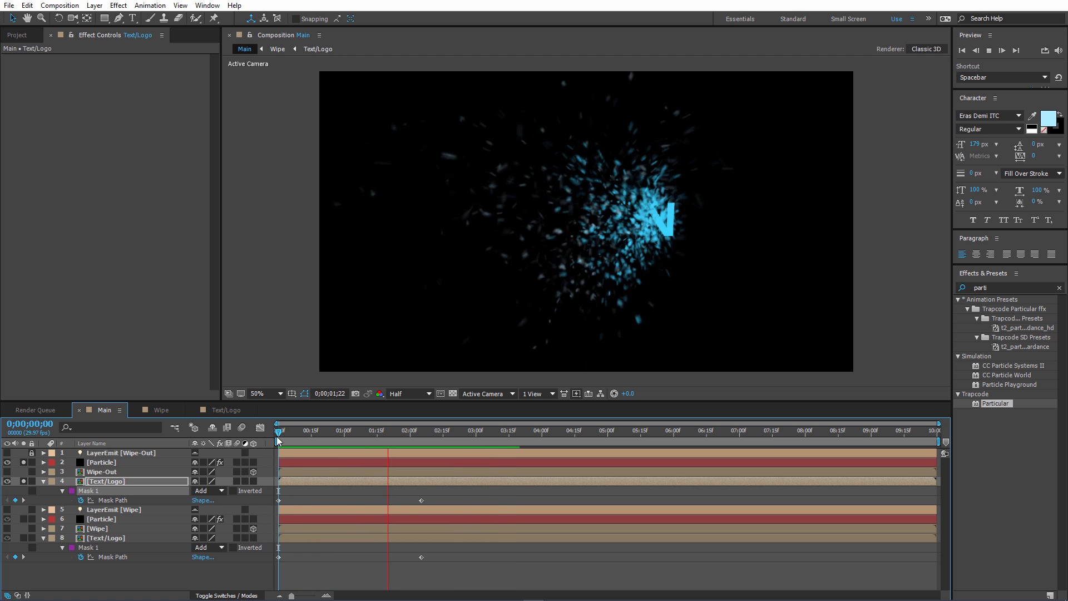
{"action": "key", "text": "space"}
{"action": "left_click_drag", "start_coordinate": [303, 429], "coordinate": [274, 429]}
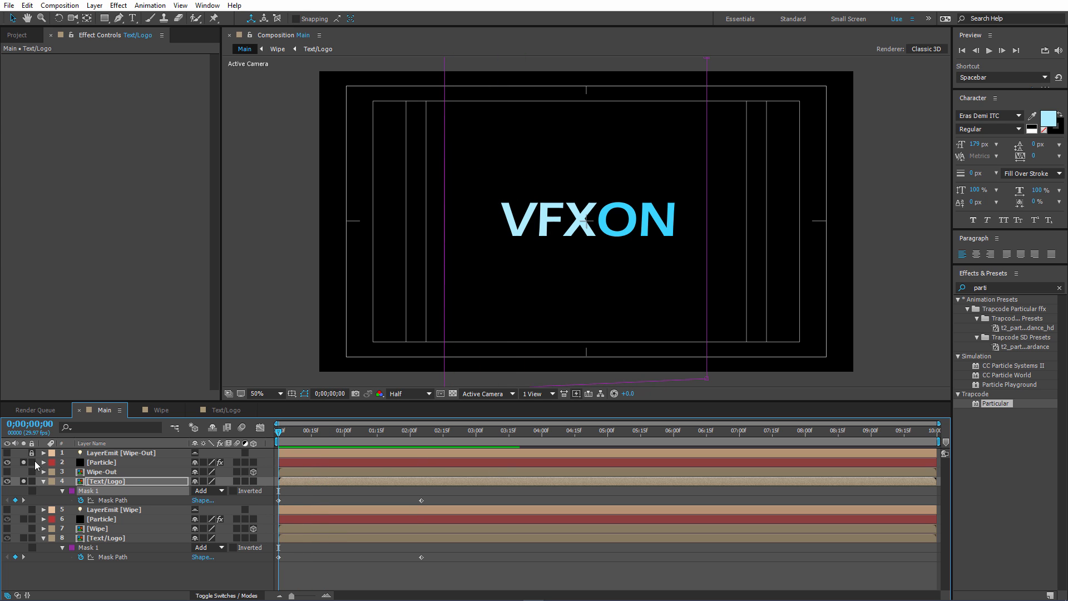
Unsolo the duplicate Text/Logo and its Particle layer, and unlock the LayerEmit [Wipe-Out] light.
{"action": "left_click", "coordinate": [22, 481]}
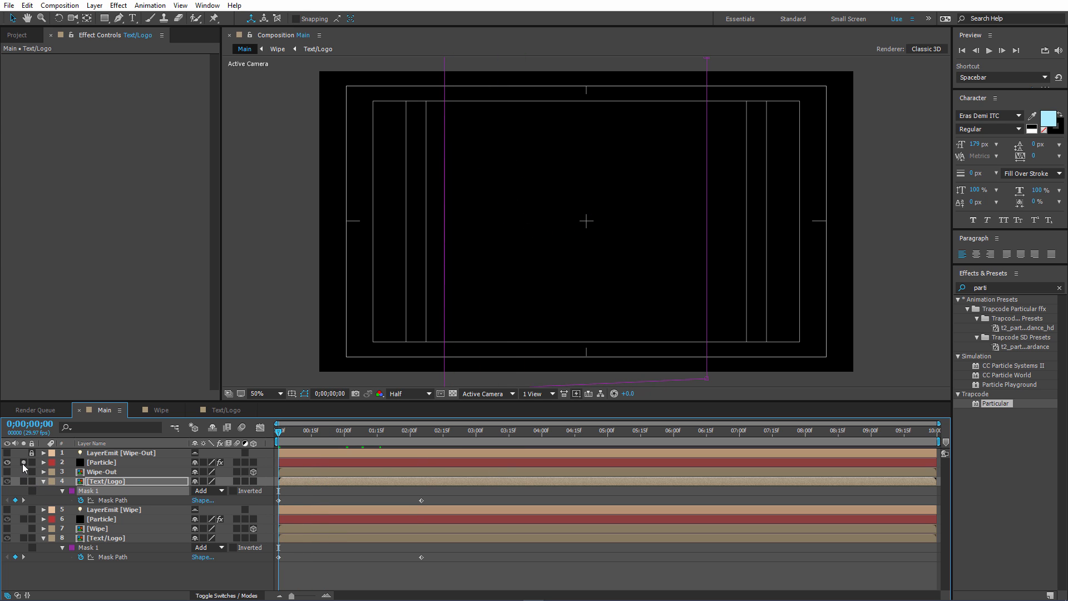
{"action": "left_click", "coordinate": [23, 463]}
{"action": "left_click", "coordinate": [107, 453]}
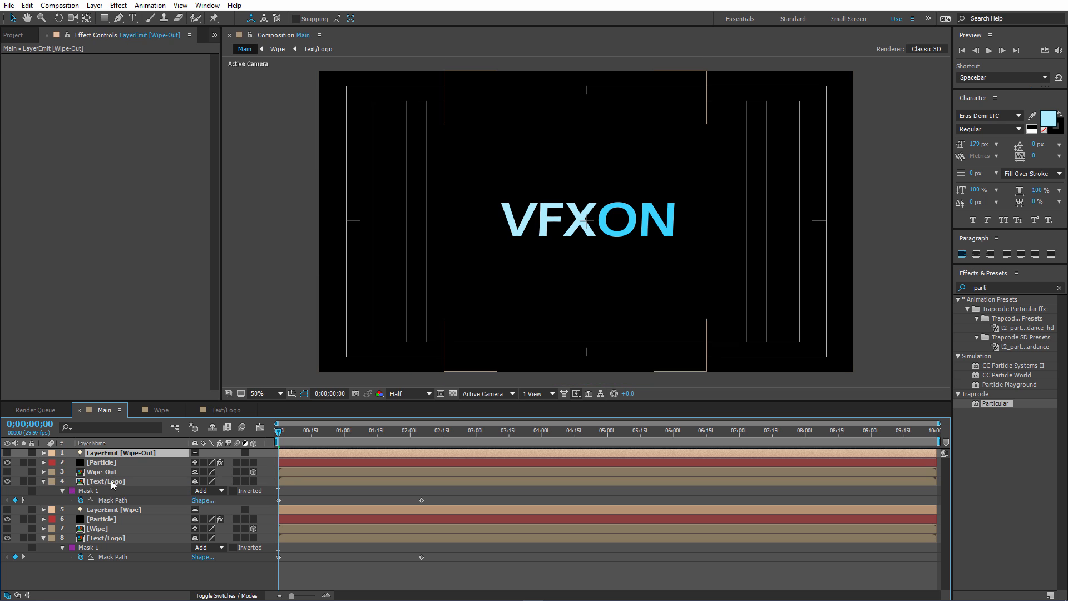
Shift the four wipe-out layers, from LayerEmit [Wipe-Out] down to the duplicate Text/Logo, to start at 0;00;04;00.
{"action": "left_click", "coordinate": [46, 482]}
{"action": "left_click", "coordinate": [99, 482], "text": "shift"}
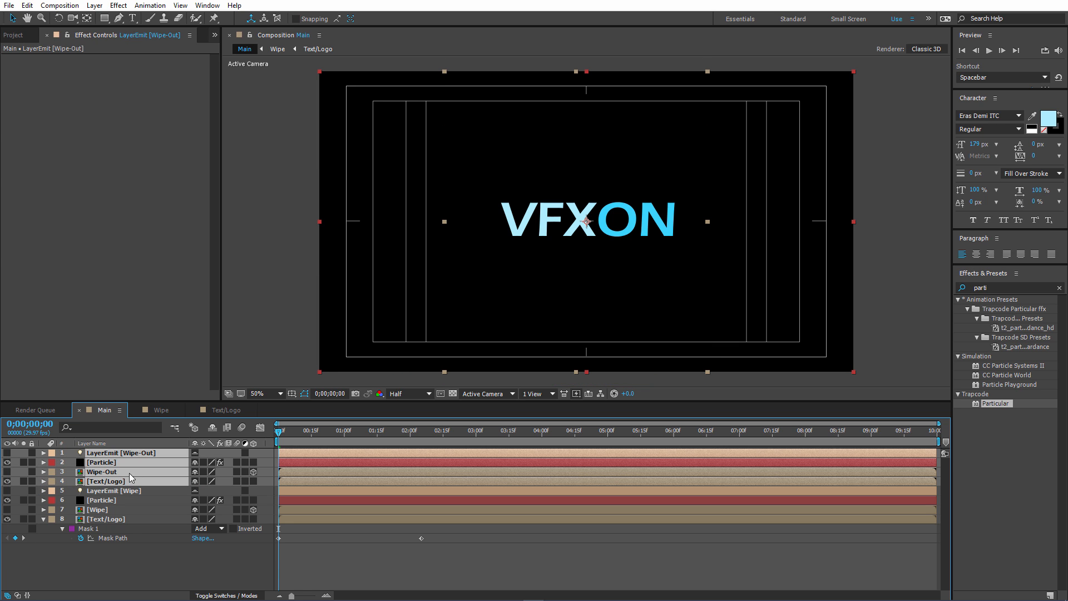
{"action": "left_click_drag", "start_coordinate": [316, 456], "coordinate": [557, 434]}
{"action": "left_click", "coordinate": [541, 431]}
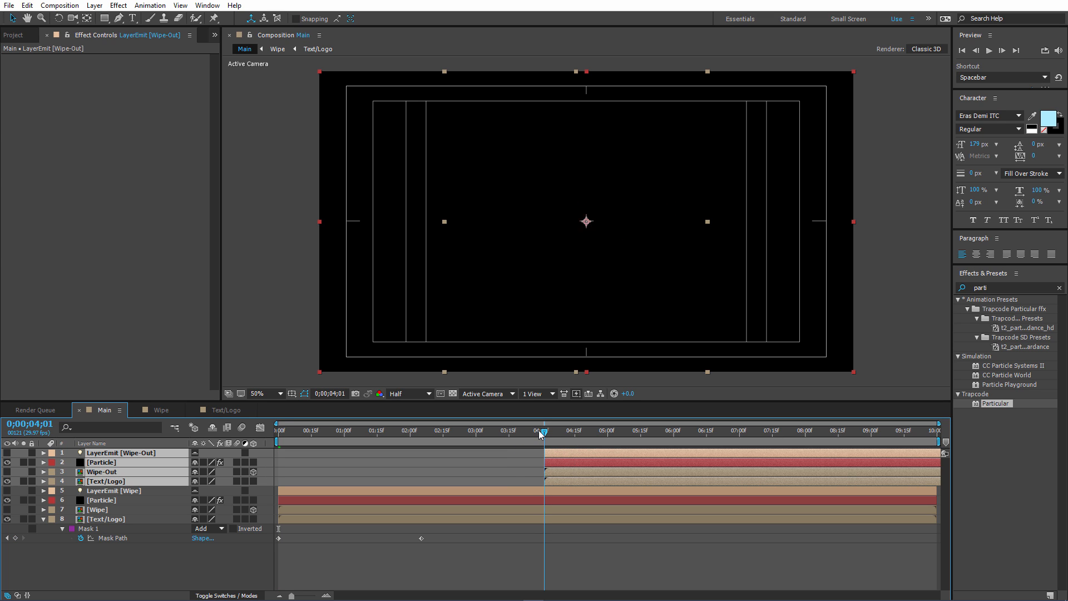
{"action": "left_click", "coordinate": [539, 431]}
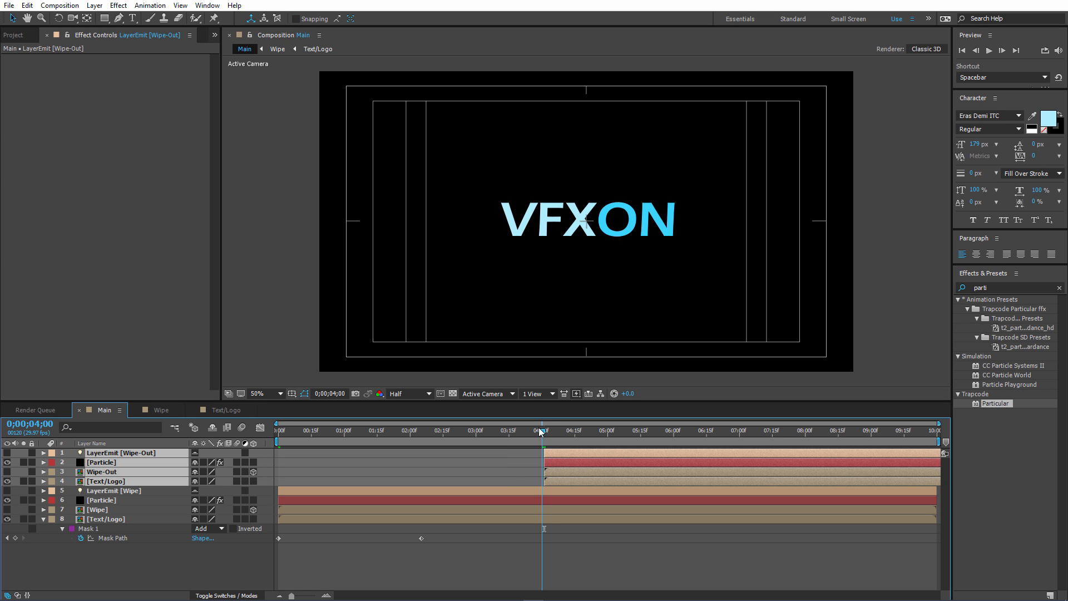
{"action": "left_click_drag", "start_coordinate": [570, 454], "coordinate": [567, 455]}
{"action": "left_click", "coordinate": [103, 572]}
Trim the original Text/Logo layer to end at 0;00;04;00 and check the text dissolving in the wipe-out.
{"action": "left_click", "coordinate": [427, 432]}
{"action": "left_click_drag", "start_coordinate": [409, 435], "coordinate": [567, 437]}
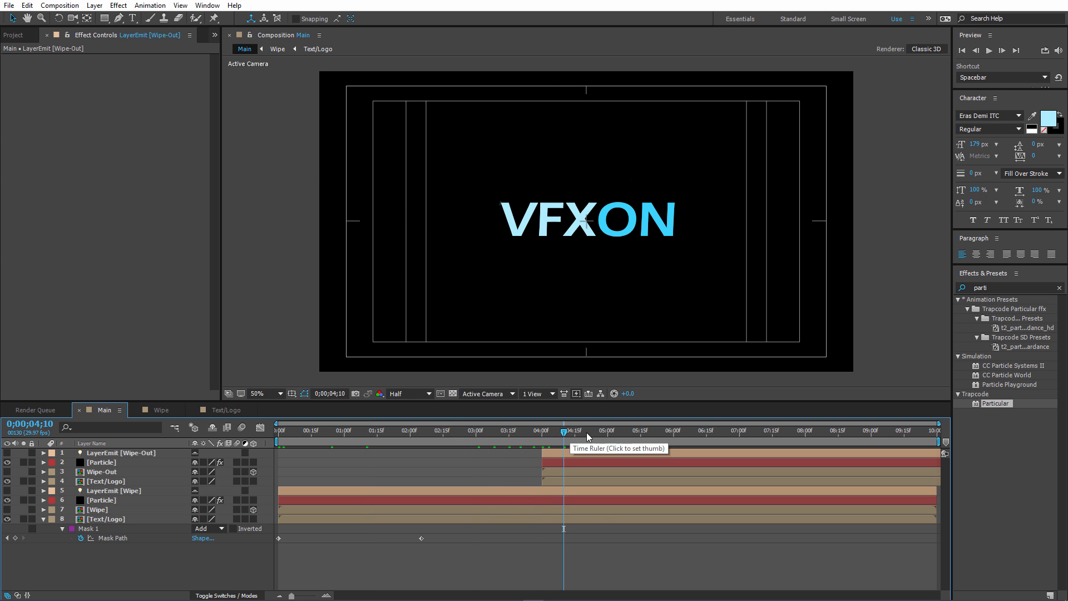
{"action": "left_click", "coordinate": [590, 434]}
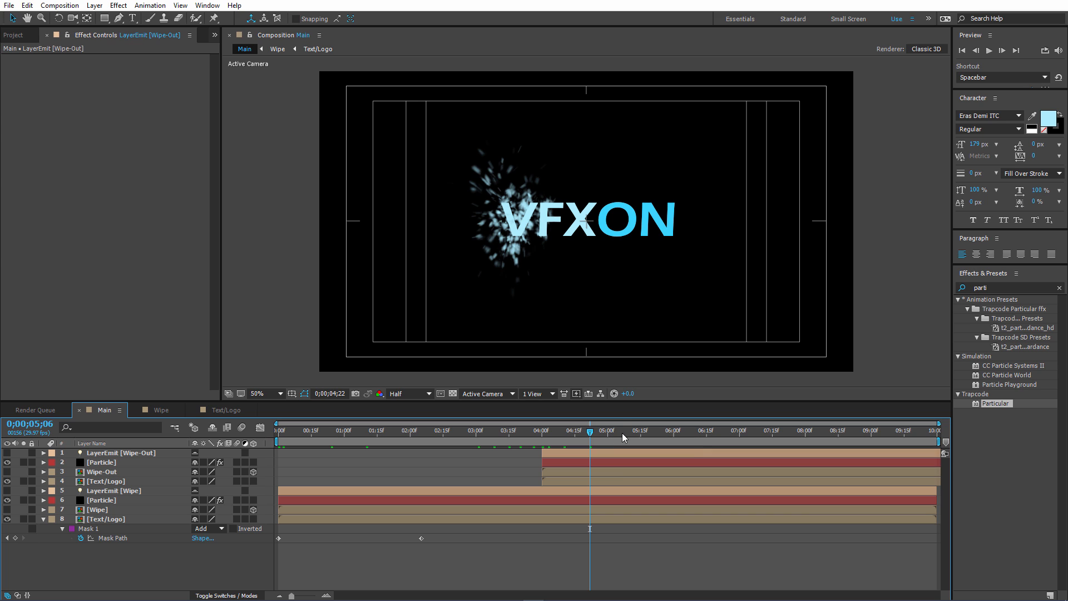
{"action": "left_click", "coordinate": [623, 437]}
{"action": "left_click_drag", "start_coordinate": [548, 434], "coordinate": [529, 437]}
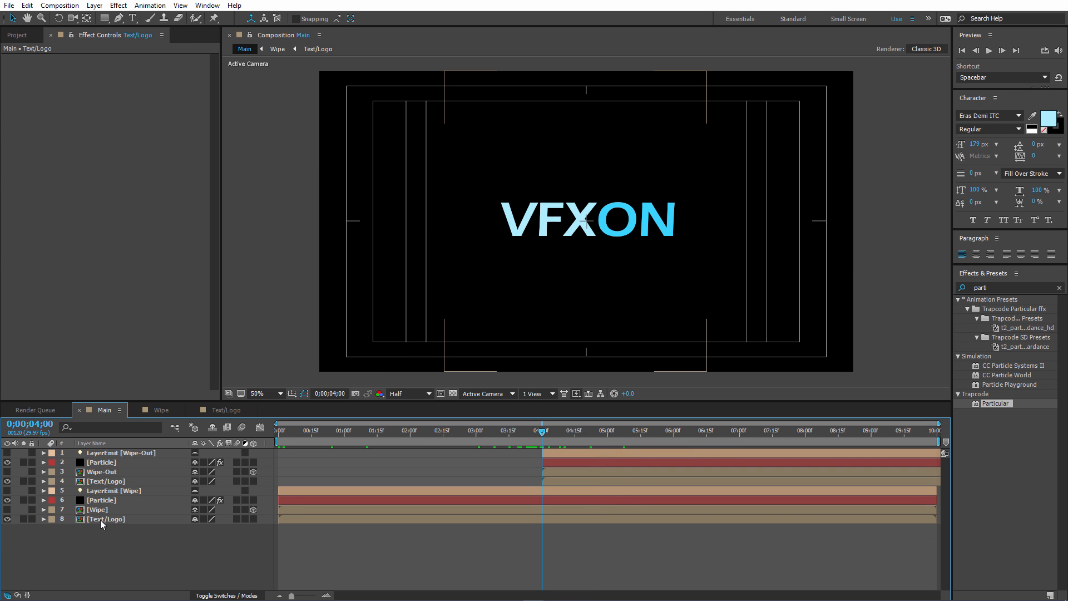
{"action": "left_click", "coordinate": [100, 519]}
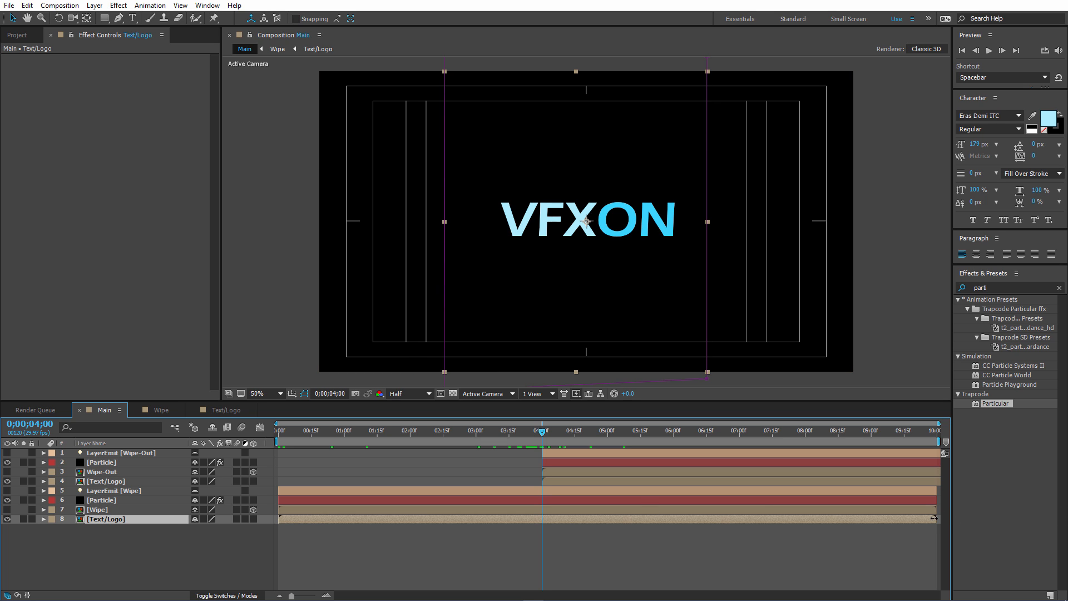
{"action": "left_click_drag", "start_coordinate": [935, 518], "coordinate": [554, 535]}
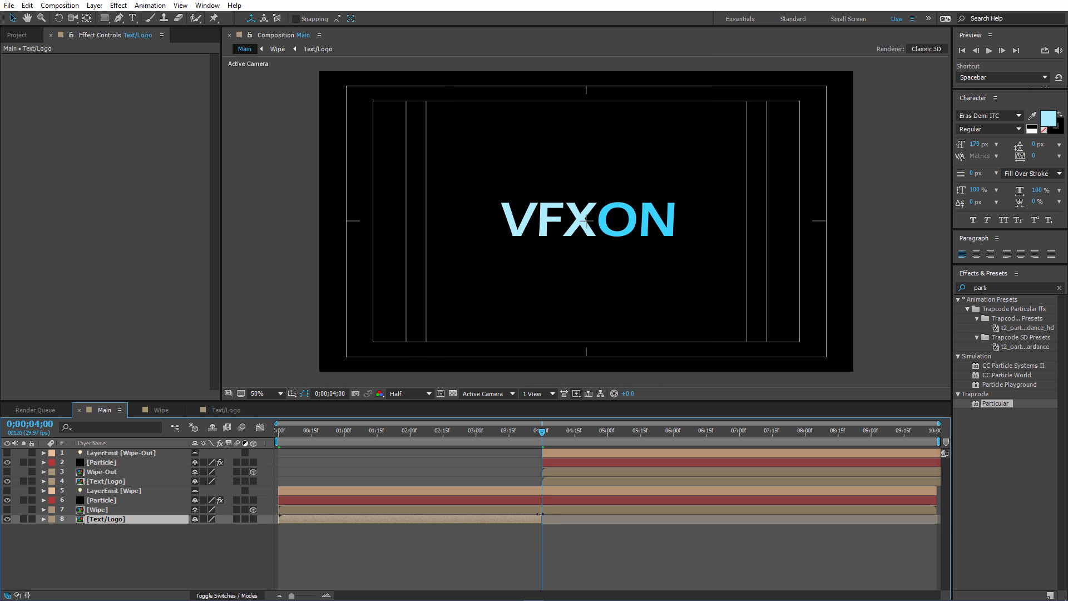
{"action": "left_click_drag", "start_coordinate": [545, 431], "coordinate": [616, 430]}
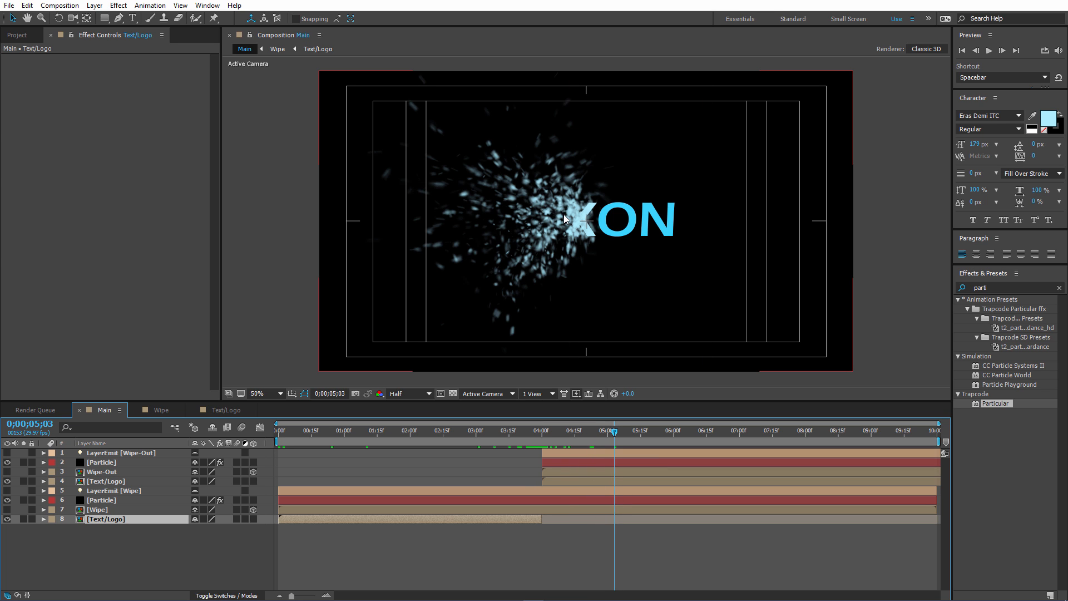
{"action": "left_click", "coordinate": [72, 546]}
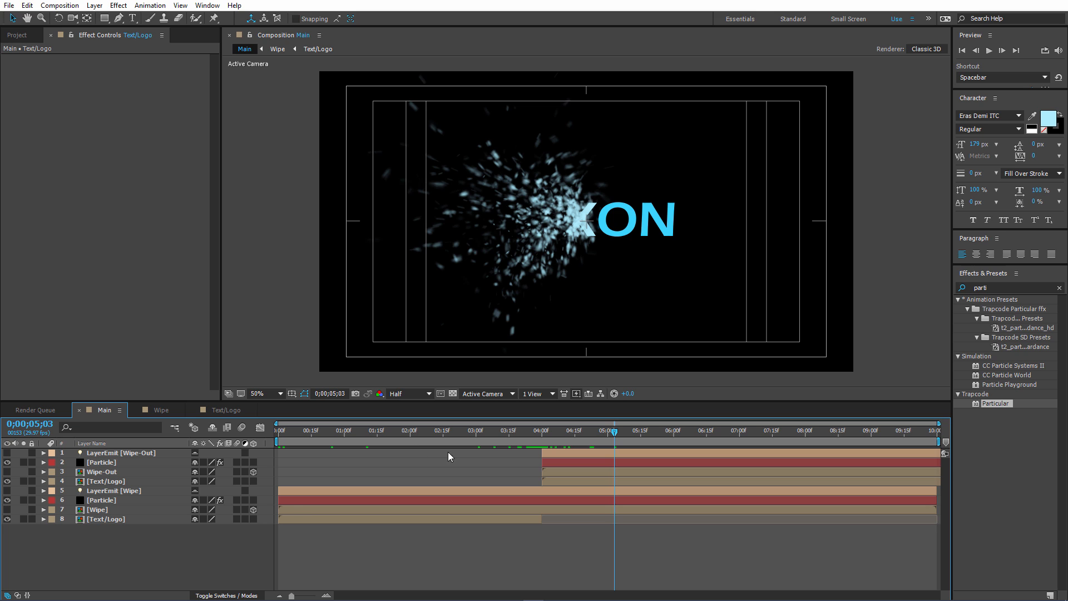
Add a two-node camera named Camera 1 with the 35mm preset to the Main composition.
{"action": "left_click", "coordinate": [316, 432]}
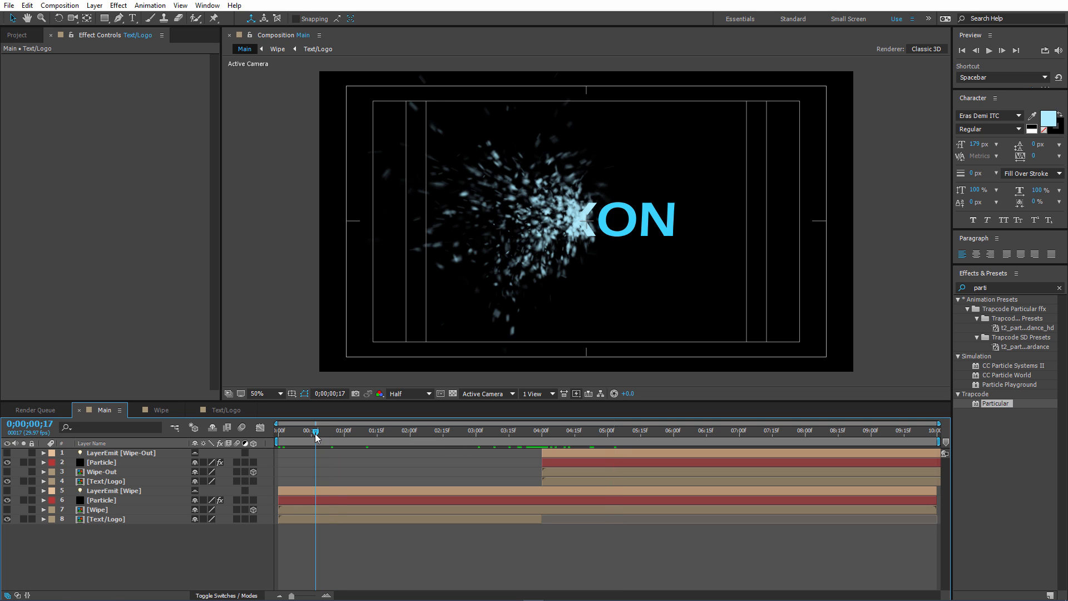
{"action": "right_click", "coordinate": [139, 554]}
{"action": "mouse_move", "coordinate": [203, 455]}
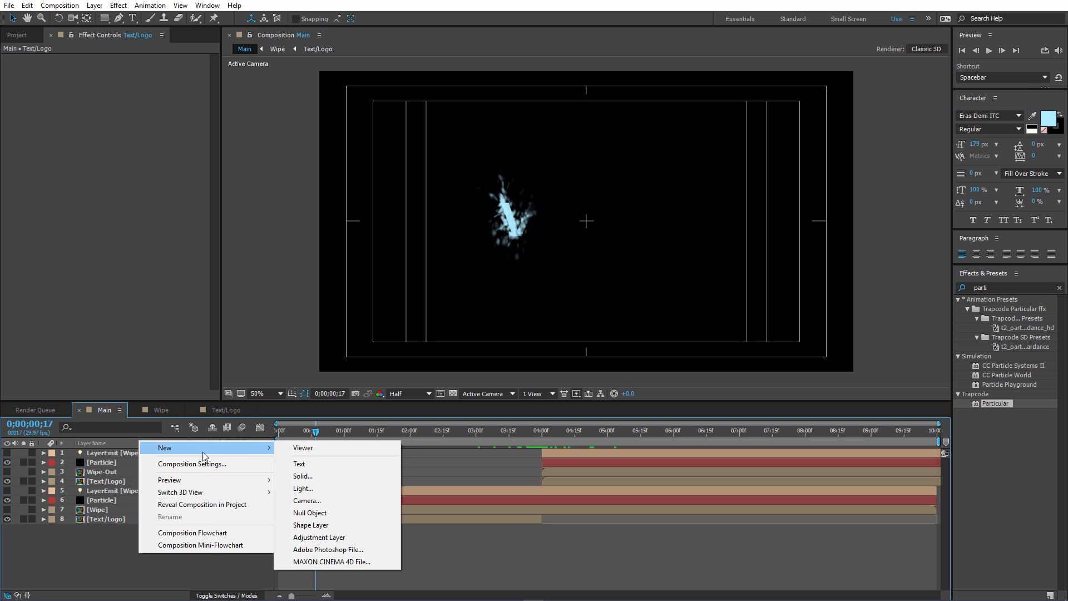
{"action": "left_click", "coordinate": [307, 500]}
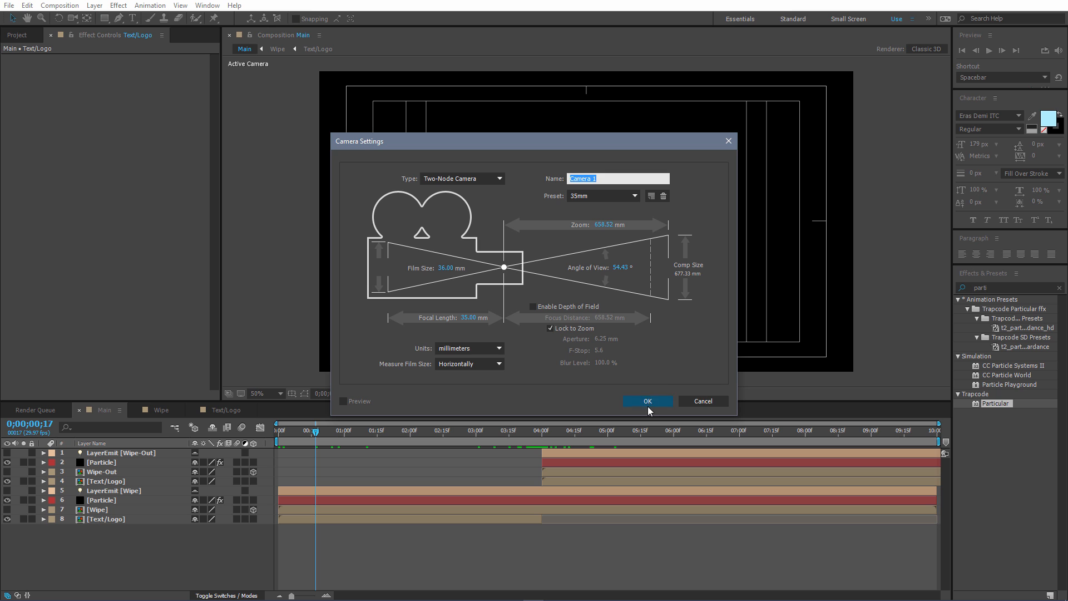
{"action": "left_click", "coordinate": [650, 410]}
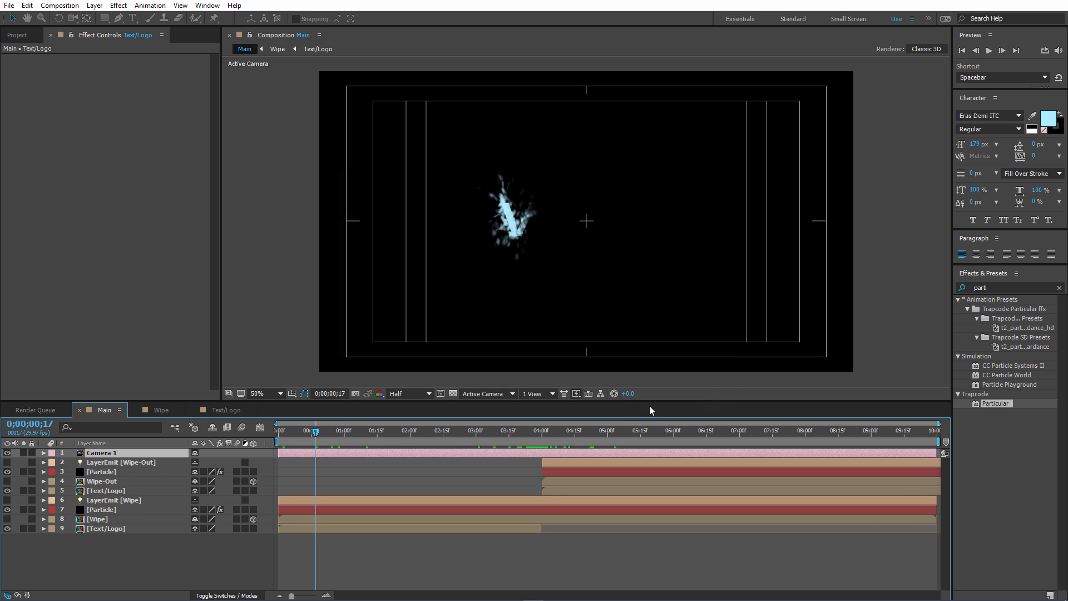
{"action": "left_click", "coordinate": [139, 572]}
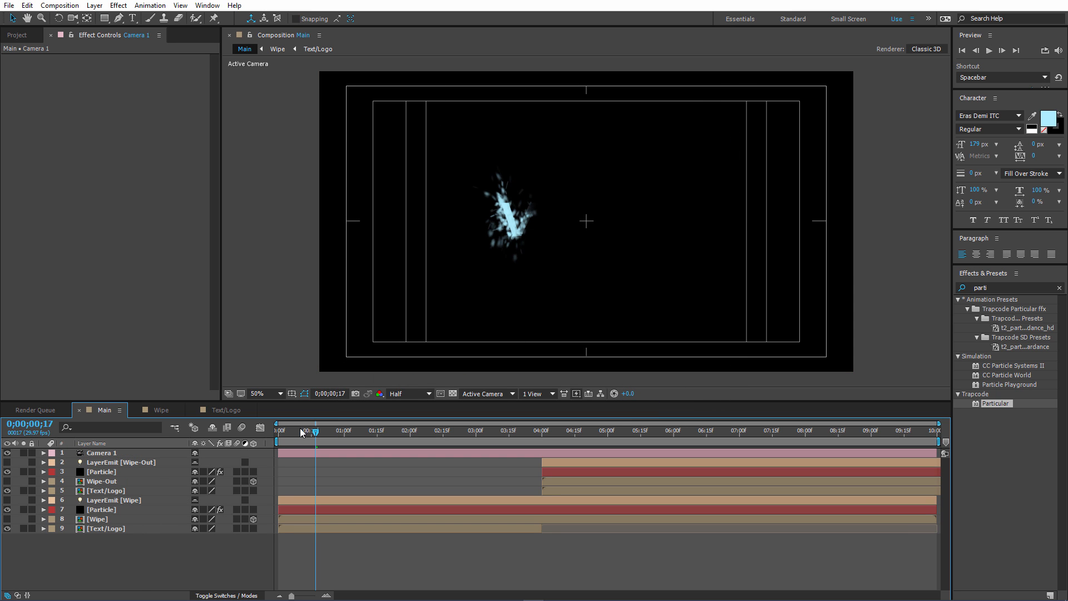
Return to the start of the timeline and reveal Camera 1's Transform properties.
{"action": "left_click_drag", "start_coordinate": [301, 433], "coordinate": [276, 437]}
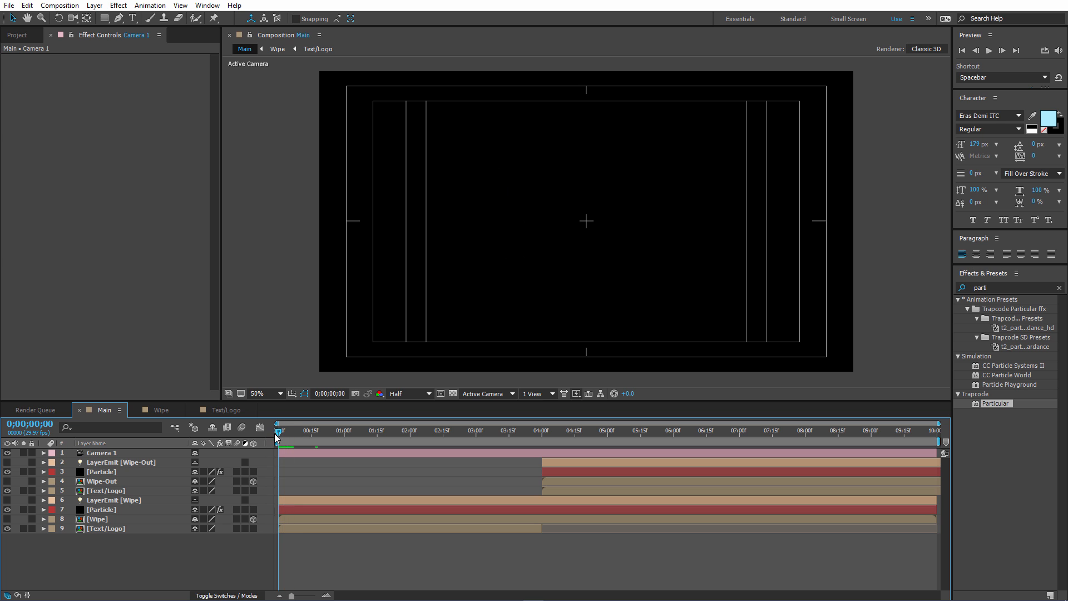
{"action": "left_click", "coordinate": [43, 453]}
{"action": "left_click", "coordinate": [54, 462]}
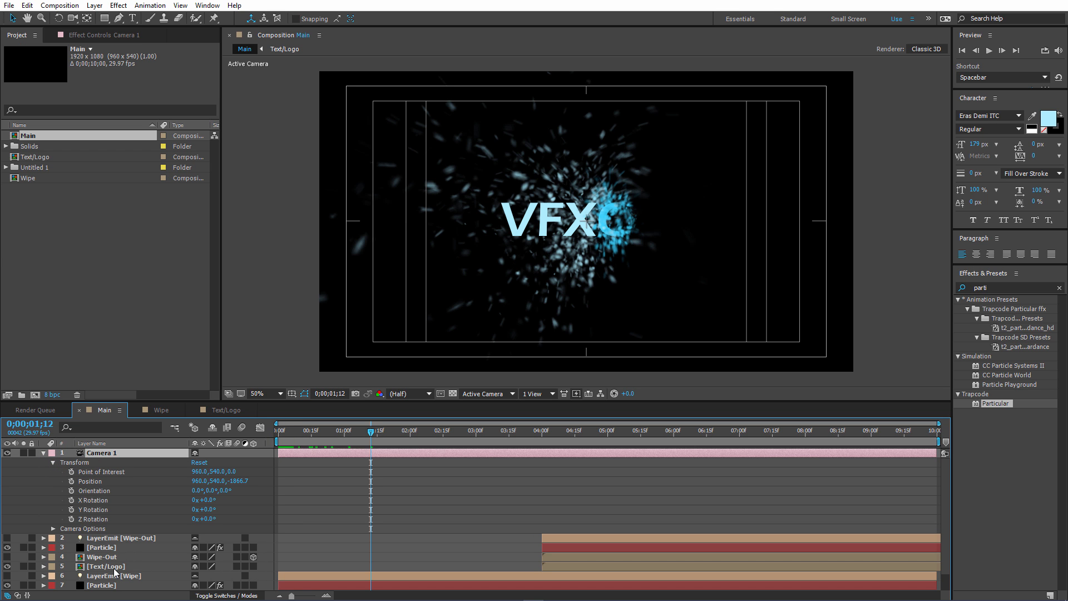
Make both Text/Logo layers 3D so they respond to the camera.
{"action": "left_click", "coordinate": [114, 568]}
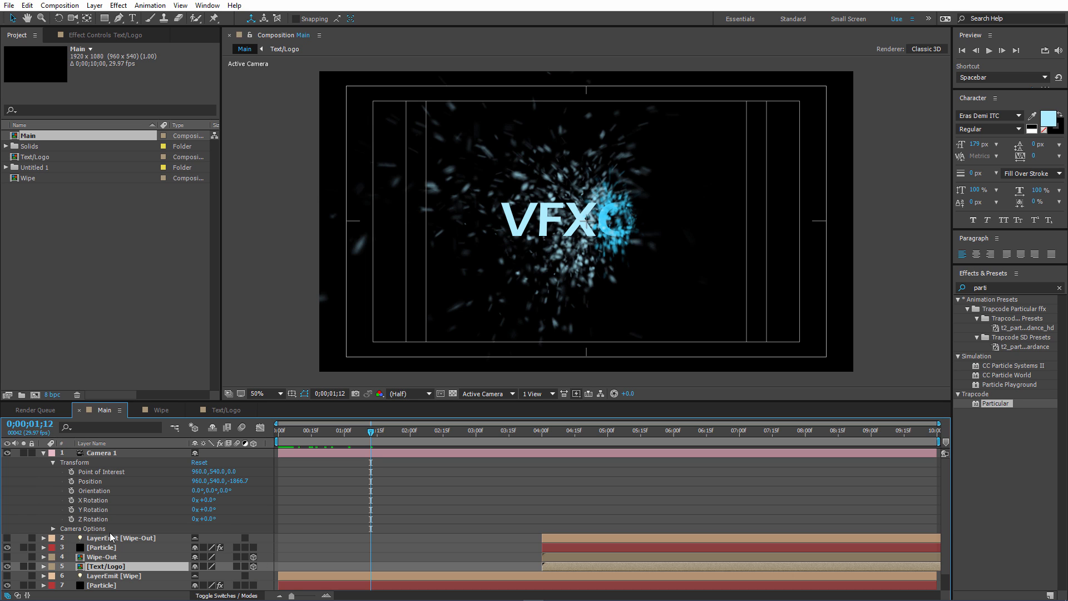
{"action": "scroll", "coordinate": [116, 544], "scroll_direction": "down", "scroll_amount": 1}
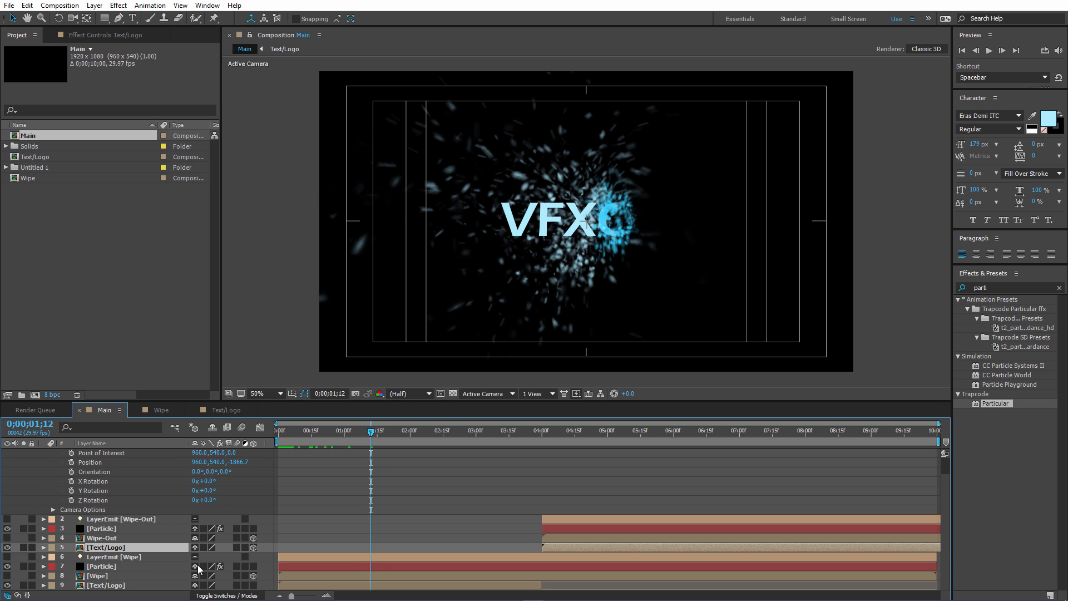
{"action": "left_click", "coordinate": [110, 576]}
{"action": "left_click", "coordinate": [108, 587]}
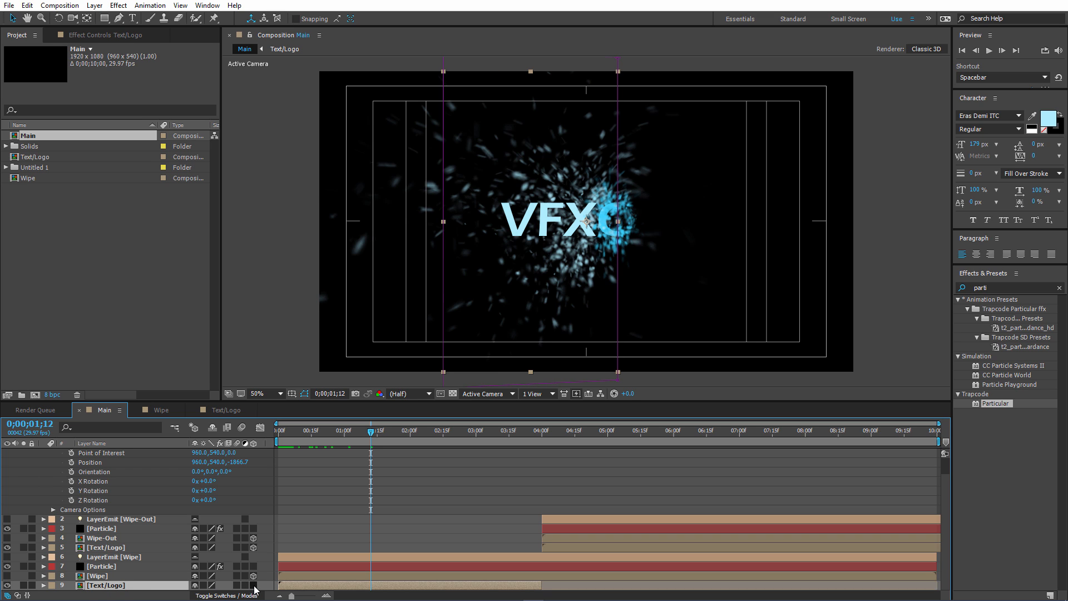
{"action": "left_click", "coordinate": [254, 586]}
{"action": "scroll", "coordinate": [129, 536], "scroll_direction": "up", "scroll_amount": 1}
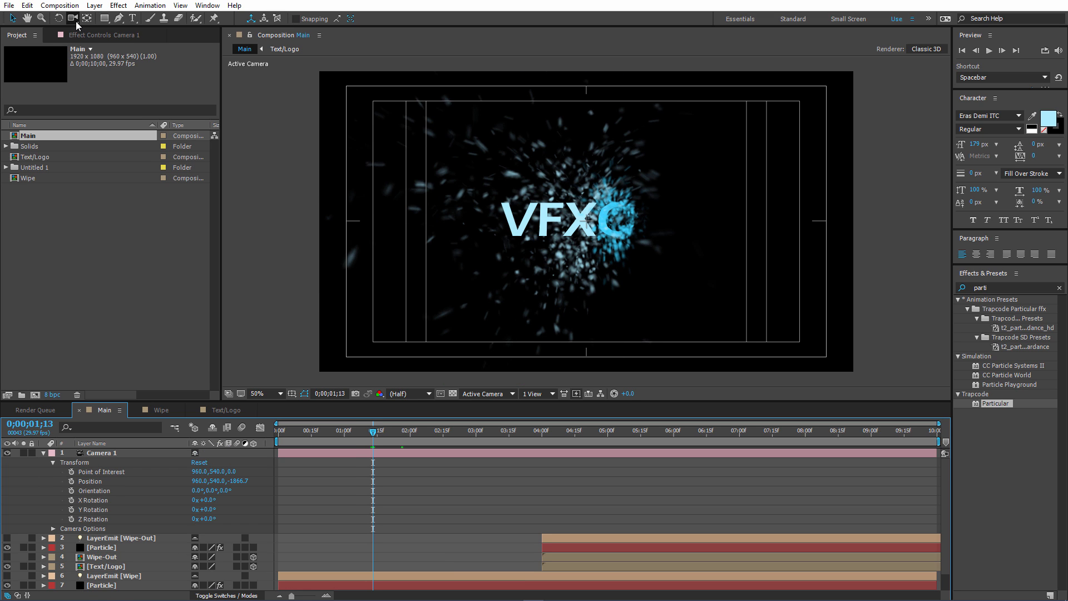
Try shifting Camera 1 sideways and vertically with the Track XY Camera tool.
{"action": "left_click", "coordinate": [76, 23]}
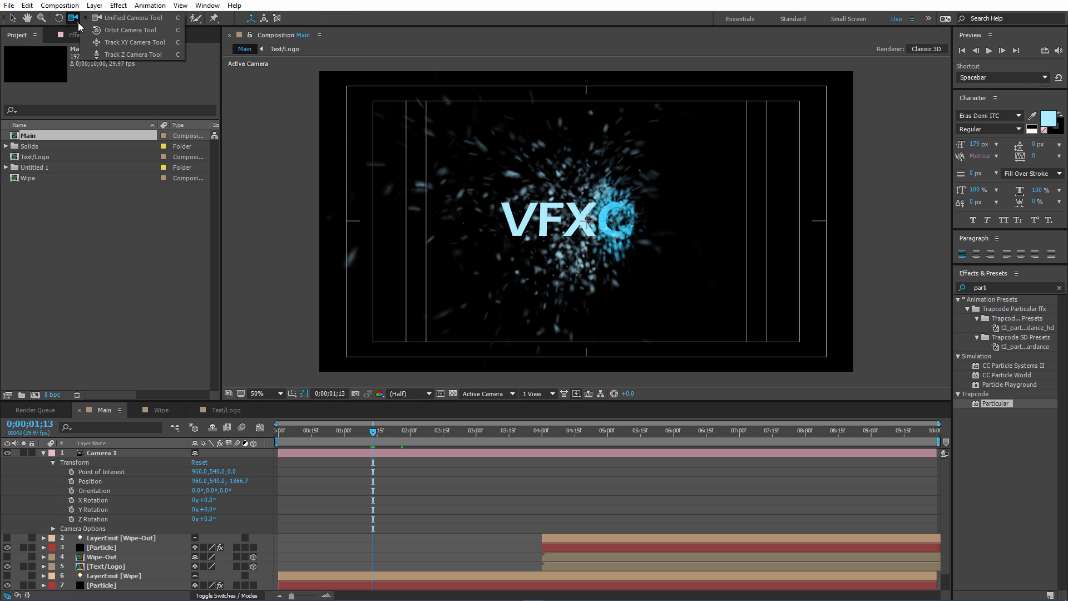
{"action": "left_click", "coordinate": [134, 55]}
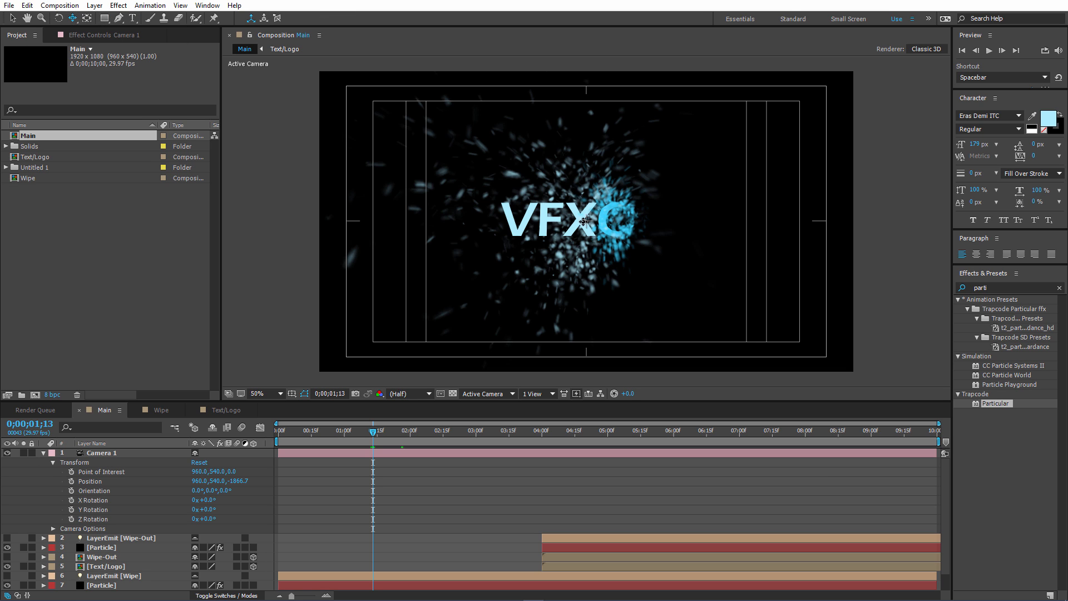
{"action": "left_click_drag", "start_coordinate": [584, 221], "coordinate": [599, 259]}
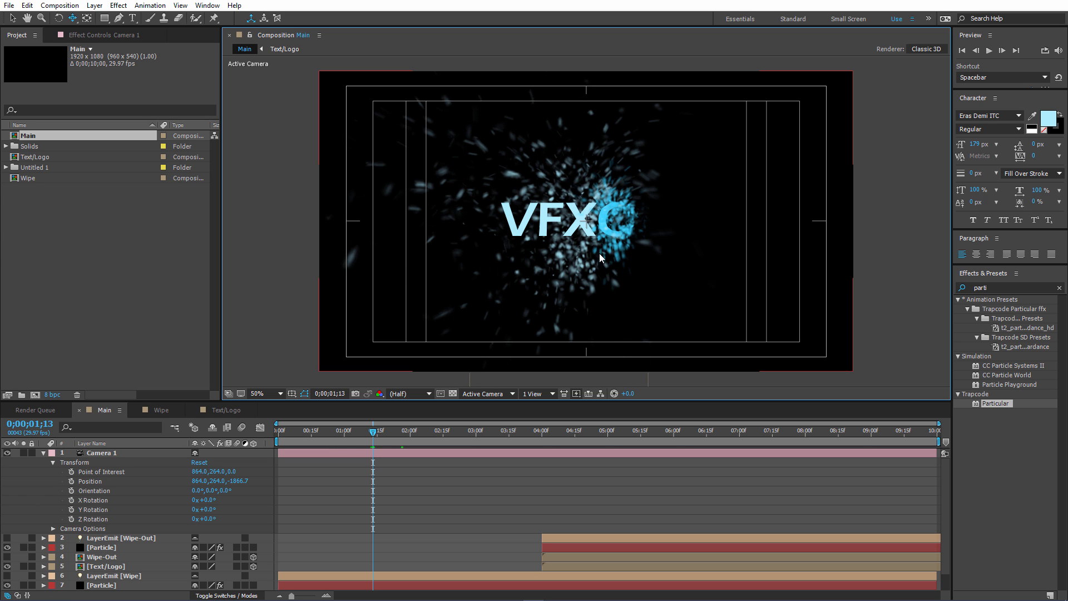
Move Camera 1 closer to the text with the Track Z Camera tool, to a Z position of about -939.
{"action": "left_click", "coordinate": [73, 19]}
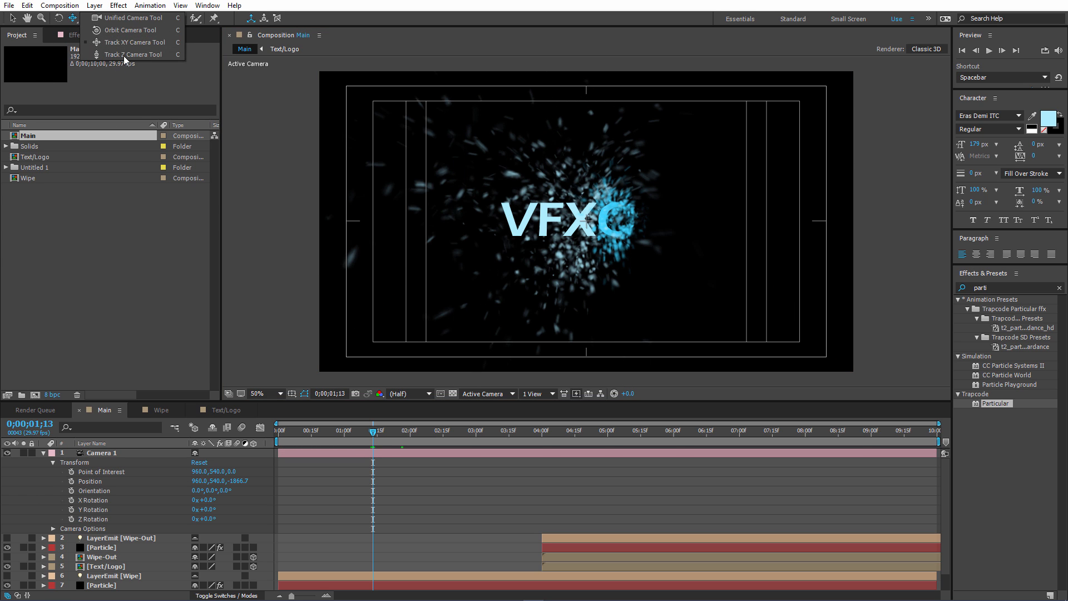
{"action": "left_click", "coordinate": [125, 56]}
{"action": "left_click_drag", "start_coordinate": [564, 235], "coordinate": [542, 222]}
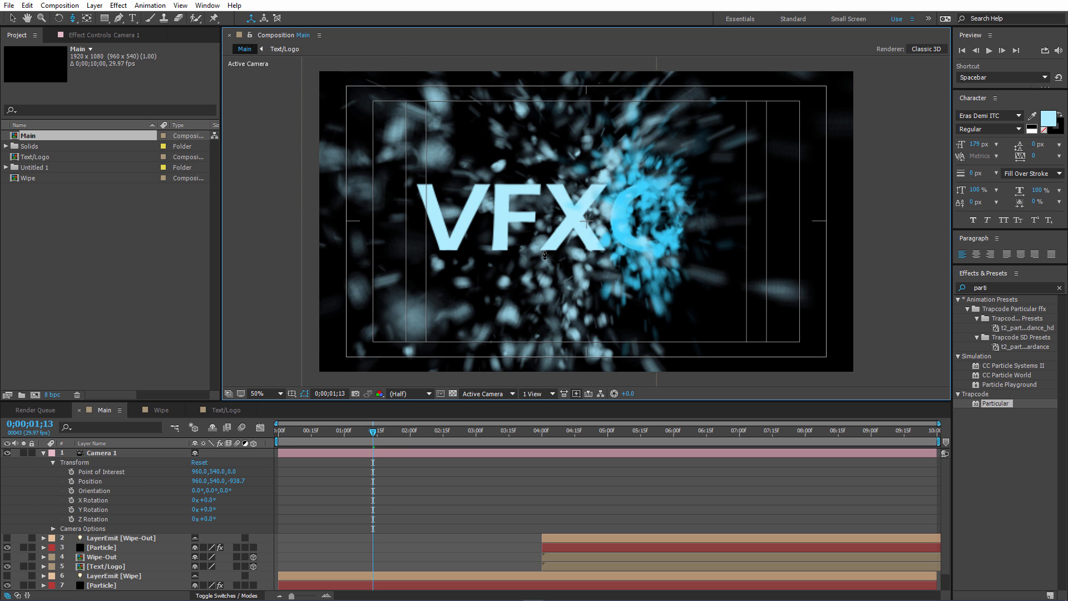
Orbit Camera 1 around to behind the text with the Orbit Camera tool, to a position of about 686, 466, 895.
{"action": "left_click", "coordinate": [73, 19]}
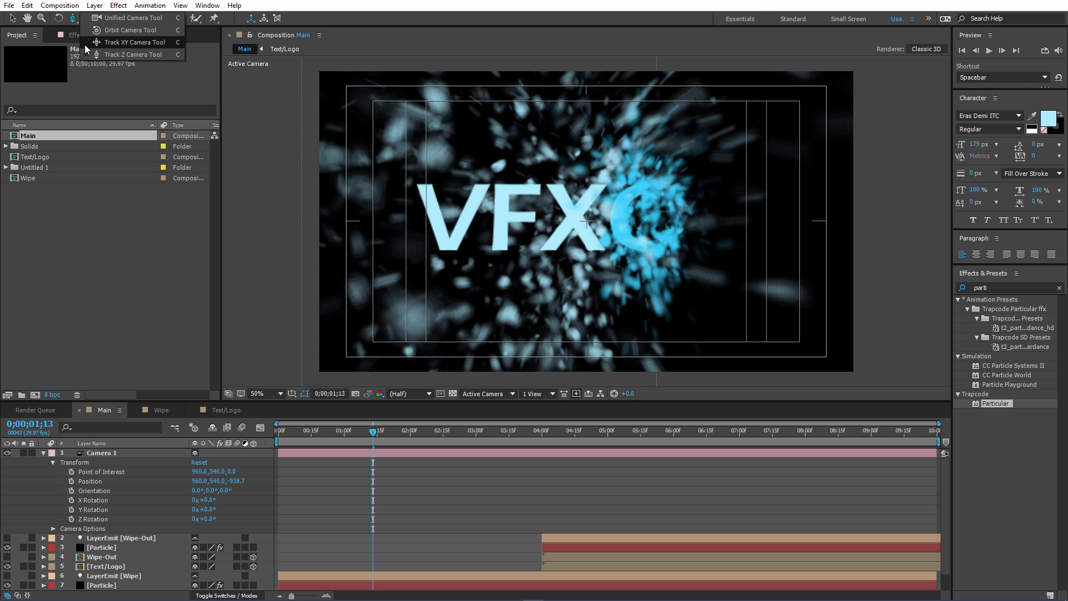
{"action": "left_click", "coordinate": [96, 34]}
{"action": "left_click_drag", "start_coordinate": [451, 230], "coordinate": [656, 235]}
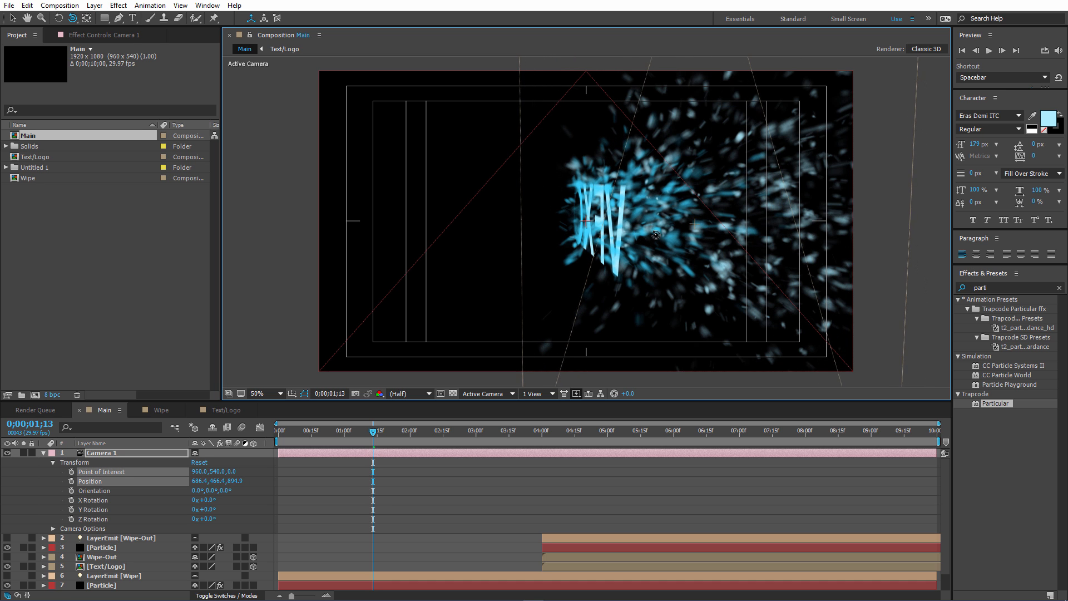
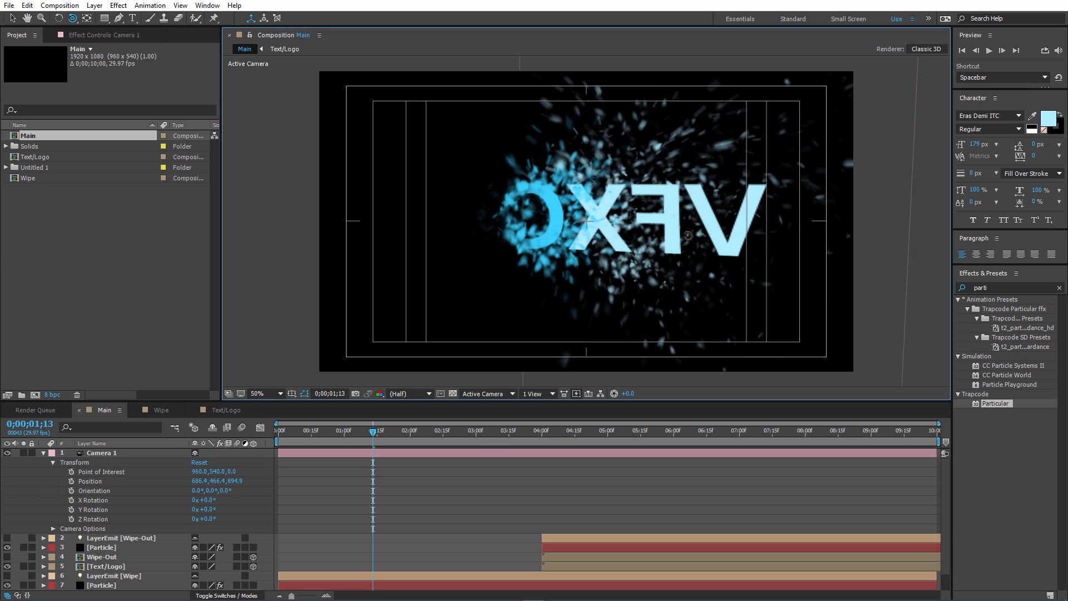
Move Camera 1 closer to the back of the text with the Track Z Camera tool, to a position of about 850, 510, 360.
{"action": "left_click", "coordinate": [73, 21]}
{"action": "left_click", "coordinate": [105, 53]}
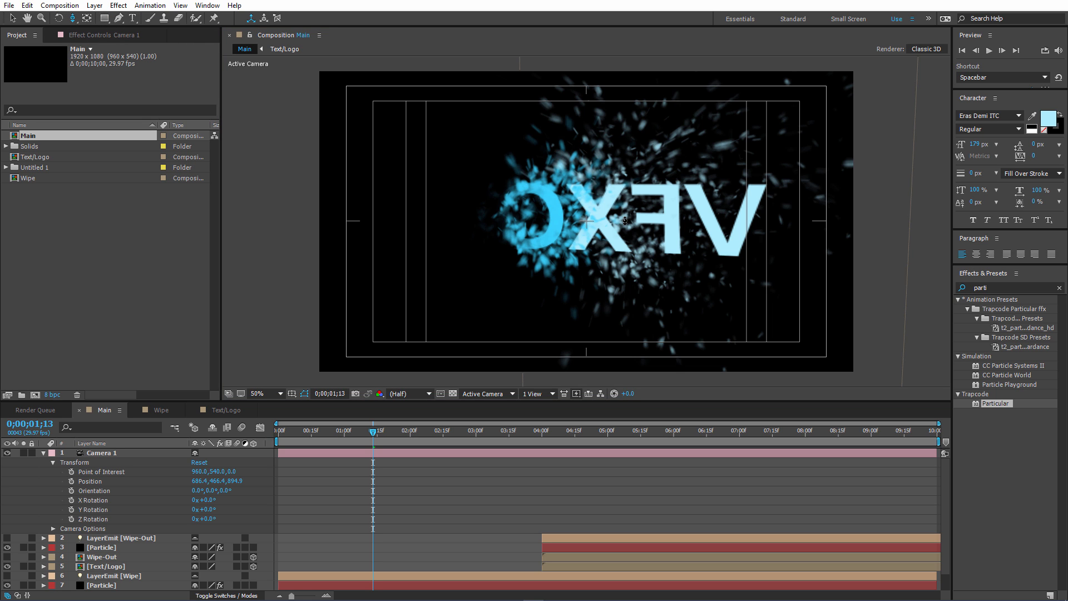
{"action": "left_click_drag", "start_coordinate": [625, 220], "coordinate": [678, 177]}
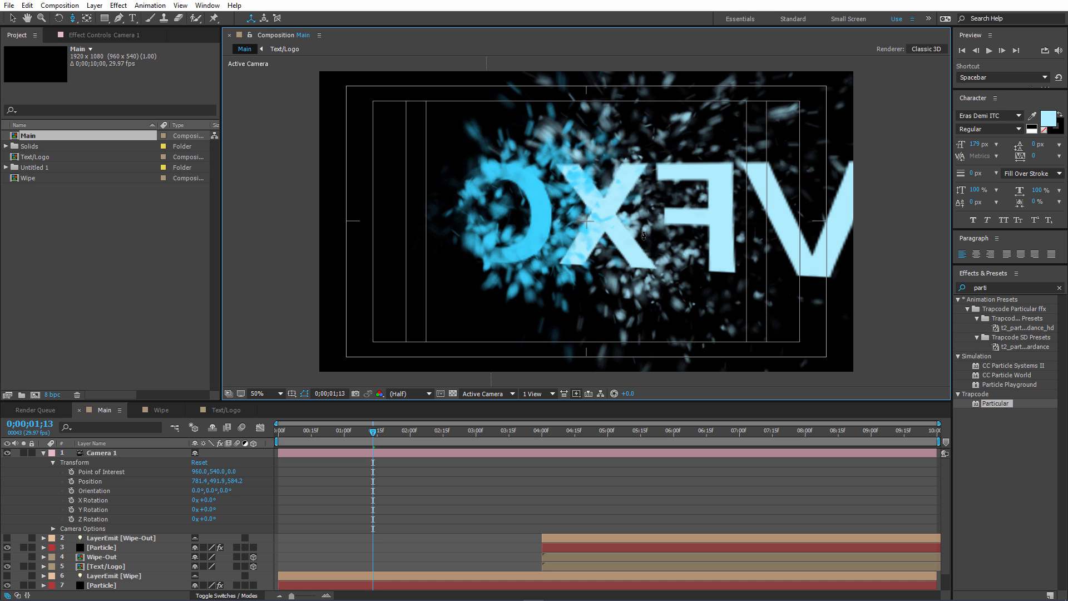
{"action": "left_click_drag", "start_coordinate": [644, 236], "coordinate": [641, 194]}
Orbit Camera 1 to face the back of the letters more squarely, at a position of about 976, 494, 375.
{"action": "left_click", "coordinate": [73, 18]}
{"action": "left_click", "coordinate": [104, 31]}
{"action": "mouse_move", "coordinate": [641, 242]}
{"action": "left_mouse_down"}
{"action": "mouse_move", "coordinate": [685, 230]}
{"action": "mouse_move", "coordinate": [642, 228]}
{"action": "mouse_move", "coordinate": [659, 227]}
{"action": "mouse_move", "coordinate": [652, 246]}
{"action": "left_mouse_up"}
{"action": "key", "text": "ctrl+shift+a"}
{"action": "key", "text": "ctrl+shift+a"}
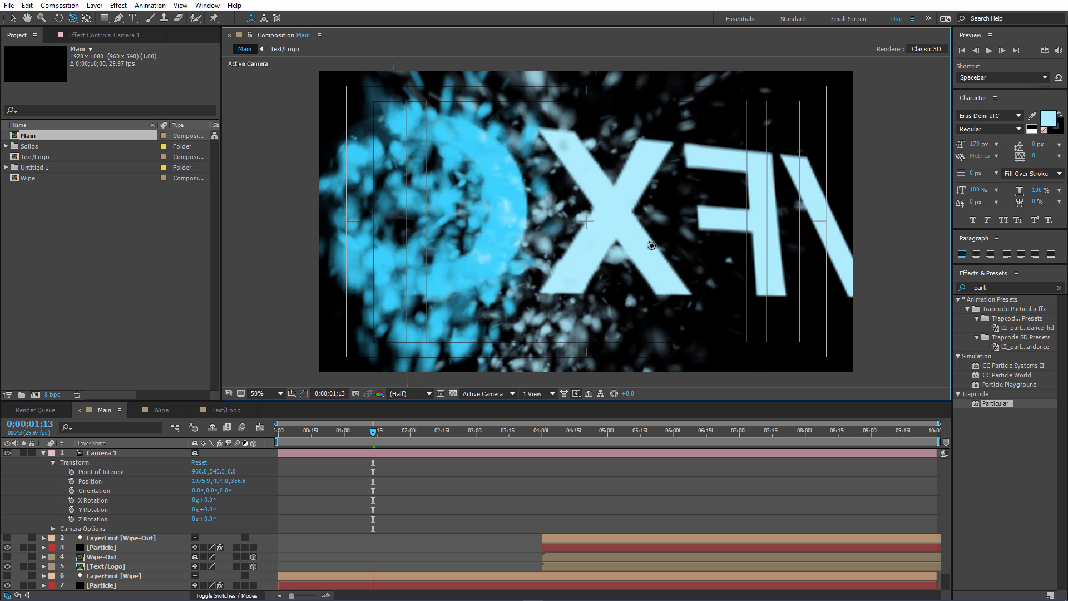
{"action": "left_click_drag", "start_coordinate": [658, 231], "coordinate": [642, 232]}
{"action": "key", "text": "ctrl+shift+a"}
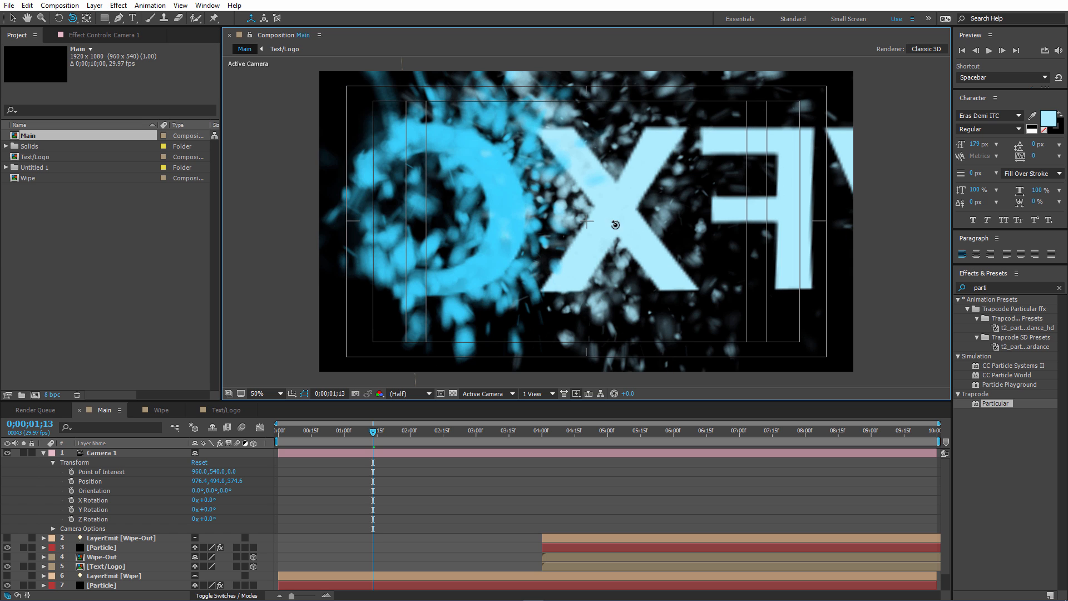
Place Camera 1 between the X and F letters using Track XY Camera and its Z position, at about 896, 479, 43.
{"action": "left_click_drag", "start_coordinate": [72, 18], "coordinate": [98, 45]}
{"action": "left_click_drag", "start_coordinate": [604, 192], "coordinate": [469, 190]}
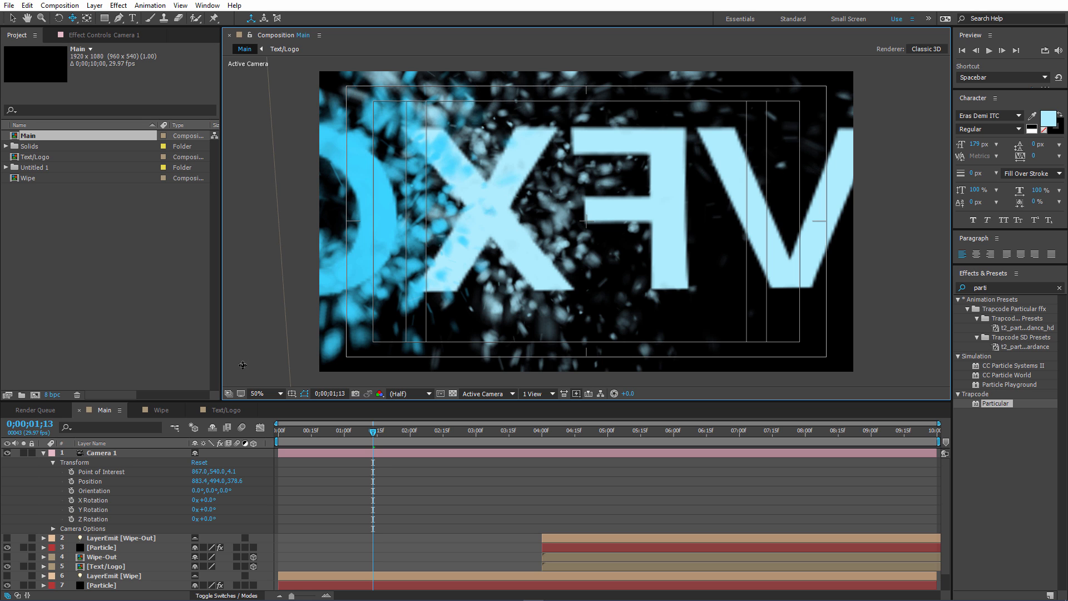
{"action": "left_click_drag", "start_coordinate": [238, 482], "coordinate": [170, 486]}
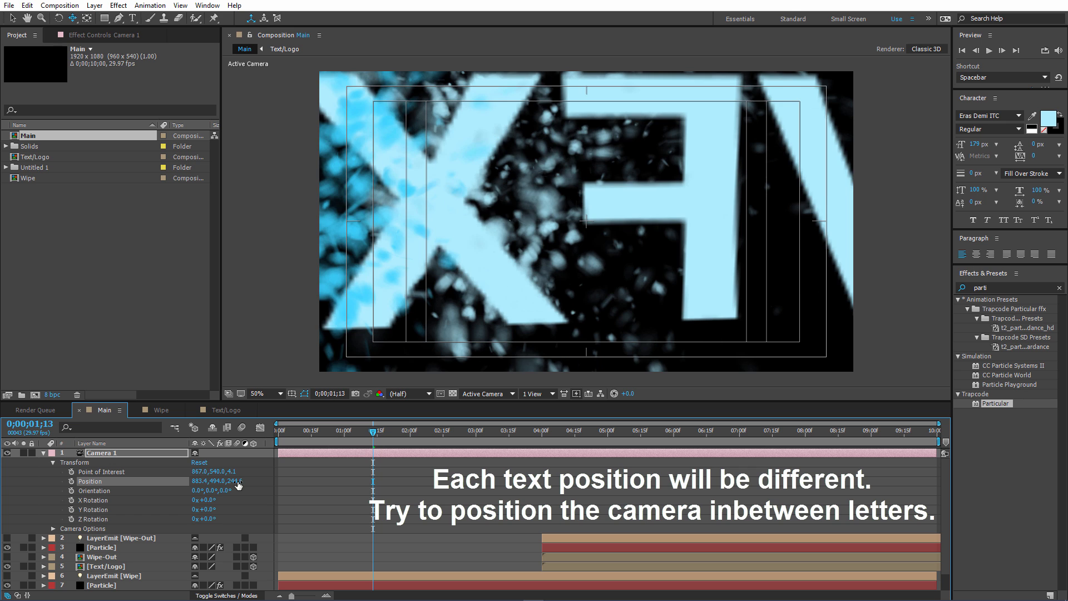
{"action": "left_click_drag", "start_coordinate": [505, 162], "coordinate": [544, 209]}
{"action": "mouse_move", "coordinate": [232, 482]}
{"action": "left_mouse_down"}
{"action": "mouse_move", "coordinate": [263, 484]}
{"action": "mouse_move", "coordinate": [225, 487]}
{"action": "left_mouse_up"}
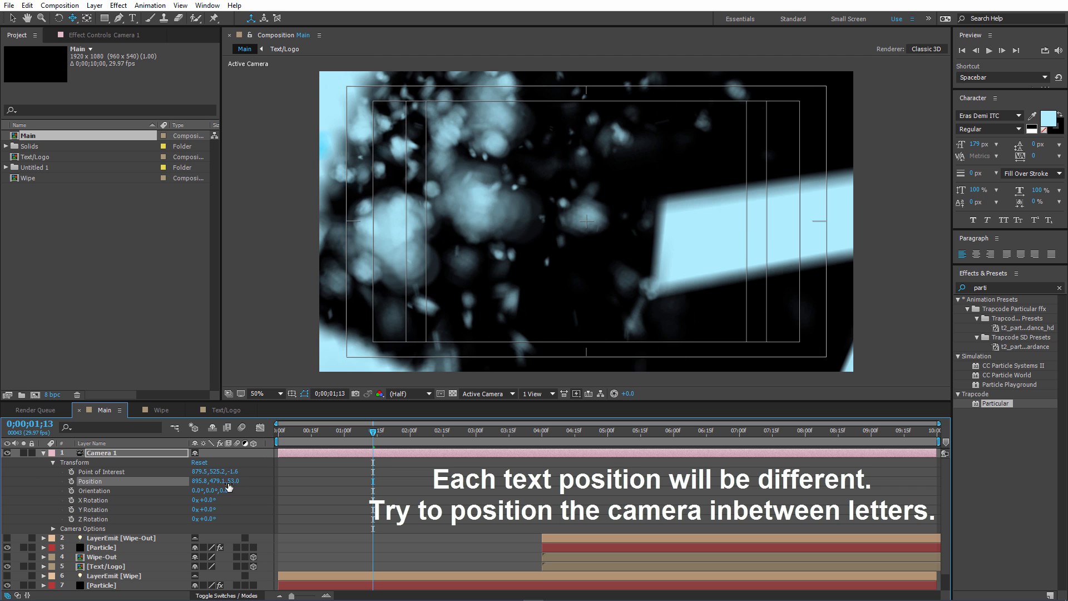
Set keyframes for Camera 1's Point of Interest and Position at 0;00;00.
{"action": "left_click", "coordinate": [358, 433]}
{"action": "left_click_drag", "start_coordinate": [359, 433], "coordinate": [332, 433]}
{"action": "key", "text": "comma"}
{"action": "key", "text": "comma"}
{"action": "key", "text": "comma"}
{"action": "key", "text": "comma"}
{"action": "scroll", "coordinate": [476, 335], "scroll_direction": "up", "scroll_amount": 1}
{"action": "key", "text": "Home"}
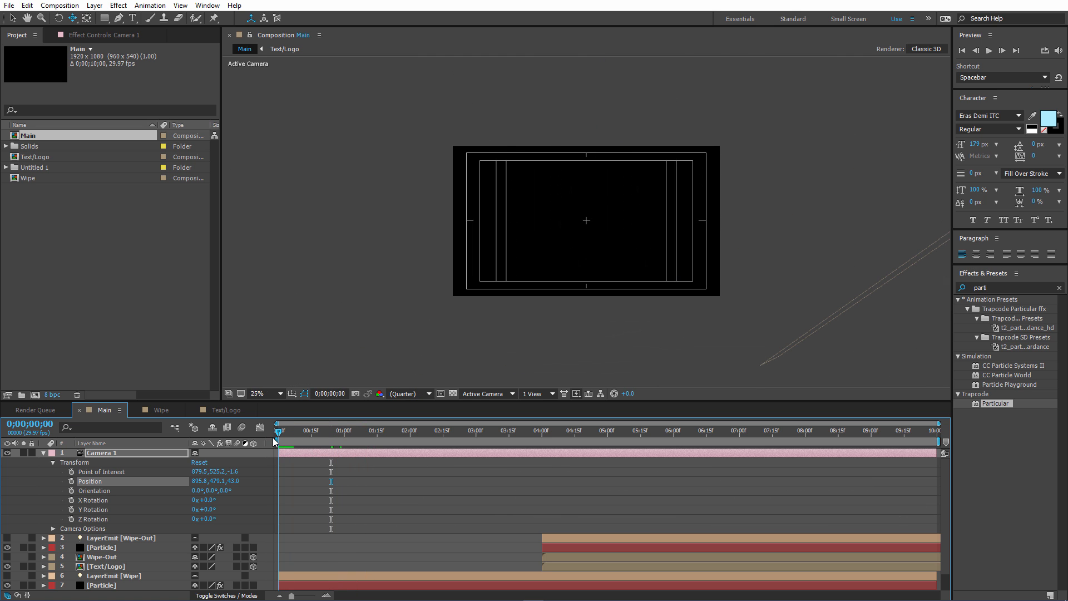
{"action": "left_click", "coordinate": [71, 471]}
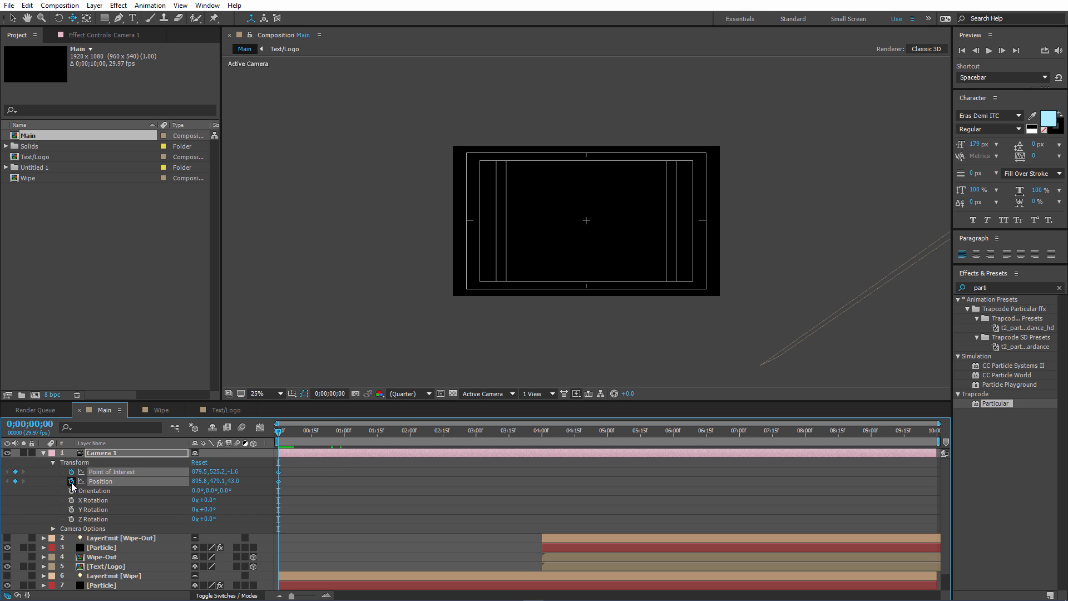
{"action": "left_click", "coordinate": [72, 480]}
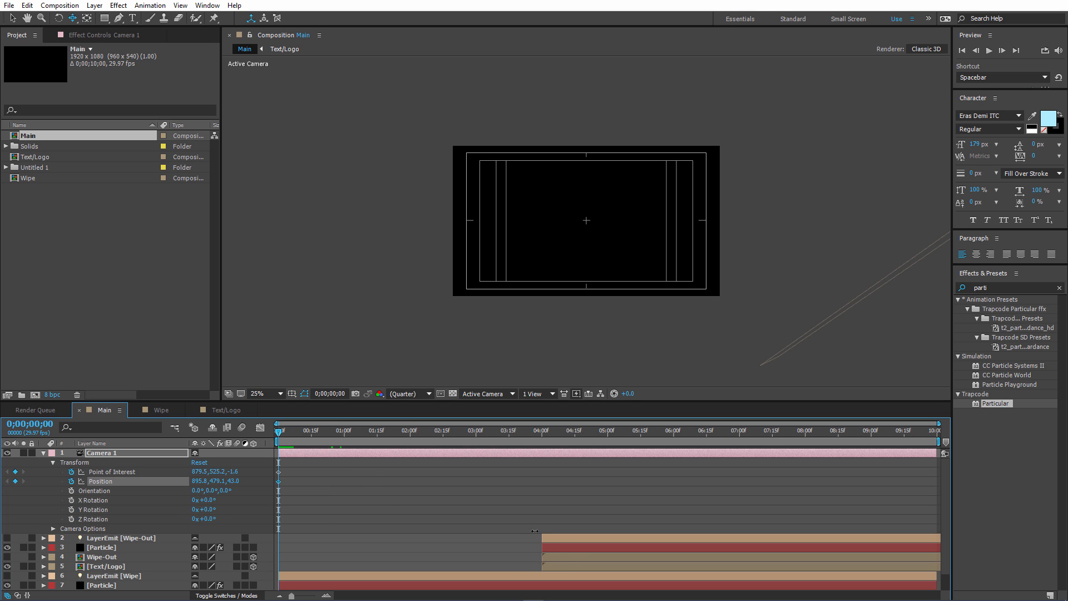
{"action": "scroll", "coordinate": [575, 270], "scroll_direction": "up", "scroll_amount": 1}
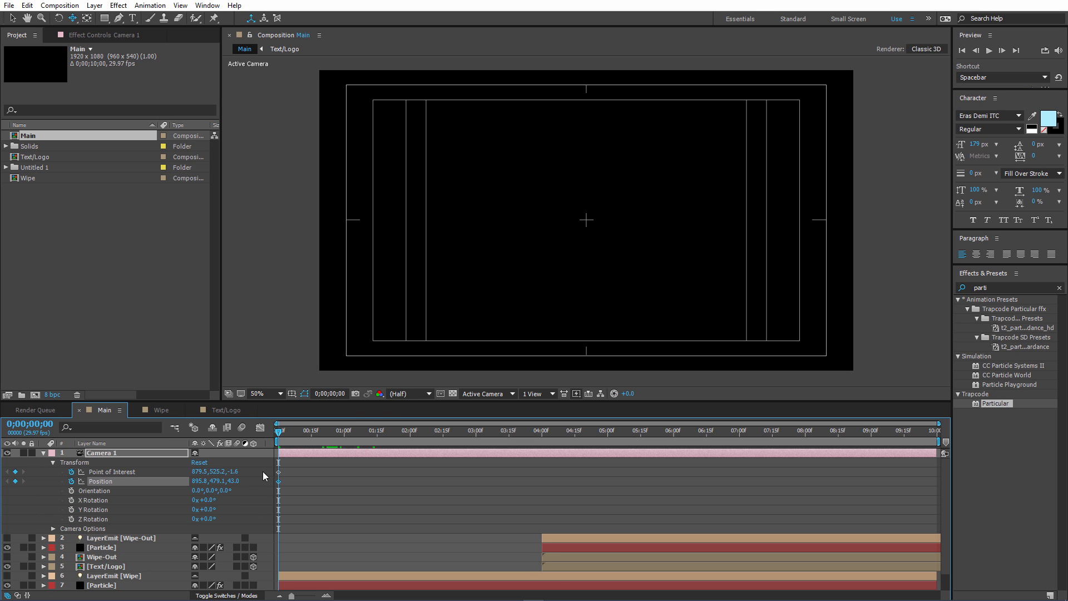
Shift Camera 1 to about 822, 464, 54 at 0;00;20, and reorder its keyframes so this view starts at 0;00;00 and the original follows.
{"action": "left_click_drag", "start_coordinate": [281, 439], "coordinate": [323, 447]}
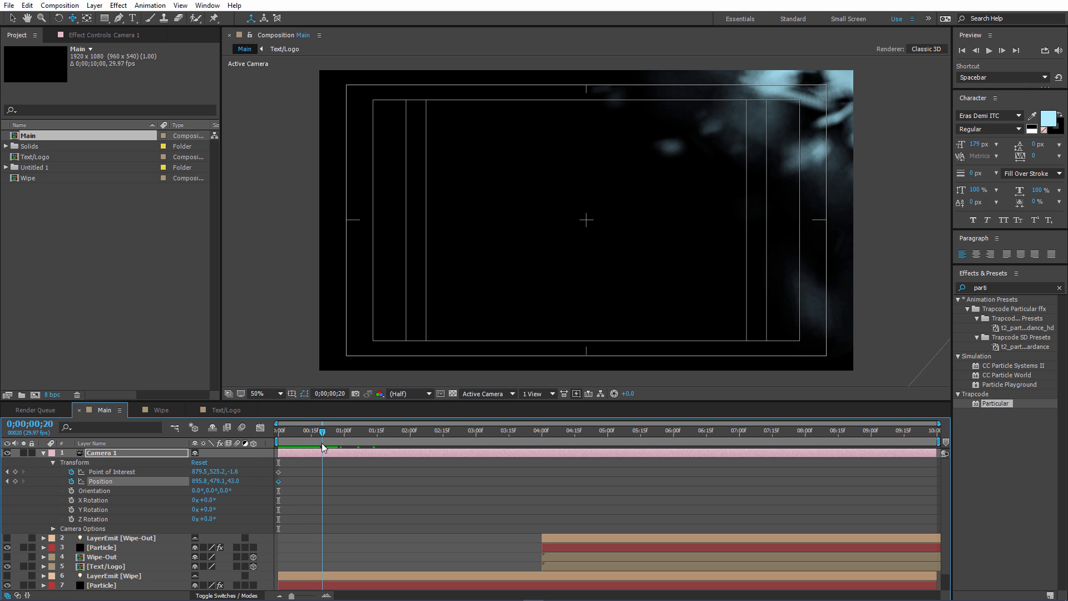
{"action": "left_click_drag", "start_coordinate": [668, 256], "coordinate": [691, 222]}
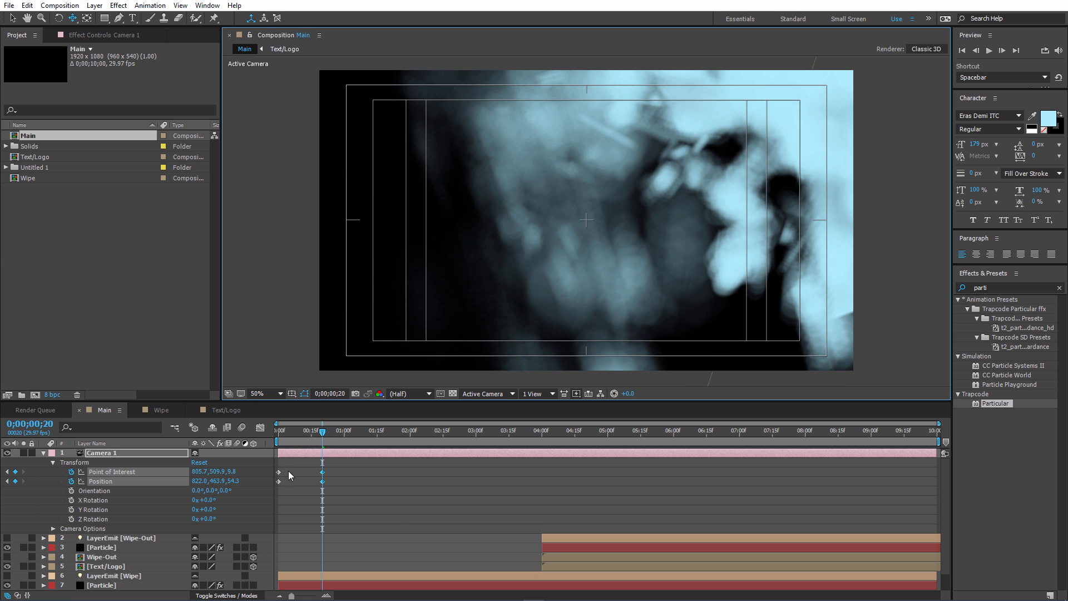
{"action": "left_click_drag", "start_coordinate": [289, 468], "coordinate": [273, 486]}
{"action": "left_click", "coordinate": [332, 469]}
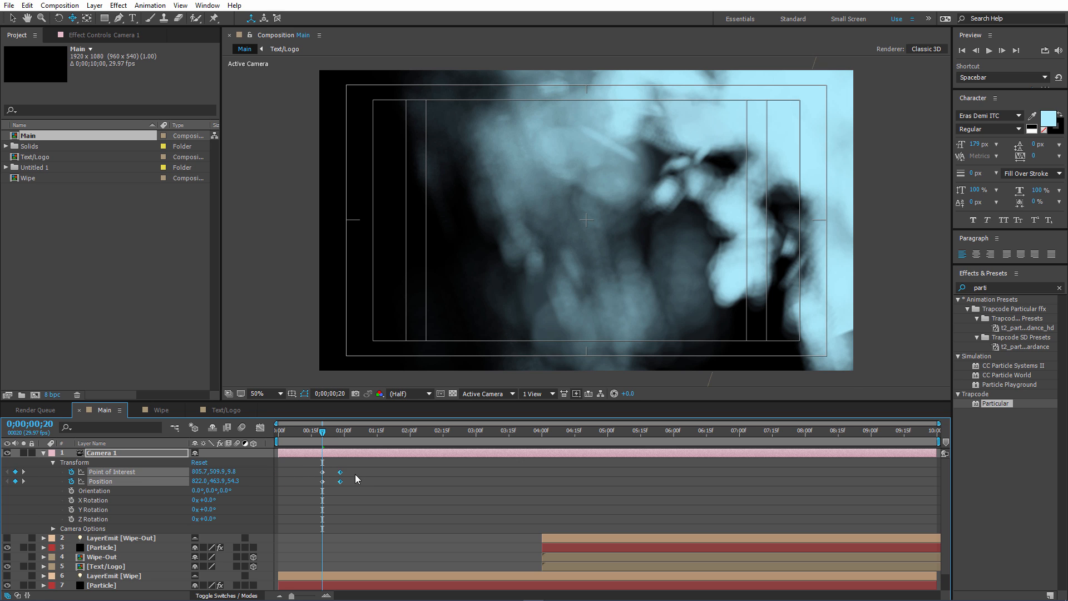
{"action": "left_click_drag", "start_coordinate": [355, 475], "coordinate": [284, 482]}
{"action": "left_click", "coordinate": [291, 486]}
Track Camera 1 further across the letters at 0;01;10 so the view fills with the text colour.
{"action": "left_click_drag", "start_coordinate": [282, 433], "coordinate": [368, 443]}
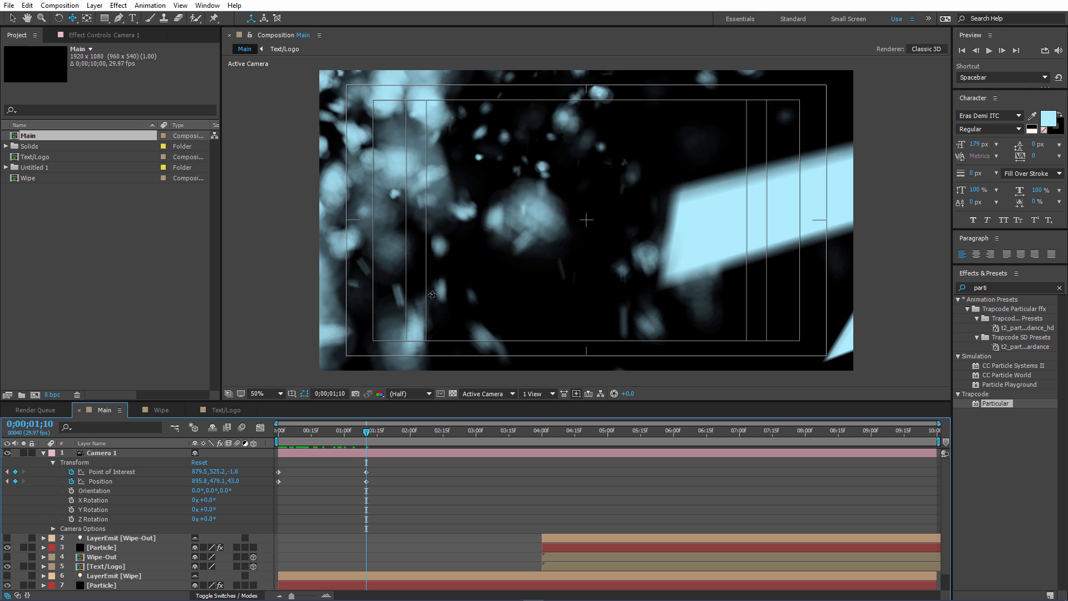
{"action": "left_click_drag", "start_coordinate": [422, 287], "coordinate": [494, 240]}
{"action": "left_click_drag", "start_coordinate": [445, 289], "coordinate": [577, 270]}
Preview the camera move through the particles from 0;00;00.
{"action": "left_click_drag", "start_coordinate": [365, 434], "coordinate": [268, 443]}
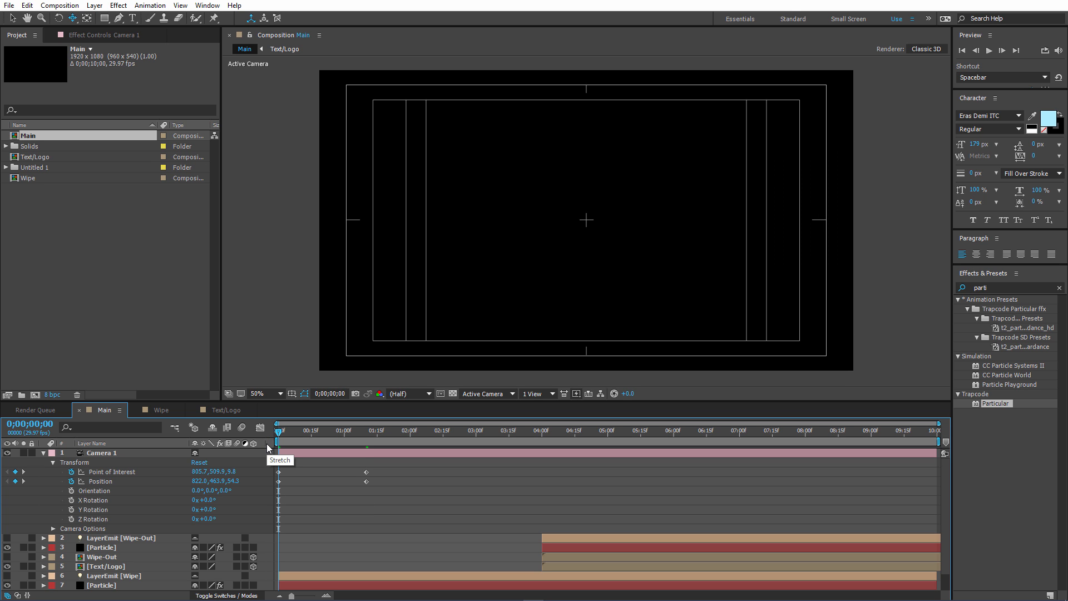
{"action": "key", "text": "space"}
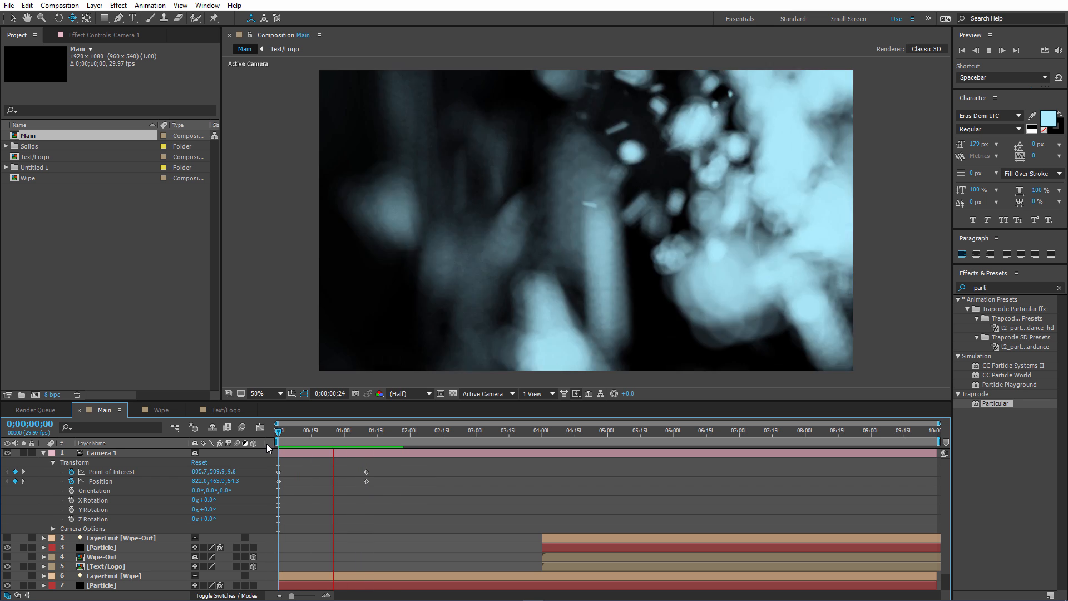
{"action": "key", "text": "space"}
At 0;01;05, create a 1920 x 1080 solid in the light cyan sampled from the letter in the composition view.
{"action": "left_click_drag", "start_coordinate": [284, 432], "coordinate": [357, 430]}
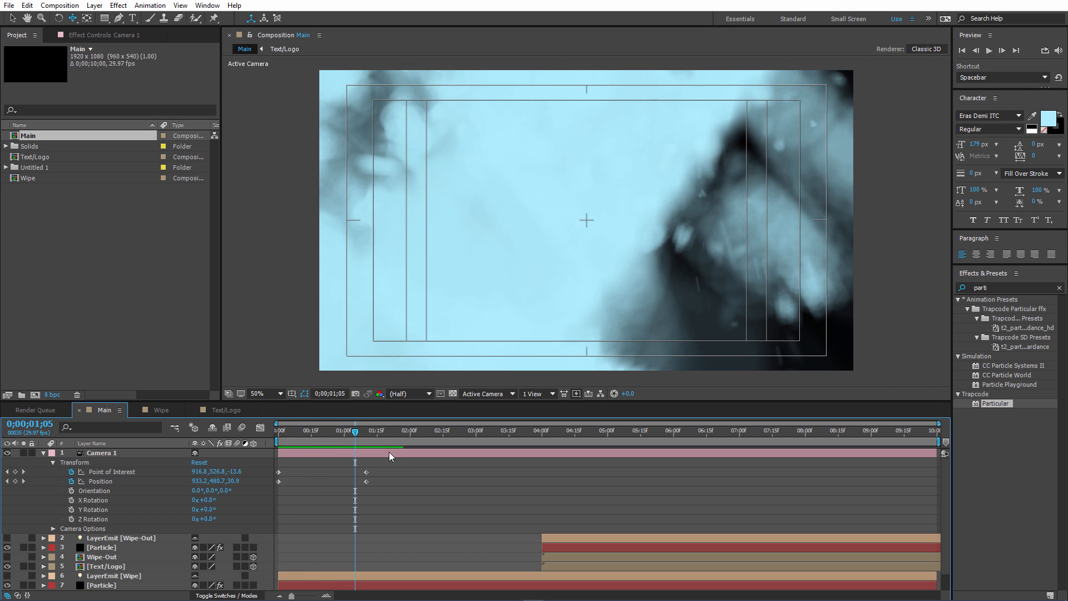
{"action": "left_click", "coordinate": [45, 453]}
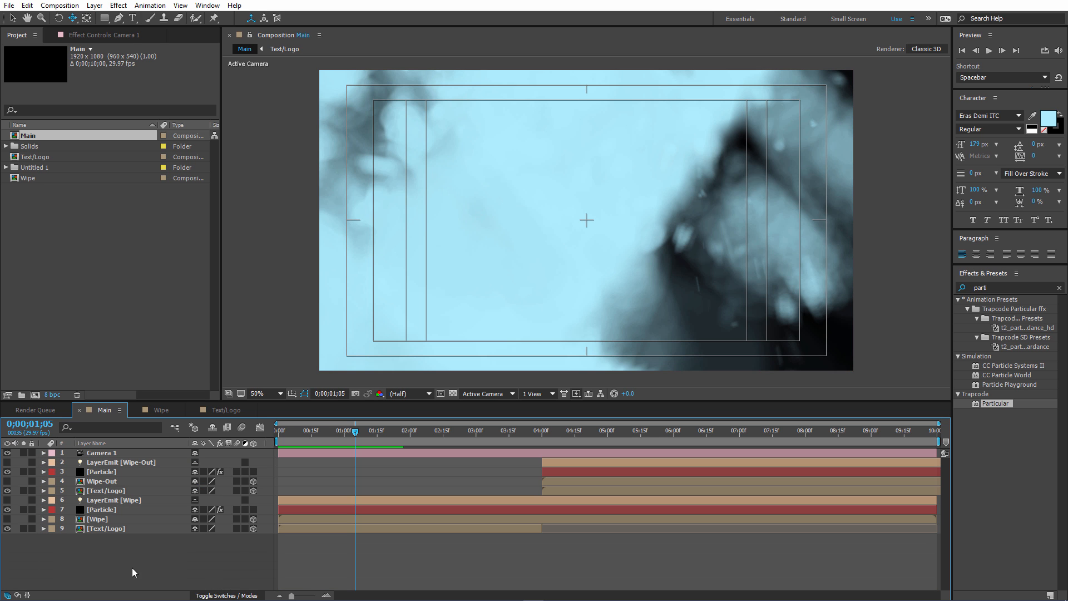
{"action": "right_click", "coordinate": [132, 564]}
{"action": "mouse_move", "coordinate": [177, 463]}
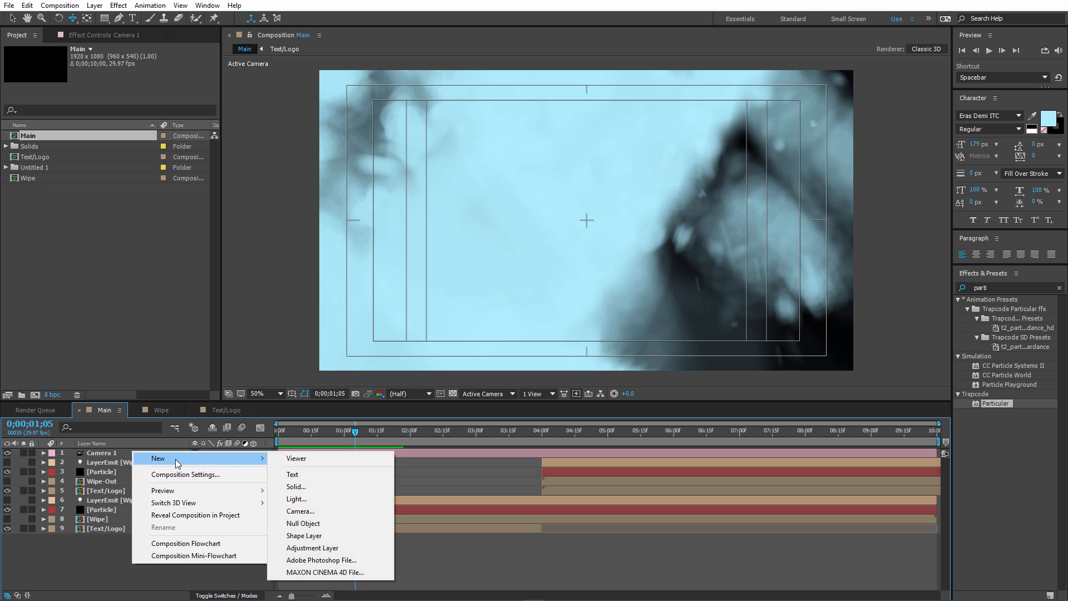
{"action": "left_click", "coordinate": [286, 483]}
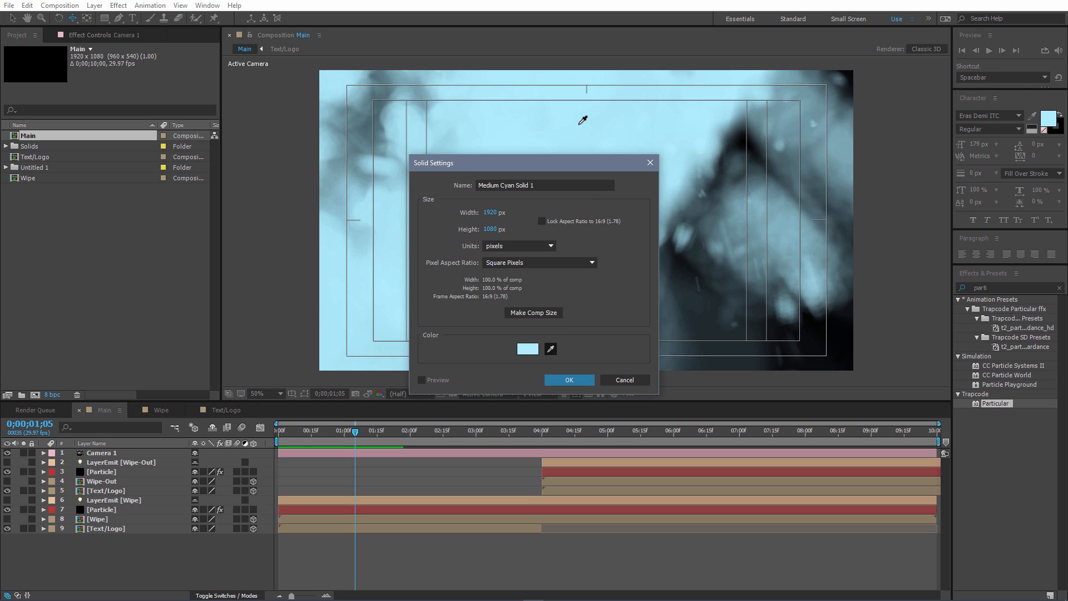
{"action": "left_click", "coordinate": [618, 118]}
{"action": "left_click", "coordinate": [572, 379]}
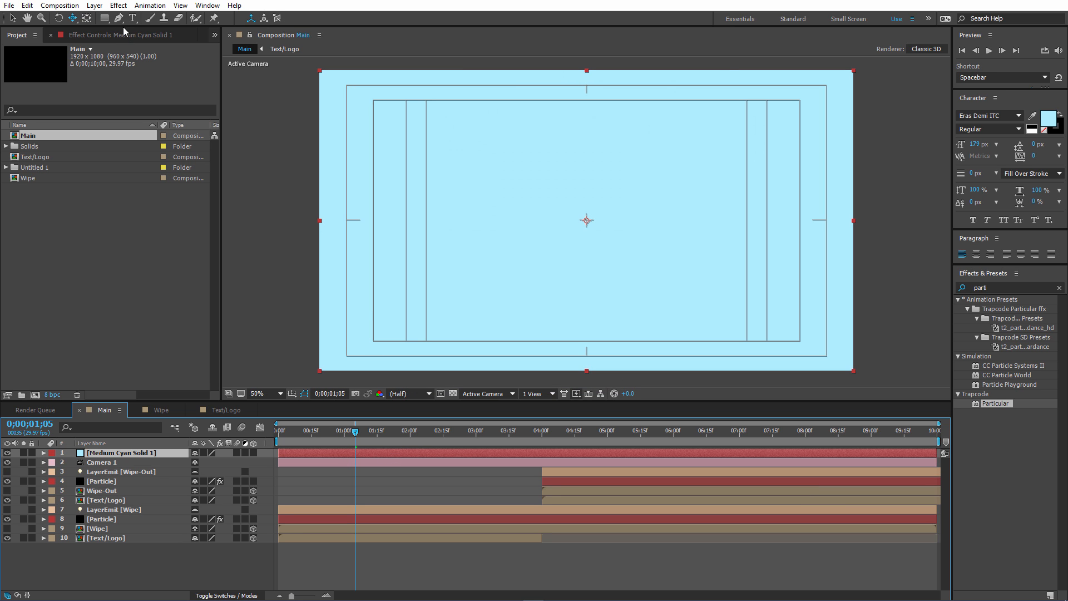
Draw a closed four-point Pen mask on the cyan solid covering roughly the left 40 percent of the frame.
{"action": "left_click", "coordinate": [118, 18]}
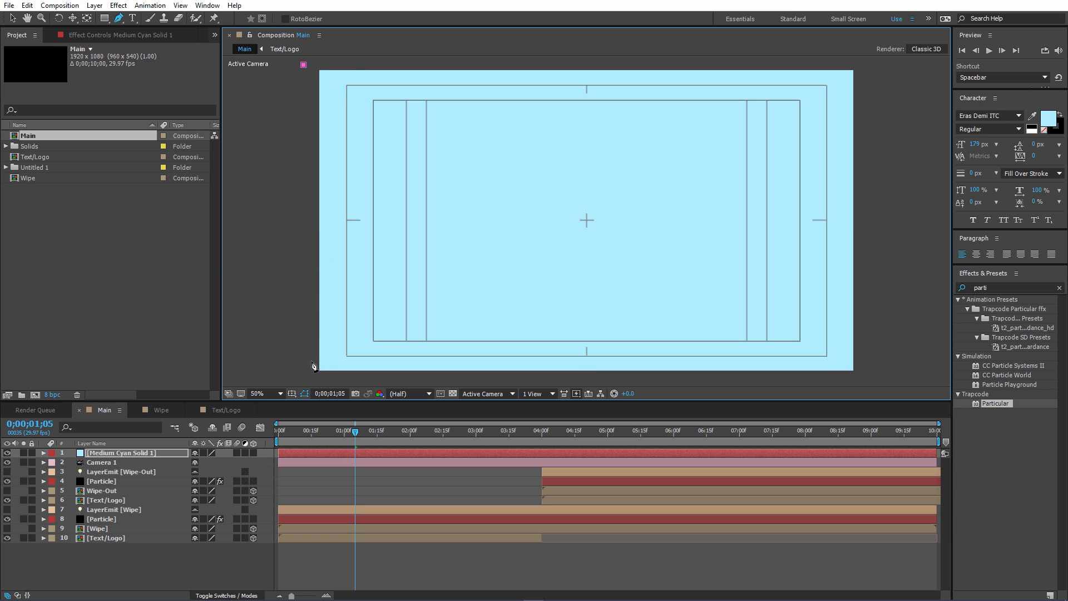
{"action": "left_click", "coordinate": [302, 378]}
{"action": "left_click", "coordinate": [512, 382]}
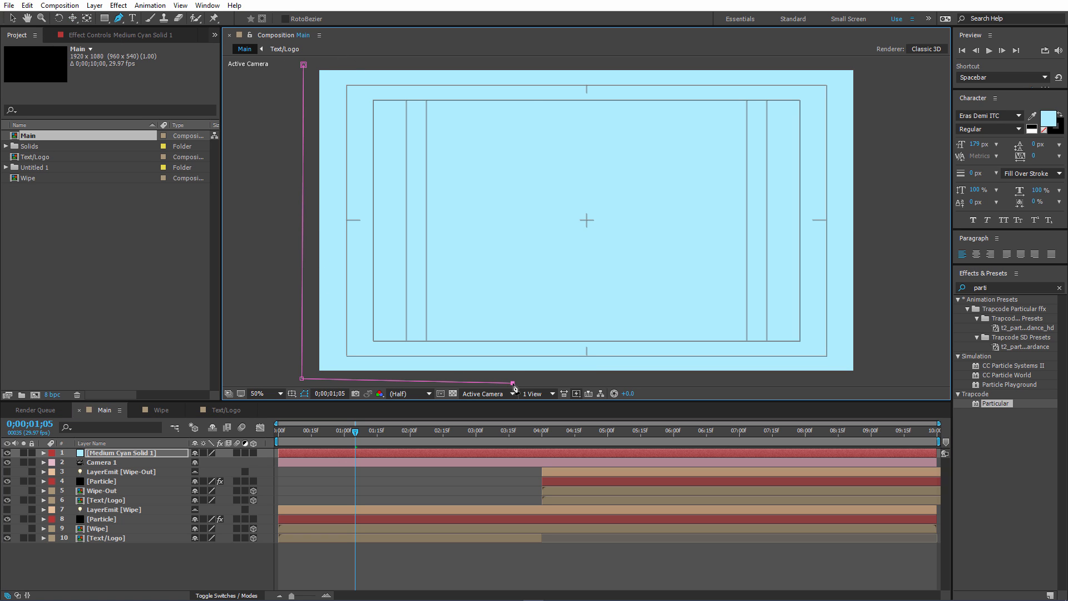
{"action": "left_click", "coordinate": [526, 62]}
{"action": "left_click", "coordinate": [303, 65]}
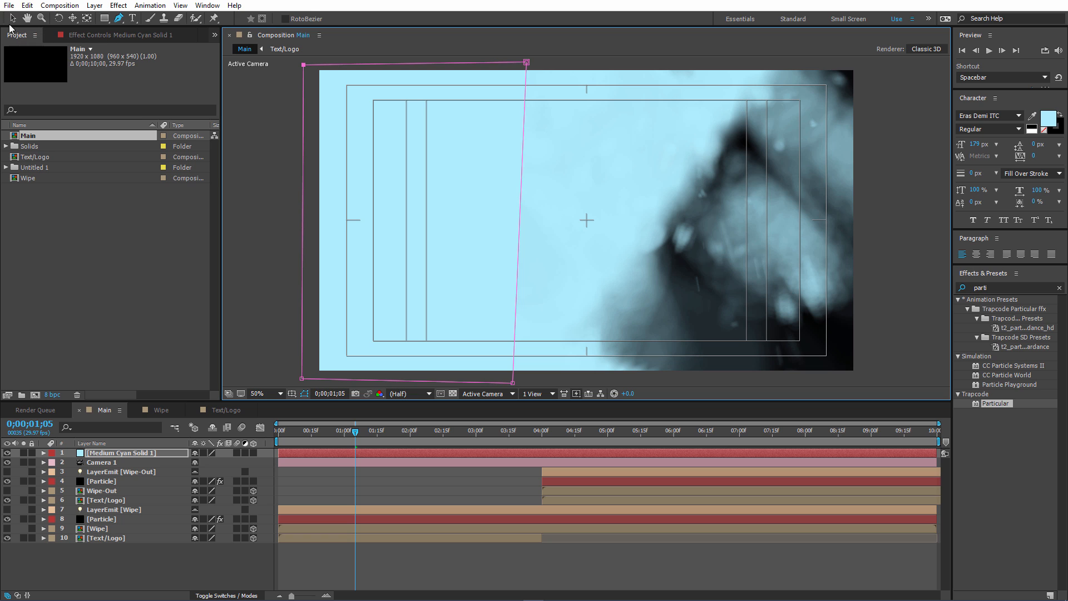
Keyframe the solid's Mask Path at 0;01;00 with the mask moved completely outside the frame's left edge.
{"action": "left_click", "coordinate": [12, 18]}
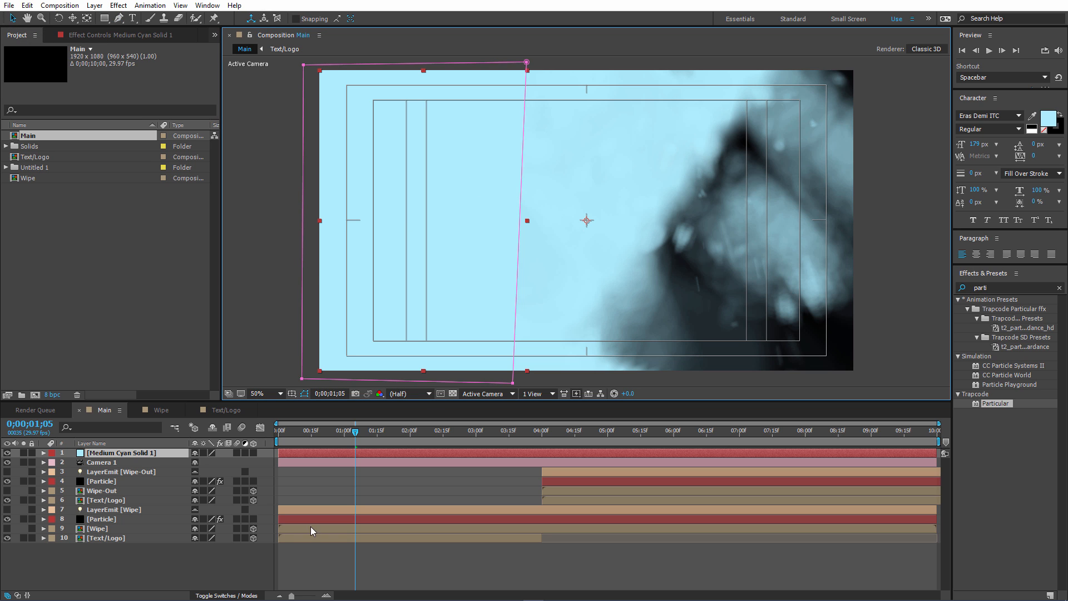
{"action": "key", "text": "m"}
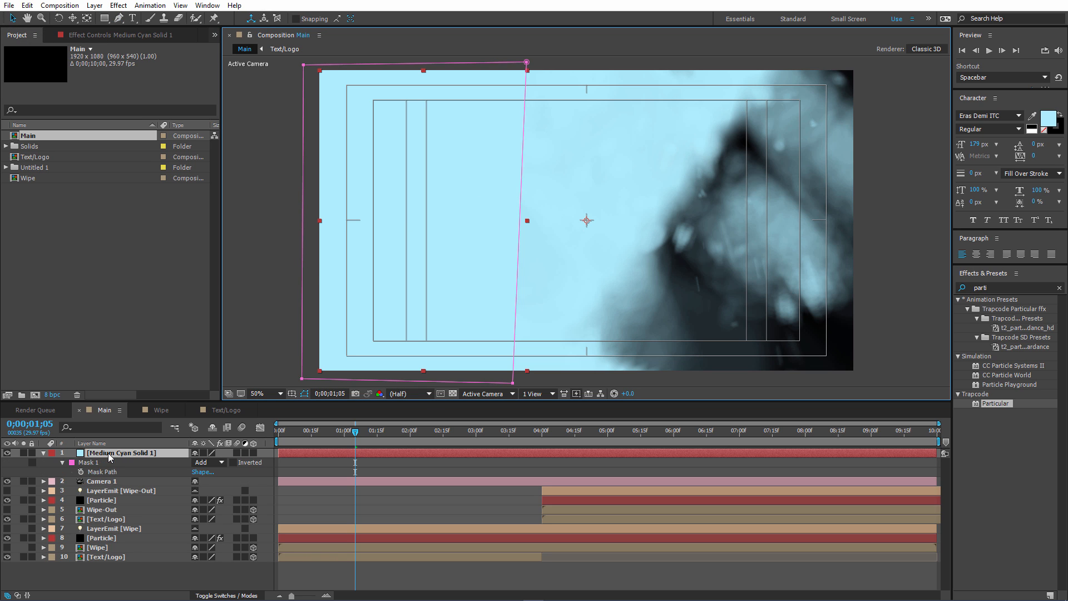
{"action": "mouse_move", "coordinate": [325, 432]}
{"action": "left_mouse_down"}
{"action": "mouse_move", "coordinate": [290, 433]}
{"action": "mouse_move", "coordinate": [344, 431]}
{"action": "left_mouse_up"}
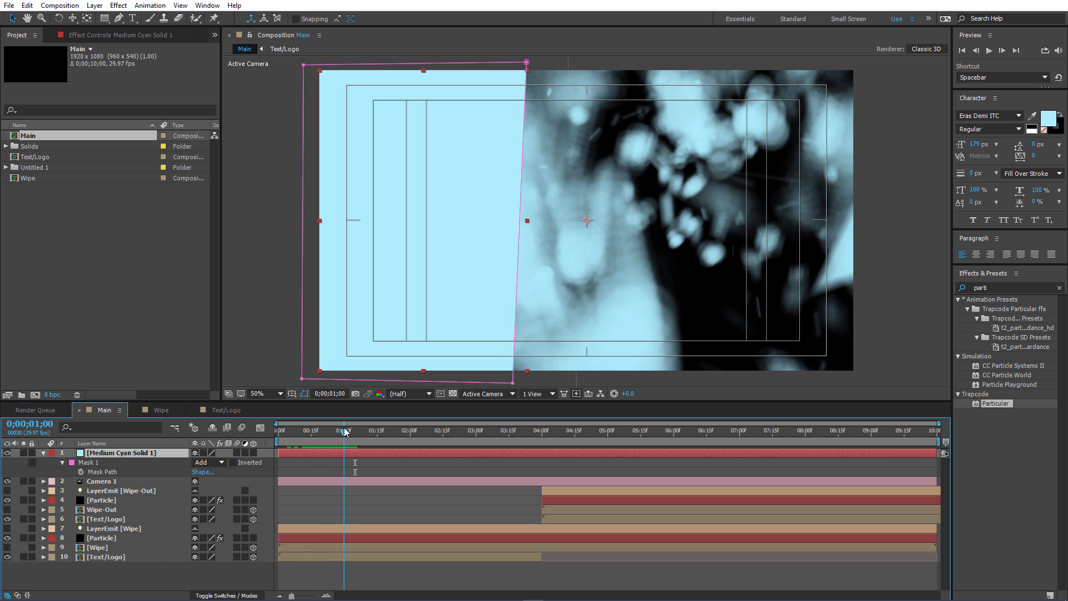
{"action": "left_click", "coordinate": [81, 471]}
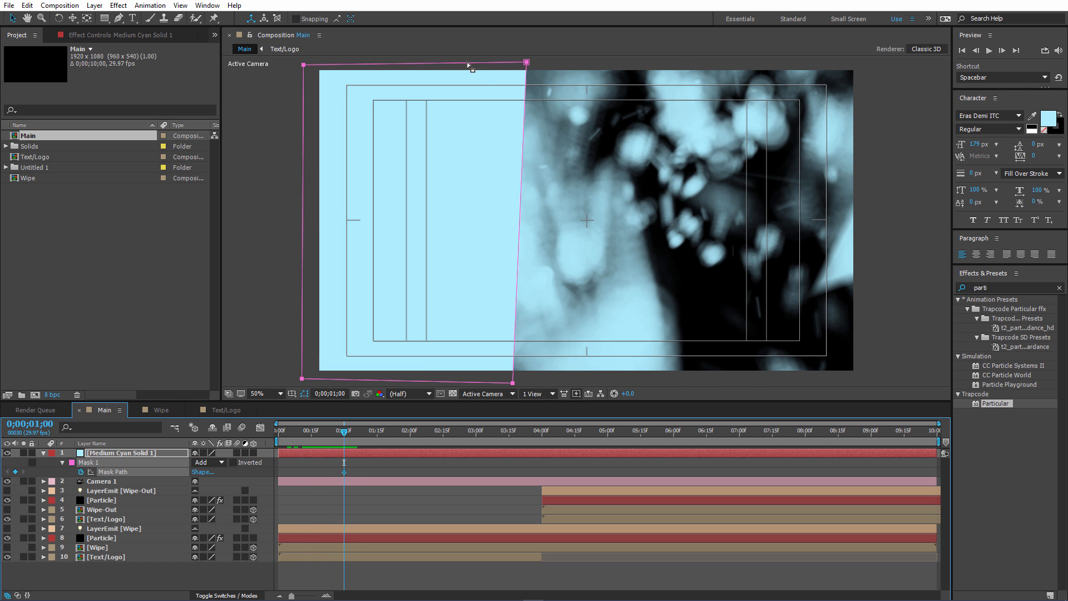
{"action": "left_click_drag", "start_coordinate": [471, 66], "coordinate": [252, 65]}
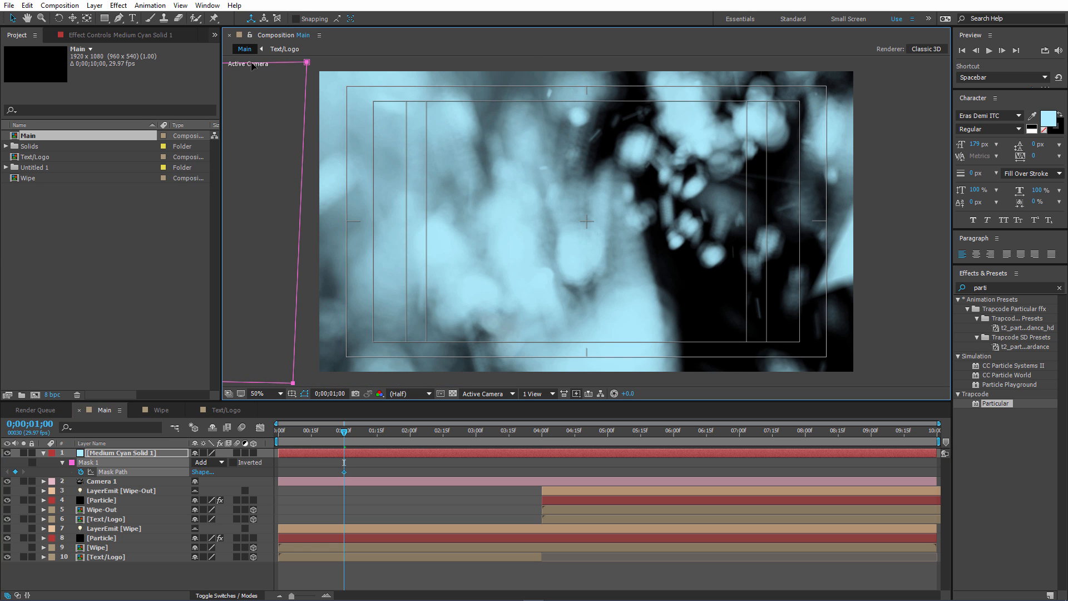
{"action": "left_click", "coordinate": [311, 288]}
{"action": "left_click_drag", "start_coordinate": [307, 62], "coordinate": [288, 65]}
At 0;01;05, extend the mask's right-hand points past the frame's right edge so the cyan solid covers the whole frame.
{"action": "left_click_drag", "start_coordinate": [345, 434], "coordinate": [357, 434]}
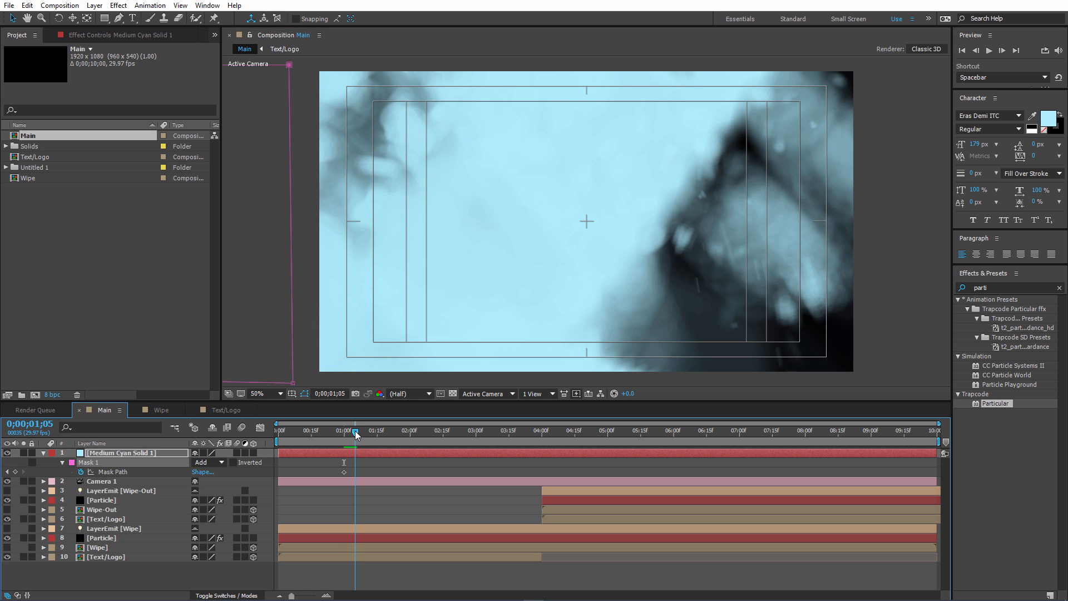
{"action": "left_click_drag", "start_coordinate": [279, 63], "coordinate": [590, 55]}
{"action": "left_click_drag", "start_coordinate": [292, 383], "coordinate": [640, 385]}
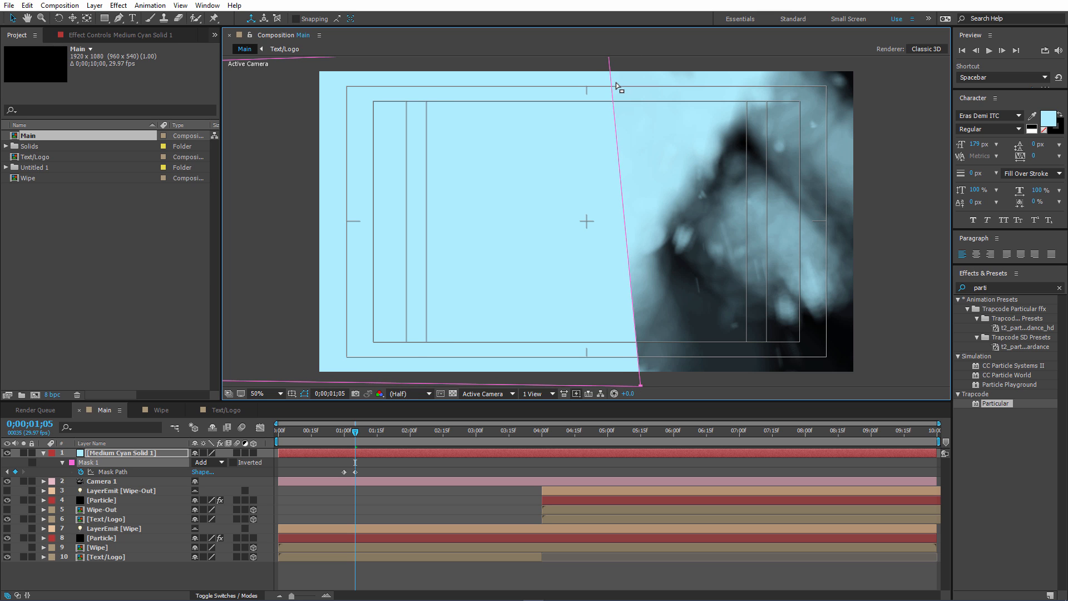
{"action": "scroll", "coordinate": [616, 87], "scroll_direction": "down", "scroll_amount": 2}
{"action": "left_click_drag", "start_coordinate": [597, 132], "coordinate": [641, 130]}
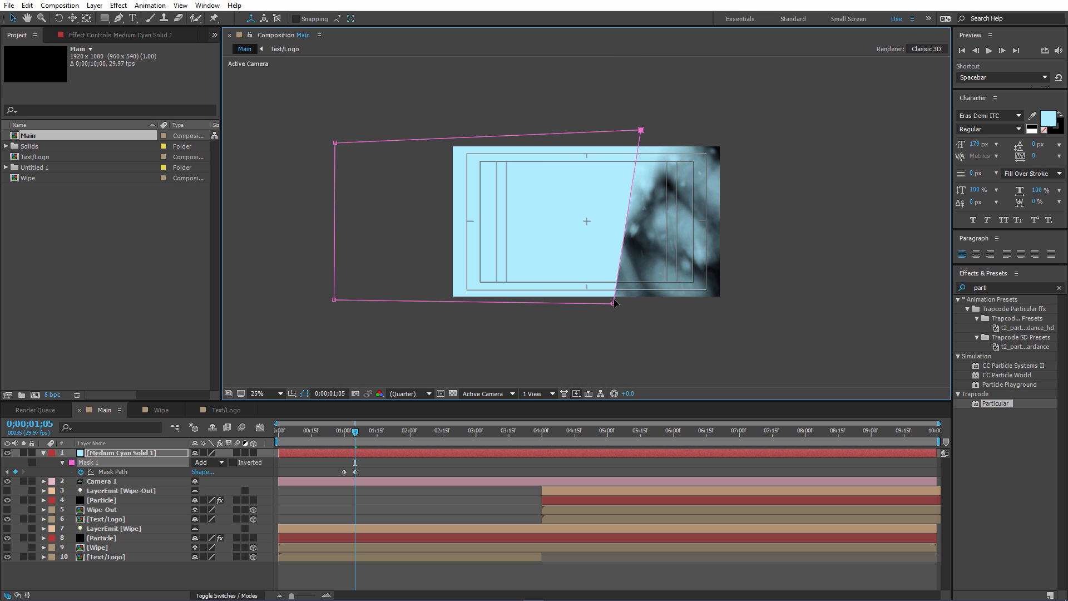
{"action": "left_click_drag", "start_coordinate": [615, 303], "coordinate": [678, 307]}
{"action": "left_click_drag", "start_coordinate": [640, 130], "coordinate": [727, 131]}
{"action": "left_click_drag", "start_coordinate": [679, 307], "coordinate": [732, 302]}
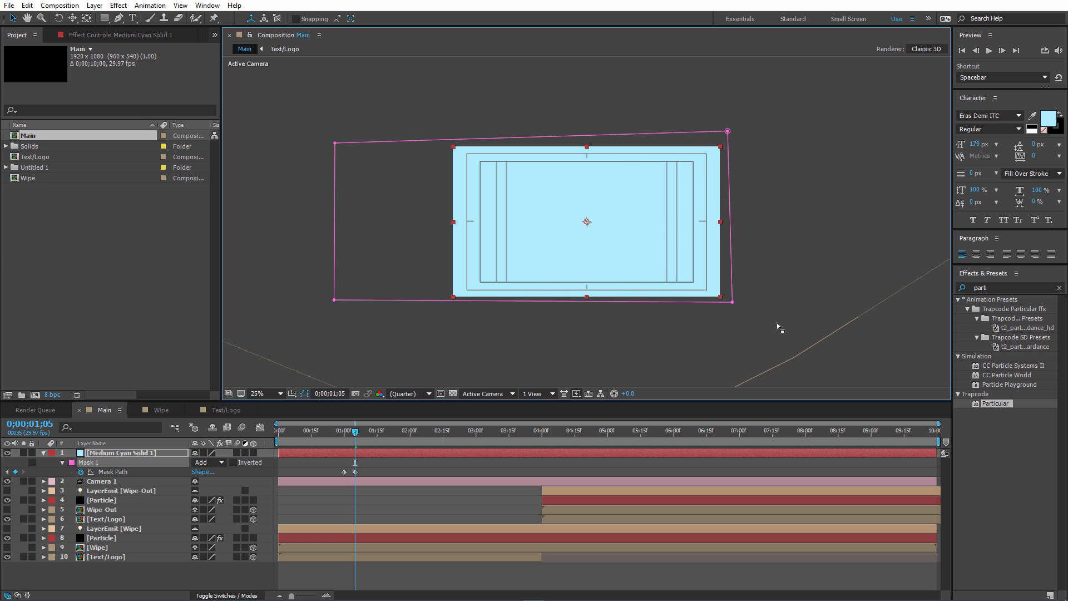
Move the cyan solid's second Mask Path keyframe to 0;01;09.
{"action": "scroll", "coordinate": [668, 314], "scroll_direction": "up", "scroll_amount": 2}
{"action": "left_click_drag", "start_coordinate": [356, 471], "coordinate": [365, 471]}
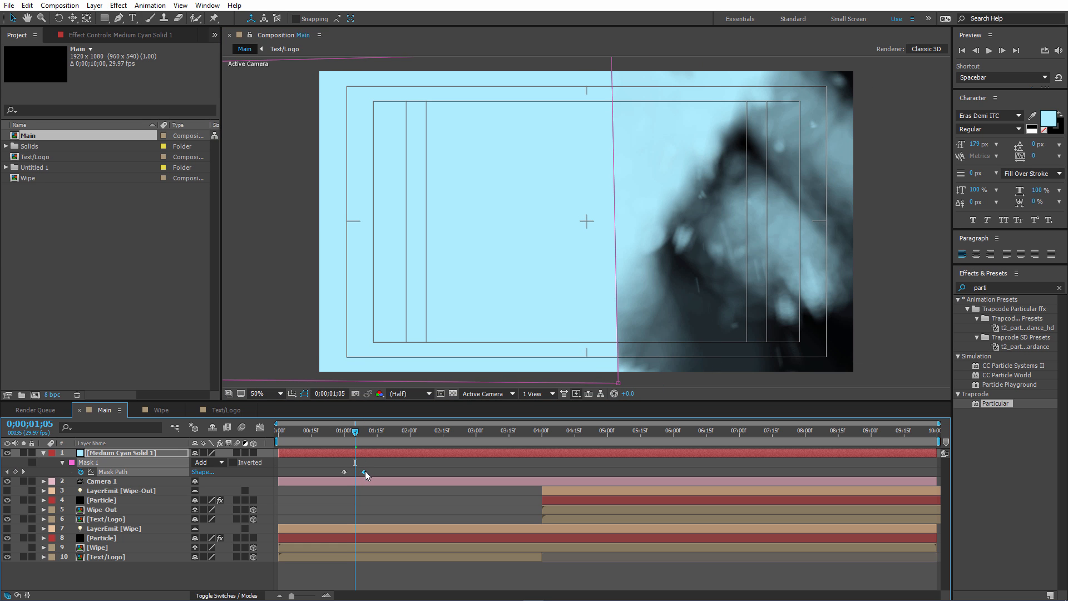
With the solid temporarily hidden, track Camera 1 sideways at its 0;01;10 keyframes to about Position 961.5, 484.0, 23.9.
{"action": "left_click", "coordinate": [123, 481]}
{"action": "key", "text": "u"}
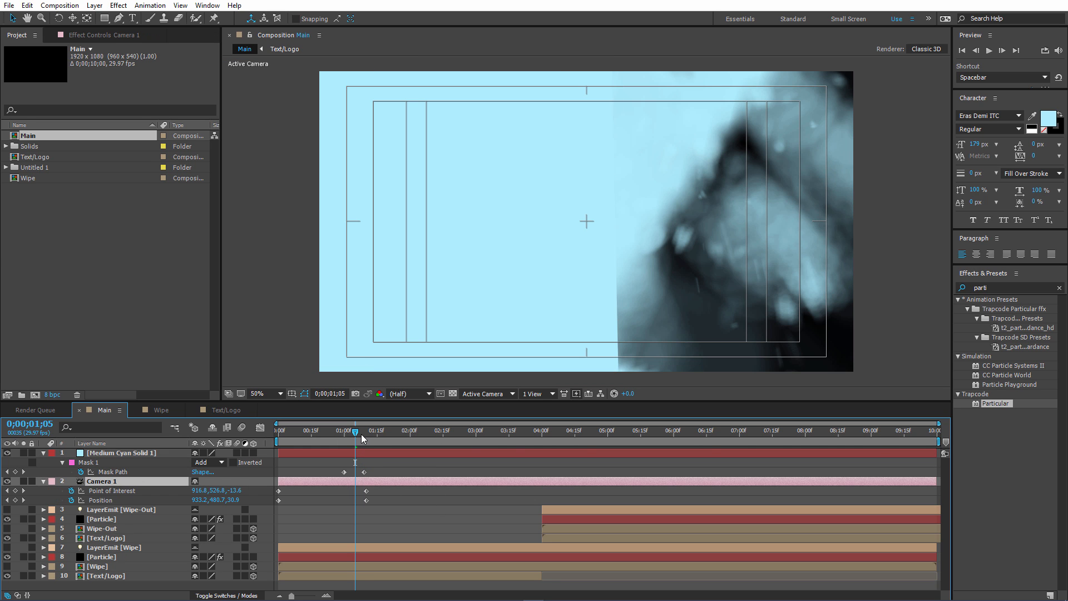
{"action": "left_click_drag", "start_coordinate": [362, 438], "coordinate": [371, 438]}
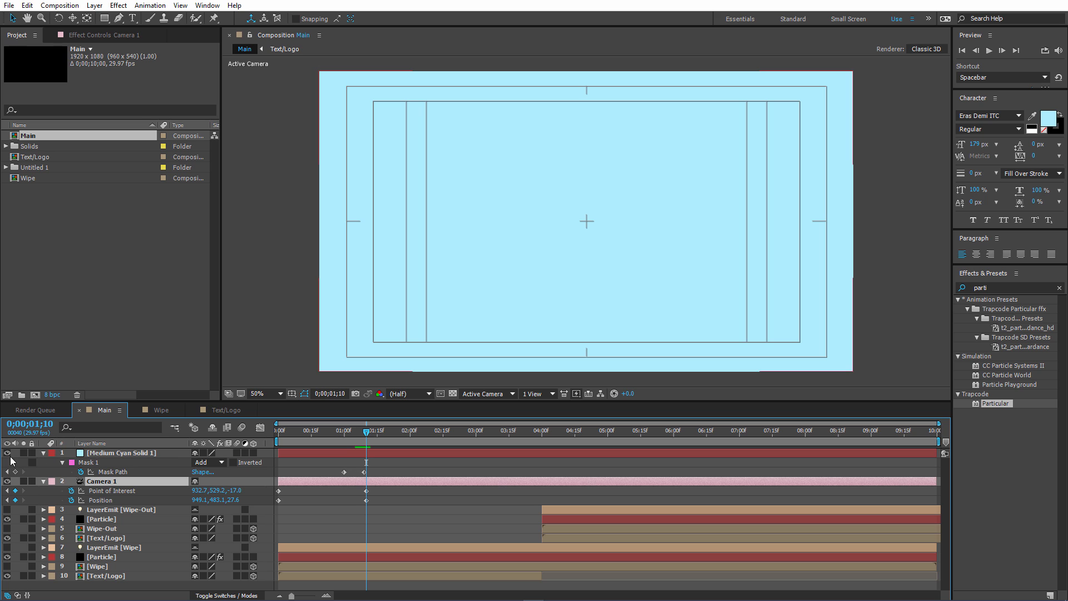
{"action": "left_click", "coordinate": [72, 19]}
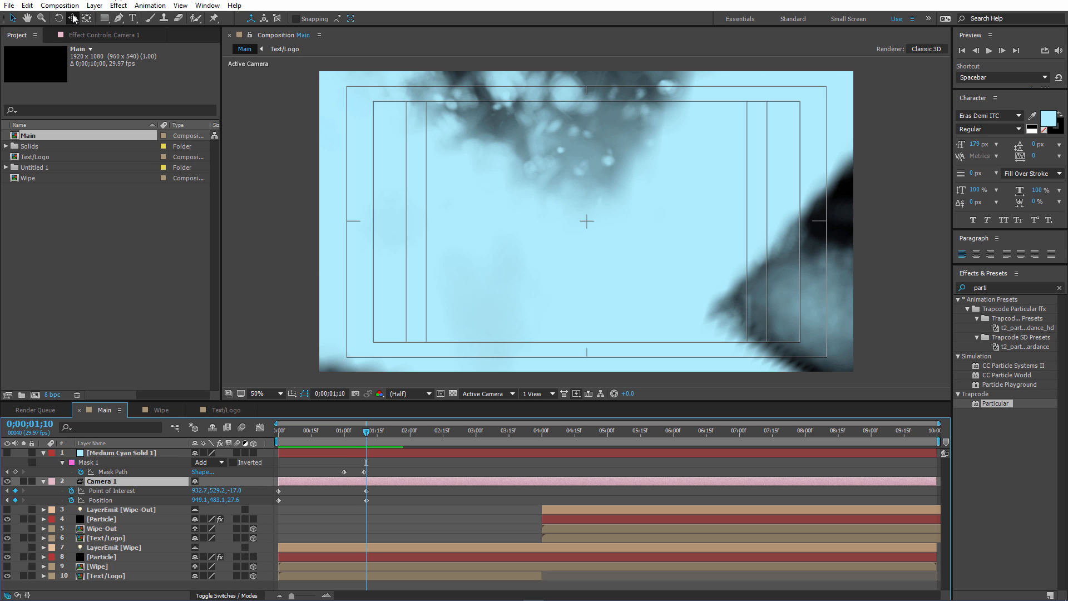
{"action": "left_click_drag", "start_coordinate": [665, 238], "coordinate": [725, 231]}
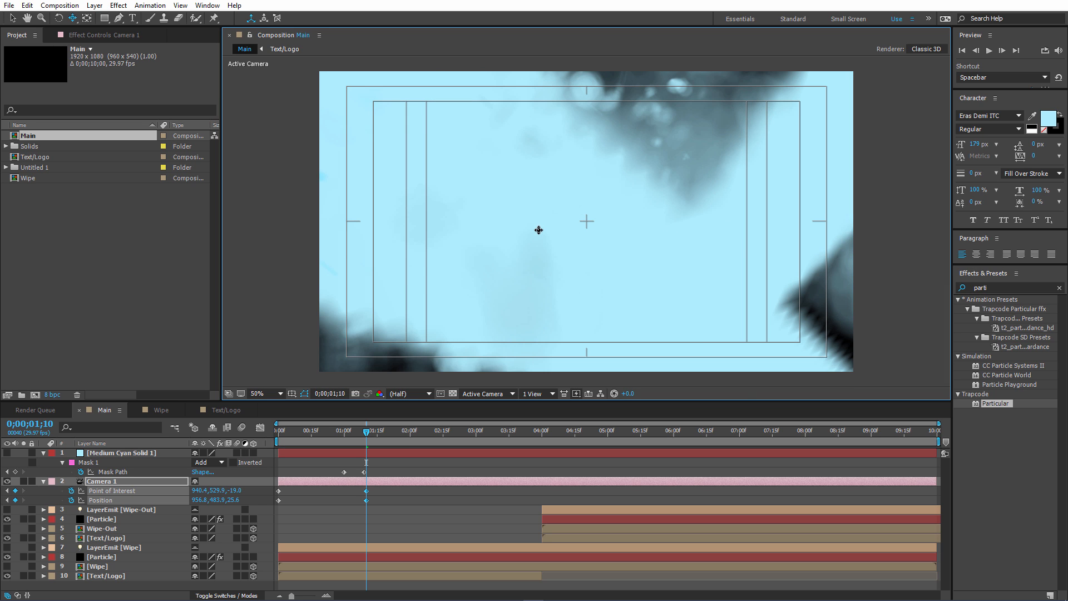
{"action": "left_click_drag", "start_coordinate": [558, 229], "coordinate": [578, 229]}
{"action": "left_click_drag", "start_coordinate": [368, 436], "coordinate": [355, 437]}
{"action": "left_click", "coordinate": [7, 452]}
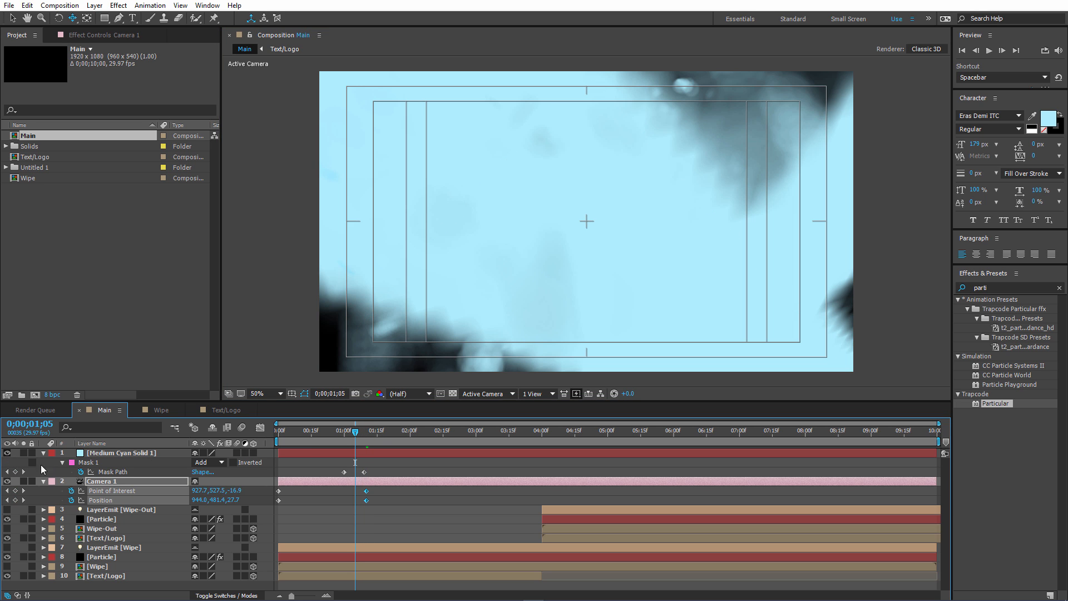
Soften the cyan solid's mask edge with a Mask Feather of 185 pixels.
{"action": "left_click", "coordinate": [62, 463]}
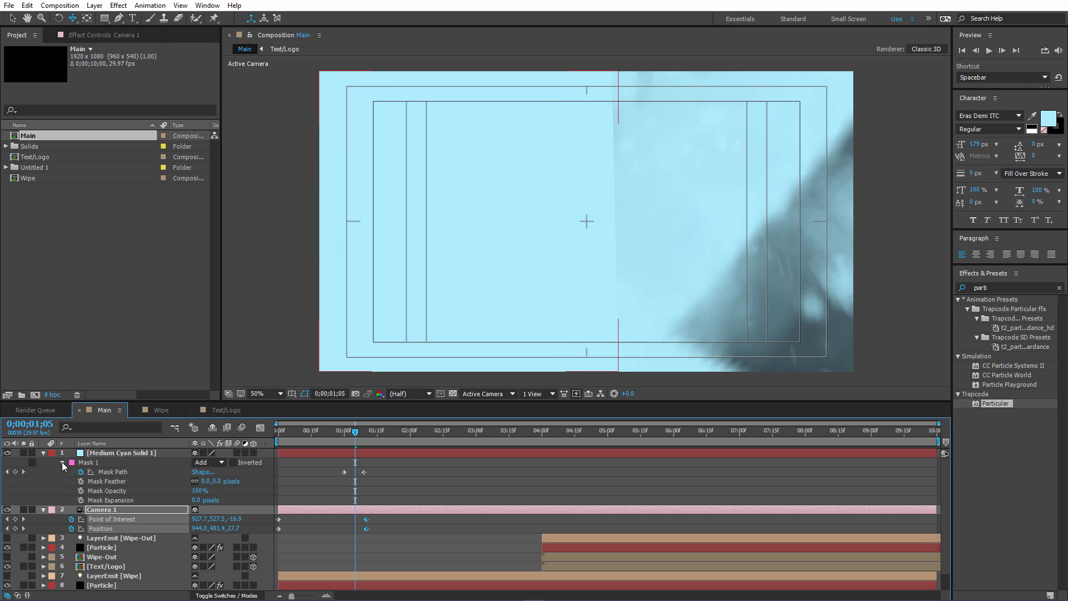
{"action": "left_click_drag", "start_coordinate": [214, 481], "coordinate": [304, 462]}
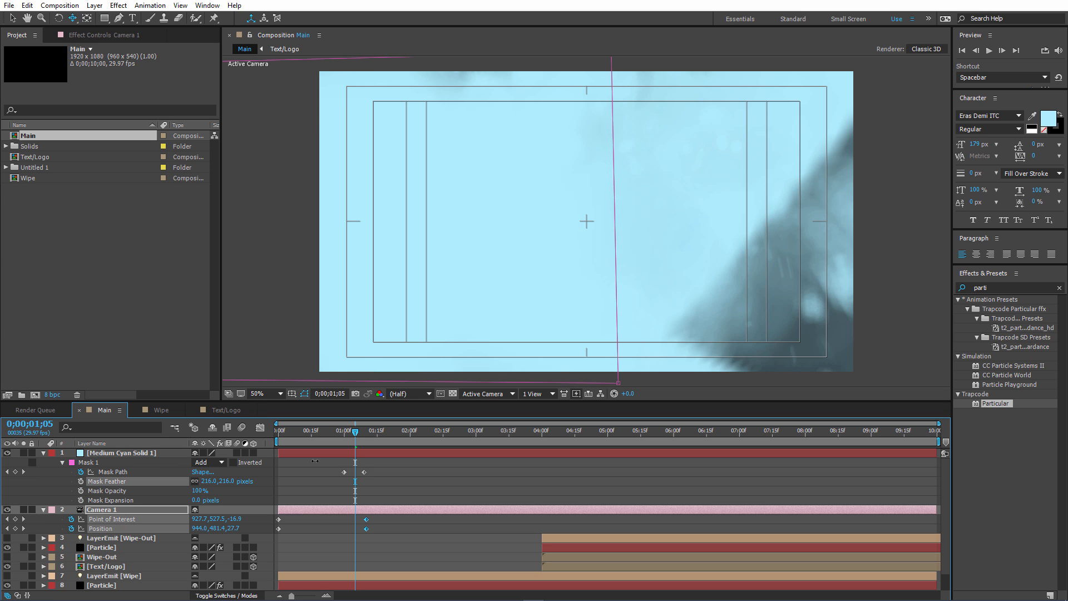
{"action": "left_click", "coordinate": [324, 453]}
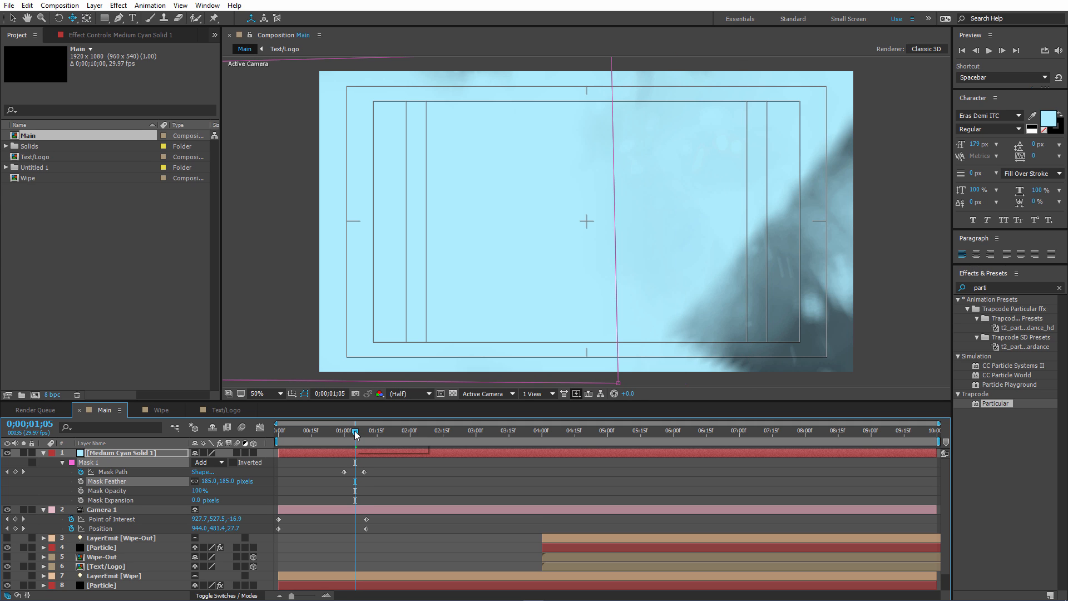
Check the frame at 0;01;10 and play the composition from the beginning to review the feathered wipe.
{"action": "left_click_drag", "start_coordinate": [356, 435], "coordinate": [367, 432]}
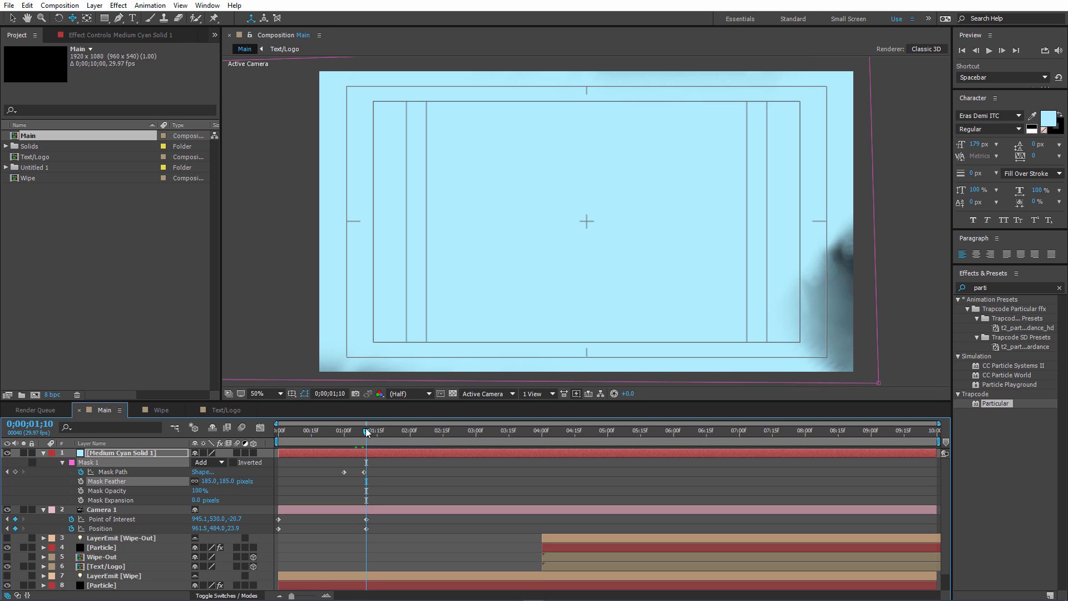
{"action": "key", "text": "Home"}
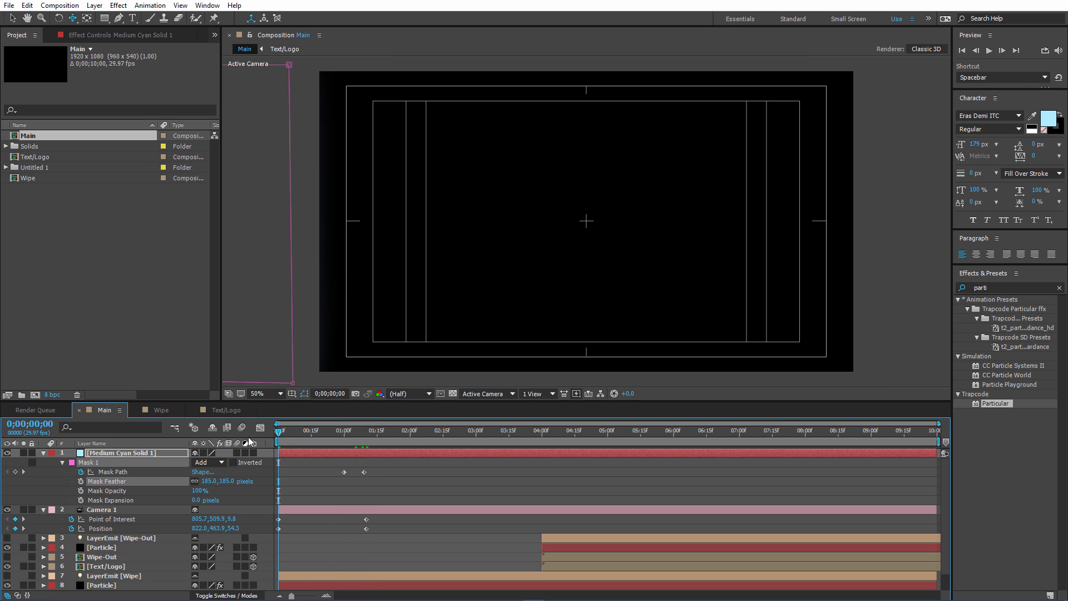
{"action": "key", "text": "space"}
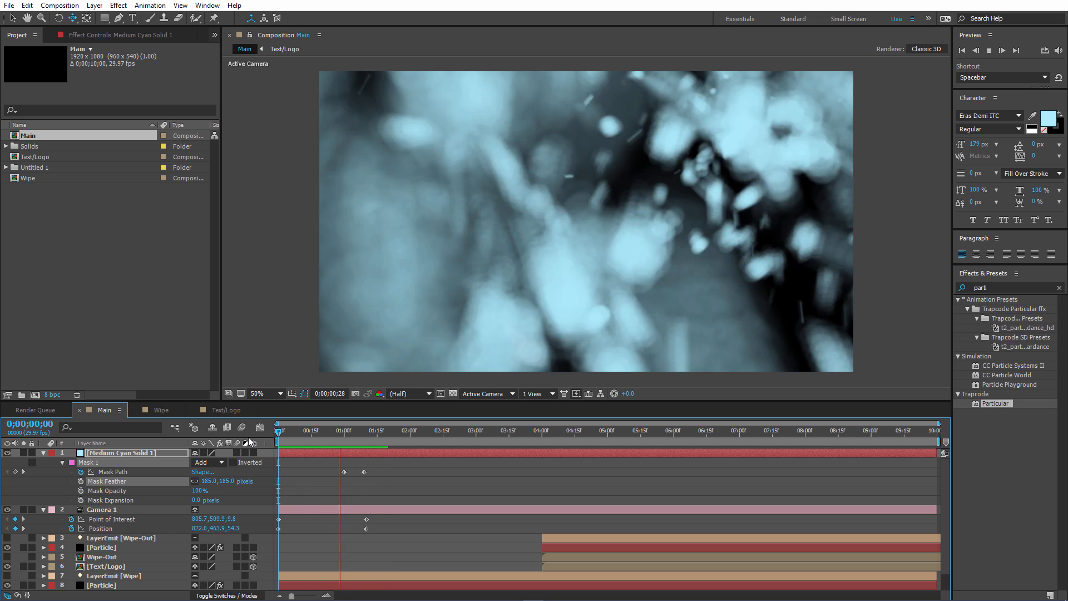
{"action": "key", "text": "space"}
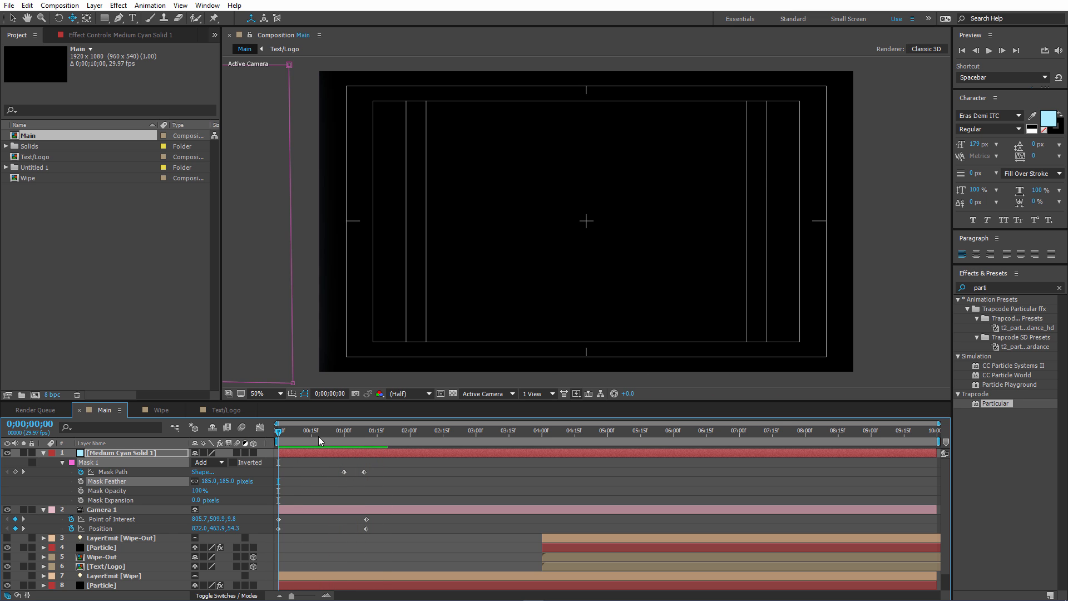
Delay the start of the wipe by moving the solid's first Mask Path keyframe to 0;01;03.
{"action": "left_click_drag", "start_coordinate": [322, 437], "coordinate": [350, 431]}
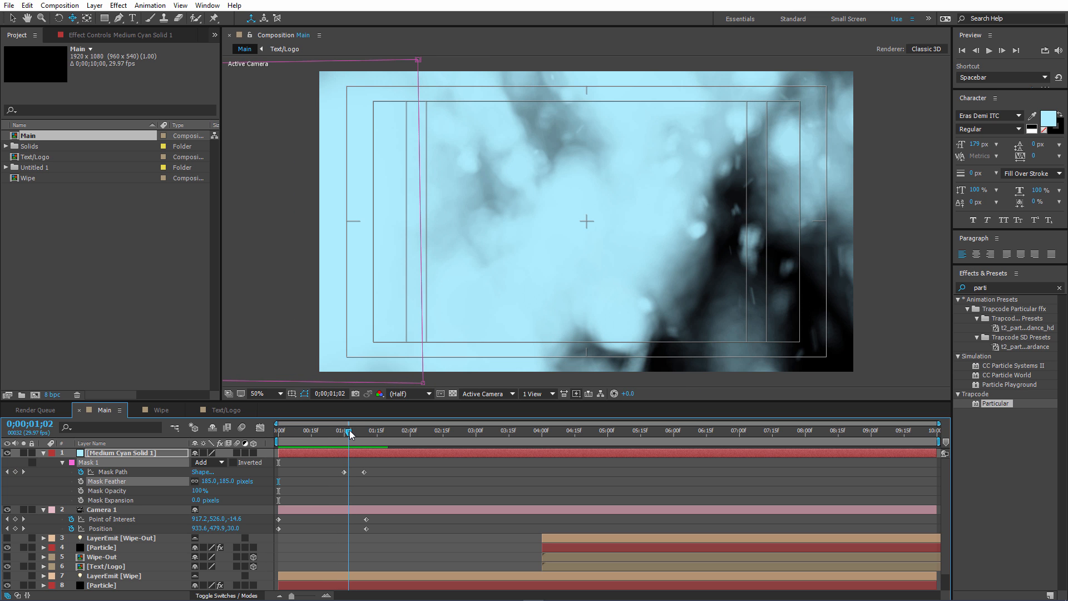
{"action": "left_click_drag", "start_coordinate": [345, 473], "coordinate": [349, 473]}
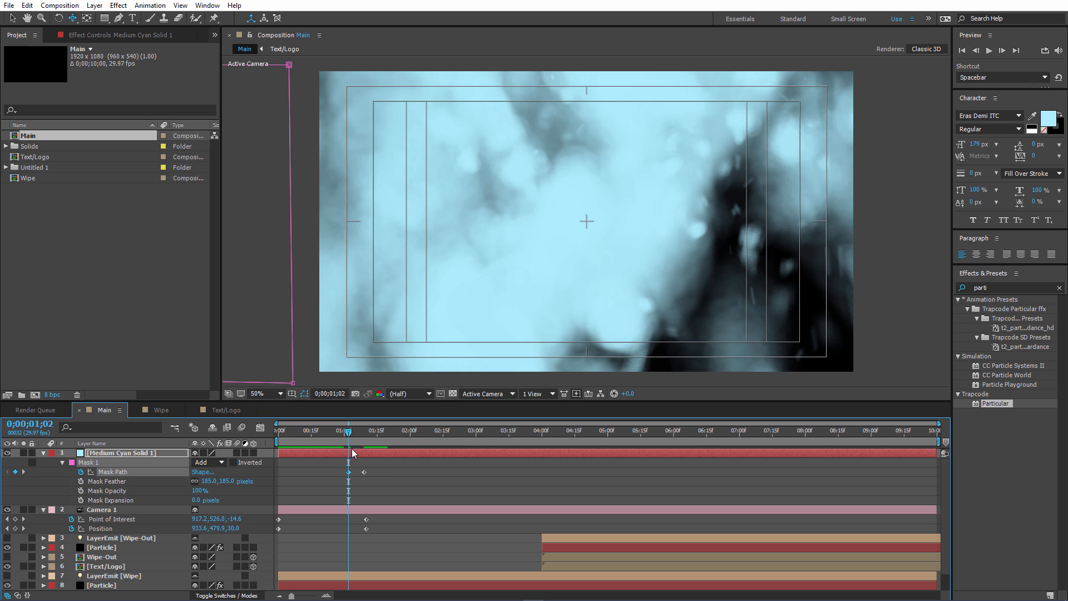
{"action": "left_click_drag", "start_coordinate": [349, 433], "coordinate": [352, 432]}
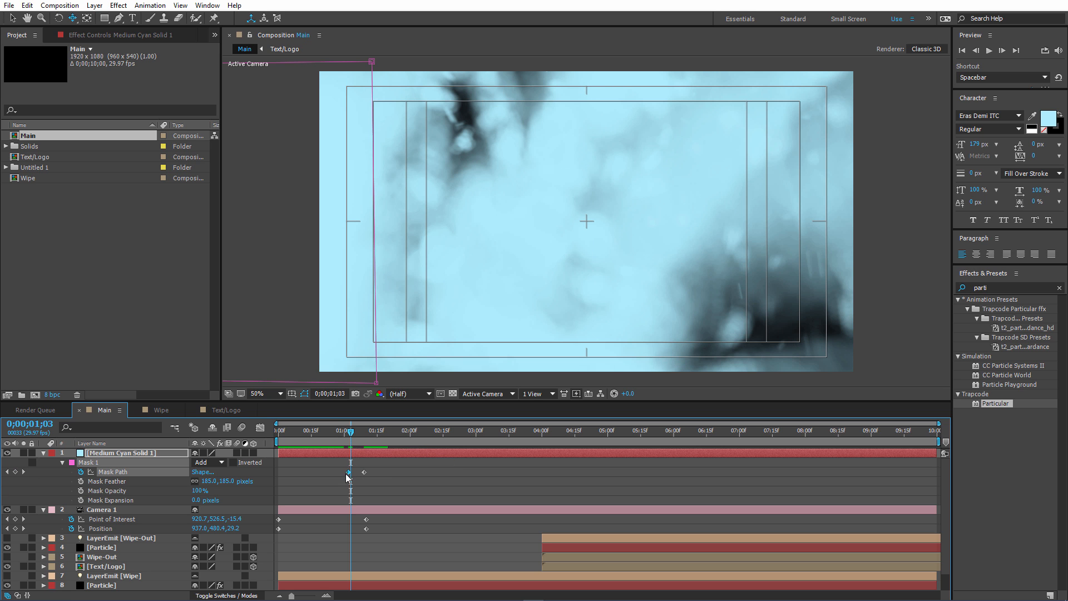
{"action": "left_click_drag", "start_coordinate": [347, 473], "coordinate": [357, 434]}
Preview the retimed wipe and examine the frames from 0;01;01 to 0;01;09 for uncovered areas.
{"action": "key", "text": "space"}
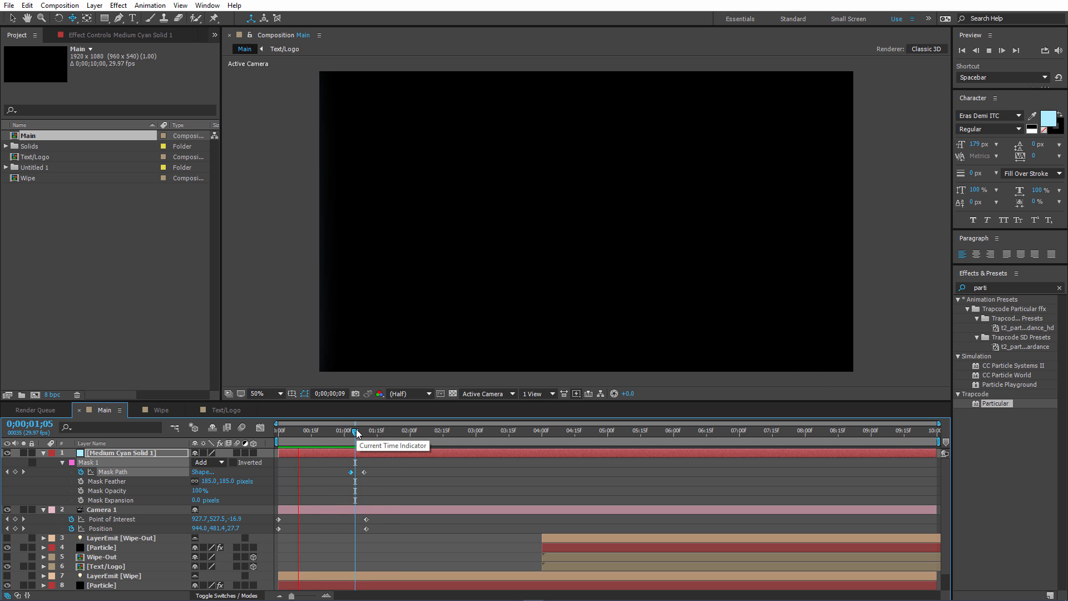
{"action": "key", "text": "space"}
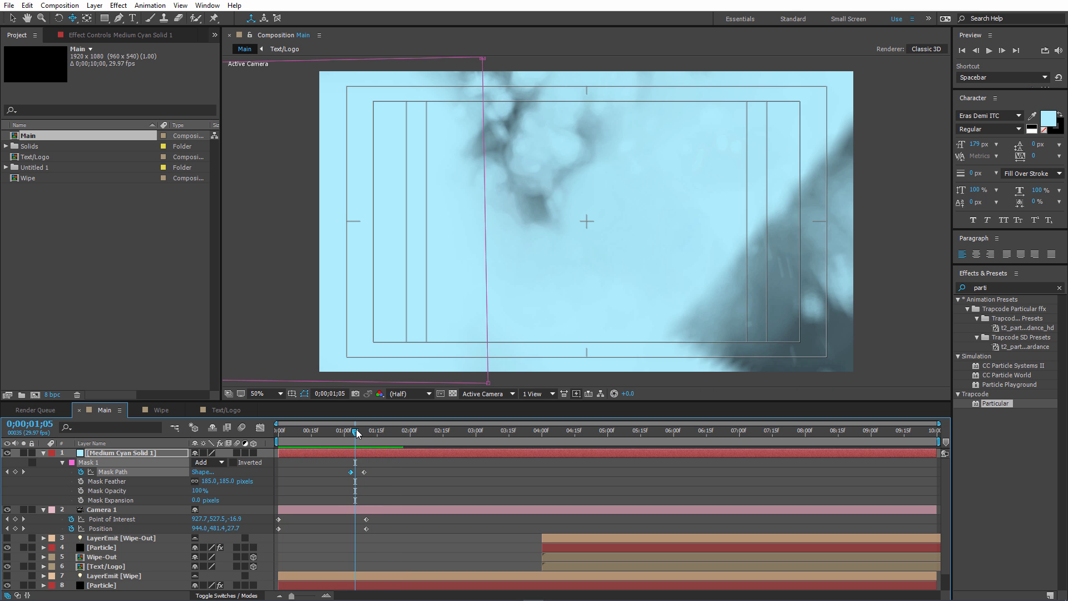
{"action": "left_click_drag", "start_coordinate": [355, 437], "coordinate": [347, 433]}
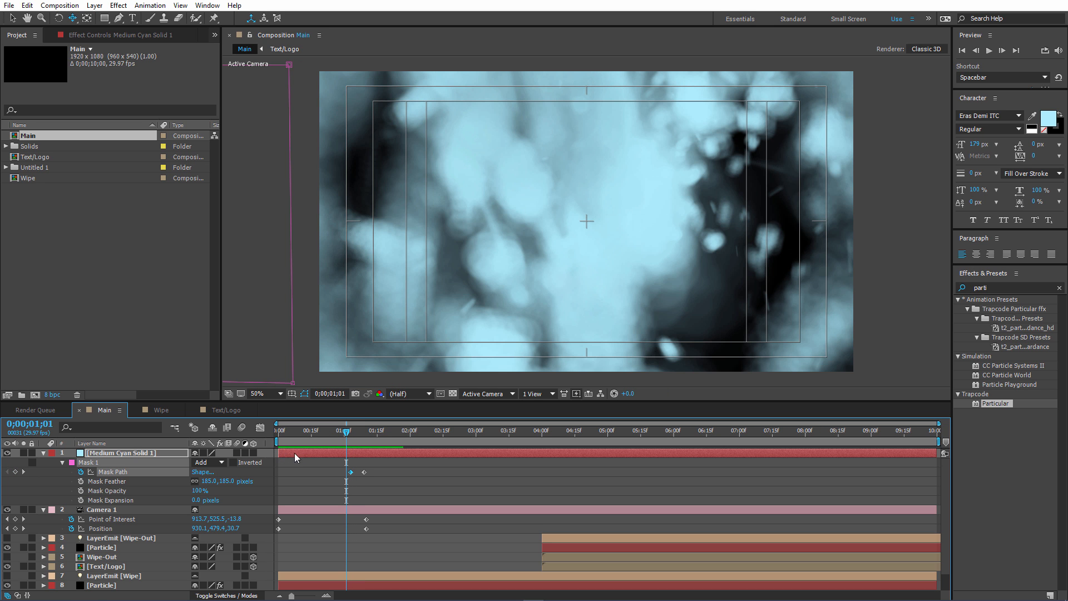
{"action": "left_click_drag", "start_coordinate": [351, 435], "coordinate": [362, 432]}
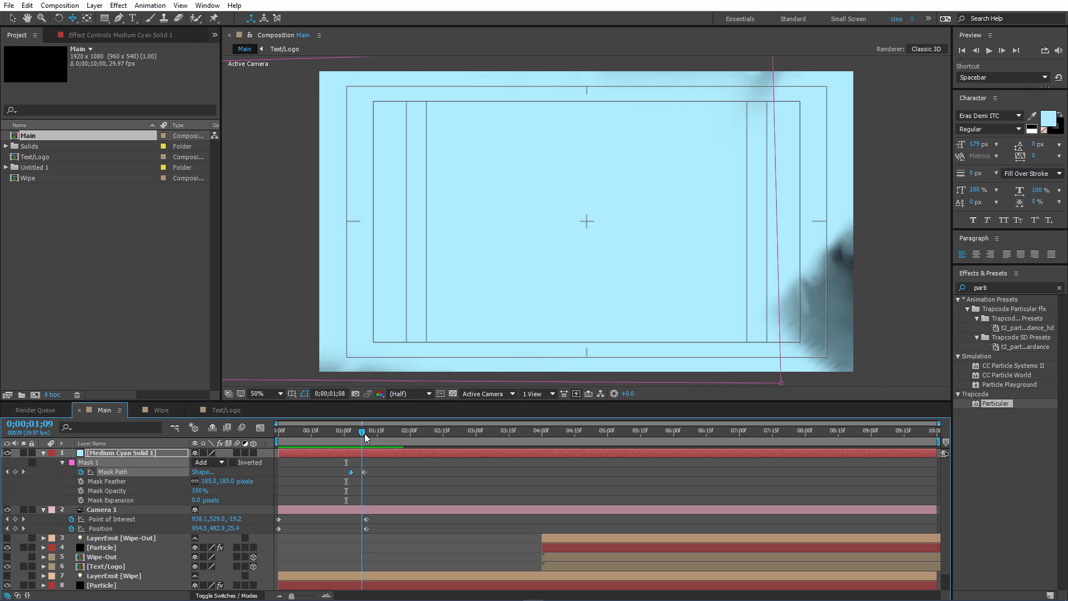
{"action": "left_click_drag", "start_coordinate": [364, 433], "coordinate": [365, 433]}
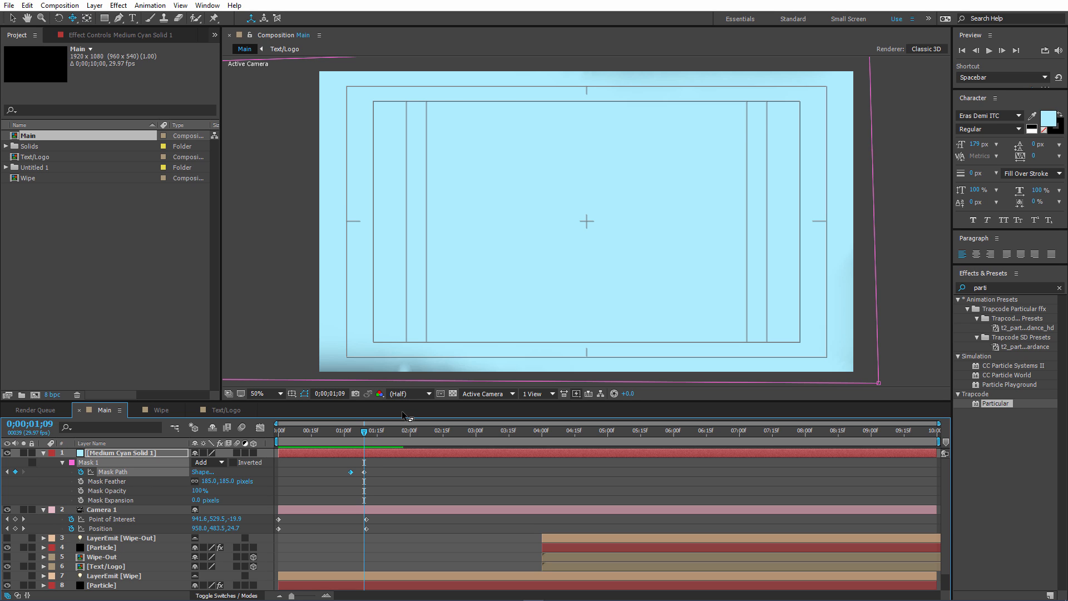
Keyframe the solid's Mask Expansion at 0 pixels on 0;01;08 and 577 pixels on 0;01;09 to cover the frame.
{"action": "key", "text": "Page_Up"}
{"action": "left_click", "coordinate": [81, 500]}
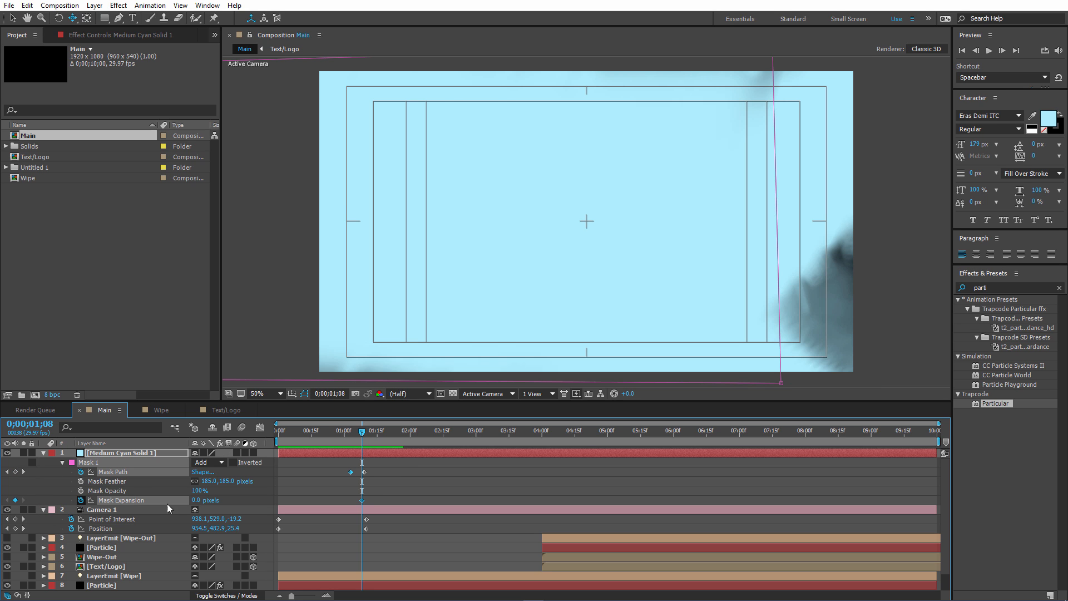
{"action": "key", "text": "Page_Down"}
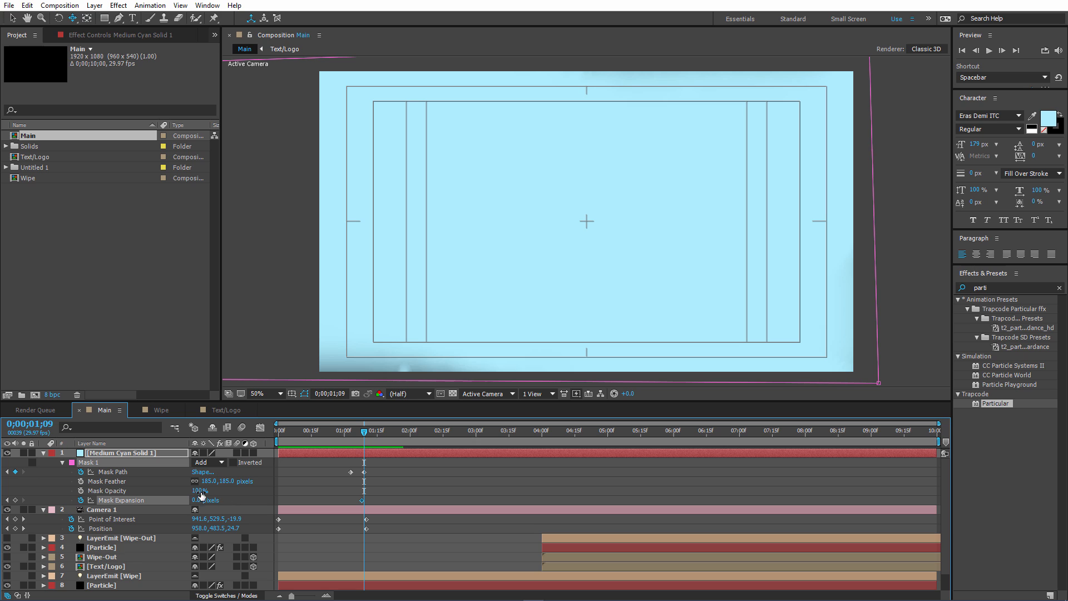
{"action": "left_click_drag", "start_coordinate": [205, 501], "coordinate": [363, 473]}
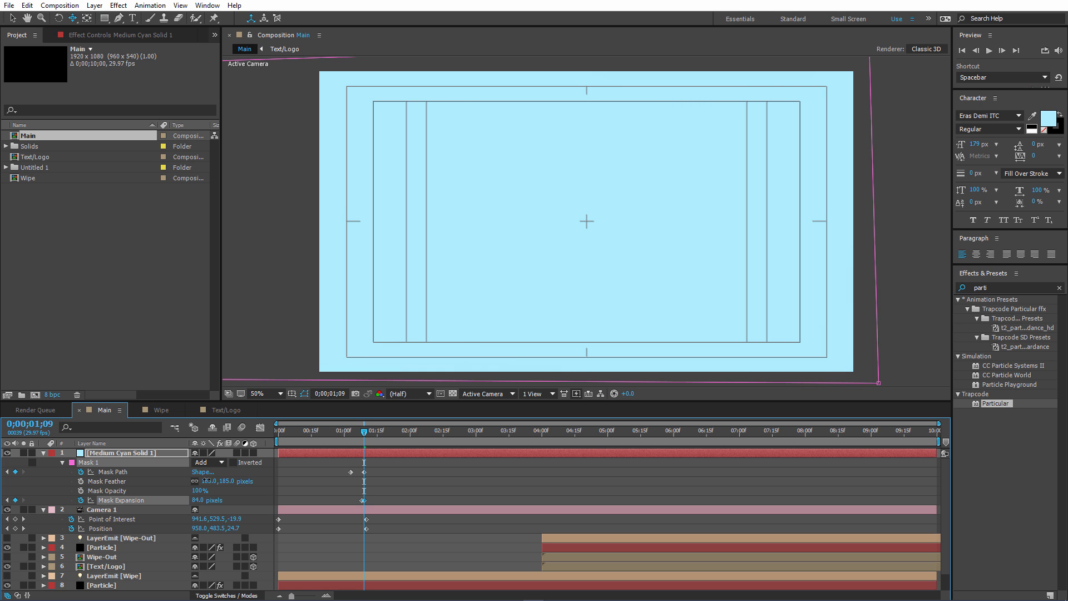
{"action": "left_click_drag", "start_coordinate": [206, 480], "coordinate": [106, 473]}
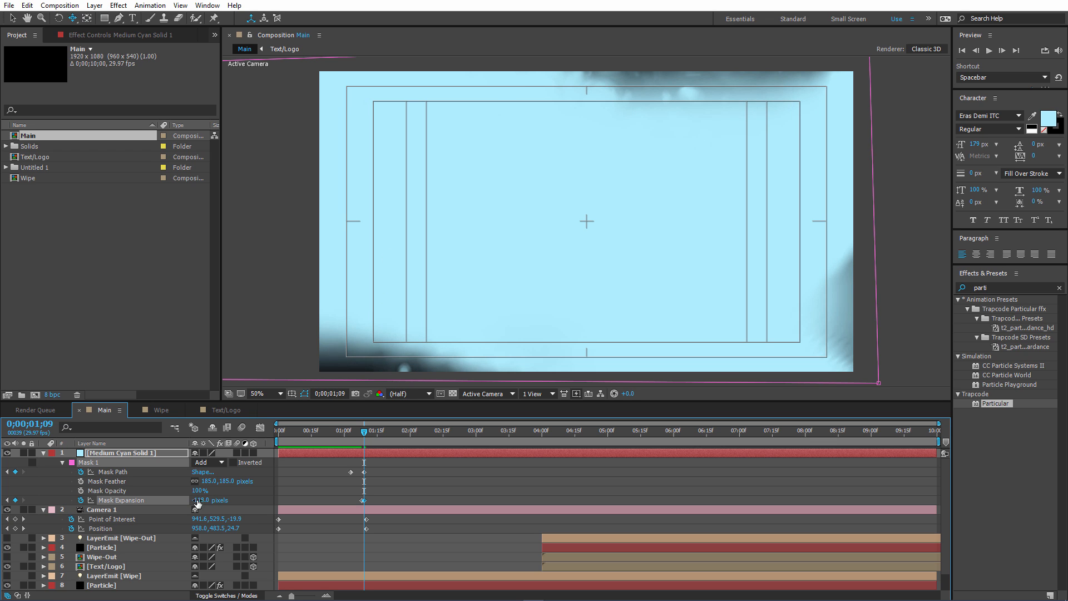
{"action": "left_click_drag", "start_coordinate": [198, 500], "coordinate": [421, 477]}
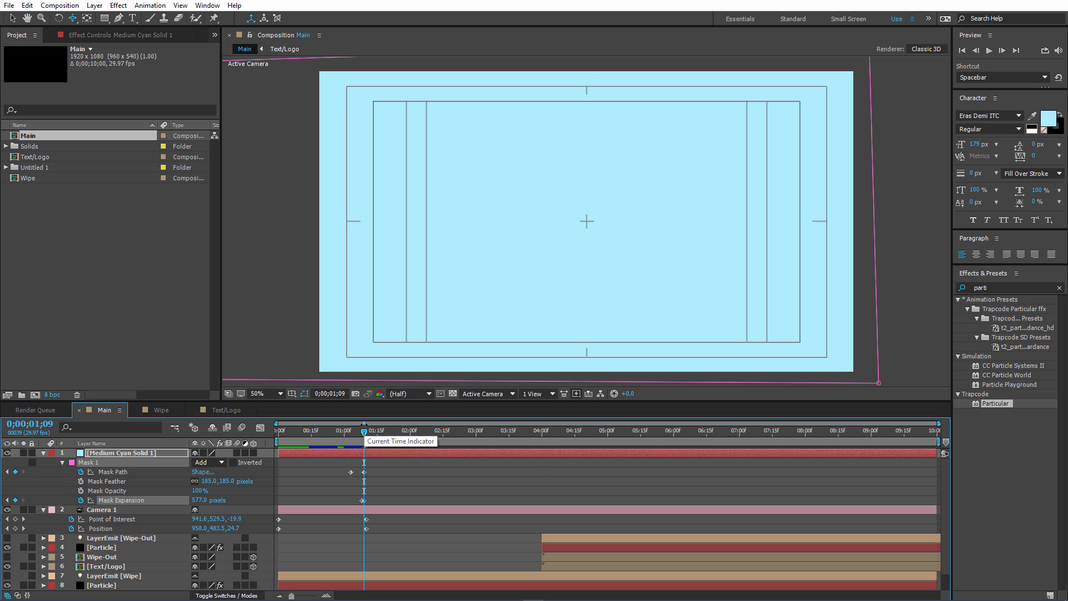
Trim the end of the cyan solid layer to 0;01;10 and collapse its properties.
{"action": "left_click", "coordinate": [43, 453]}
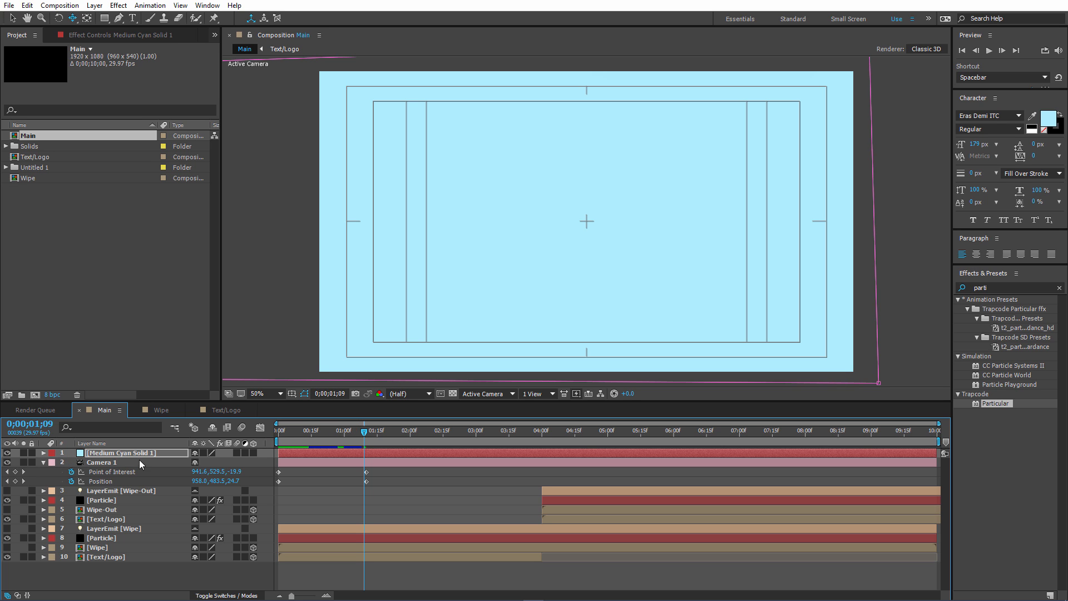
{"action": "key", "text": "u"}
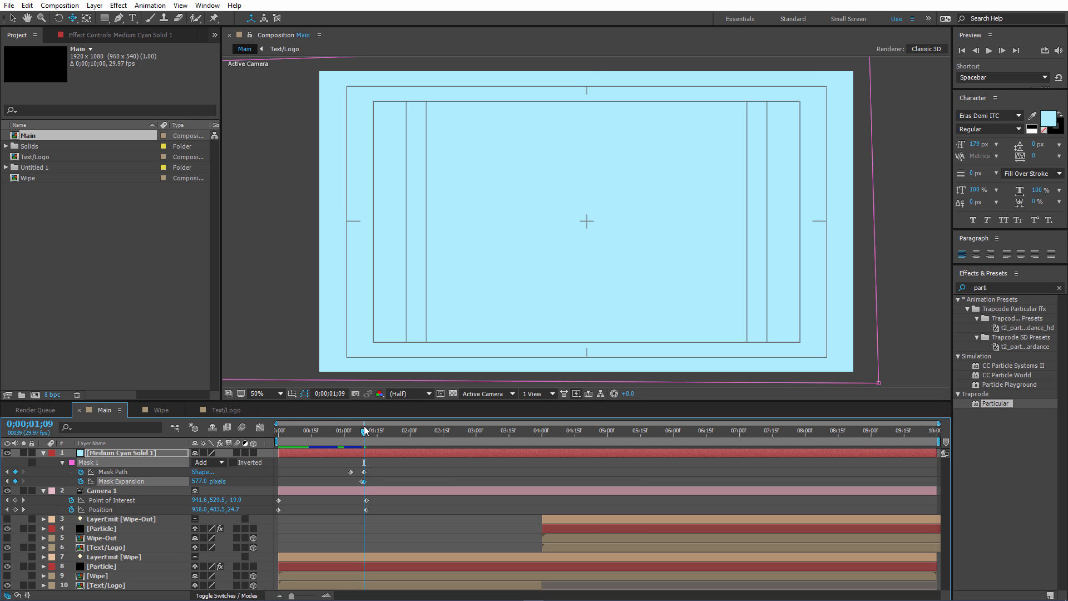
{"action": "left_click_drag", "start_coordinate": [364, 431], "coordinate": [366, 431]}
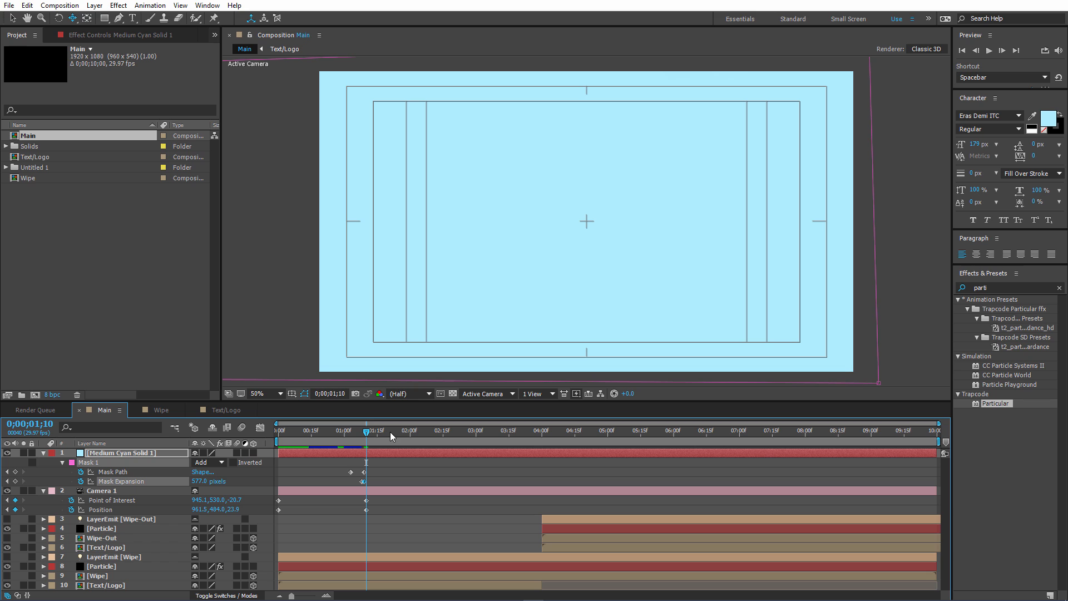
{"action": "left_click_drag", "start_coordinate": [937, 454], "coordinate": [365, 471]}
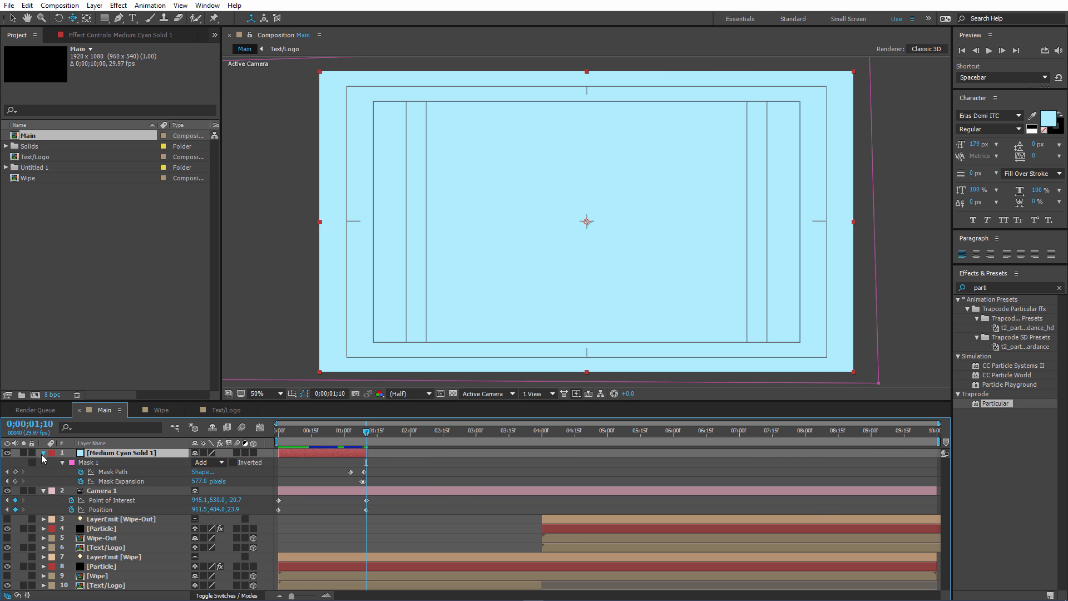
{"action": "left_click", "coordinate": [44, 453]}
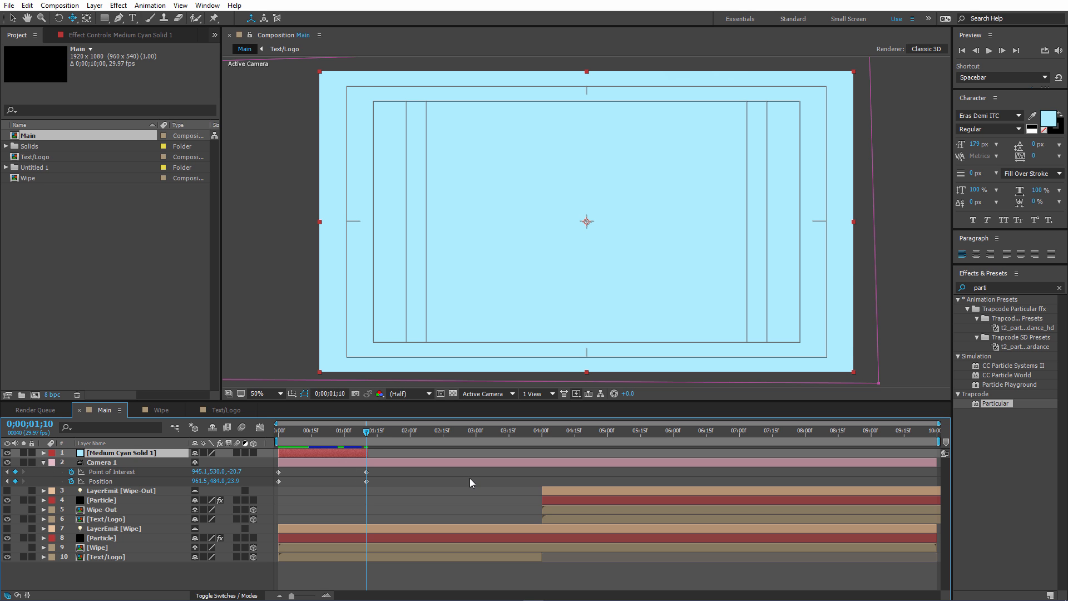
Move Camera 1's ending Point of Interest and Position keyframes to 0;01;15.
{"action": "left_click_drag", "start_coordinate": [368, 432], "coordinate": [379, 434]}
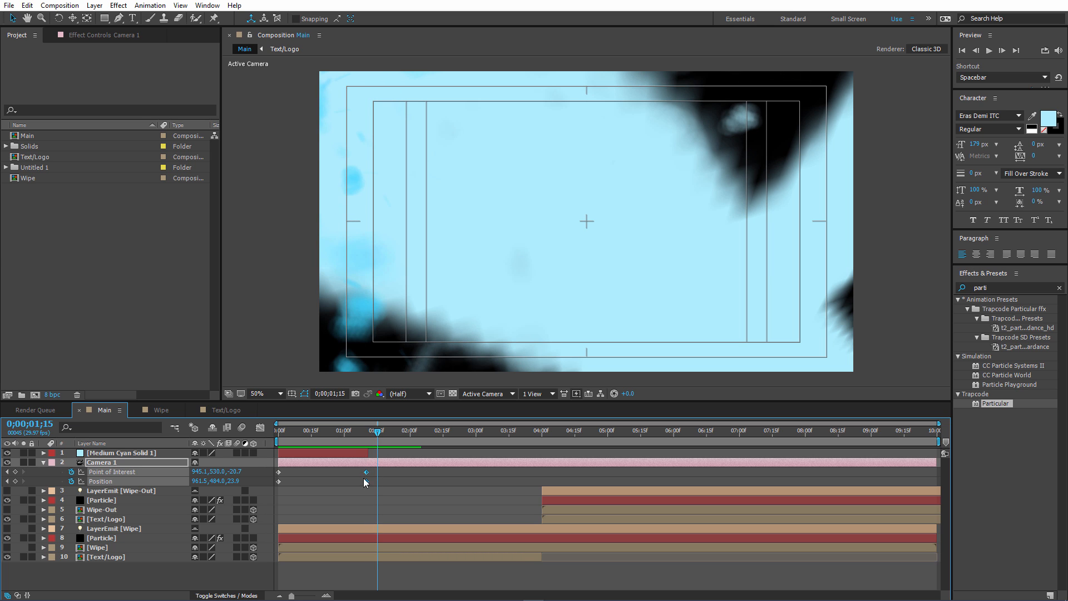
{"action": "left_click_drag", "start_coordinate": [371, 477], "coordinate": [376, 447]}
Shift the cyan solid layer with its mask keyframes later in time so that it ends at about 0;01;19.
{"action": "left_click", "coordinate": [359, 458]}
{"action": "key", "text": "u"}
{"action": "left_click", "coordinate": [381, 434]}
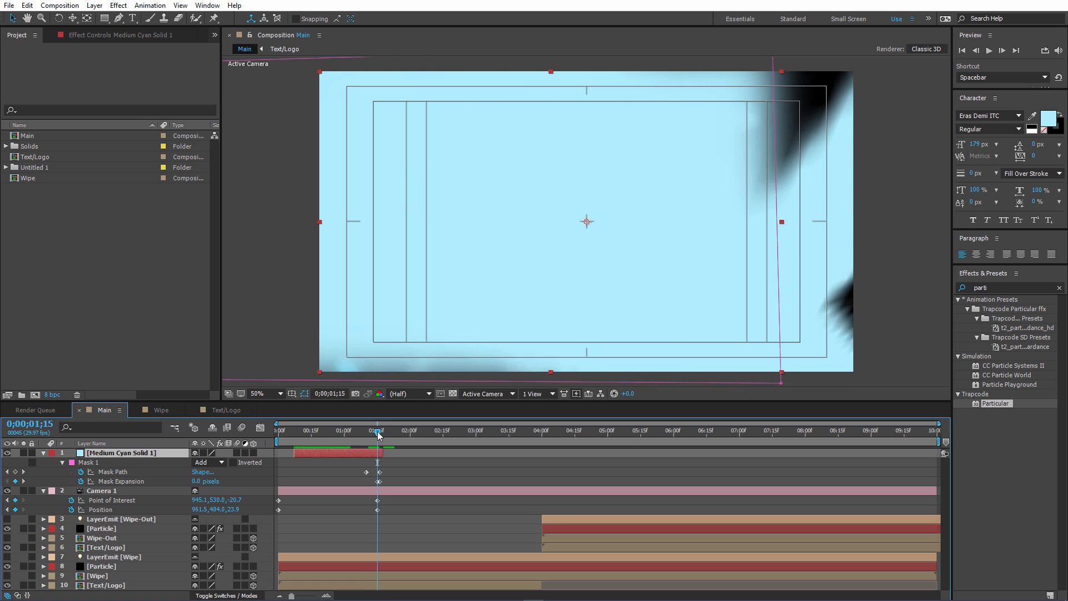
{"action": "mouse_move", "coordinate": [384, 433]}
{"action": "left_mouse_down"}
{"action": "mouse_move", "coordinate": [362, 451]}
{"action": "mouse_move", "coordinate": [374, 431]}
{"action": "mouse_move", "coordinate": [393, 432]}
{"action": "mouse_move", "coordinate": [359, 432]}
{"action": "mouse_move", "coordinate": [385, 431]}
{"action": "left_mouse_up"}
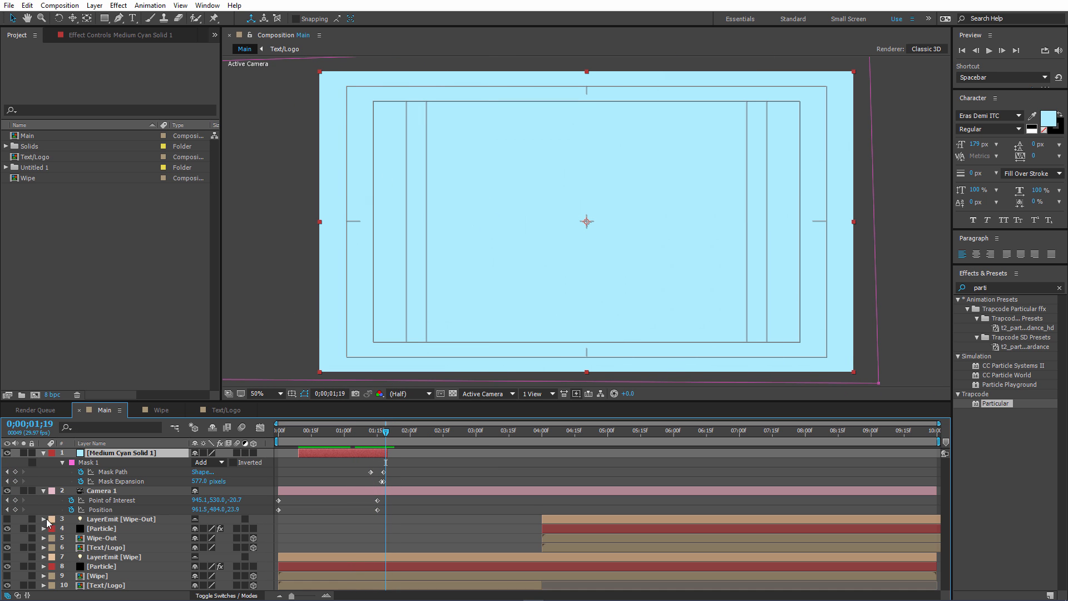
{"action": "left_click", "coordinate": [44, 456]}
{"action": "left_click", "coordinate": [392, 443]}
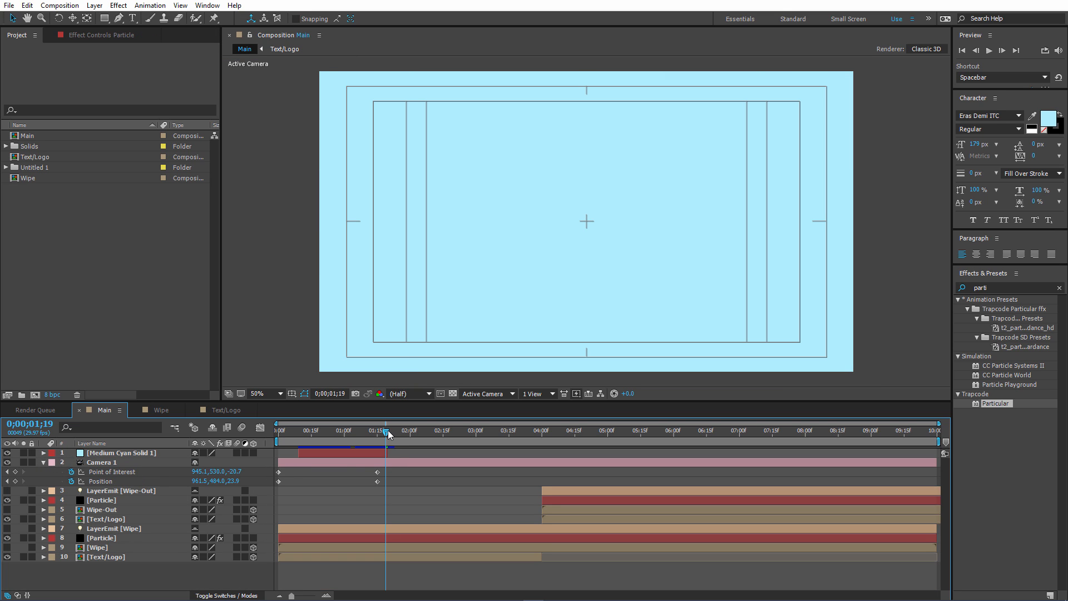
Hide the cyan solid to see the shot at 0;01;15, and add a second two-node camera with the 35mm preset.
{"action": "left_click_drag", "start_coordinate": [383, 435], "coordinate": [381, 438]}
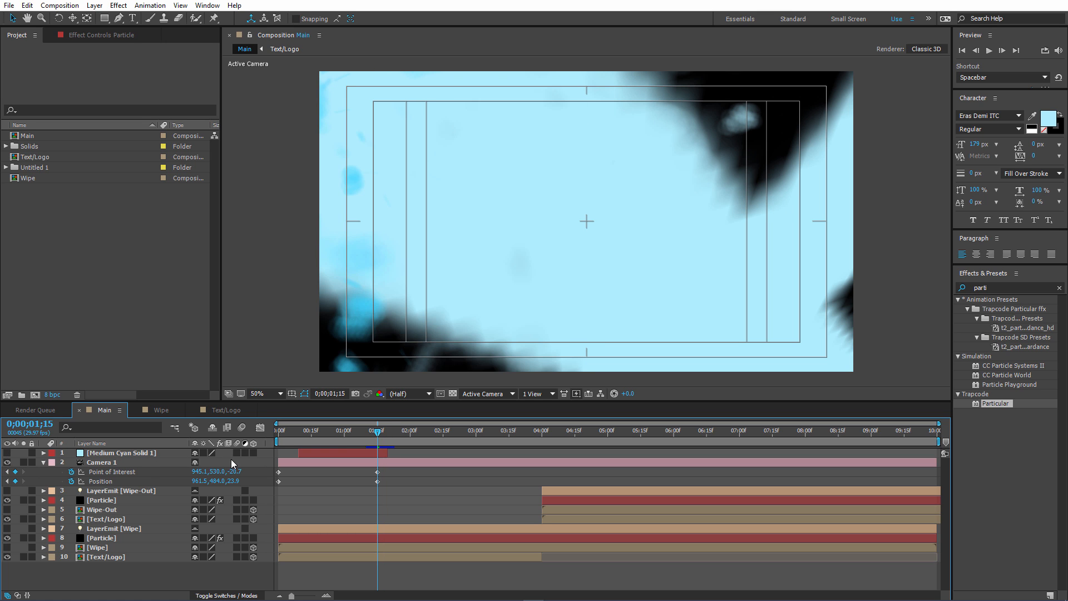
{"action": "right_click", "coordinate": [149, 573]}
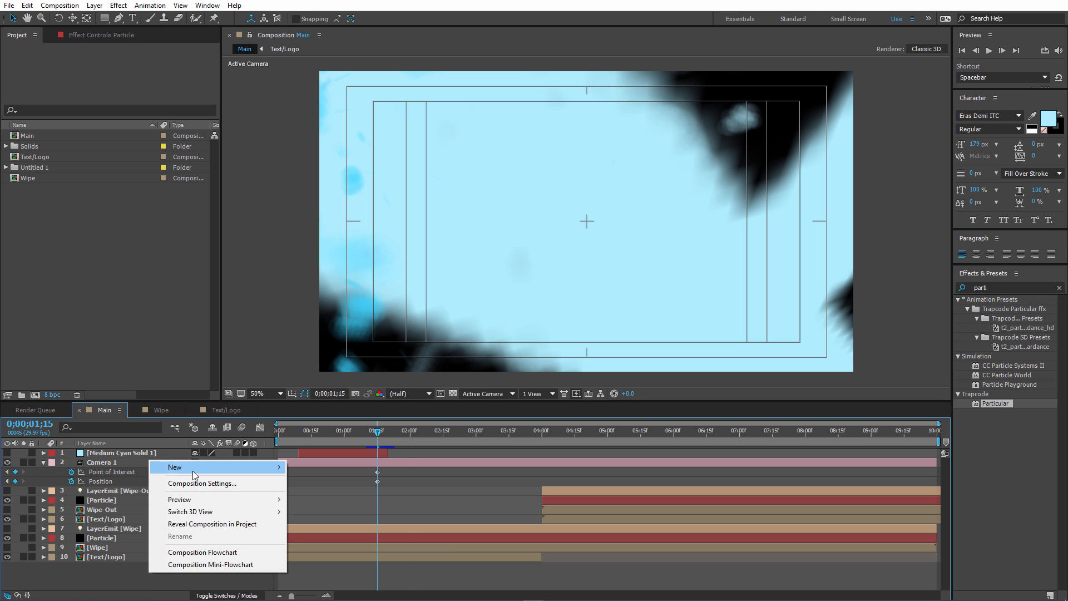
{"action": "mouse_move", "coordinate": [198, 473]}
{"action": "left_click", "coordinate": [319, 520]}
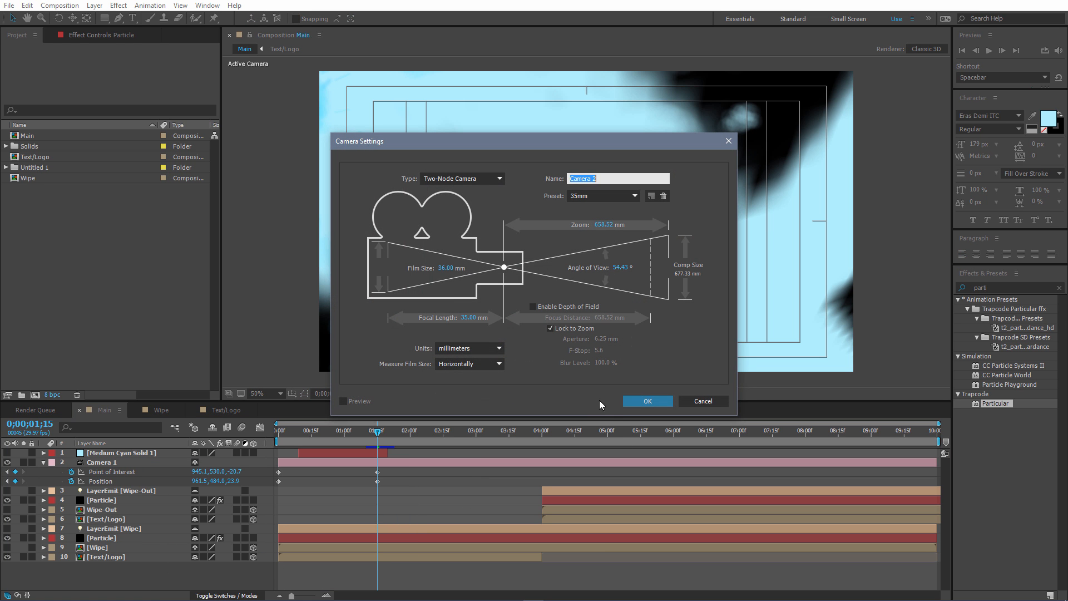
{"action": "left_click", "coordinate": [645, 404]}
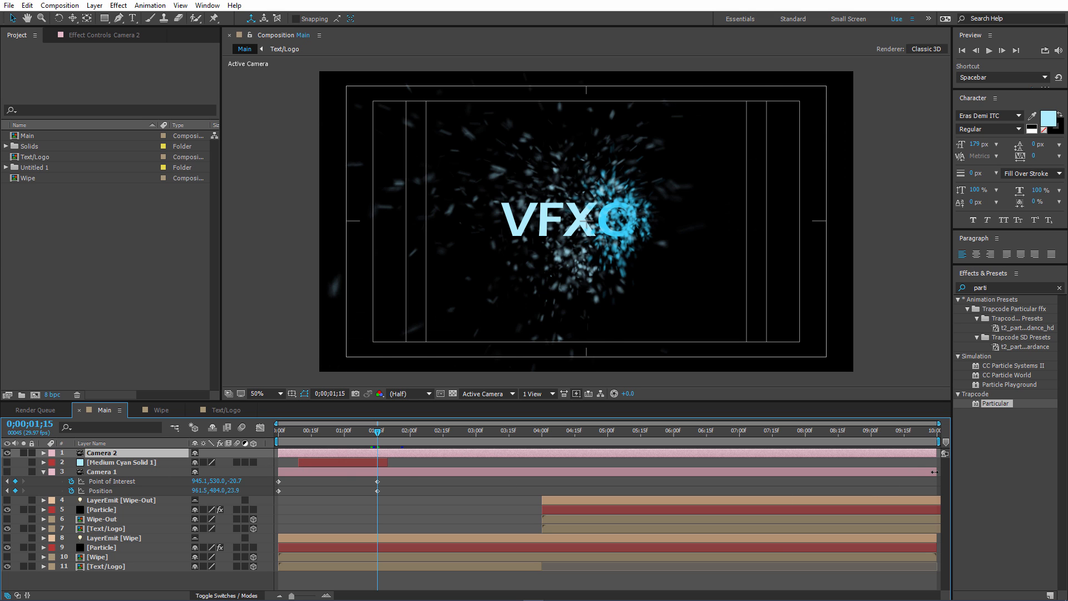
Trim Camera 1's end to about 0;01;17, move Camera 2's layer to start there, and keep Camera 1 visible.
{"action": "left_click_drag", "start_coordinate": [935, 472], "coordinate": [381, 522]}
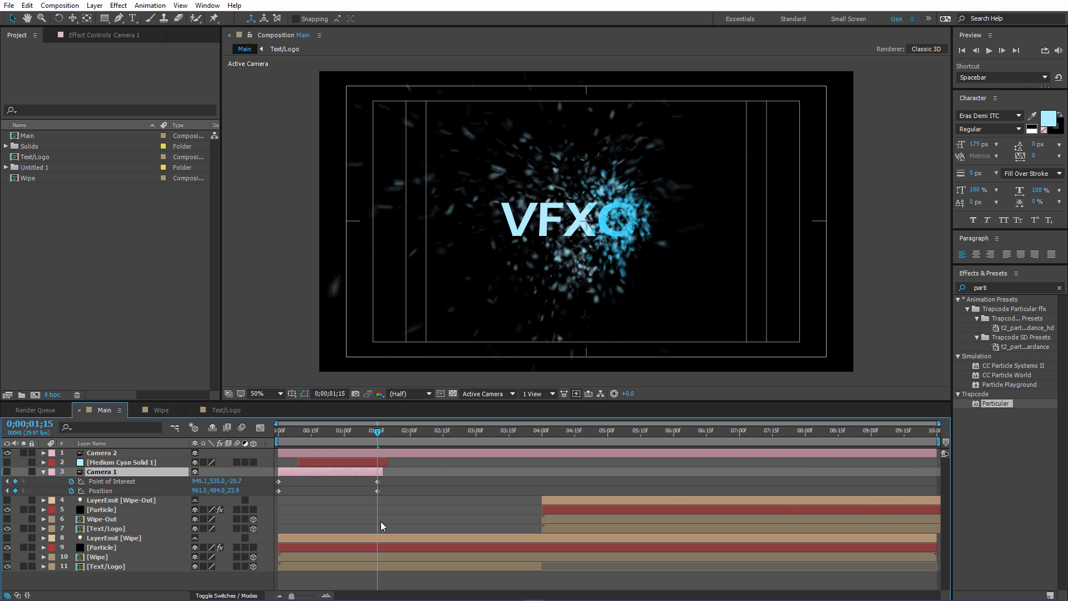
{"action": "left_click", "coordinate": [307, 453]}
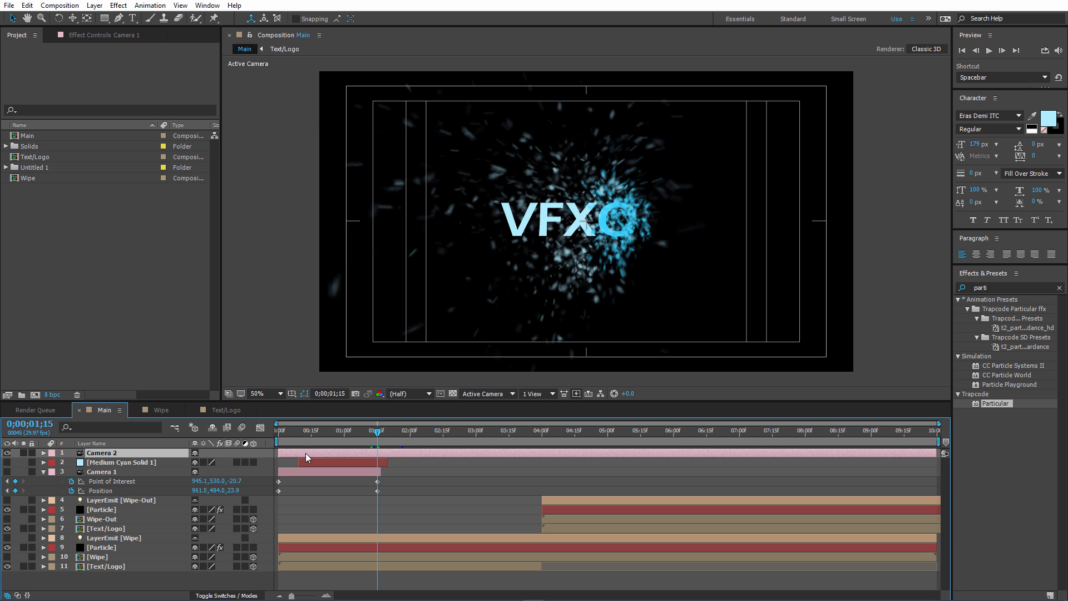
{"action": "left_click_drag", "start_coordinate": [291, 453], "coordinate": [383, 438]}
{"action": "left_click", "coordinate": [383, 434]}
{"action": "left_click", "coordinate": [7, 472]}
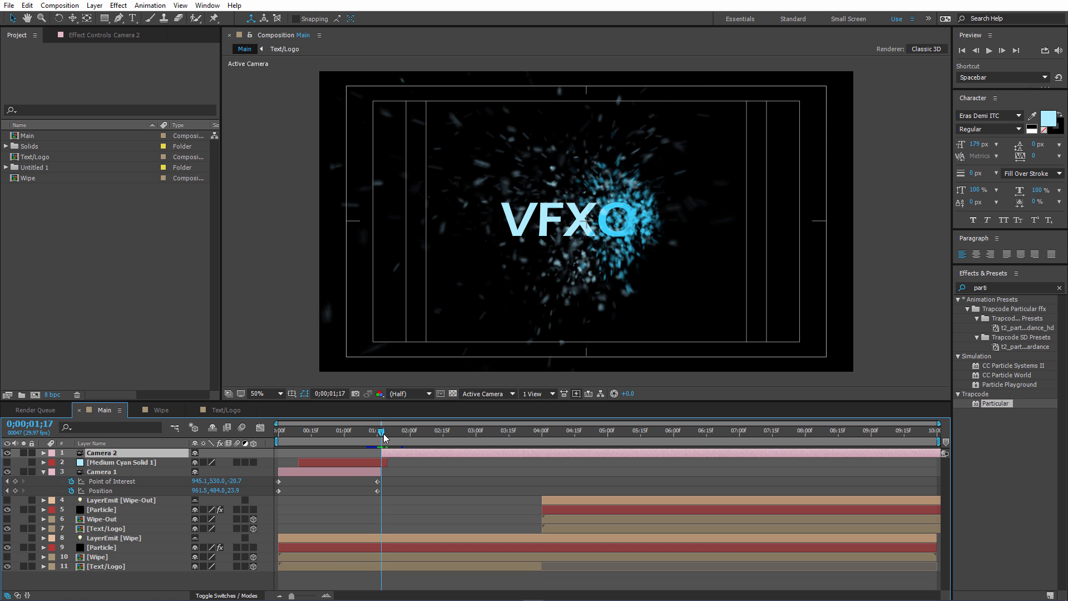
Keyframe Camera 2's Point of Interest and Position at 0;02;00, and set its Position Z to -683.7 at 0;01;19.
{"action": "left_click", "coordinate": [44, 453]}
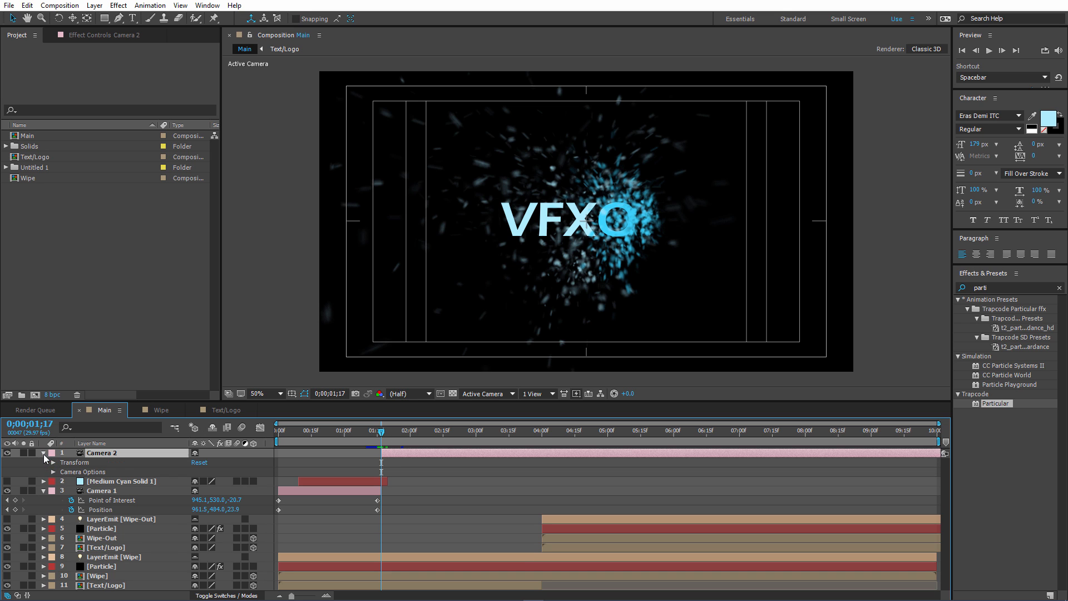
{"action": "left_click", "coordinate": [53, 462]}
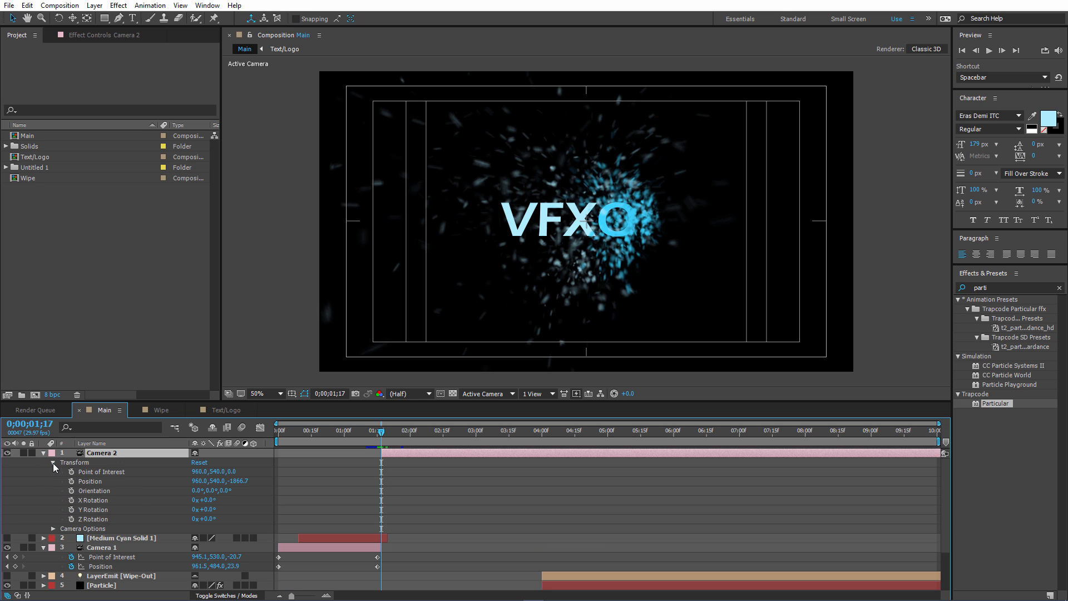
{"action": "left_click_drag", "start_coordinate": [382, 431], "coordinate": [410, 431]}
{"action": "left_click", "coordinate": [71, 472]}
{"action": "left_click", "coordinate": [72, 481]}
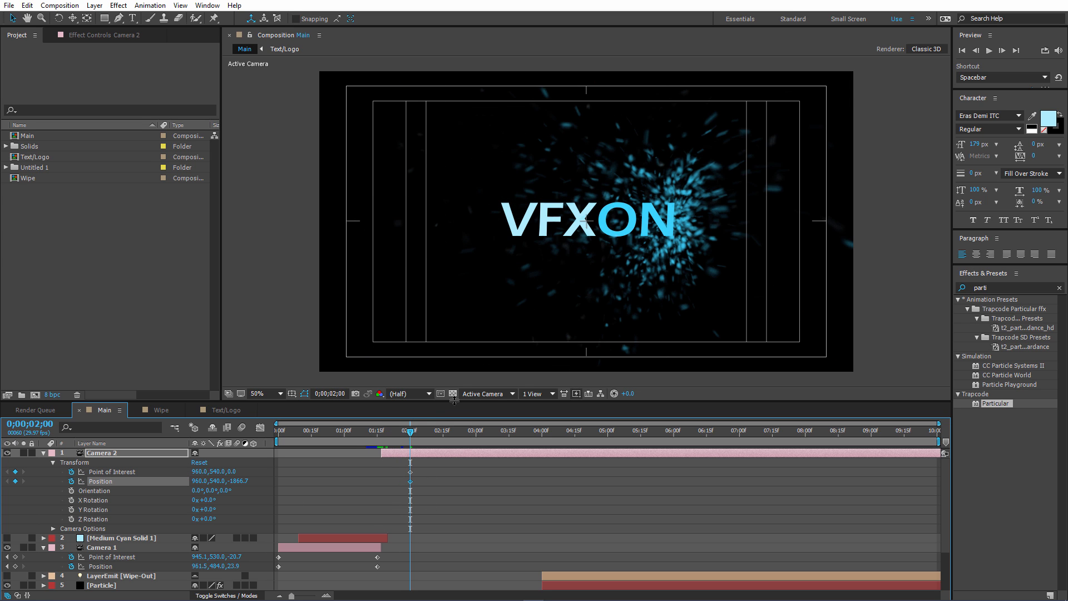
{"action": "left_click_drag", "start_coordinate": [395, 433], "coordinate": [387, 434]}
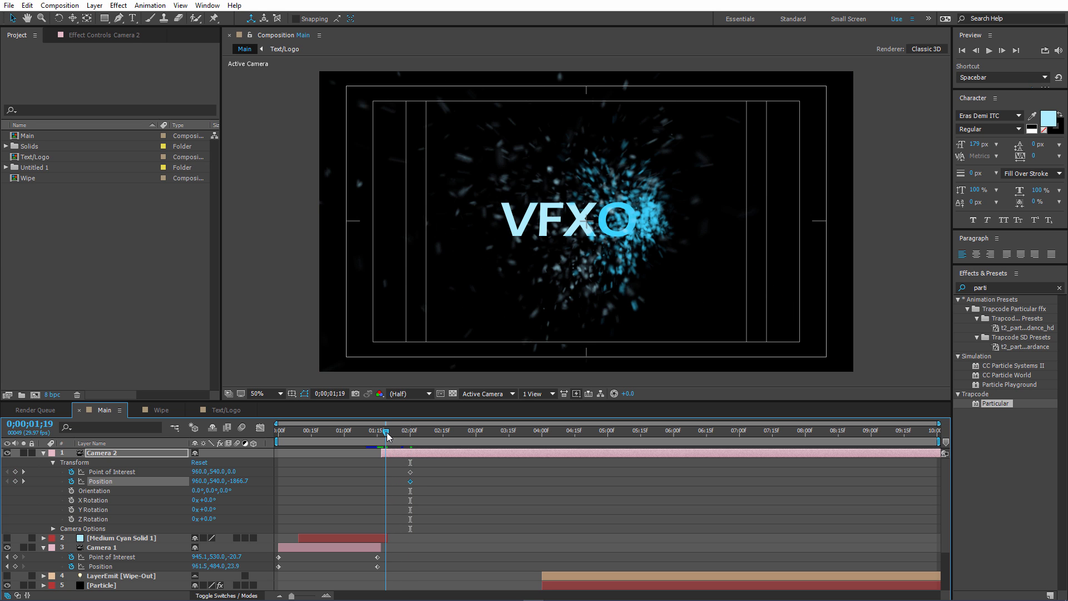
{"action": "left_click_drag", "start_coordinate": [242, 482], "coordinate": [598, 435]}
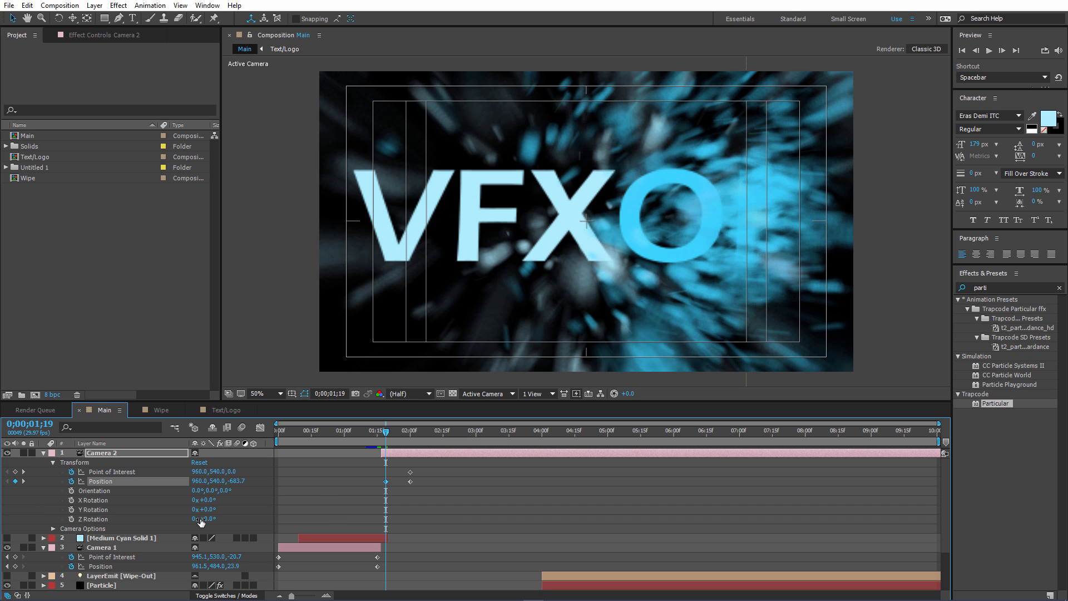
Keyframe Camera 2's Z Rotation at 22° on 0;01;19 and 0° on 0;02;00, and preview the camera move.
{"action": "left_click", "coordinate": [72, 518]}
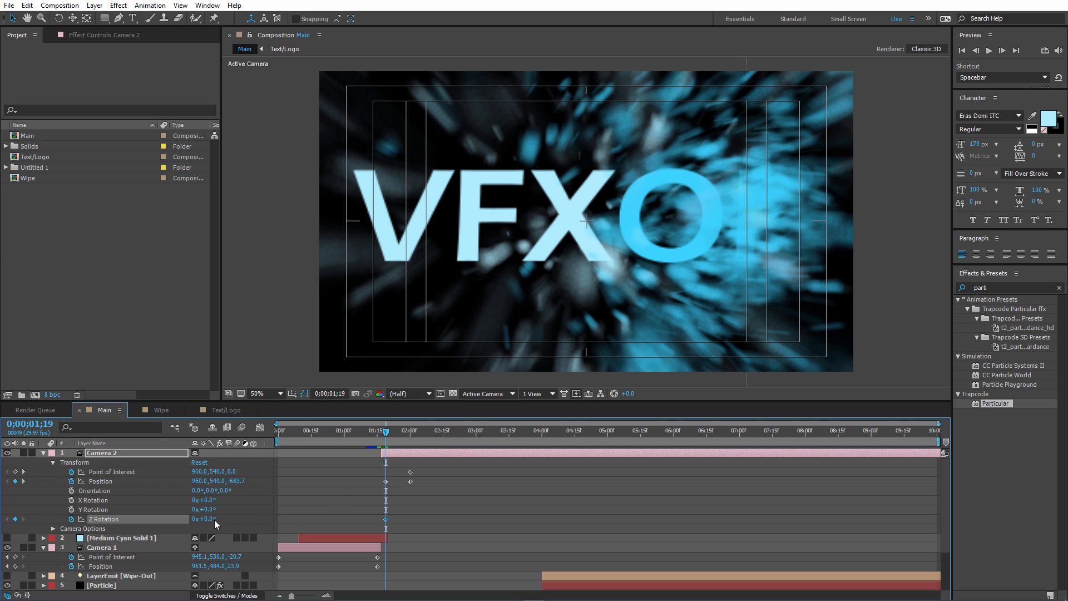
{"action": "left_click_drag", "start_coordinate": [216, 519], "coordinate": [220, 521]}
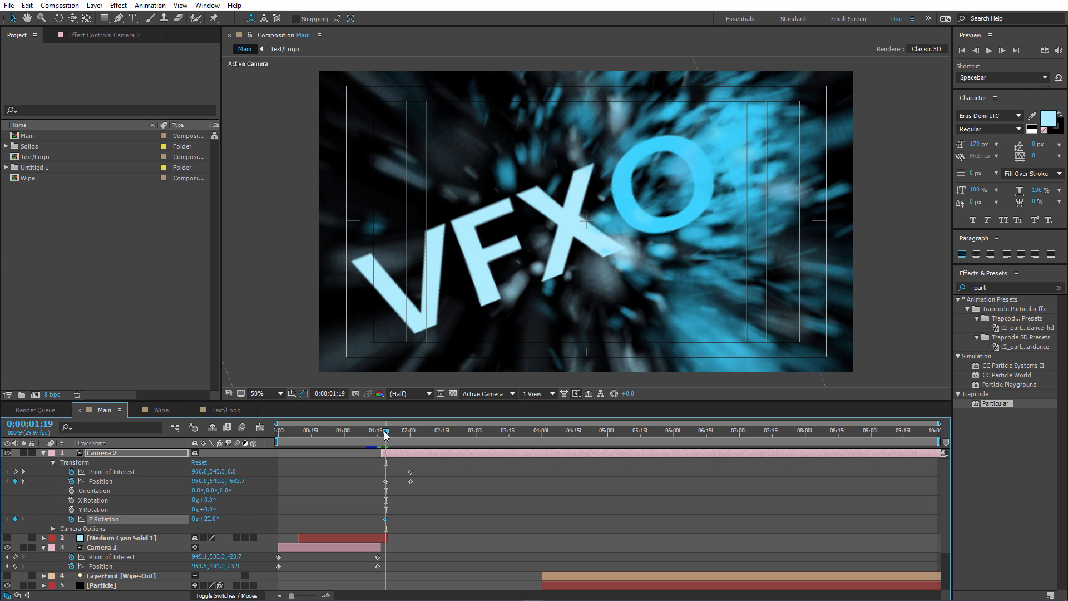
{"action": "left_click_drag", "start_coordinate": [386, 434], "coordinate": [410, 434]}
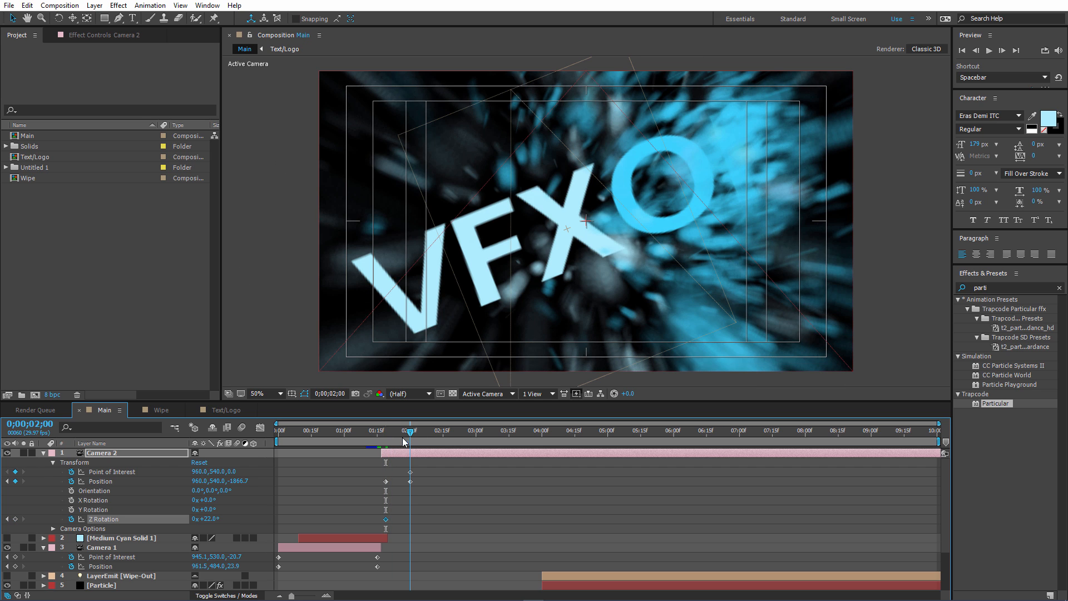
{"action": "type", "text": "0"}
{"action": "left_click", "coordinate": [248, 520]}
{"action": "key", "text": "space"}
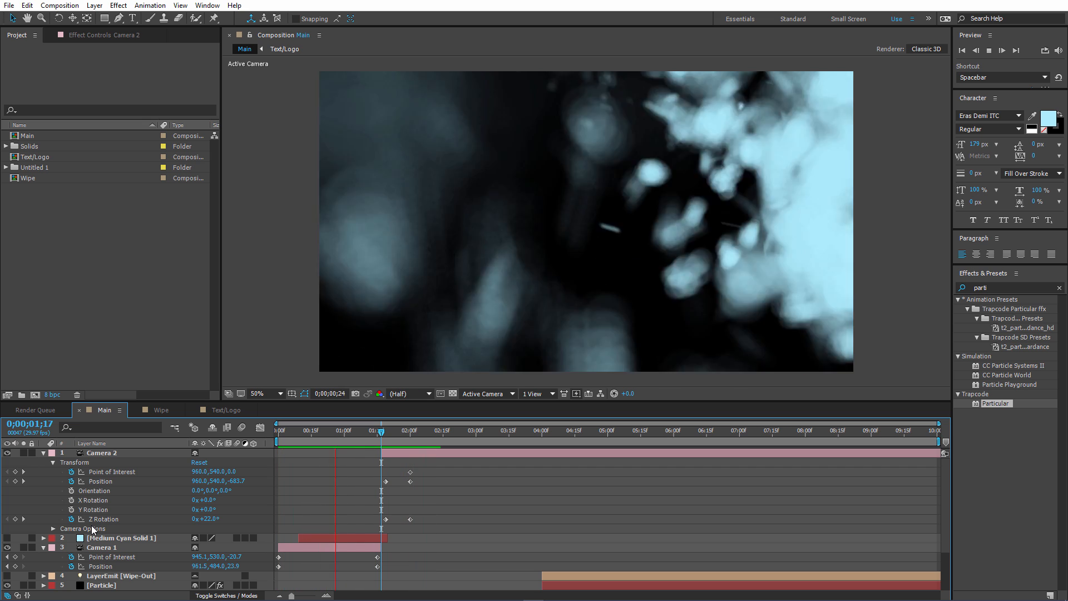
{"action": "key", "text": "space"}
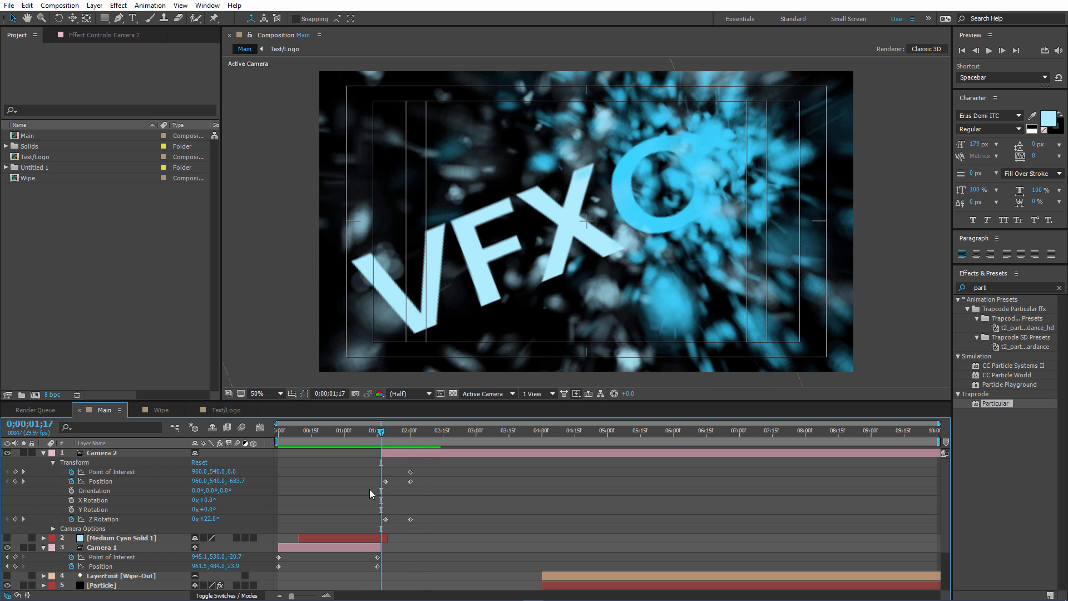
Shift Camera 2 with its keyframes two frames earlier so that it starts at 0;01;15.
{"action": "left_click_drag", "start_coordinate": [382, 432], "coordinate": [382, 431]}
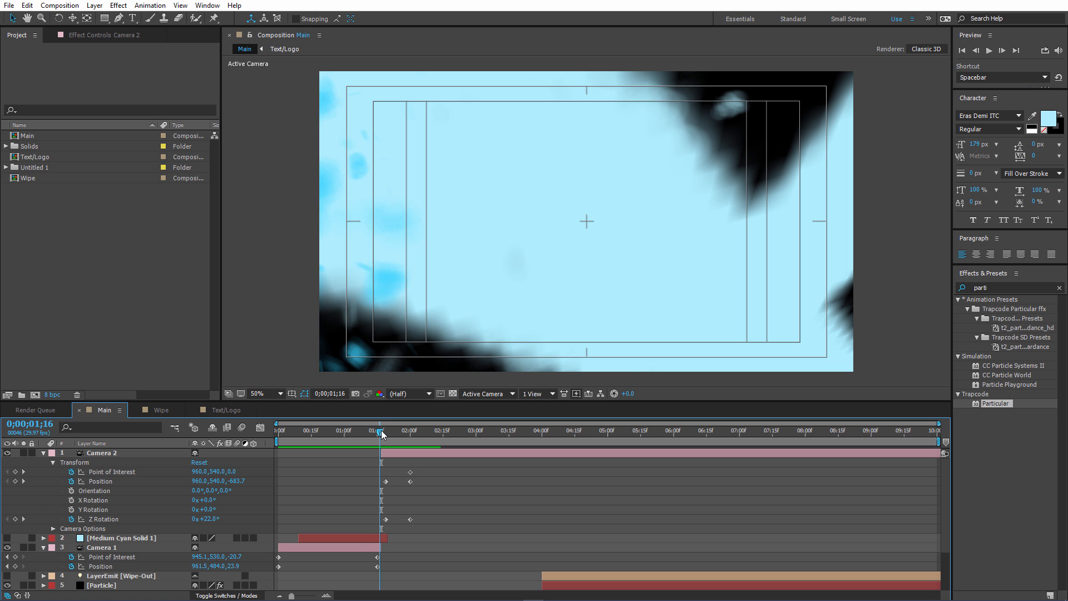
{"action": "left_click_drag", "start_coordinate": [382, 429], "coordinate": [379, 429]}
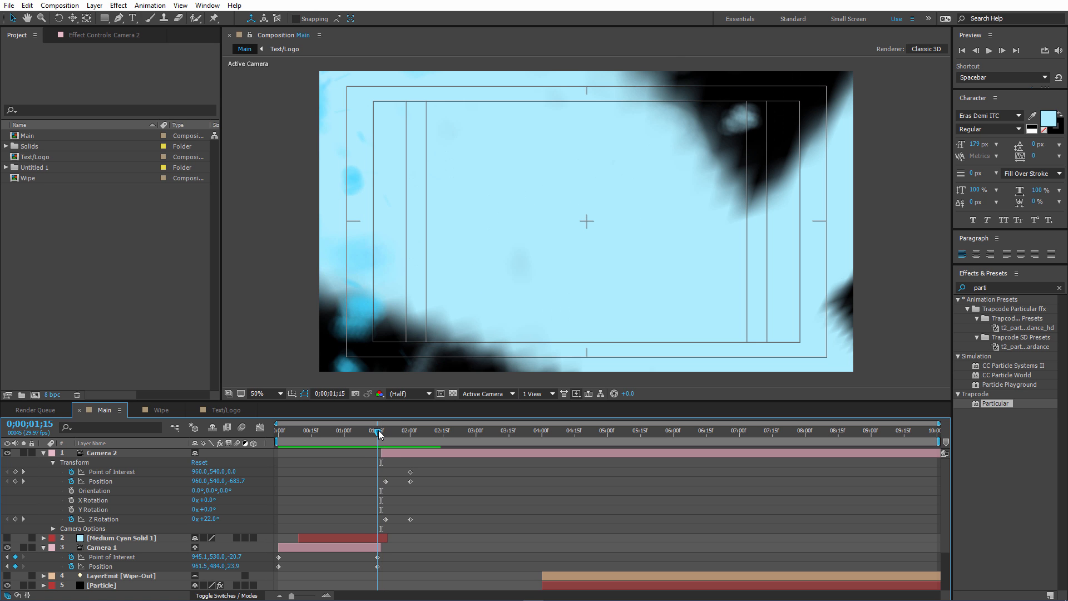
{"action": "key", "text": "Page_Down"}
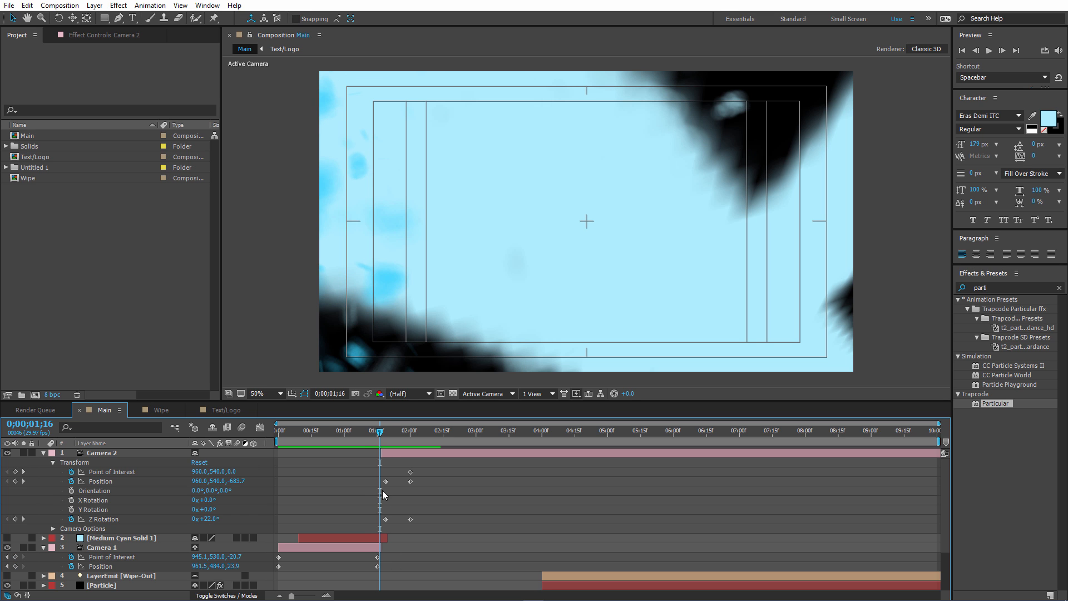
{"action": "left_click", "coordinate": [383, 548]}
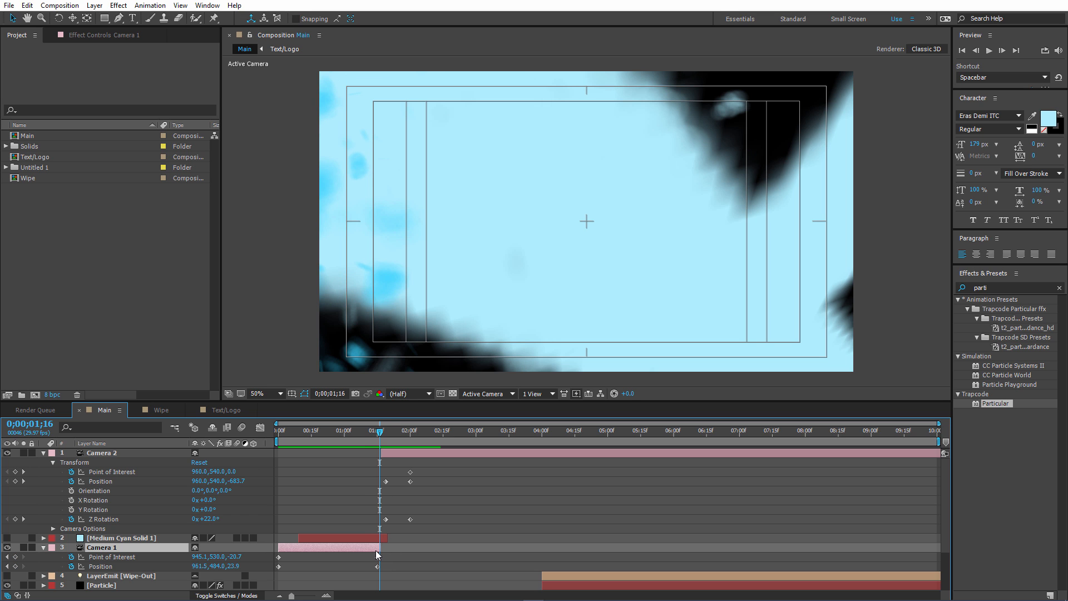
{"action": "left_click_drag", "start_coordinate": [291, 596], "coordinate": [312, 596]}
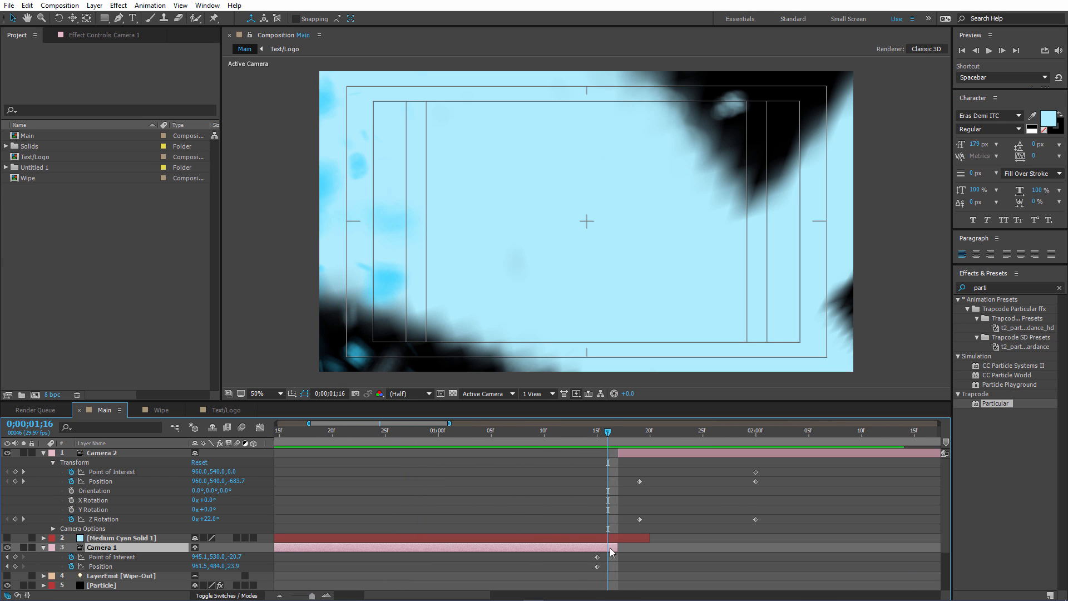
{"action": "left_click_drag", "start_coordinate": [632, 453], "coordinate": [610, 460]}
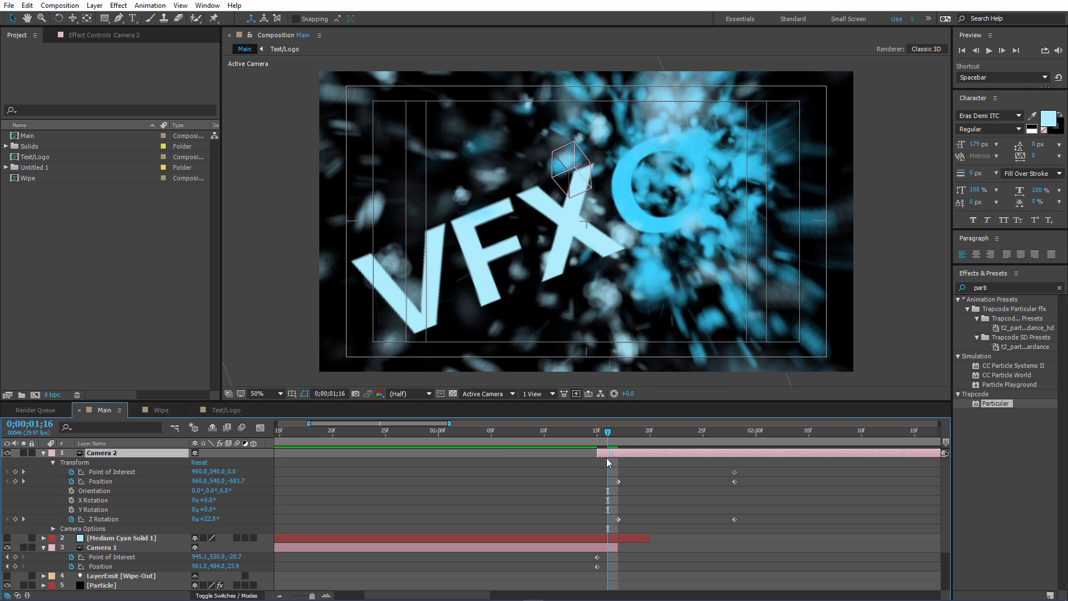
{"action": "left_click_drag", "start_coordinate": [610, 432], "coordinate": [592, 434]}
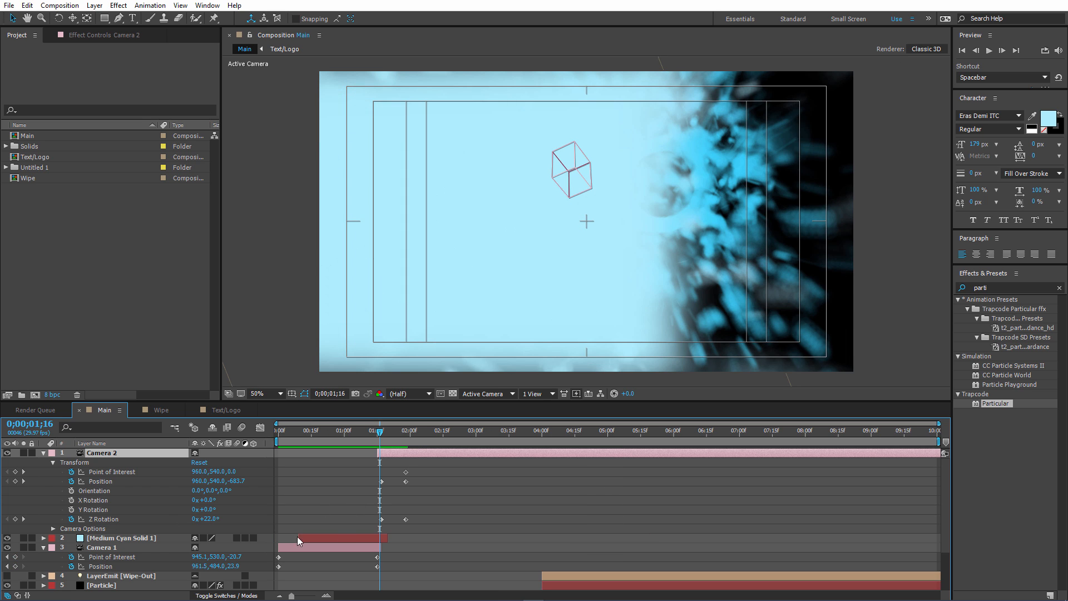
Reveal the cyan solid's mask keyframes, and move the cut between Camera 1 and Camera 2 to about 0;01;19.
{"action": "left_click", "coordinate": [134, 538]}
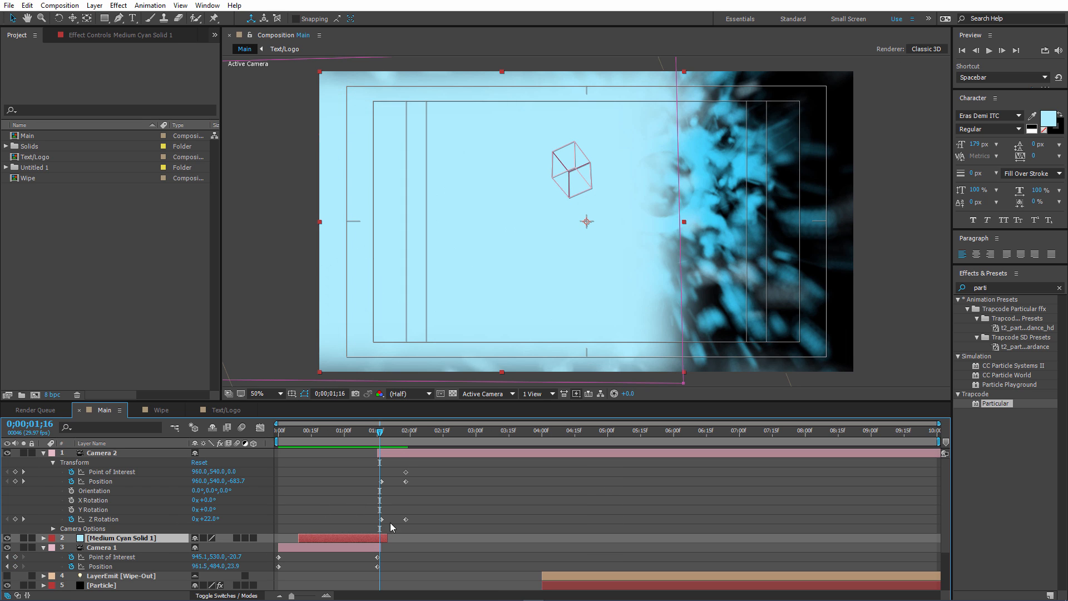
{"action": "key", "text": "u"}
{"action": "left_click", "coordinate": [382, 433]}
{"action": "left_click_drag", "start_coordinate": [382, 433], "coordinate": [395, 450]}
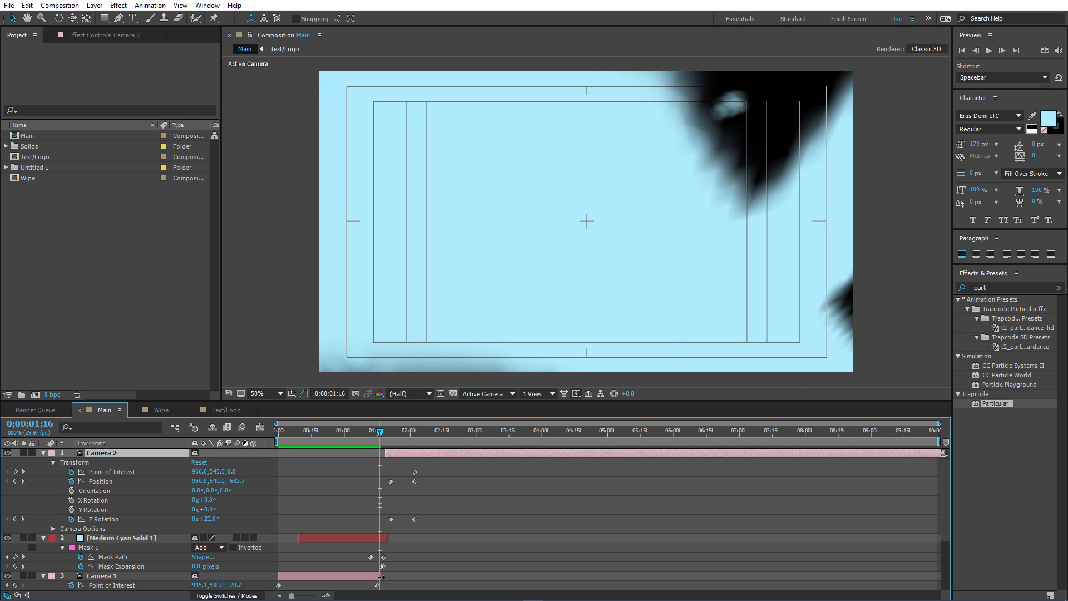
{"action": "left_click_drag", "start_coordinate": [380, 576], "coordinate": [385, 576]}
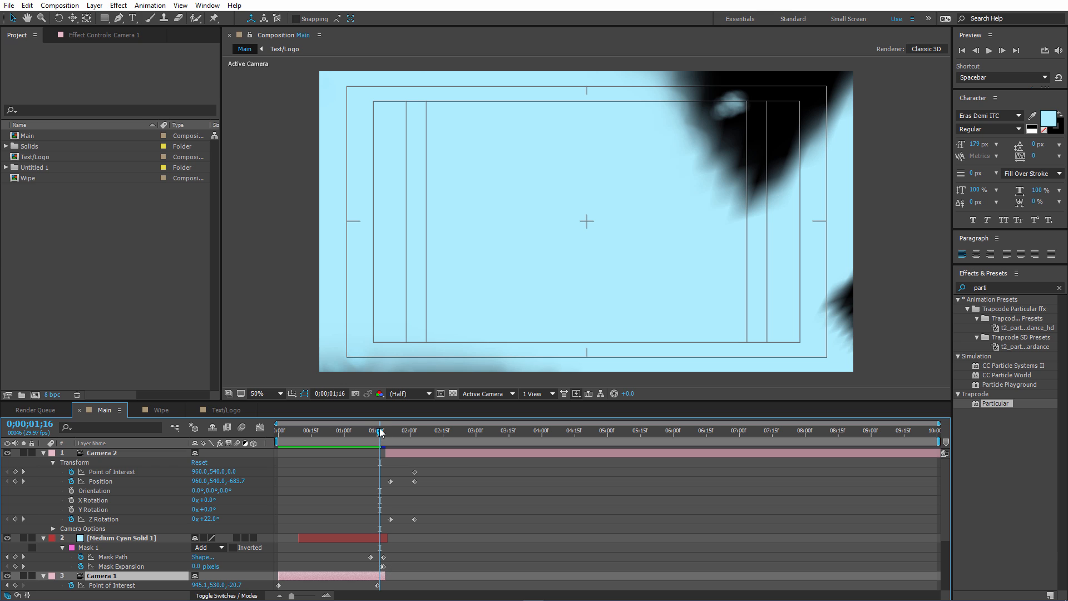
Overlap the cameras by extending Camera 1 to about 0;01;20 and starting Camera 2 at about 0;01;18, and preview the transition.
{"action": "left_click_drag", "start_coordinate": [380, 433], "coordinate": [383, 434]}
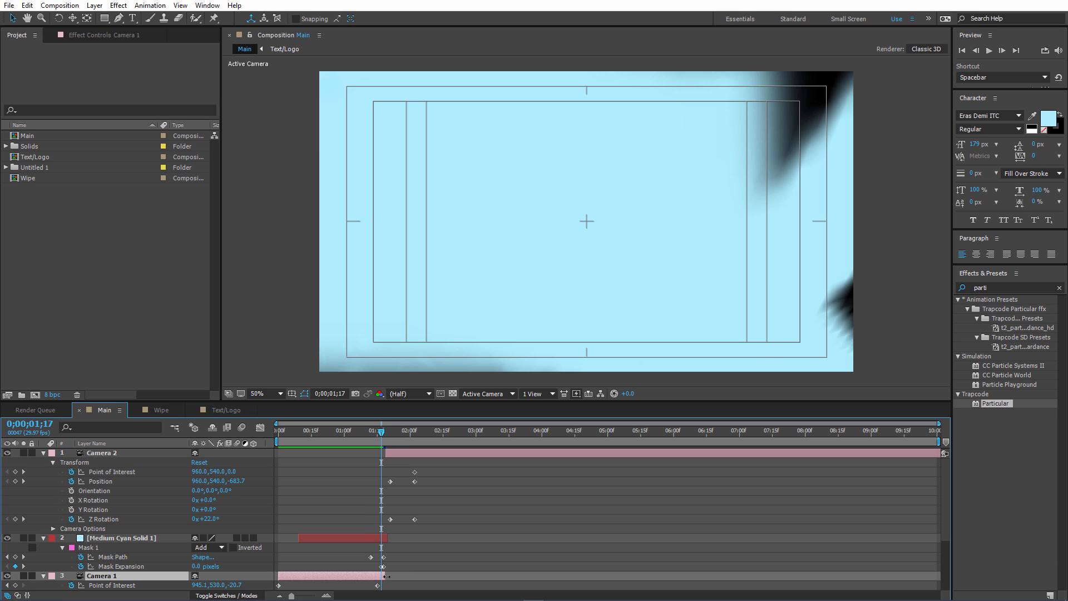
{"action": "mouse_move", "coordinate": [381, 433]}
{"action": "left_mouse_down"}
{"action": "mouse_move", "coordinate": [403, 453]}
{"action": "mouse_move", "coordinate": [384, 436]}
{"action": "mouse_move", "coordinate": [399, 435]}
{"action": "mouse_move", "coordinate": [384, 435]}
{"action": "mouse_move", "coordinate": [423, 437]}
{"action": "mouse_move", "coordinate": [373, 438]}
{"action": "left_mouse_up"}
{"action": "left_click", "coordinate": [388, 436]}
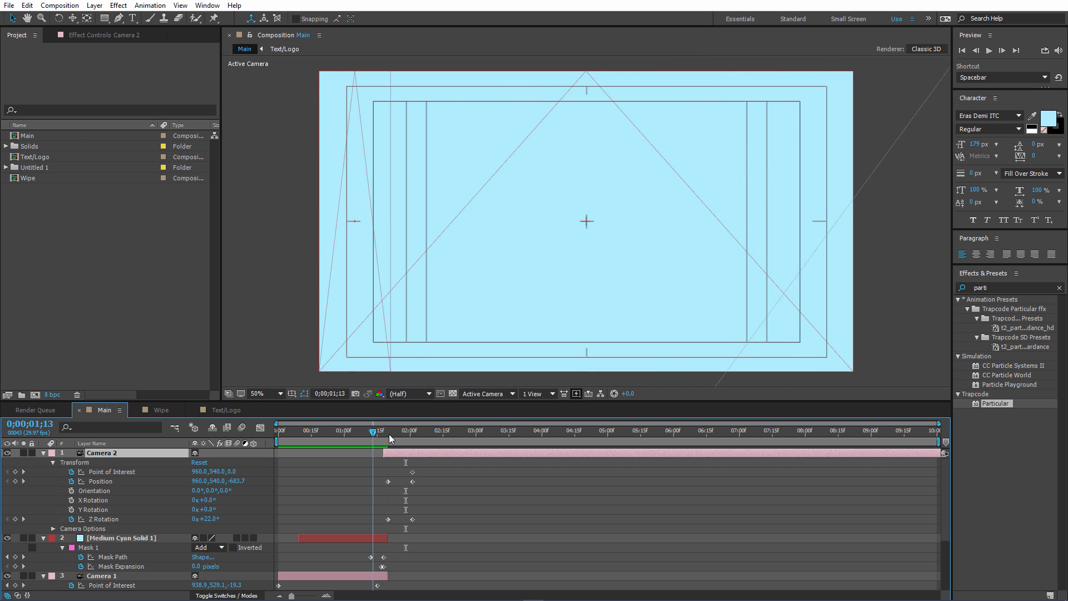
{"action": "left_click", "coordinate": [389, 434]}
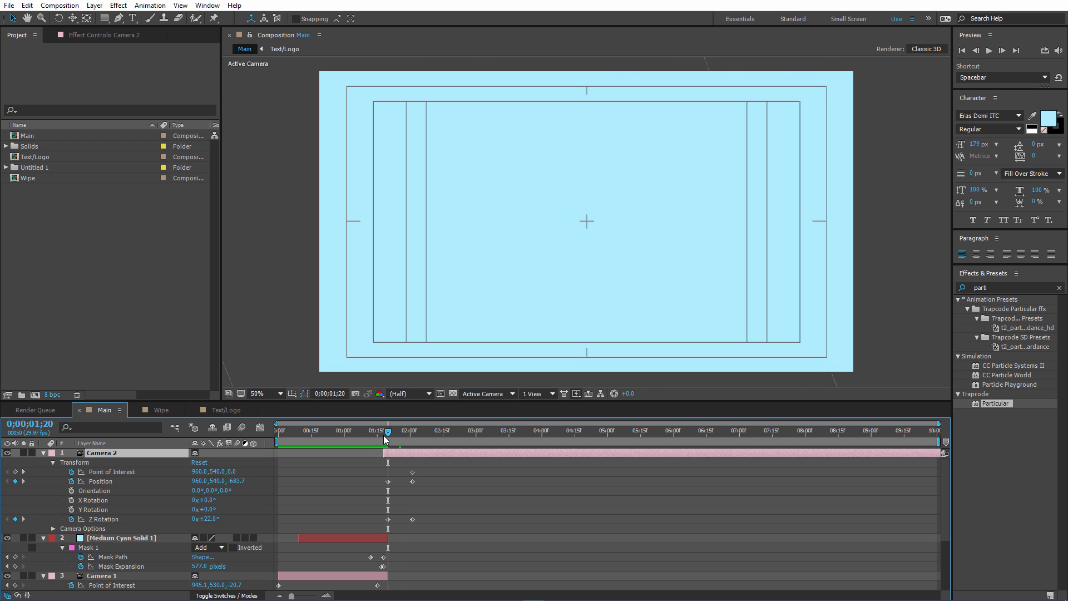
{"action": "key", "text": "space"}
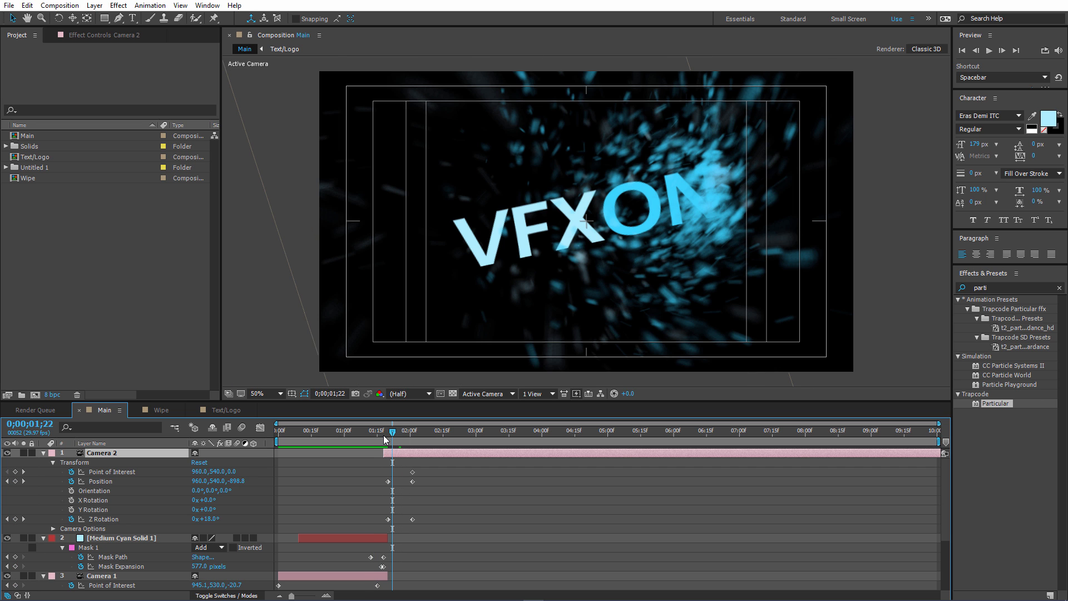
{"action": "key", "text": "space"}
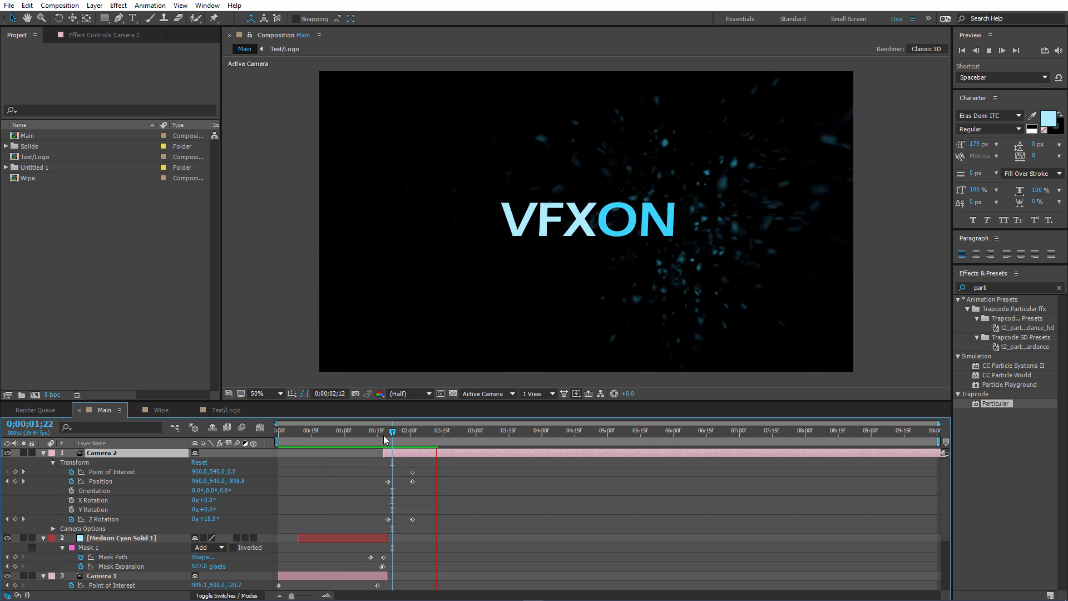
{"action": "key", "text": "space"}
Trim the cyan solid's end to 0;01;18 and shift Camera 2 with its keyframes one frame earlier to start at about 0;01;17.
{"action": "left_click_drag", "start_coordinate": [382, 434], "coordinate": [384, 445]}
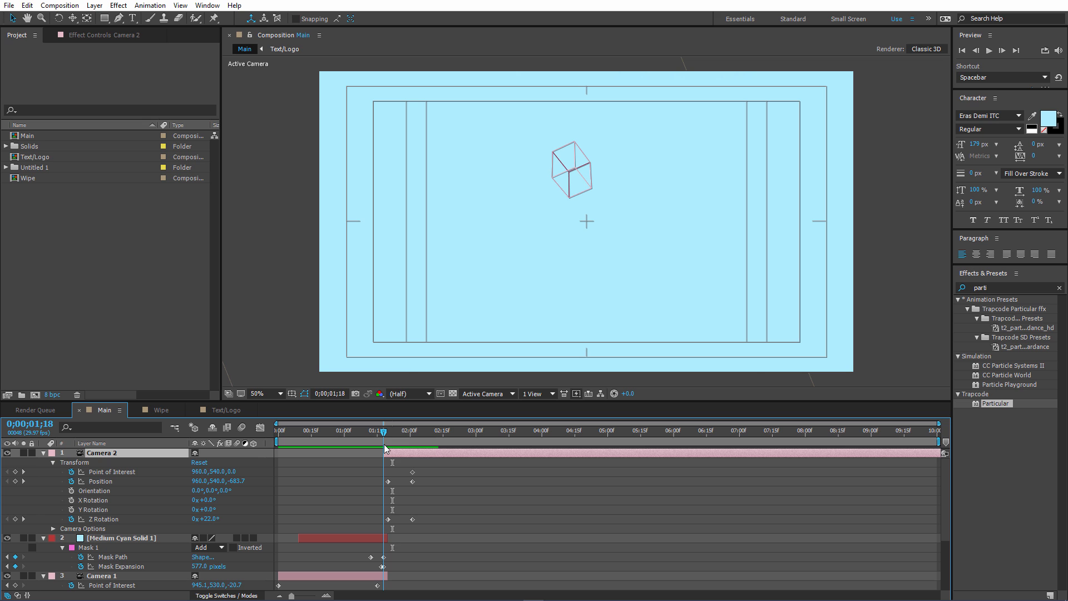
{"action": "left_click", "coordinate": [388, 537]}
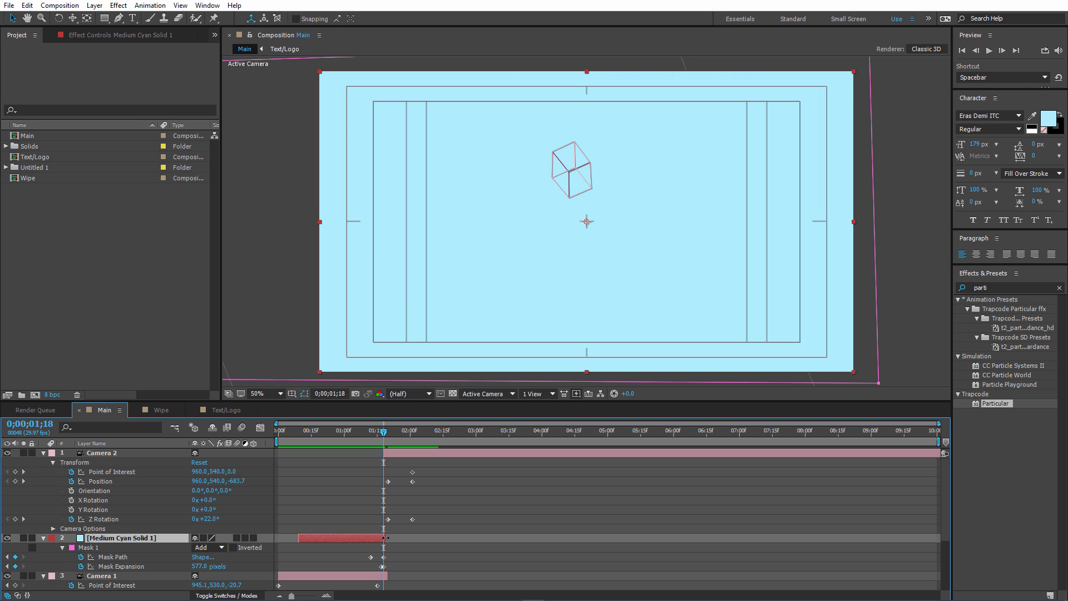
{"action": "mouse_move", "coordinate": [384, 435]}
{"action": "left_mouse_down"}
{"action": "mouse_move", "coordinate": [399, 455]}
{"action": "mouse_move", "coordinate": [386, 435]}
{"action": "left_mouse_up"}
{"action": "left_click", "coordinate": [380, 432]}
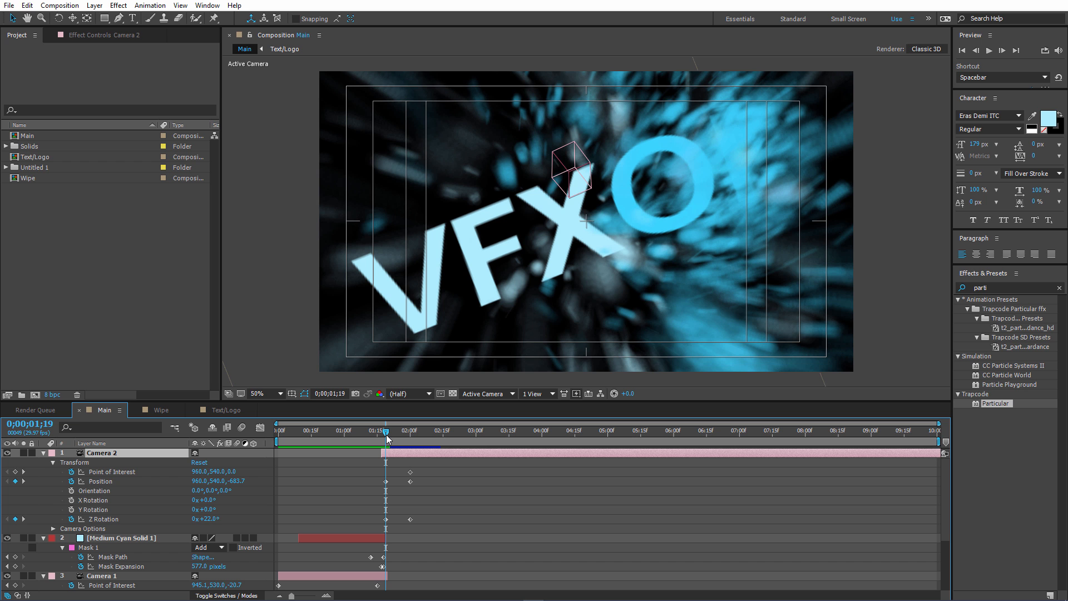
Preview the cyan wipe transition and examine its frames between 0;01;17 and 0;02;15.
{"action": "key", "text": "space"}
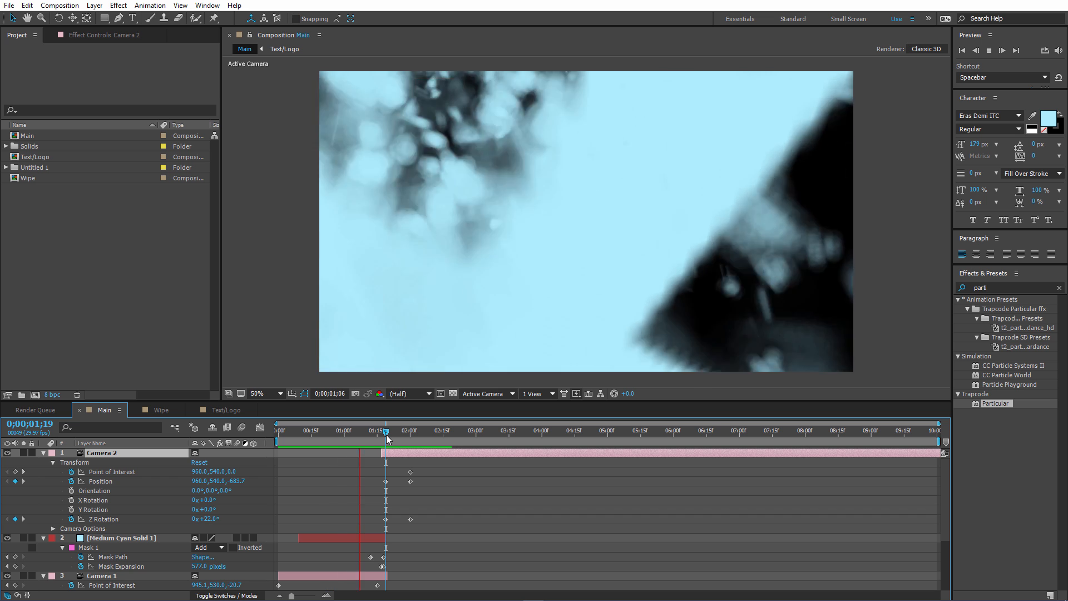
{"action": "key", "text": "space"}
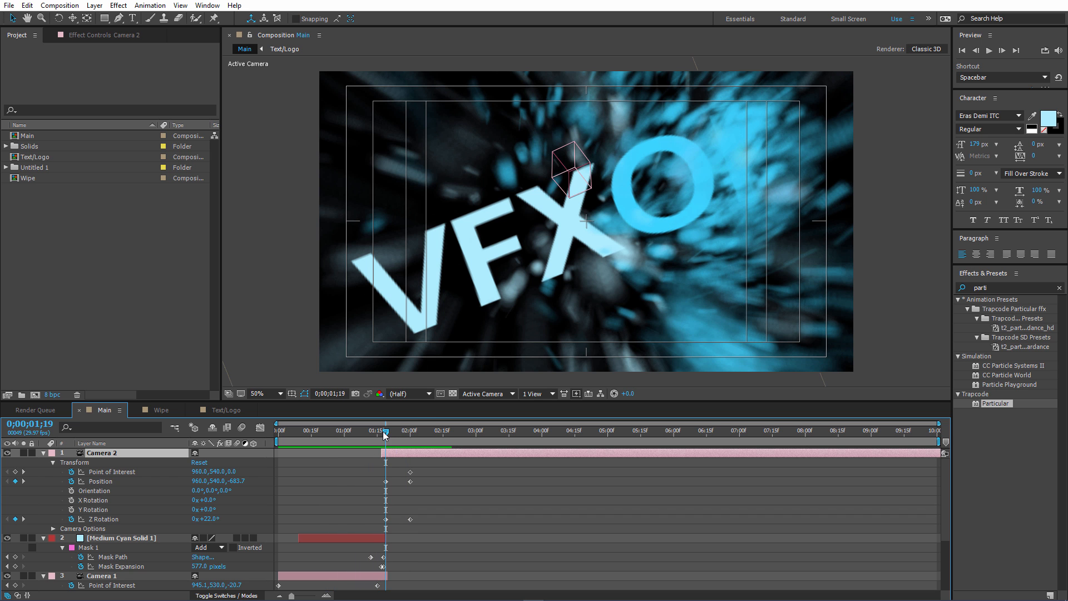
{"action": "left_click_drag", "start_coordinate": [384, 433], "coordinate": [384, 434]}
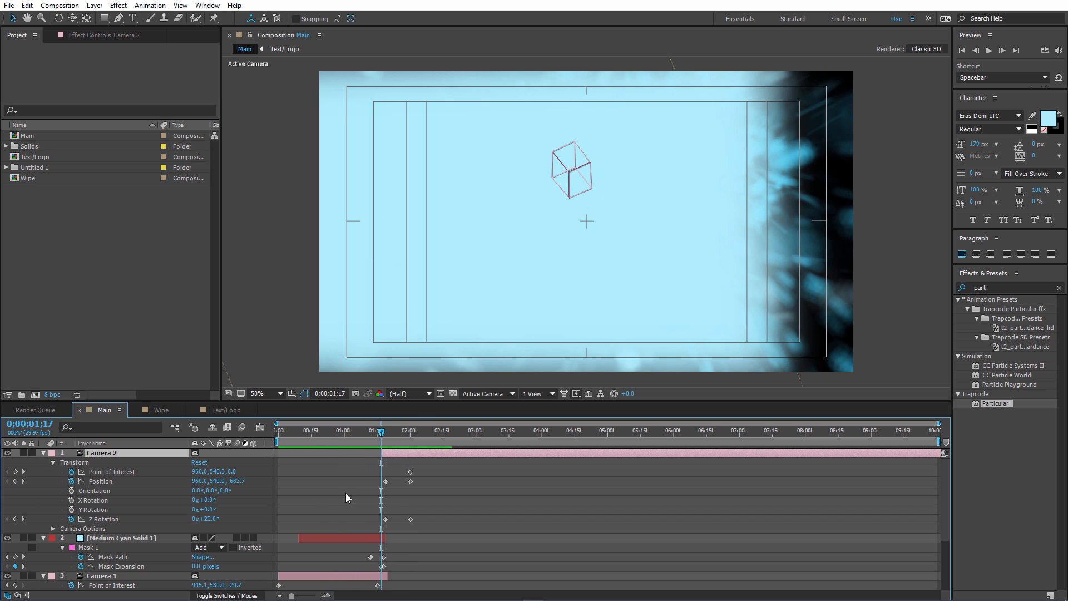
{"action": "left_click_drag", "start_coordinate": [292, 596], "coordinate": [312, 596]}
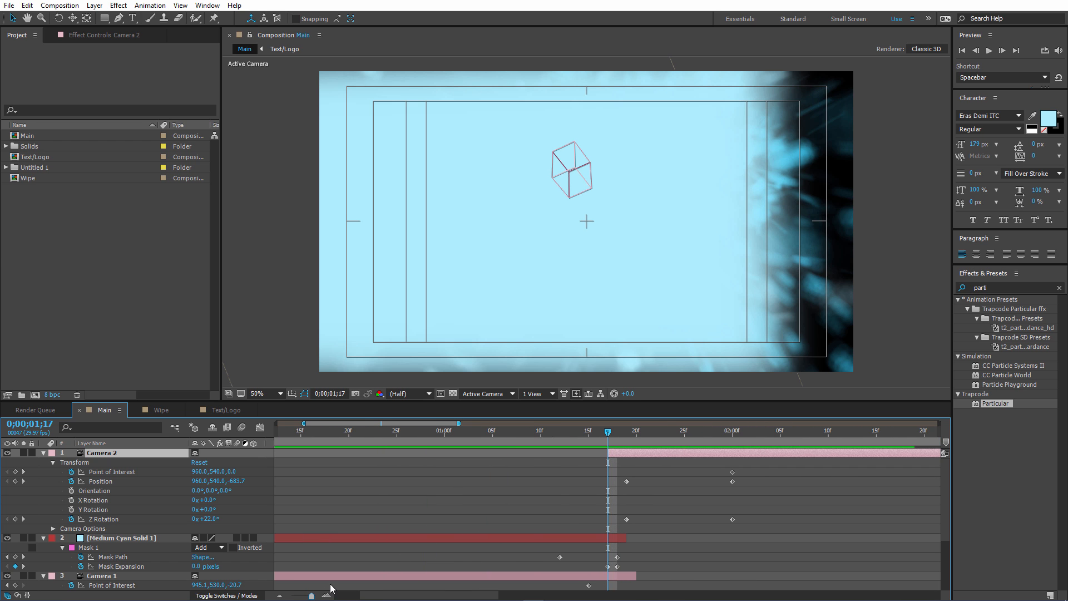
{"action": "left_click", "coordinate": [617, 433]}
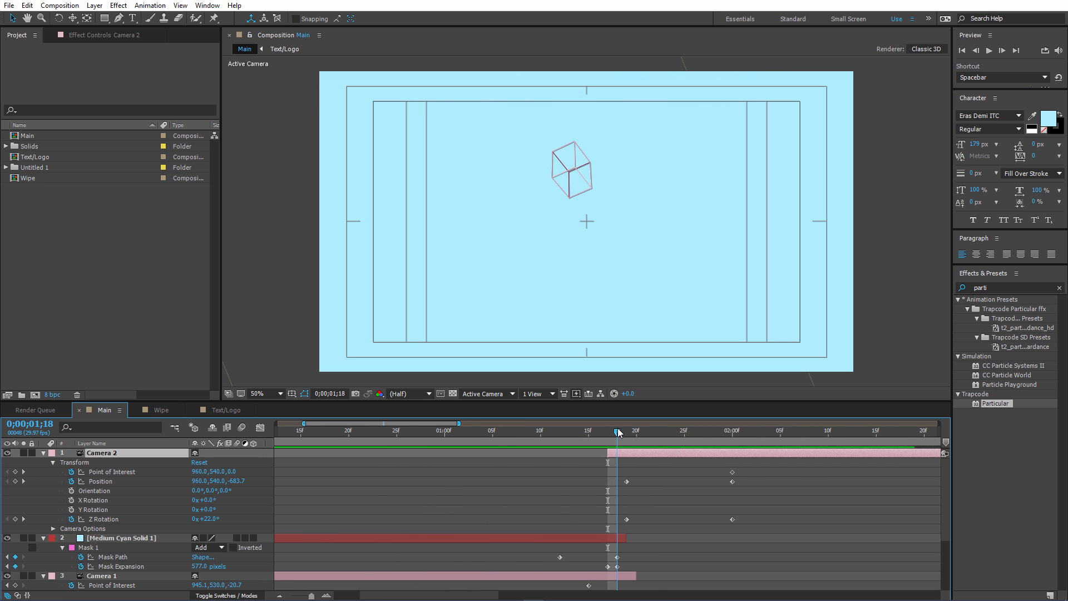
{"action": "mouse_move", "coordinate": [623, 429]}
{"action": "left_mouse_down"}
{"action": "mouse_move", "coordinate": [607, 436]}
{"action": "mouse_move", "coordinate": [628, 436]}
{"action": "mouse_move", "coordinate": [599, 444]}
{"action": "mouse_move", "coordinate": [627, 440]}
{"action": "left_mouse_up"}
{"action": "left_click_drag", "start_coordinate": [311, 596], "coordinate": [292, 596]}
{"action": "left_click_drag", "start_coordinate": [386, 434], "coordinate": [444, 429]}
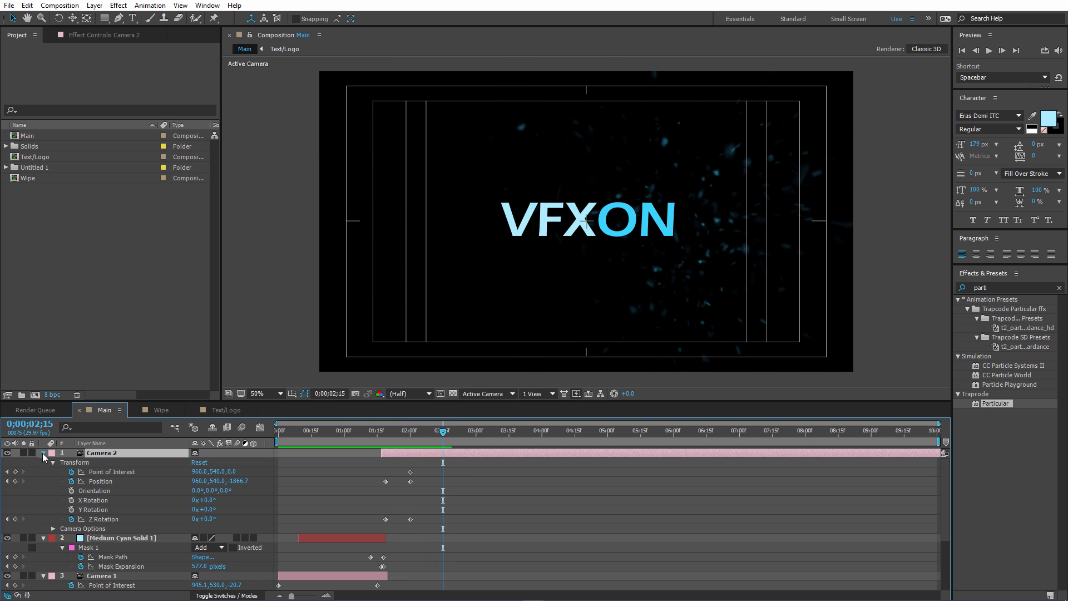
Collapse the properties of Camera 2, the cyan solid and Camera 1.
{"action": "left_click", "coordinate": [43, 453]}
{"action": "left_click", "coordinate": [44, 462]}
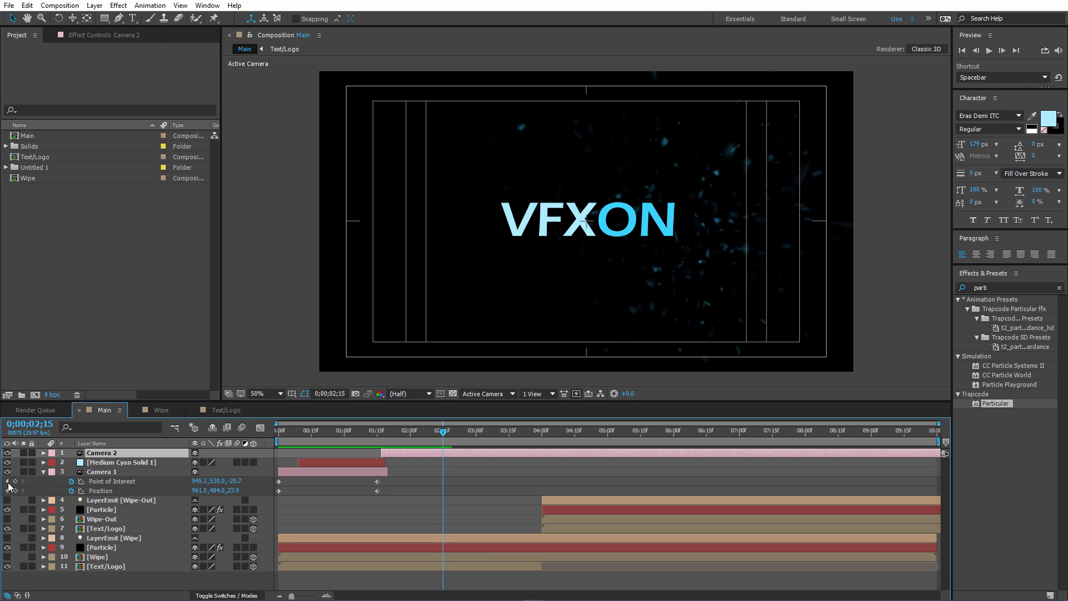
{"action": "left_click", "coordinate": [42, 472]}
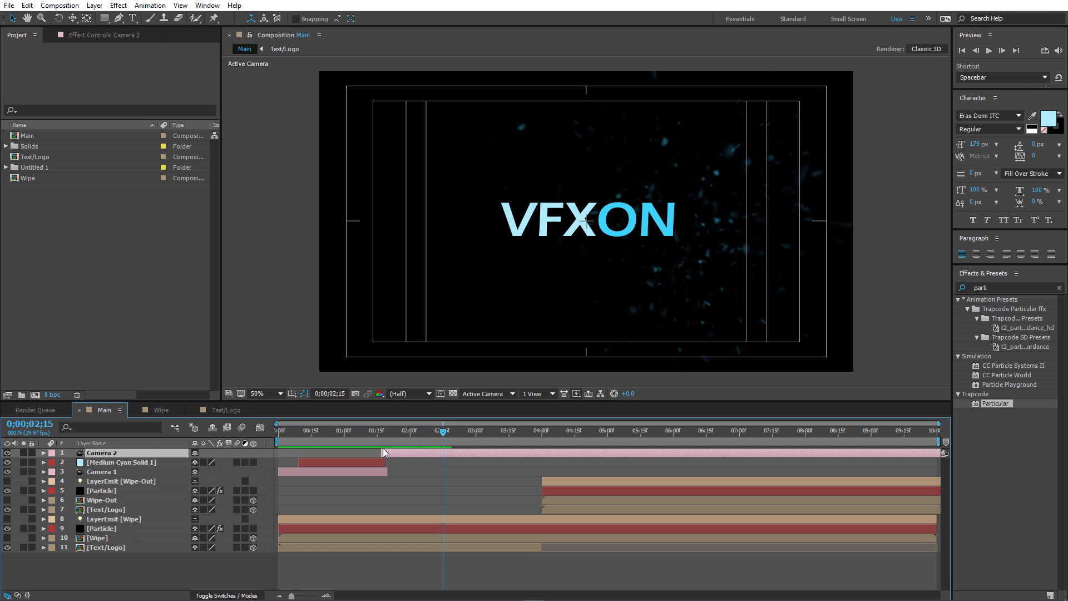
Shift the LayerEmit [Wipe-Out], its Particle, Wipe-Out and second Text/Logo layers together earlier to start at about 0;03;10.
{"action": "left_click_drag", "start_coordinate": [444, 434], "coordinate": [530, 444]}
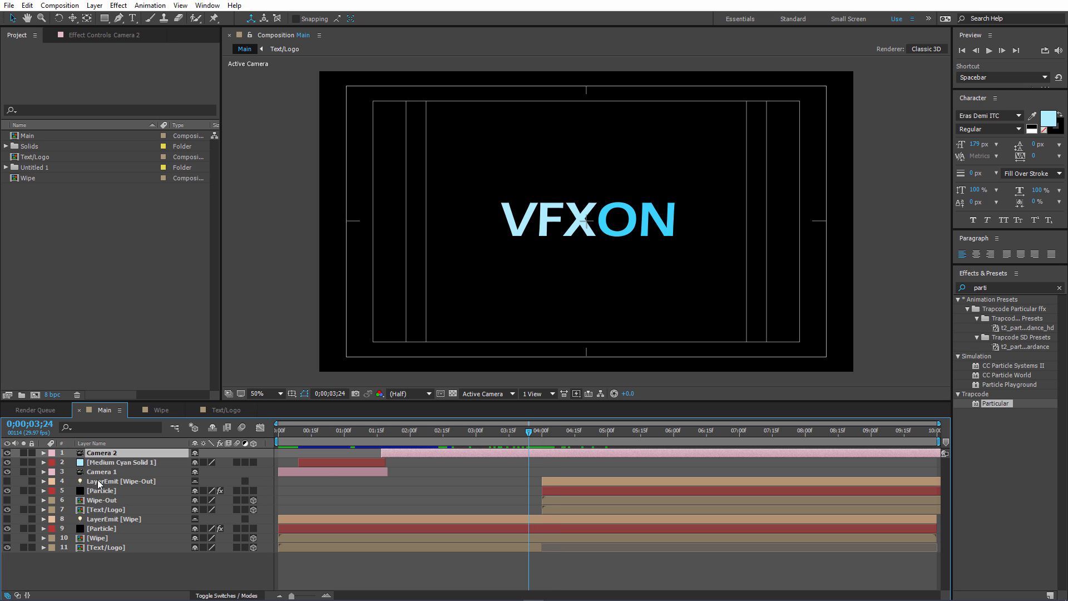
{"action": "left_click", "coordinate": [100, 482]}
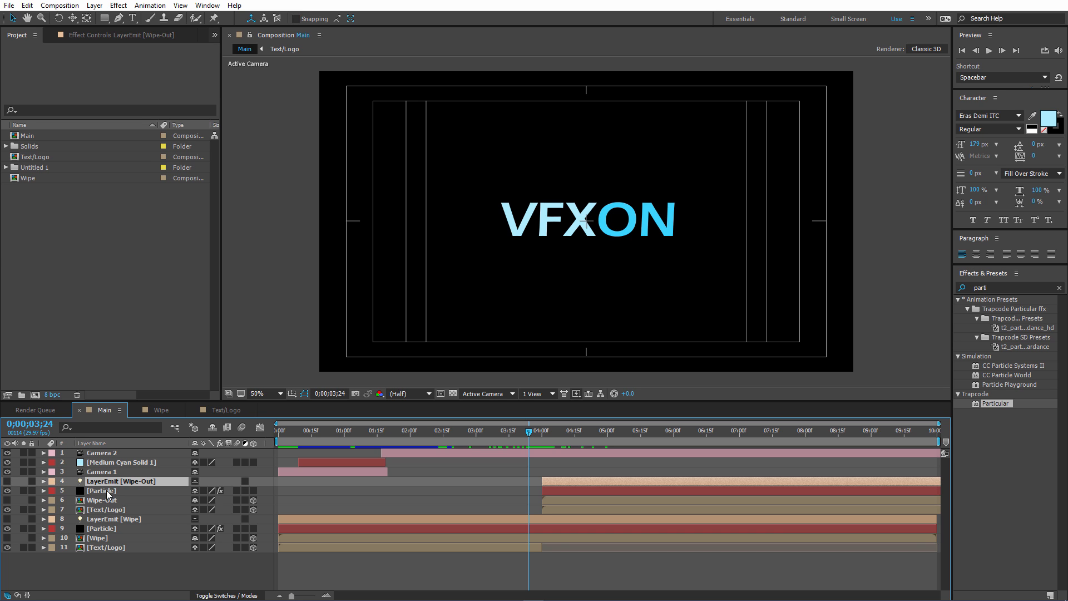
{"action": "left_click", "coordinate": [107, 490], "text": "shift"}
{"action": "left_click", "coordinate": [107, 500], "text": "shift"}
{"action": "left_click", "coordinate": [108, 510], "text": "shift"}
{"action": "left_click_drag", "start_coordinate": [605, 478], "coordinate": [562, 484]}
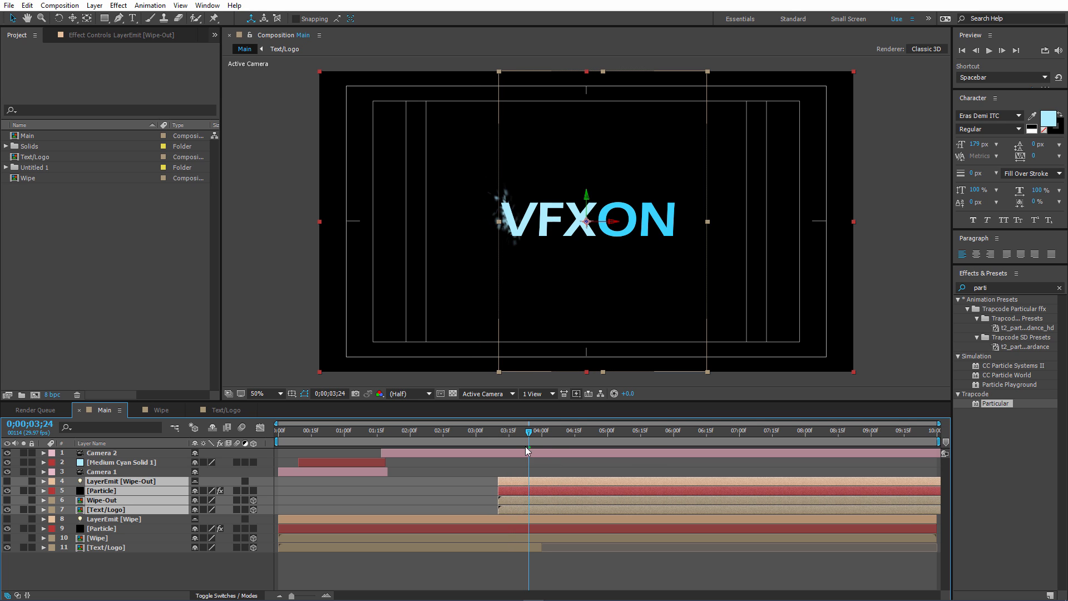
Lock the LayerEmit [Wipe-Out] and LayerEmit [Wipe] layers, and check the wipe-out up to 0;03;29.
{"action": "left_click", "coordinate": [30, 481]}
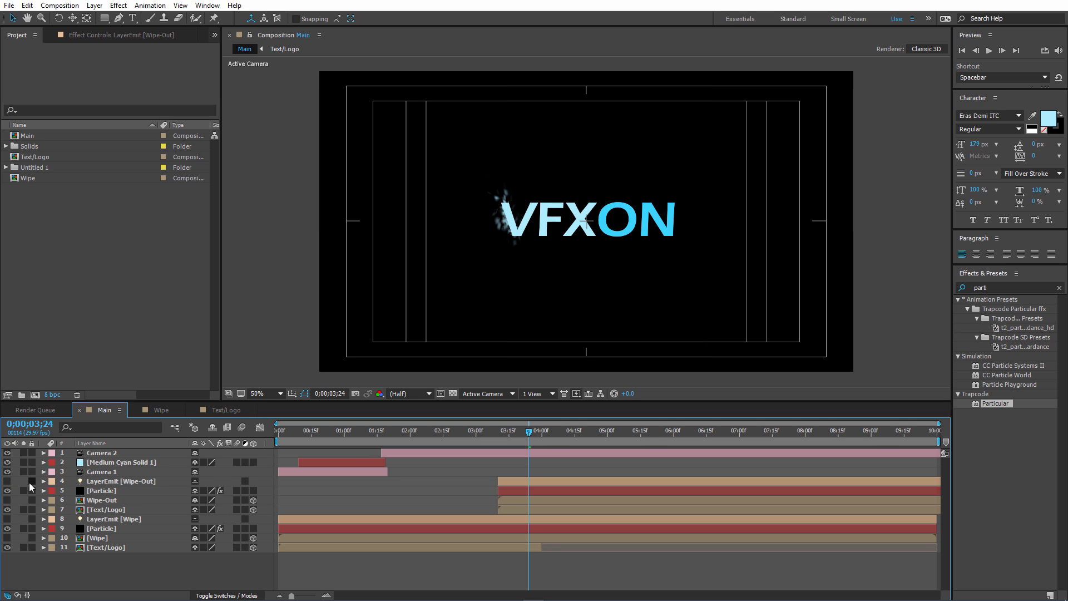
{"action": "left_click", "coordinate": [31, 482]}
{"action": "left_click_drag", "start_coordinate": [517, 443], "coordinate": [540, 436]}
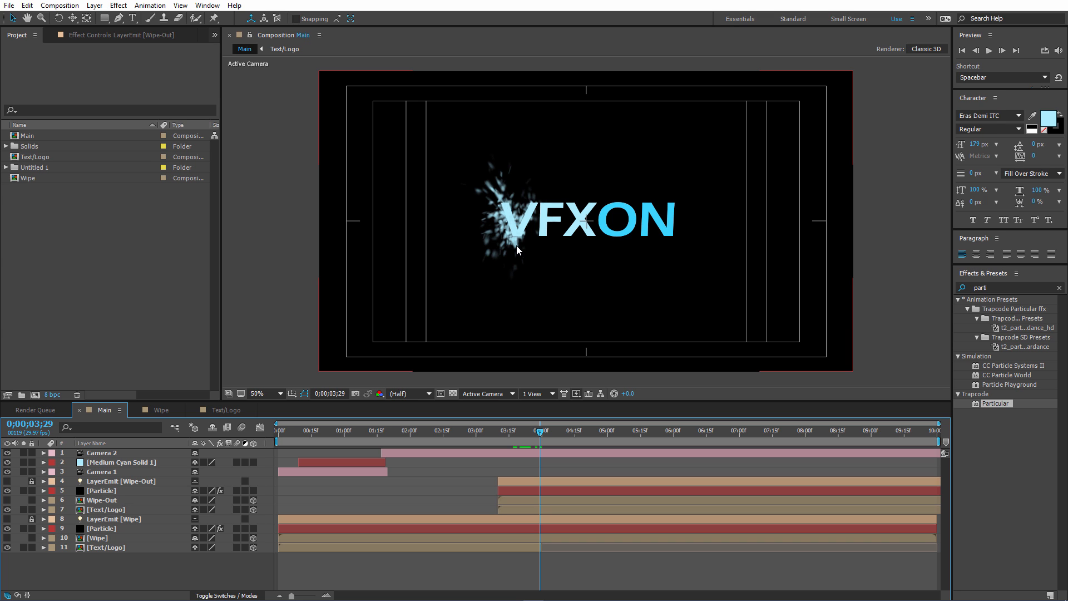
Reveal Camera 2's keyframed properties and save the project.
{"action": "left_click", "coordinate": [101, 454]}
{"action": "key", "text": "u"}
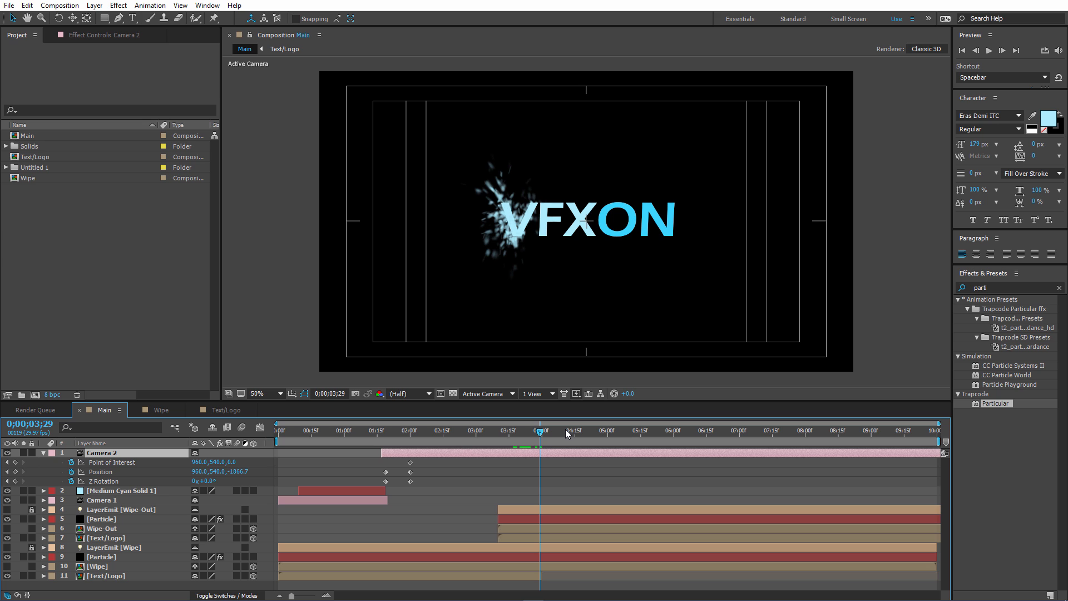
{"action": "key", "text": "ctrl+s"}
Add a Camera 2 position keyframe at 0;03;24 with the Z value set to -1467.7.
{"action": "left_click", "coordinate": [439, 431]}
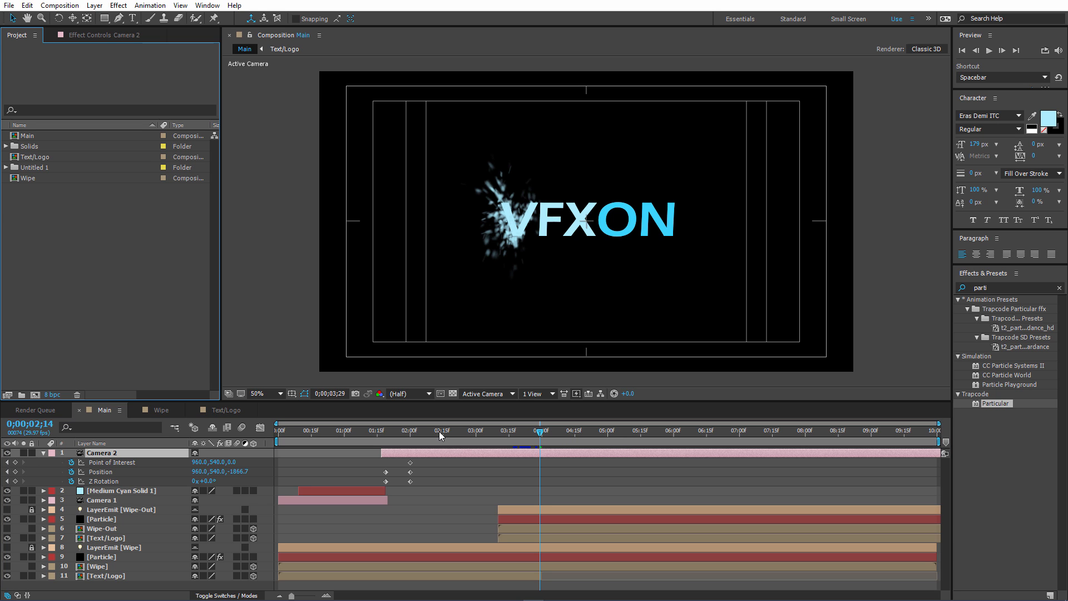
{"action": "left_click_drag", "start_coordinate": [439, 431], "coordinate": [528, 424]}
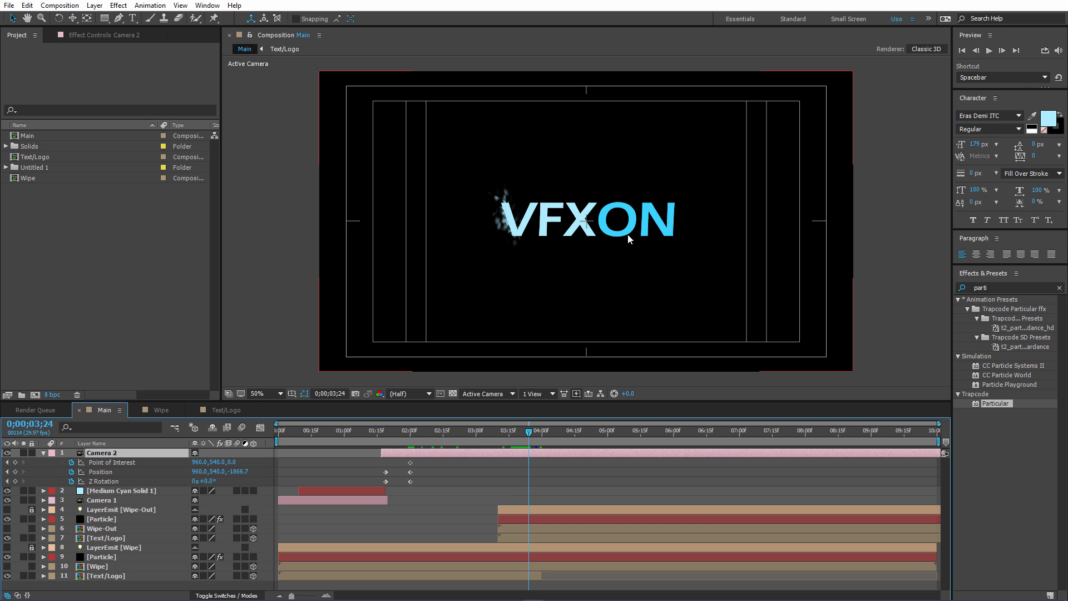
{"action": "left_click_drag", "start_coordinate": [238, 472], "coordinate": [436, 450]}
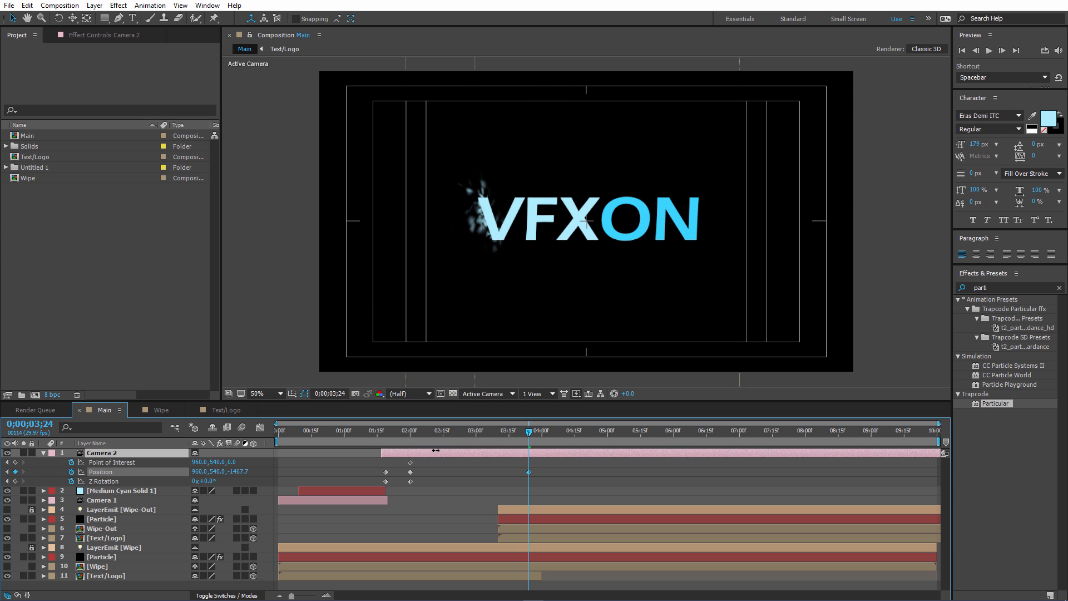
Retime Camera 2's last position keyframe to about 0;04;17, checking it against the particle wipe-out.
{"action": "left_click", "coordinate": [533, 433]}
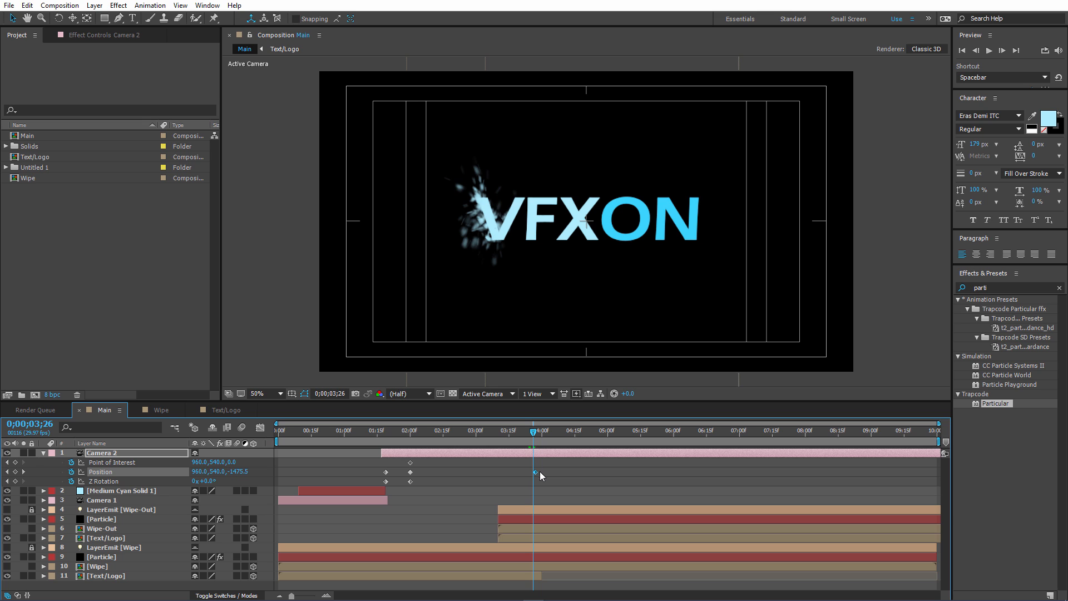
{"action": "left_click_drag", "start_coordinate": [539, 472], "coordinate": [554, 472]}
{"action": "left_click_drag", "start_coordinate": [533, 432], "coordinate": [559, 434]}
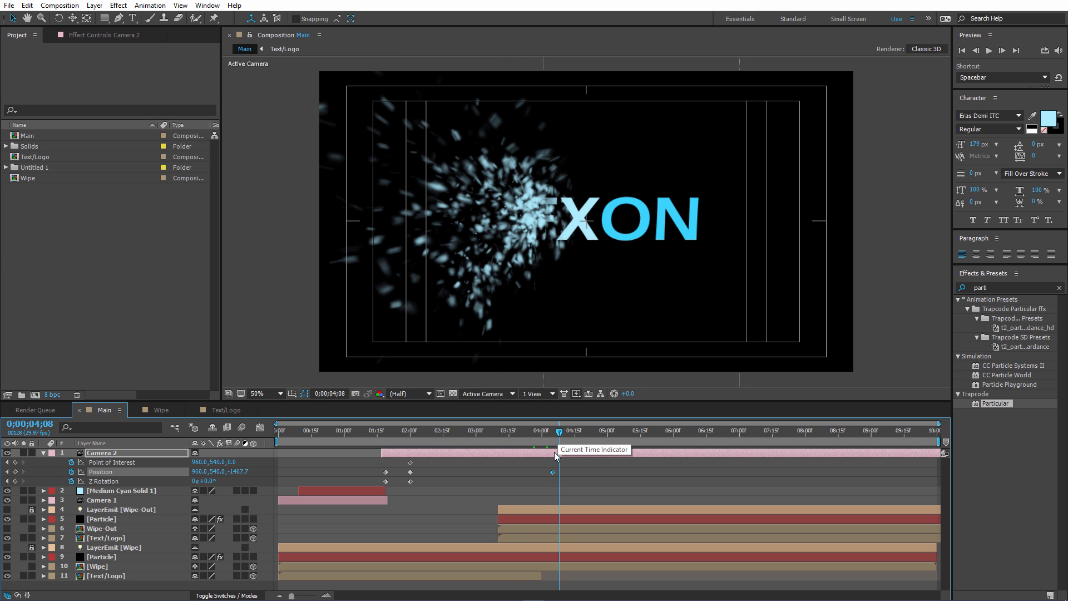
{"action": "left_click_drag", "start_coordinate": [554, 472], "coordinate": [568, 436]}
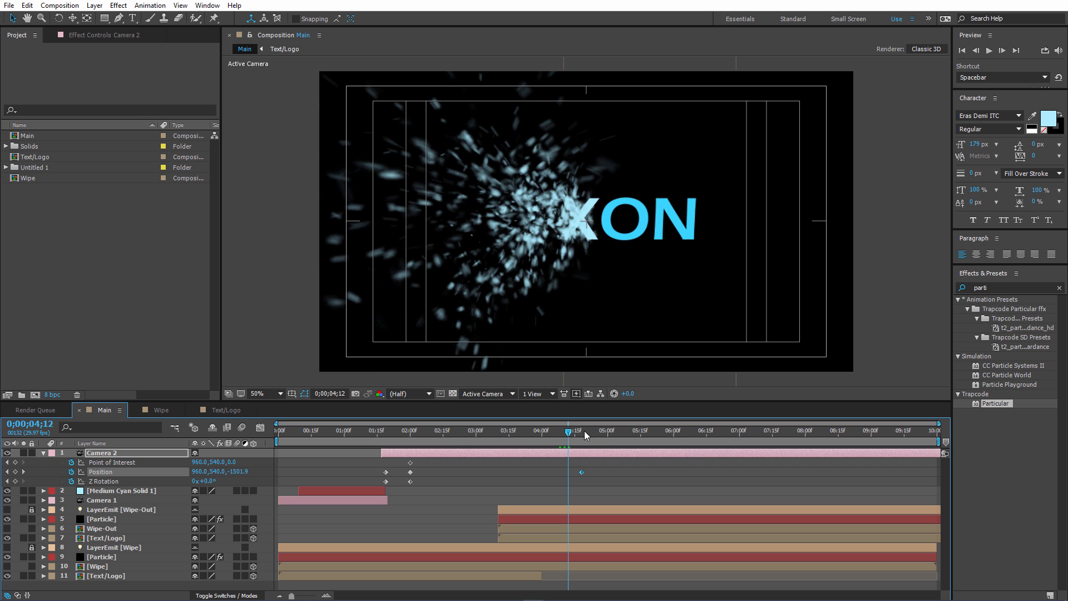
{"action": "left_click", "coordinate": [573, 433]}
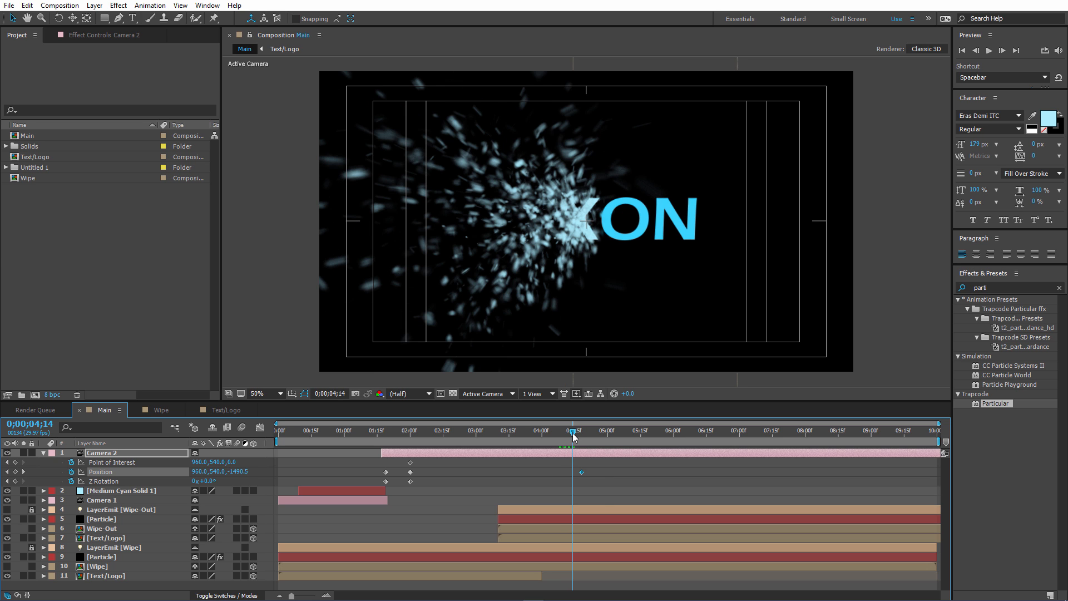
{"action": "left_click_drag", "start_coordinate": [574, 438], "coordinate": [584, 437]}
{"action": "left_click_drag", "start_coordinate": [580, 474], "coordinate": [607, 473]}
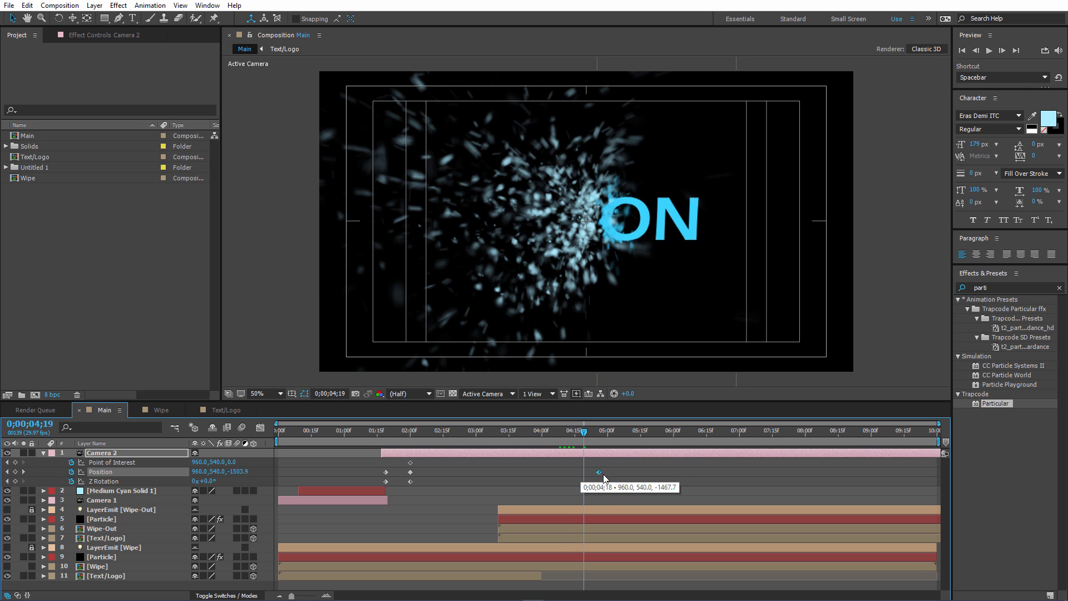
{"action": "left_click_drag", "start_coordinate": [585, 436], "coordinate": [593, 437]}
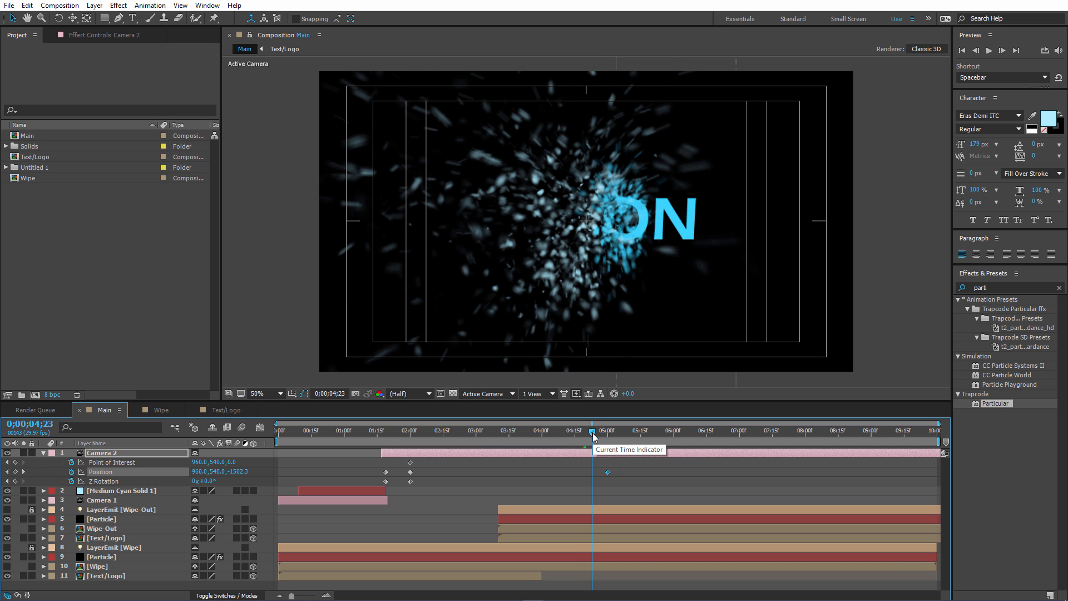
{"action": "left_click_drag", "start_coordinate": [608, 472], "coordinate": [593, 473]}
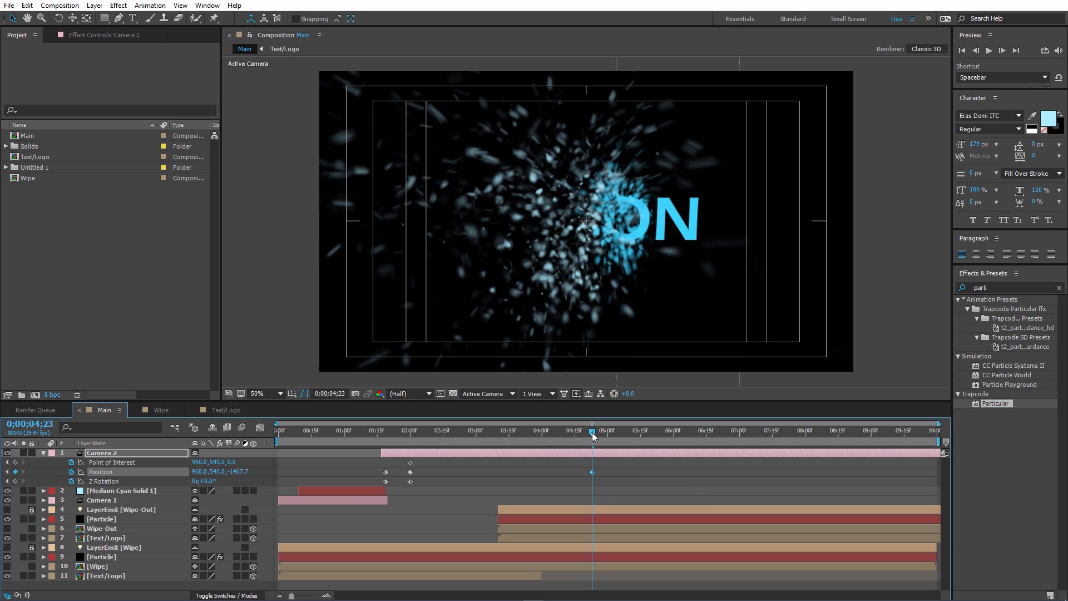
{"action": "left_click_drag", "start_coordinate": [593, 437], "coordinate": [617, 436]}
{"action": "left_click_drag", "start_coordinate": [593, 473], "coordinate": [587, 473]}
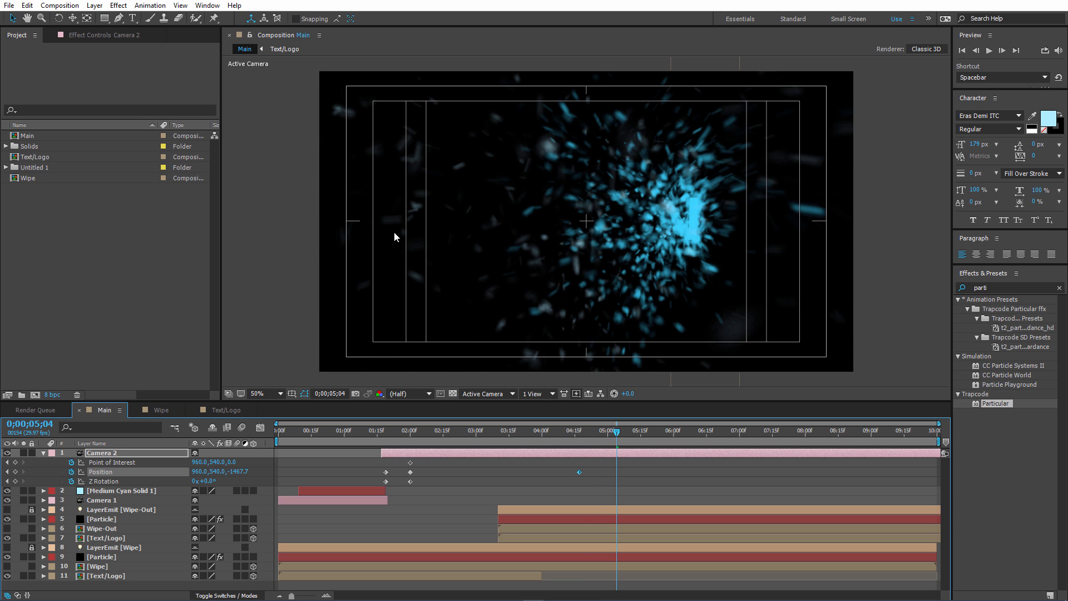
Add a Camera 2 position keyframe at 0;05;01 with the Z value set to -824.7.
{"action": "left_click_drag", "start_coordinate": [615, 432], "coordinate": [611, 434]}
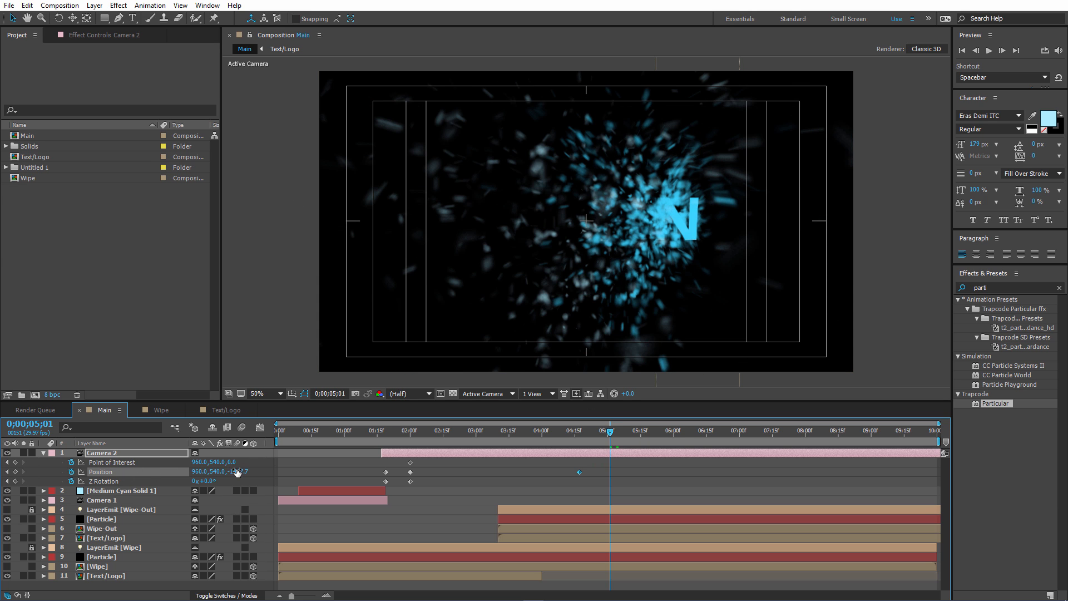
{"action": "left_click_drag", "start_coordinate": [237, 473], "coordinate": [547, 463]}
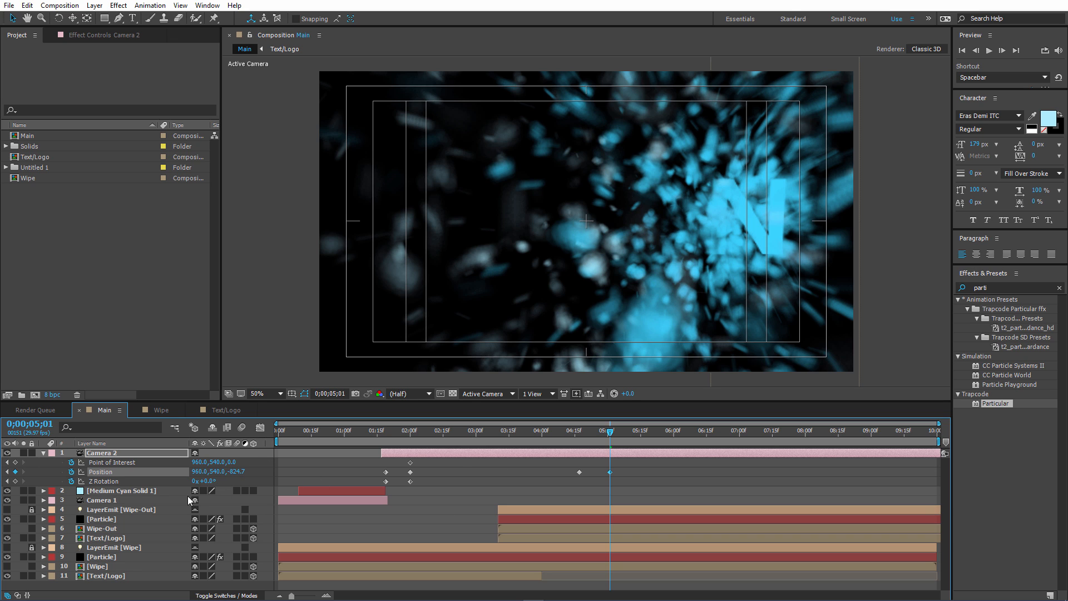
Keyframe Camera 2's Z Rotation at its current value at 0;04;16 and set it to 15° at 0;05;01.
{"action": "left_click_drag", "start_coordinate": [609, 435], "coordinate": [577, 436]}
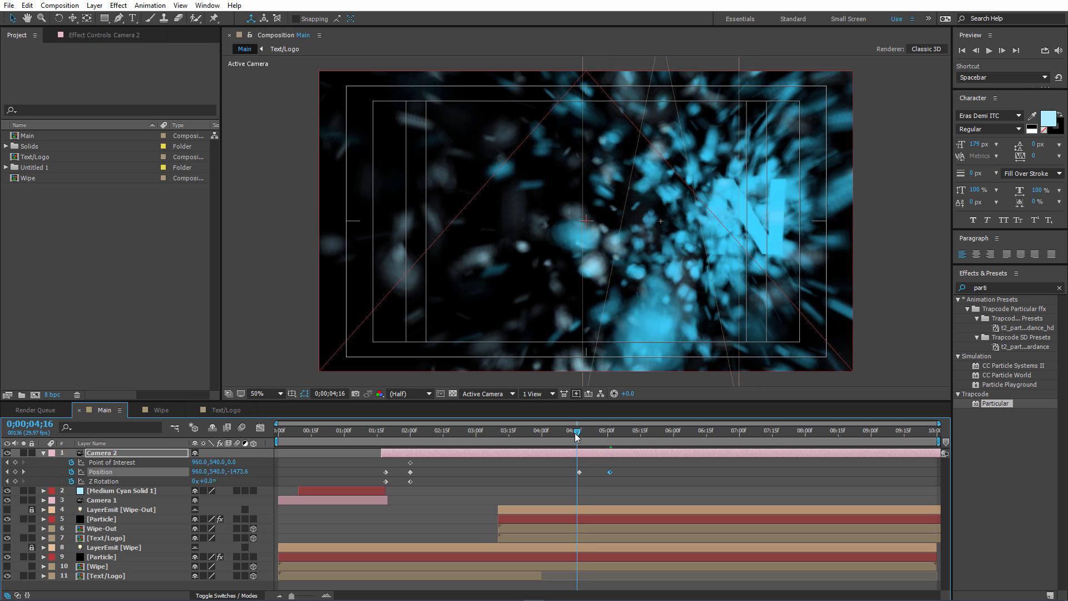
{"action": "left_click", "coordinate": [400, 489]}
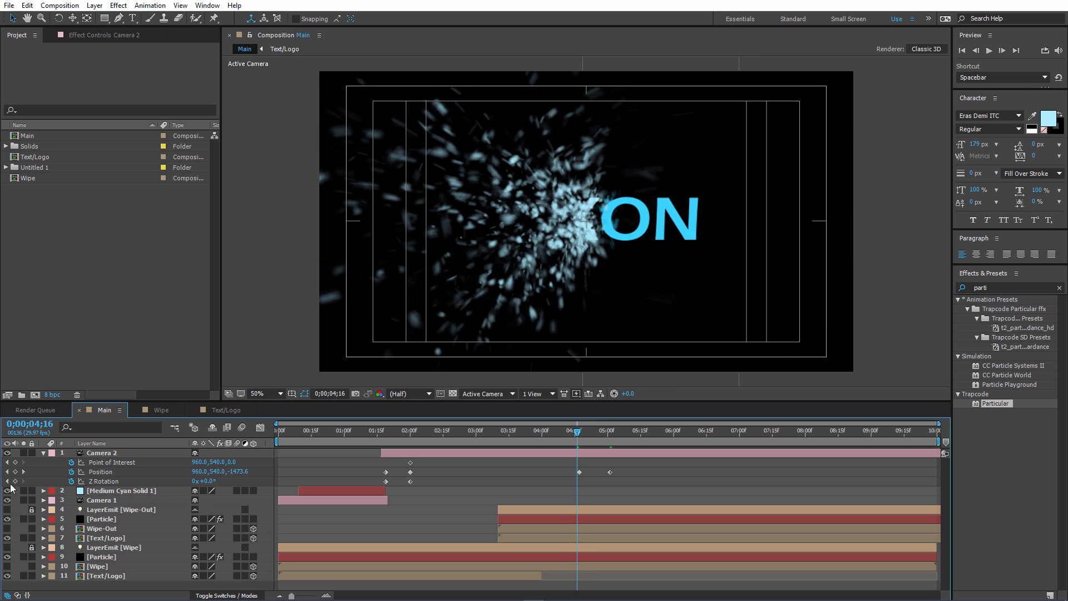
{"action": "left_click", "coordinate": [15, 482]}
{"action": "left_click_drag", "start_coordinate": [589, 436], "coordinate": [610, 437]}
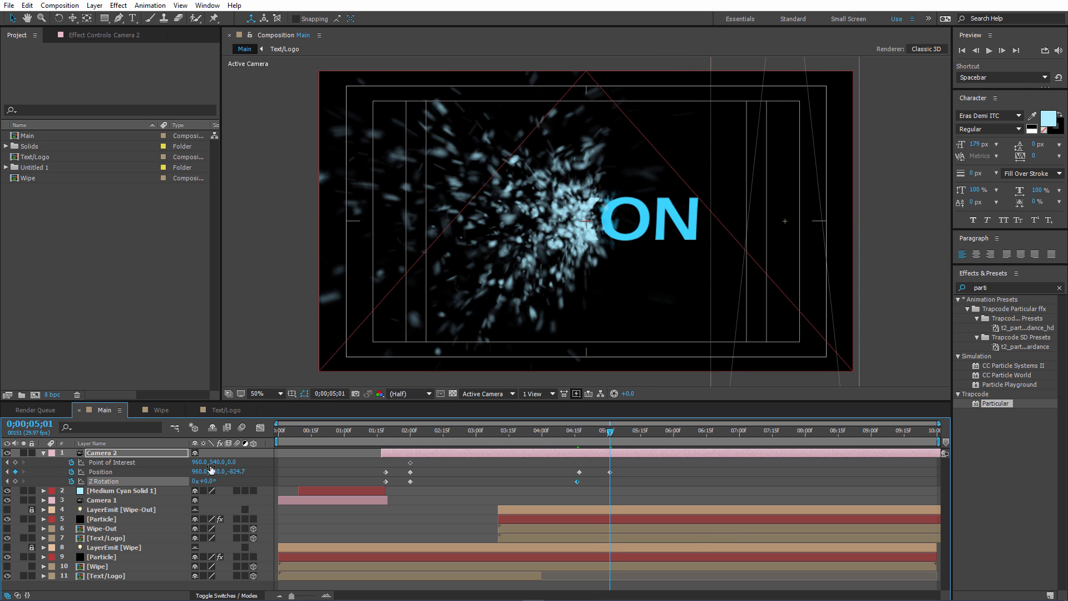
{"action": "left_click_drag", "start_coordinate": [205, 481], "coordinate": [215, 481]}
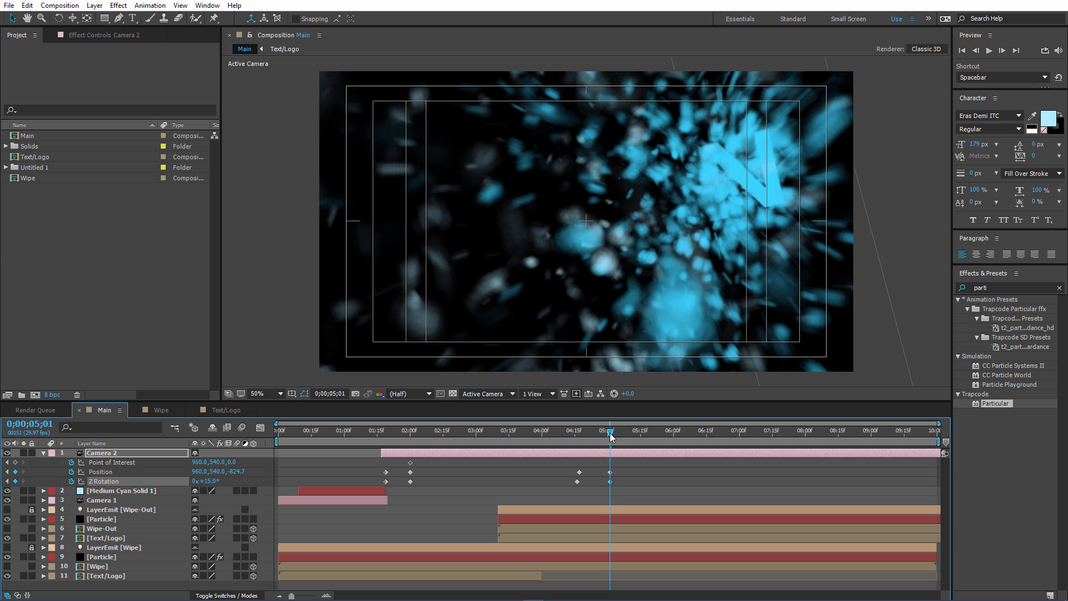
Set Camera 2's Z position at 0;05;01 to -661.7 and move that position keyframe to about 0;05;08.
{"action": "left_click_drag", "start_coordinate": [611, 437], "coordinate": [610, 443]}
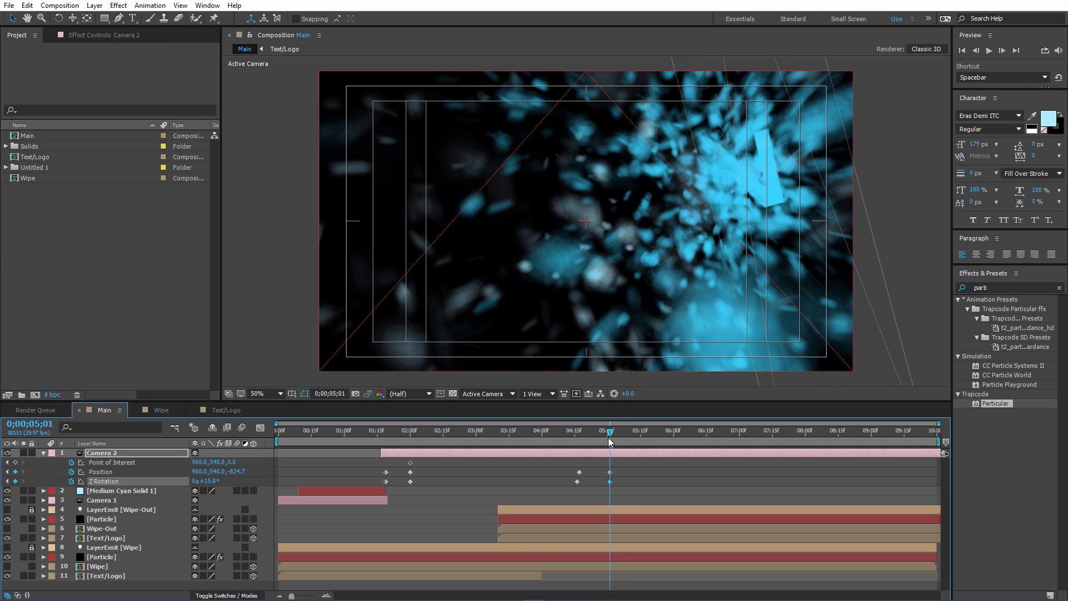
{"action": "left_click_drag", "start_coordinate": [241, 471], "coordinate": [348, 468]}
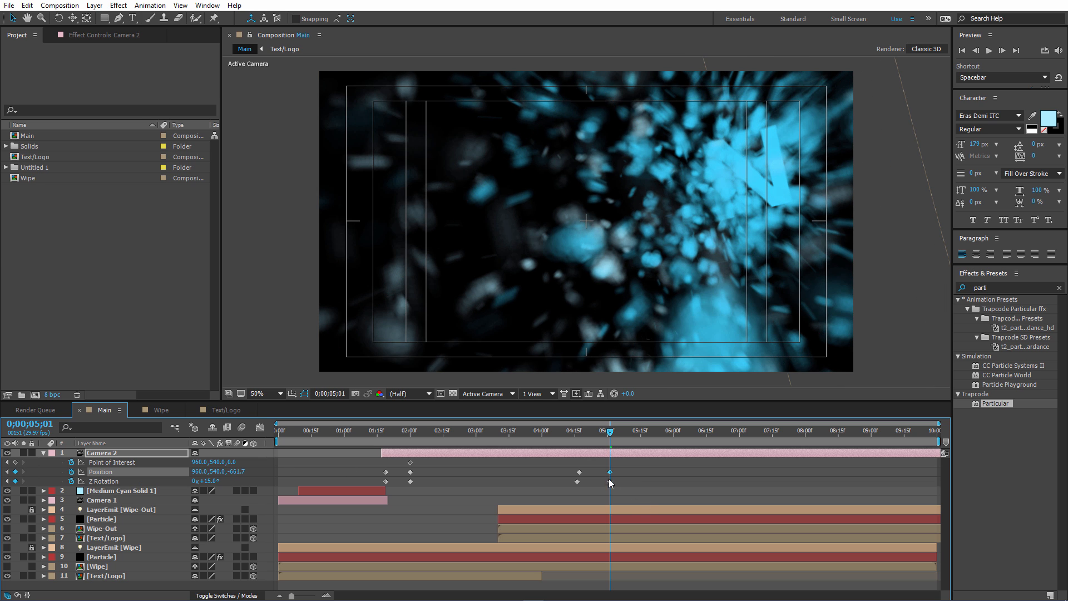
{"action": "left_click_drag", "start_coordinate": [610, 473], "coordinate": [626, 477]}
Set the work area to start at about 0;03;28 and preview Camera 2's rotating push-in.
{"action": "left_click_drag", "start_coordinate": [292, 437], "coordinate": [535, 431]}
{"action": "key", "text": "space"}
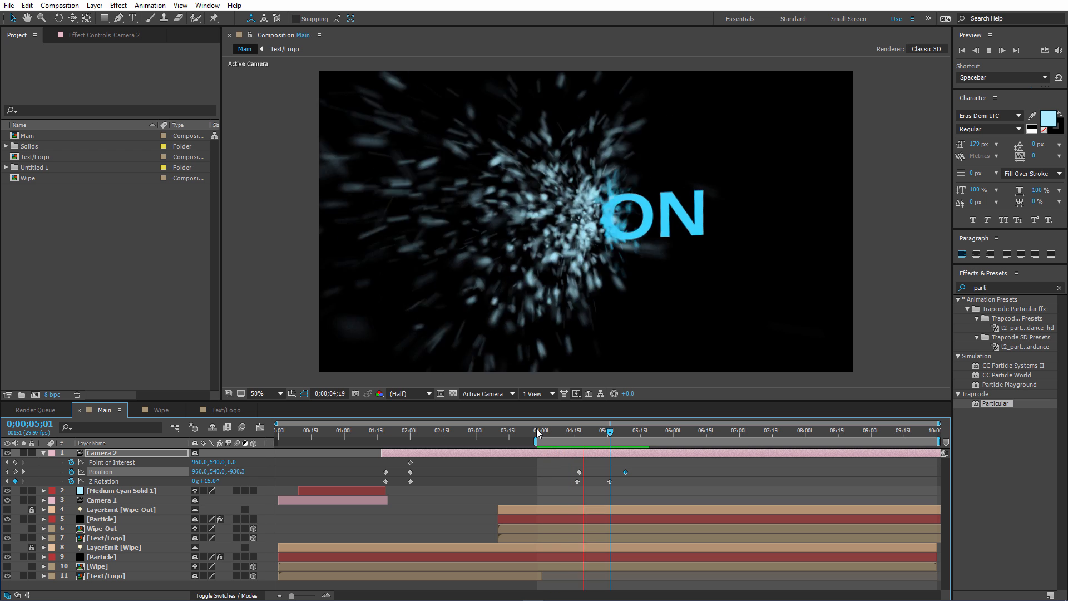
{"action": "left_click_drag", "start_coordinate": [575, 433], "coordinate": [590, 437]}
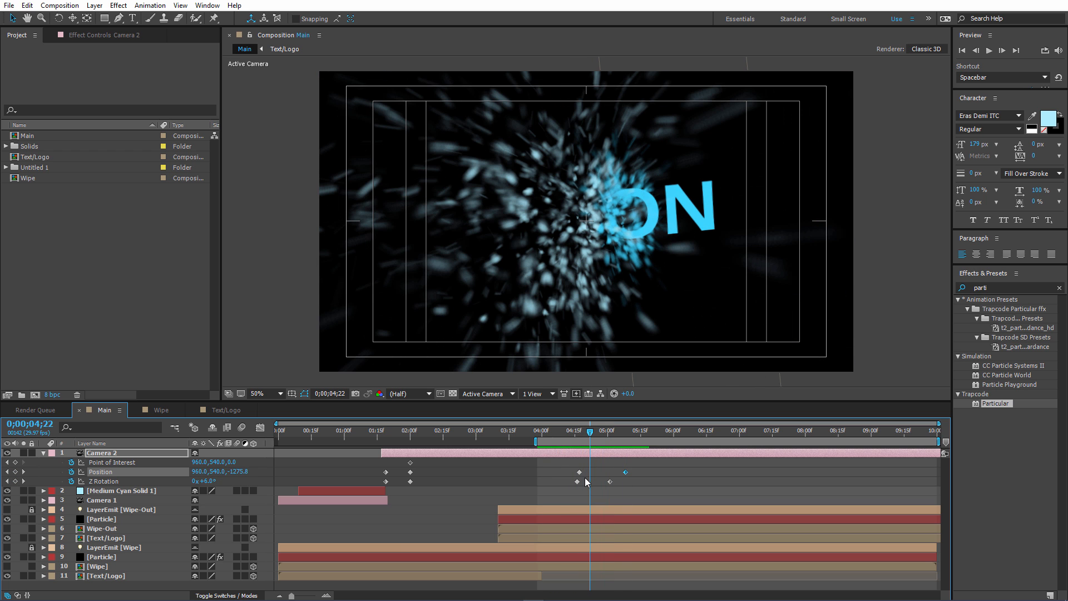
Move Camera 2's last two Z Rotation keyframes to about 0;04;27 and 0;05;08, and set the final one to 9°.
{"action": "left_click_drag", "start_coordinate": [578, 482], "coordinate": [596, 486]}
{"action": "left_click", "coordinate": [610, 481], "text": "shift"}
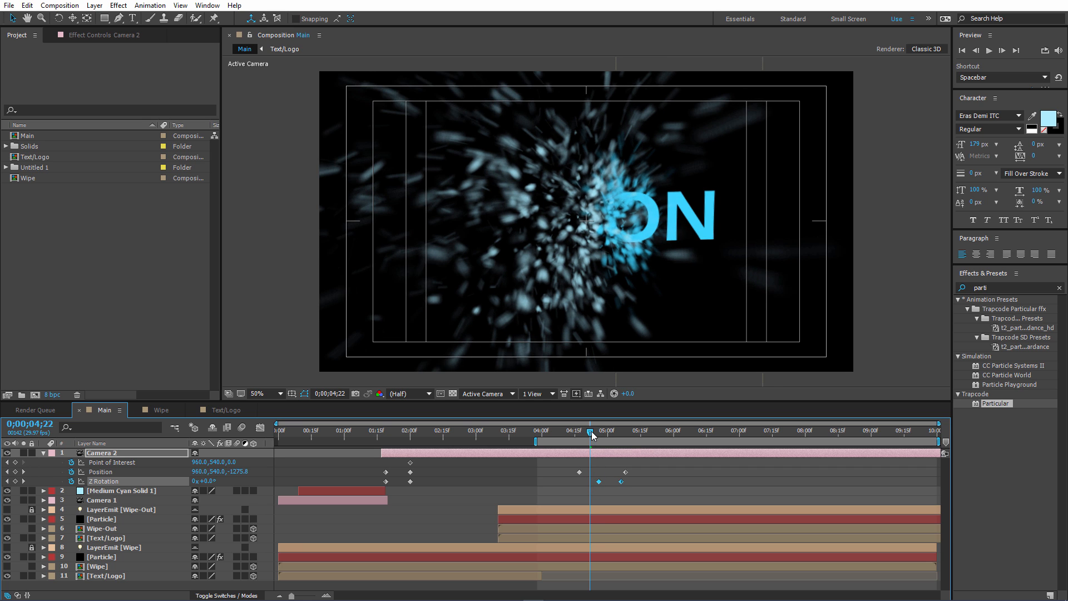
{"action": "left_click_drag", "start_coordinate": [593, 436], "coordinate": [610, 436]}
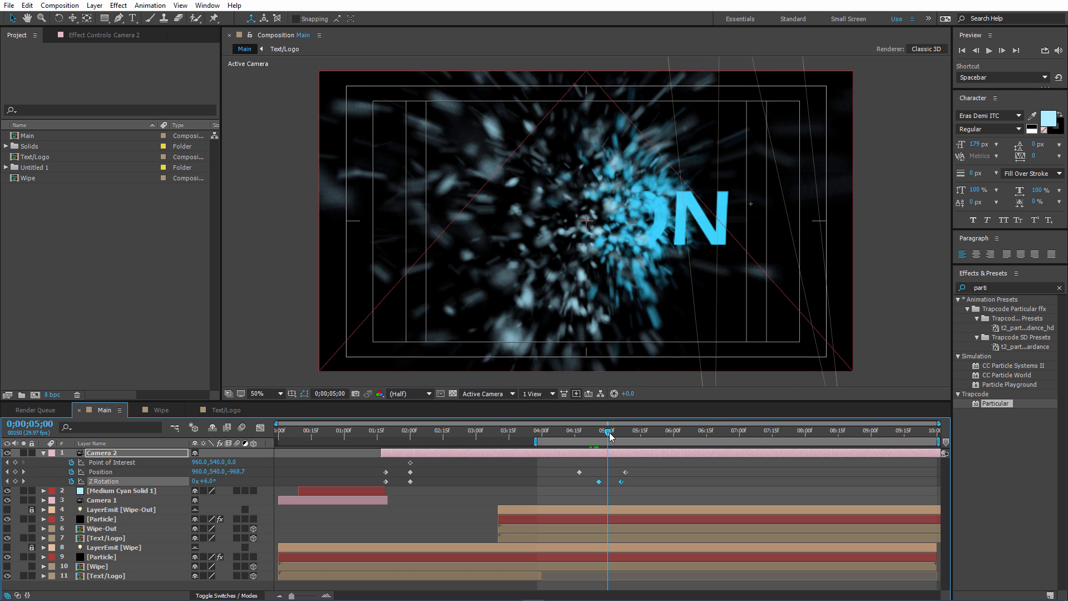
{"action": "left_click_drag", "start_coordinate": [622, 482], "coordinate": [626, 482]}
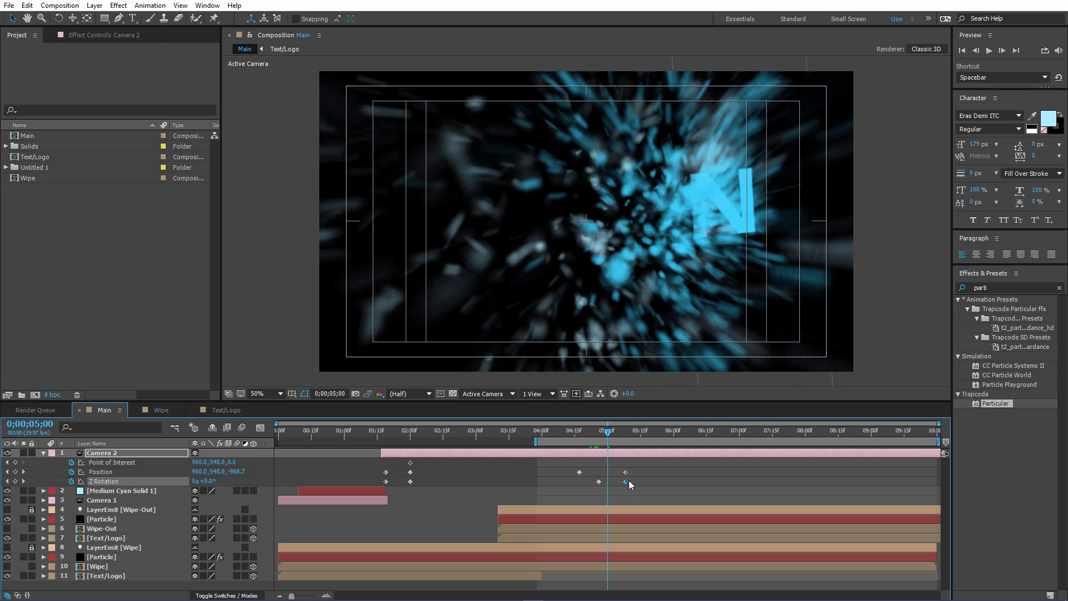
{"action": "left_click", "coordinate": [626, 437]}
{"action": "left_click_drag", "start_coordinate": [214, 483], "coordinate": [209, 482]}
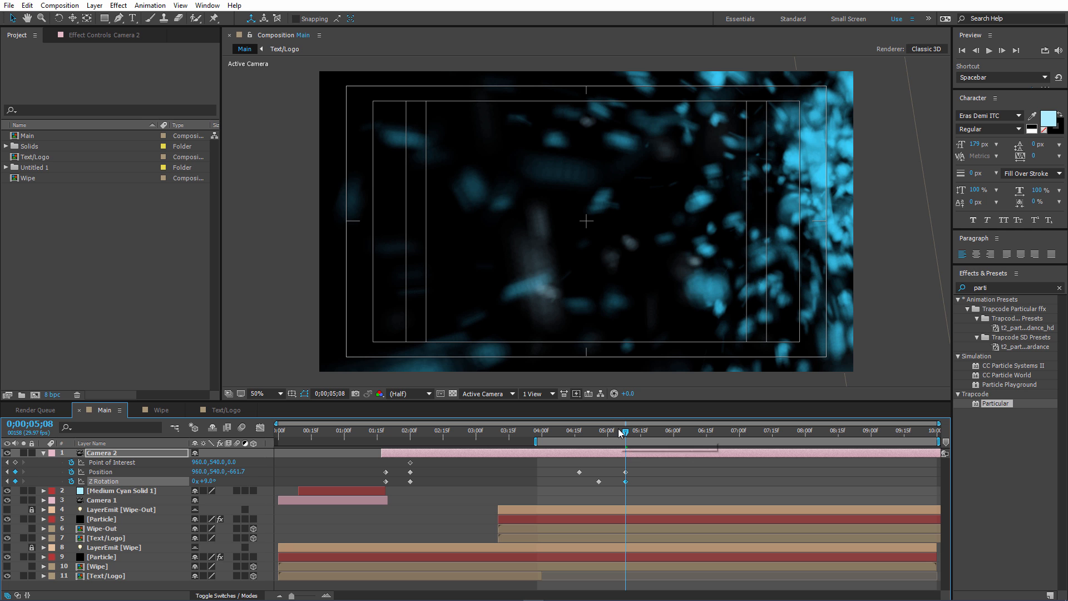
Preview Camera 2's retimed rotation during the wipe-out.
{"action": "left_click_drag", "start_coordinate": [621, 432], "coordinate": [600, 432]}
{"action": "key", "text": "space"}
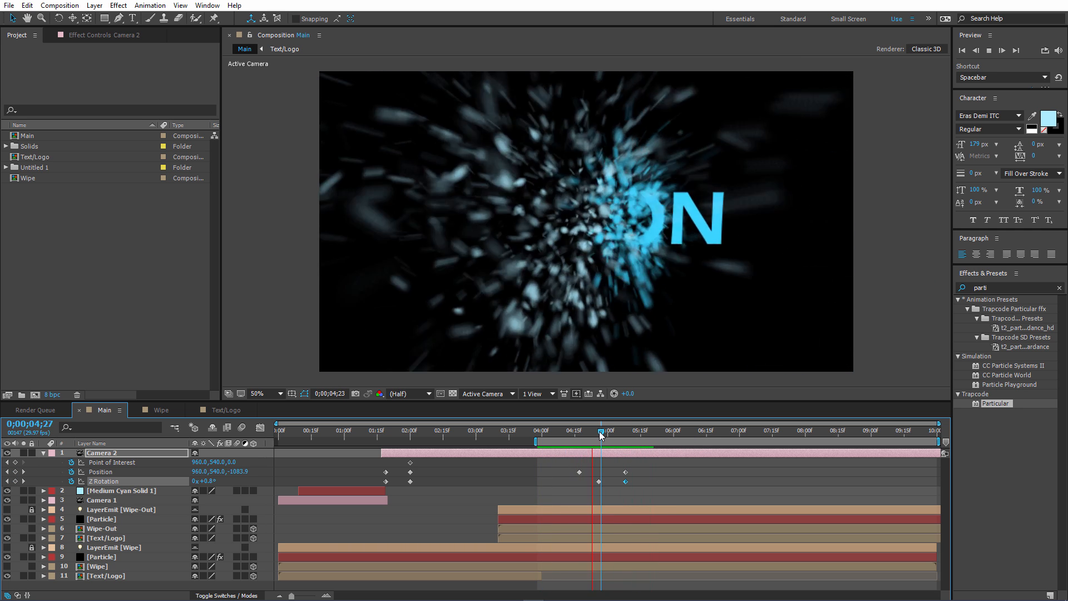
{"action": "key", "text": "space"}
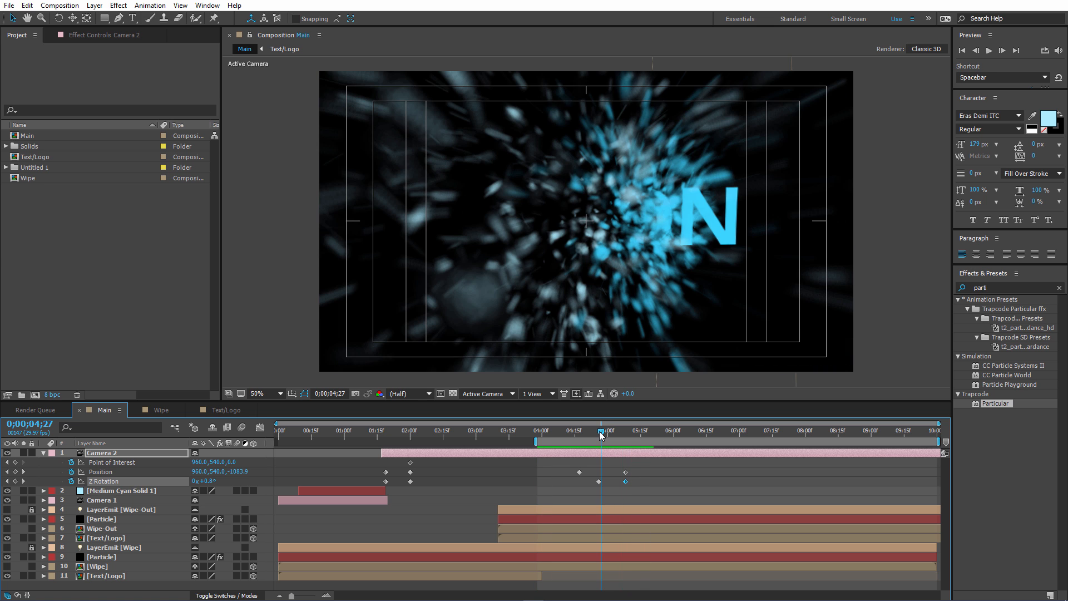
Set Camera 2's Z position at the 0;05;08 keyframe to -555.7.
{"action": "left_click_drag", "start_coordinate": [605, 434], "coordinate": [626, 436]}
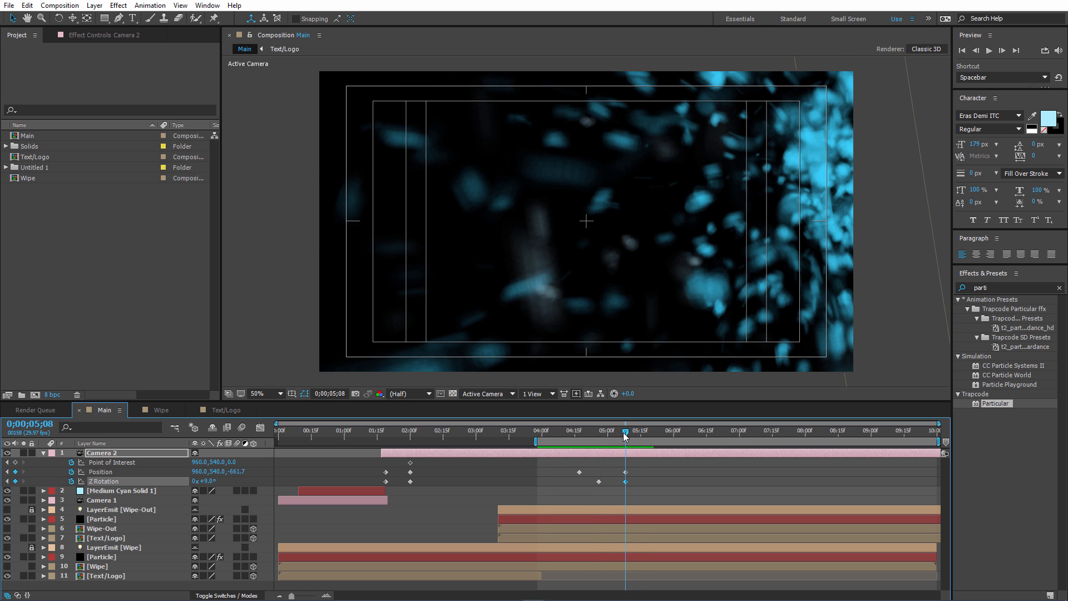
{"action": "left_click", "coordinate": [626, 472]}
{"action": "left_click_drag", "start_coordinate": [238, 475], "coordinate": [263, 475]}
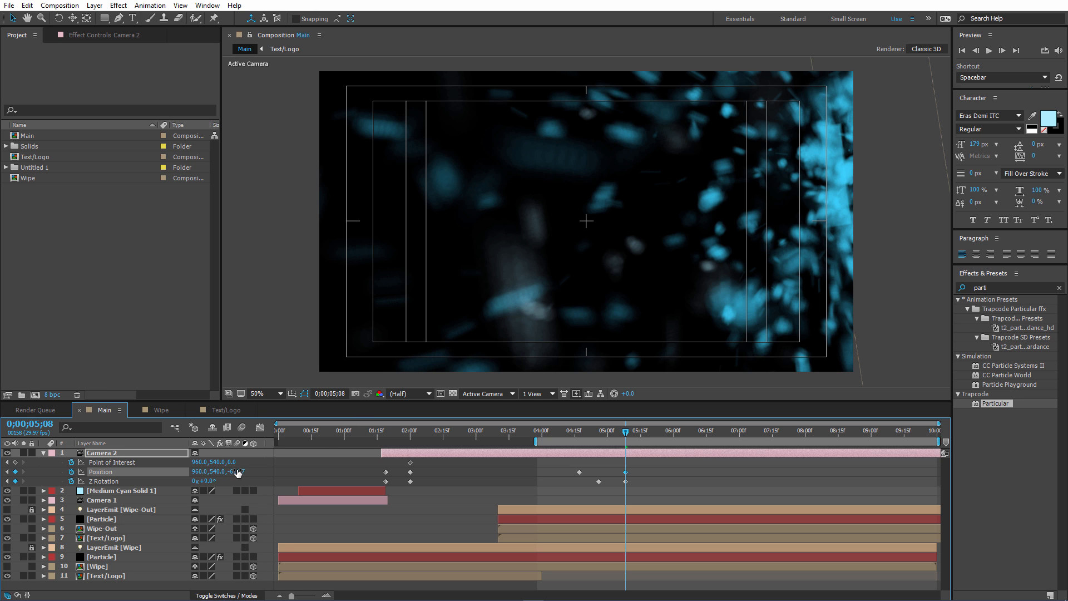
{"action": "left_click_drag", "start_coordinate": [251, 470], "coordinate": [263, 469]}
Try delaying Camera 2's final position keyframe by a few frames, and return it to 0;05;08.
{"action": "left_click_drag", "start_coordinate": [626, 472], "coordinate": [637, 471]}
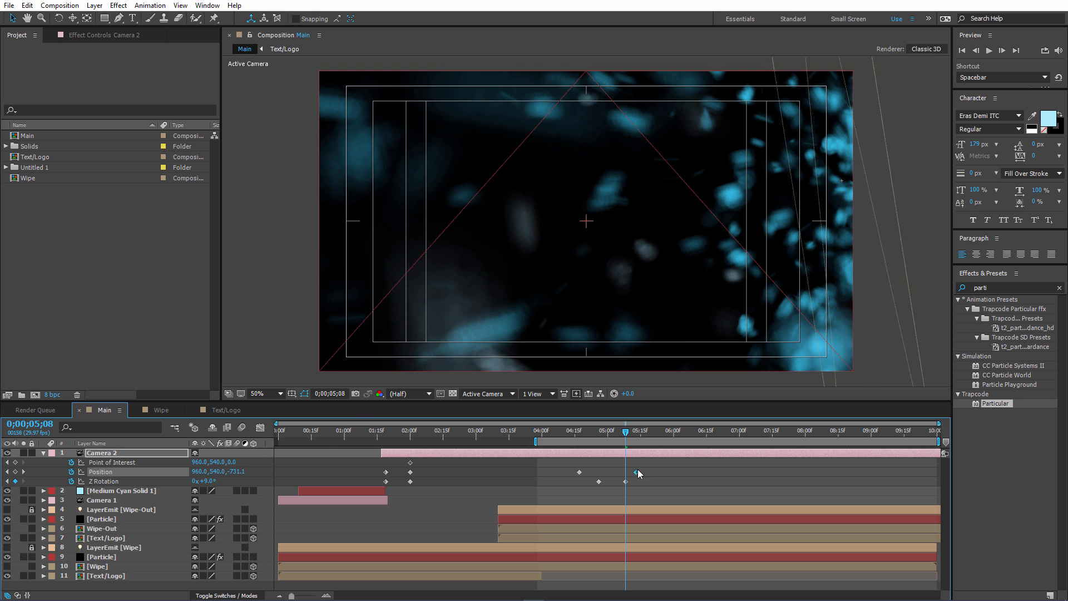
{"action": "left_click_drag", "start_coordinate": [626, 431], "coordinate": [625, 432]}
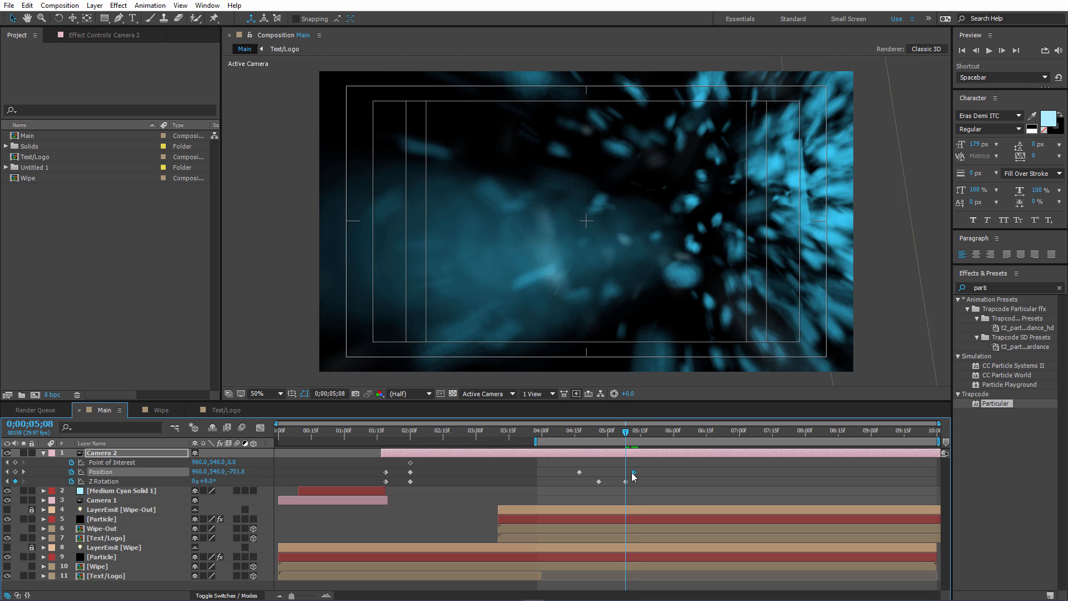
{"action": "left_click_drag", "start_coordinate": [635, 473], "coordinate": [625, 477]}
Set the work area to start at about 0;04;08 and preview Camera 2's closer push-in.
{"action": "left_click", "coordinate": [601, 432]}
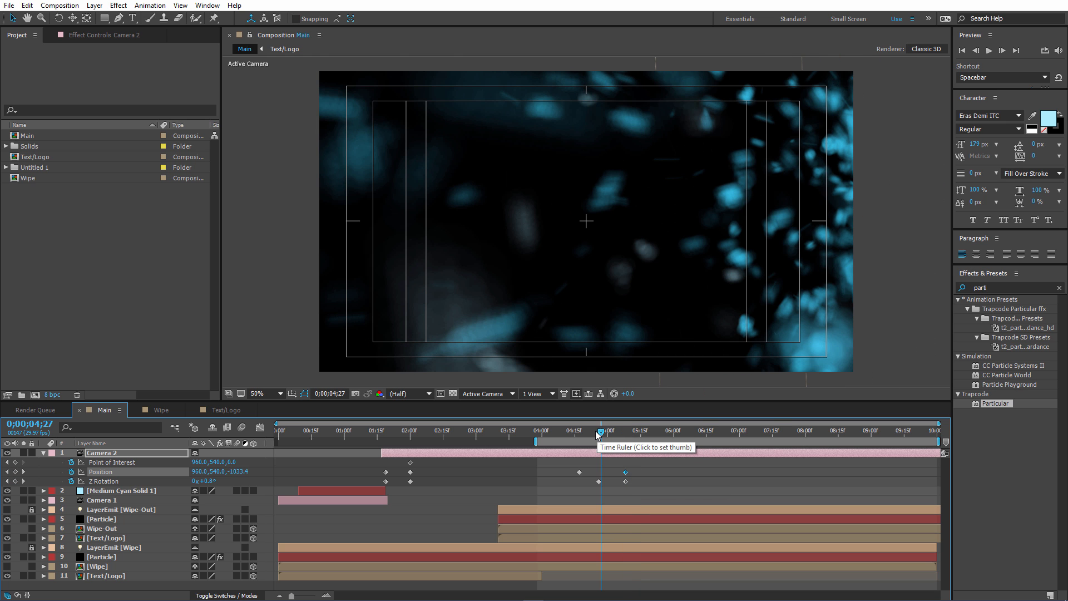
{"action": "left_click_drag", "start_coordinate": [536, 441], "coordinate": [557, 442]}
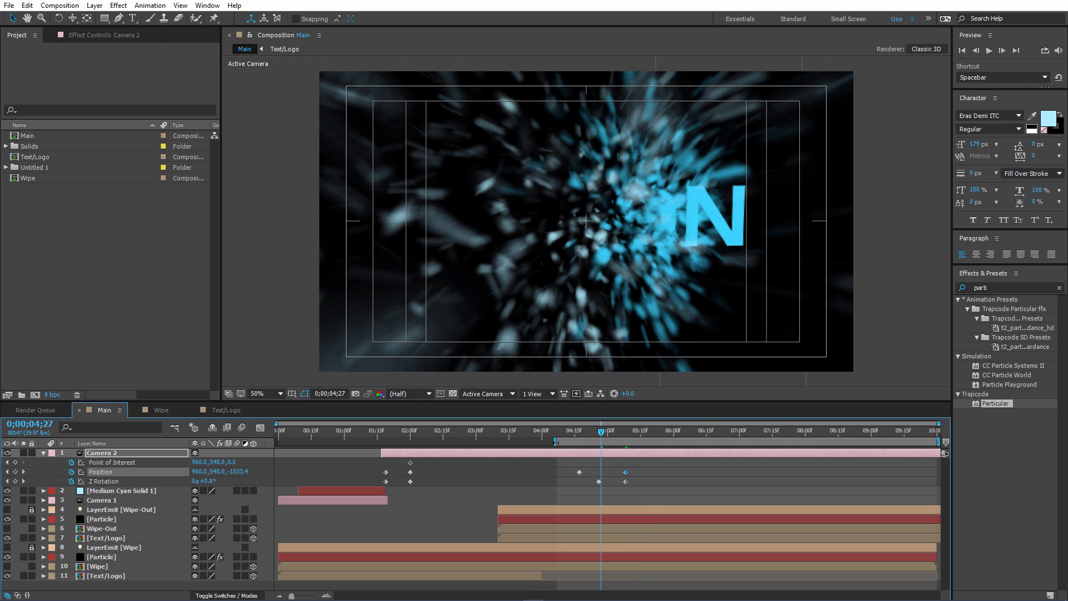
{"action": "key", "text": "space"}
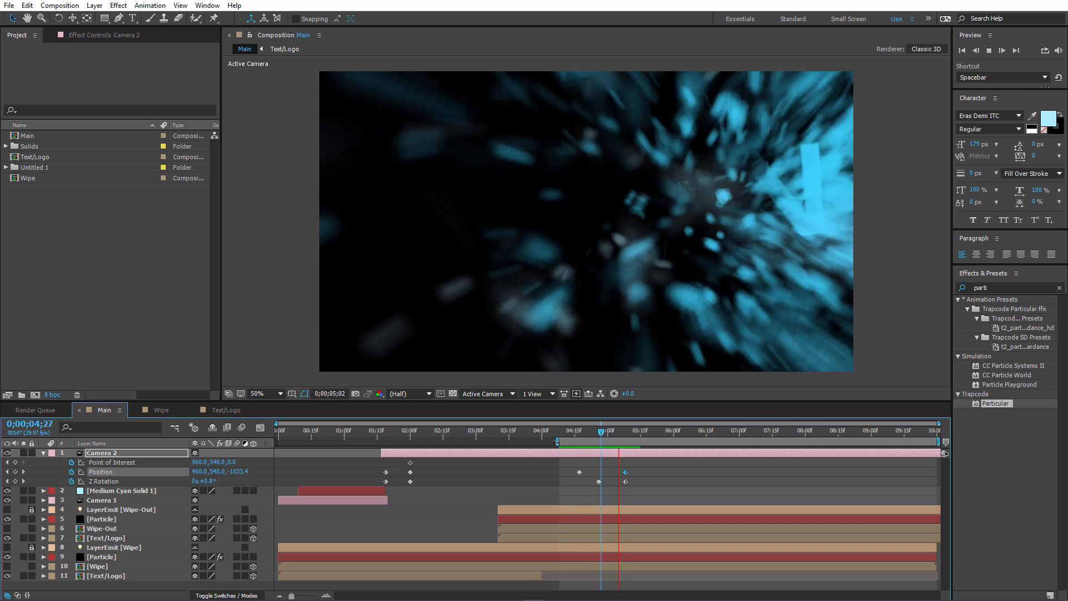
{"action": "key", "text": "space"}
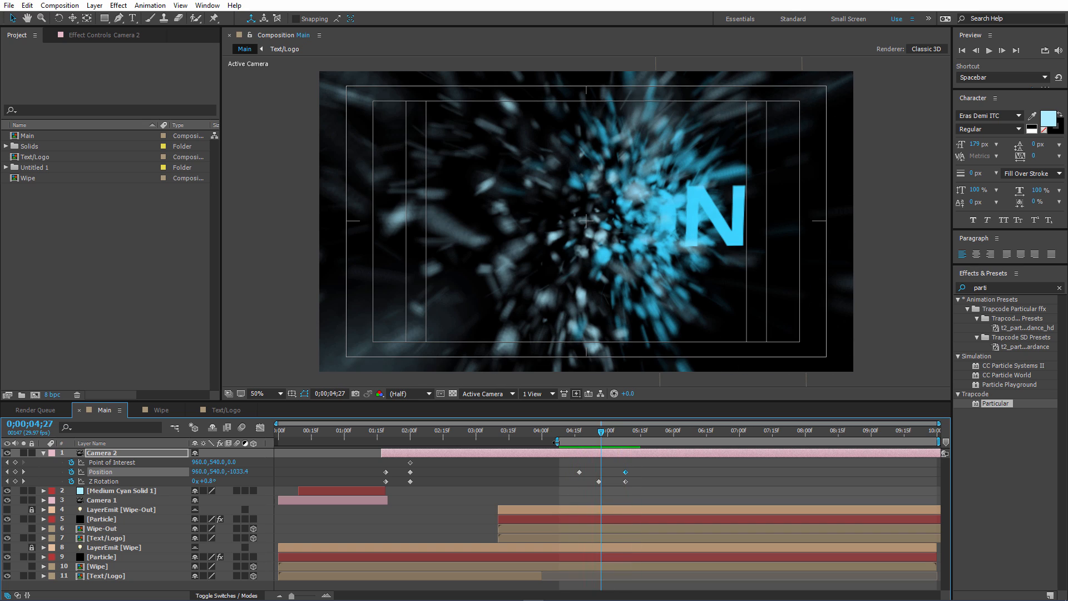
Keyframe Camera 2's Z Rotation at its current value at 0;05;04, set it to 38° at 0;05;08, and preview the spin.
{"action": "left_click_drag", "start_coordinate": [601, 431], "coordinate": [618, 433]}
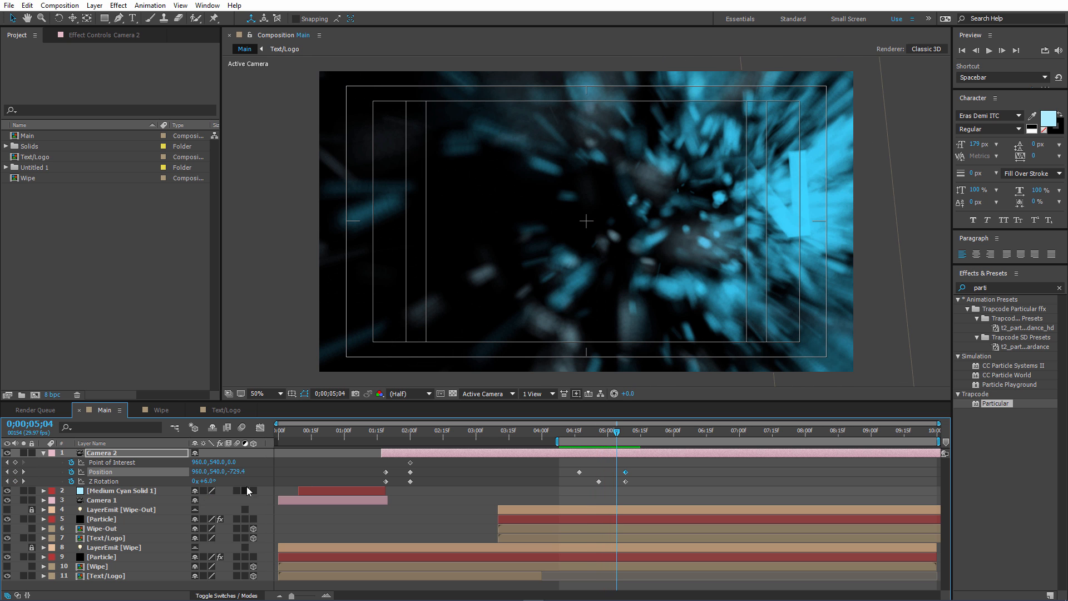
{"action": "left_click", "coordinate": [15, 481]}
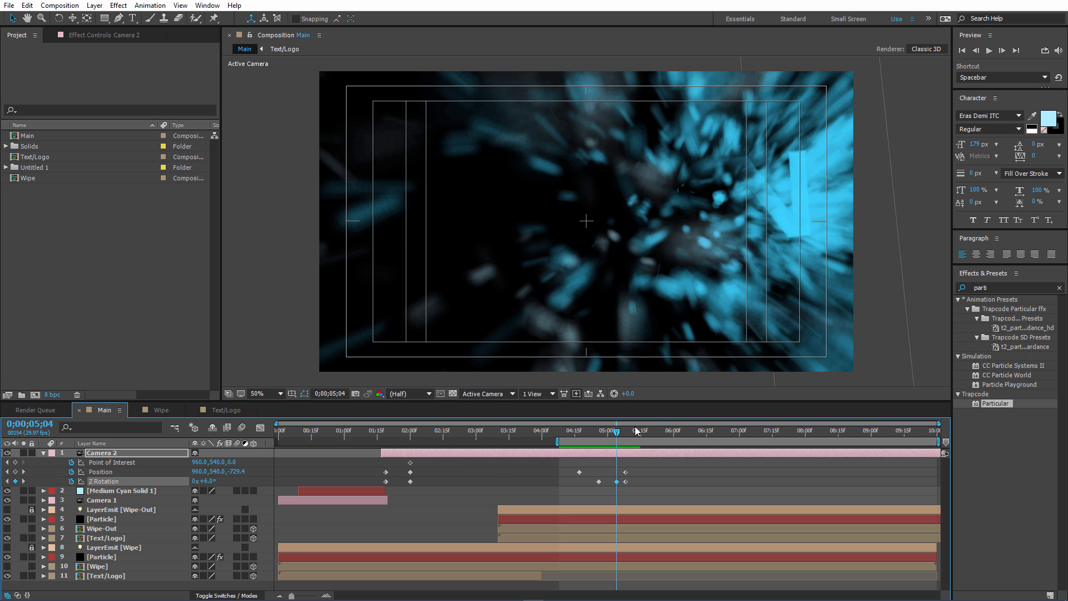
{"action": "left_click_drag", "start_coordinate": [620, 434], "coordinate": [625, 434]}
{"action": "left_click_drag", "start_coordinate": [210, 481], "coordinate": [221, 478]}
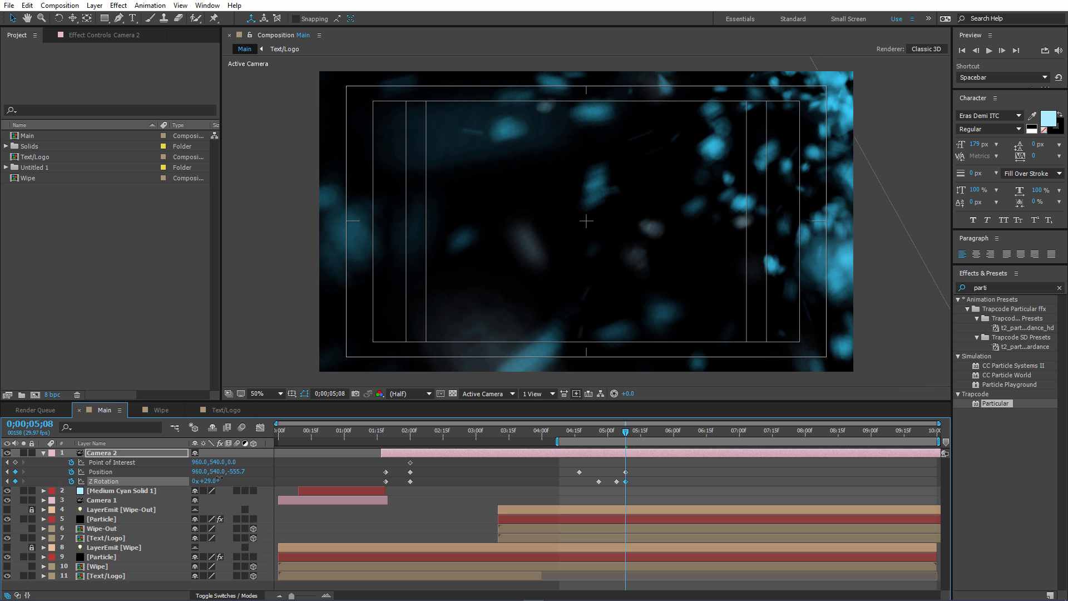
{"action": "key", "text": "space"}
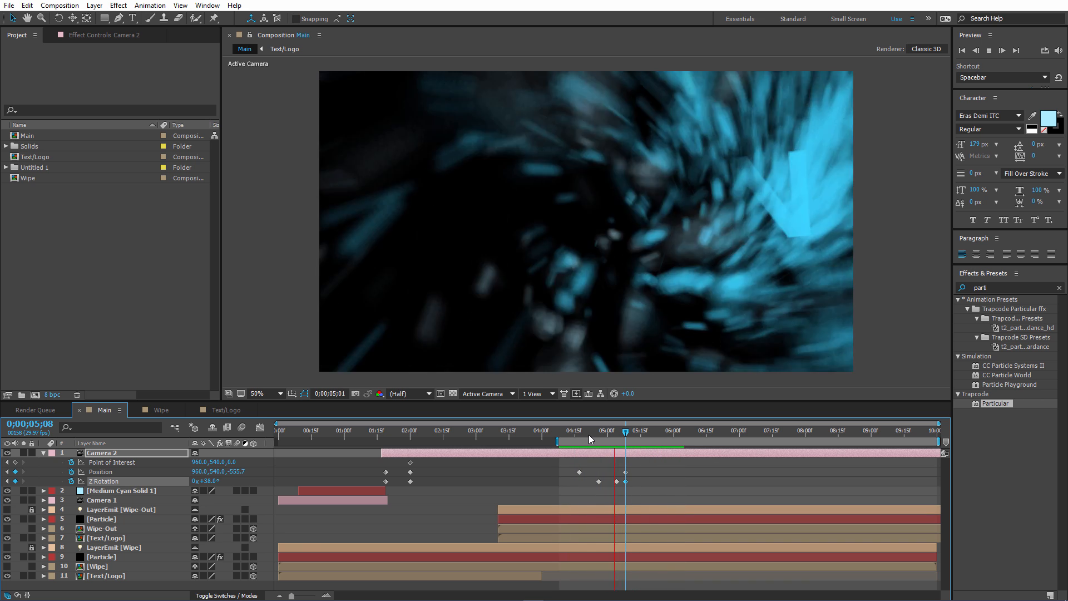
{"action": "key", "text": "space"}
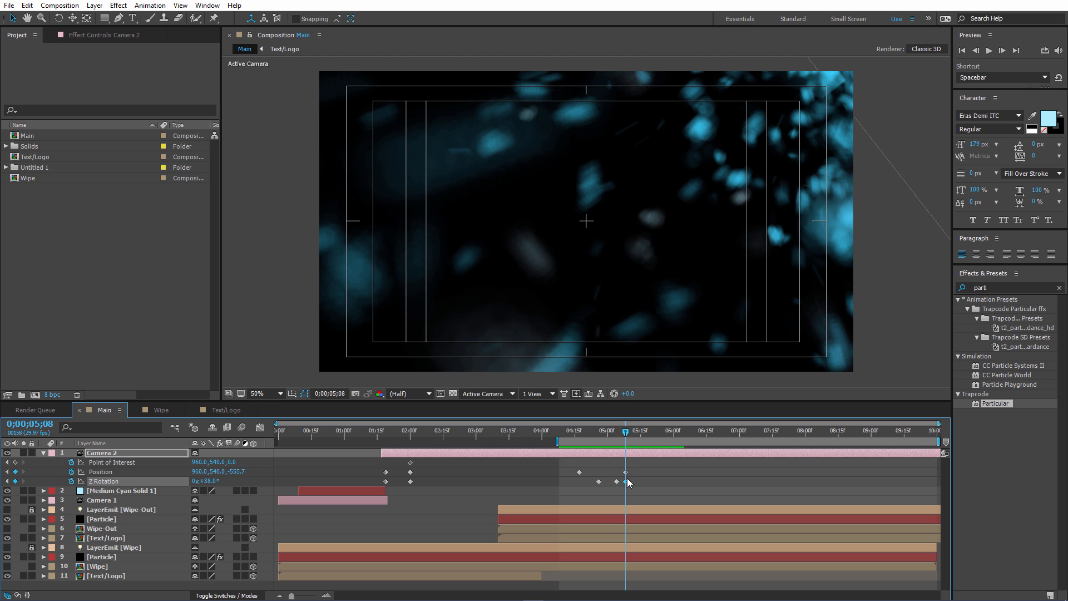
Move Camera 2's final Z Rotation keyframe to about 0;05;15 and preview the end of the wipe-out.
{"action": "left_click_drag", "start_coordinate": [626, 481], "coordinate": [643, 484]}
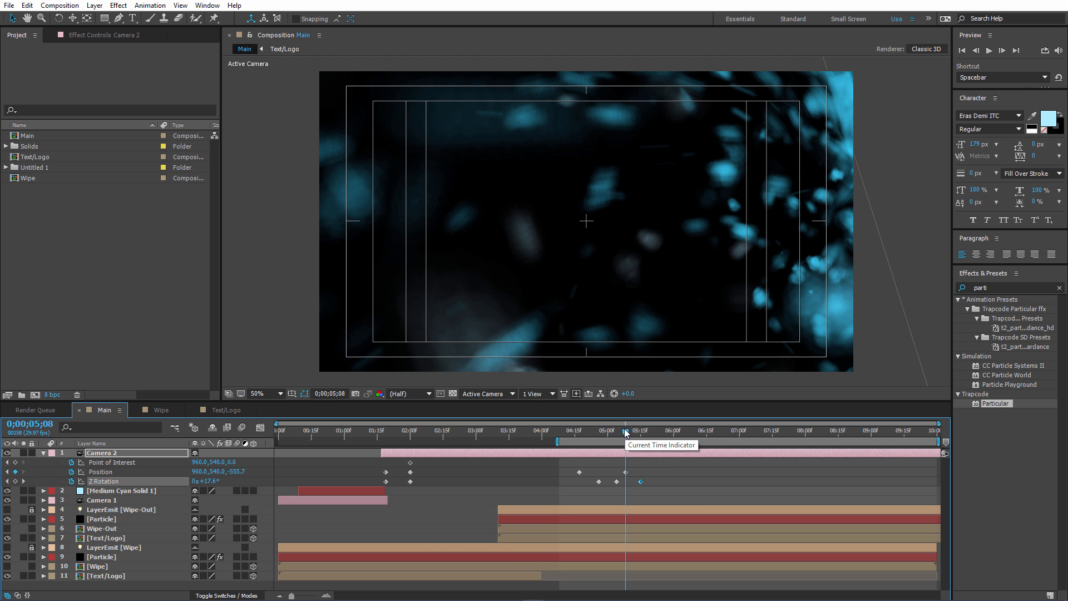
{"action": "left_click_drag", "start_coordinate": [626, 432], "coordinate": [590, 441]}
{"action": "key", "text": "space"}
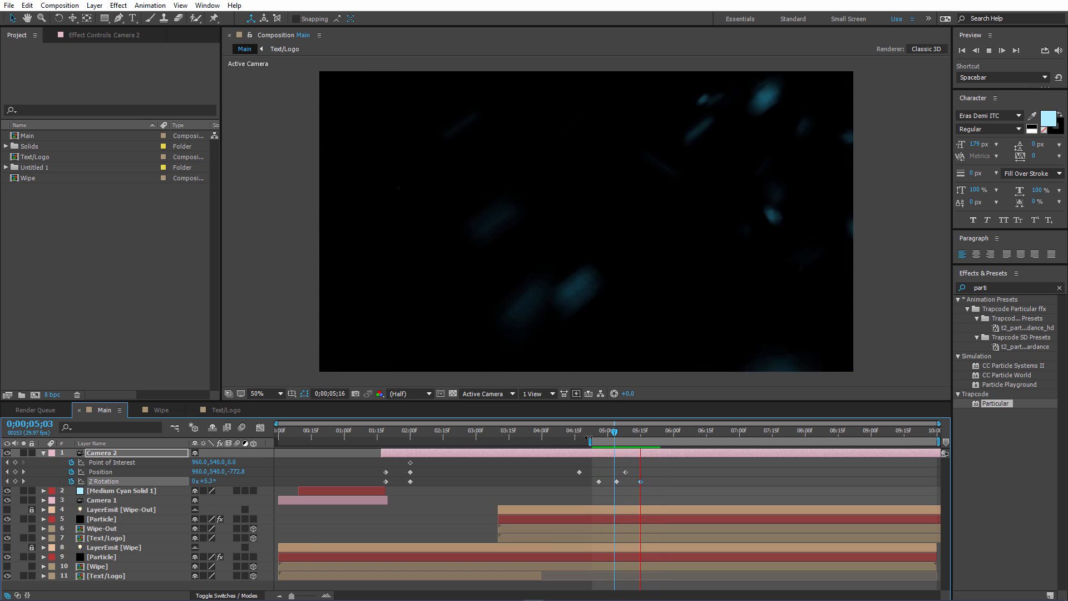
{"action": "key", "text": "space"}
Set the work area to span from about 0;00;13 to just after 0;06;03 and review the whole animation.
{"action": "left_click_drag", "start_coordinate": [589, 441], "coordinate": [276, 442]}
{"action": "left_click_drag", "start_coordinate": [614, 431], "coordinate": [682, 431]}
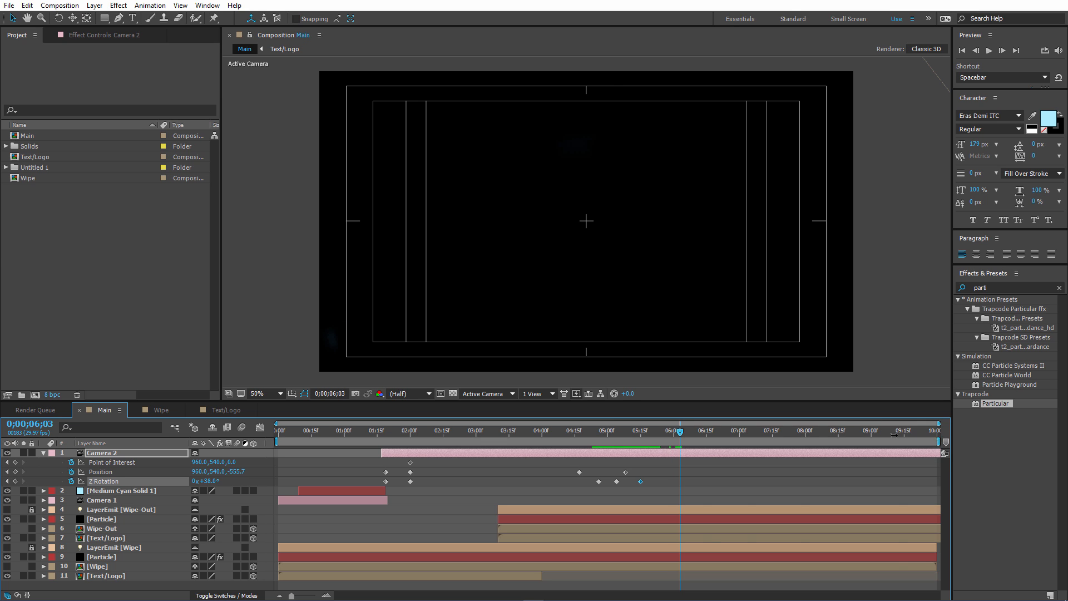
{"action": "left_click_drag", "start_coordinate": [939, 442], "coordinate": [685, 448]}
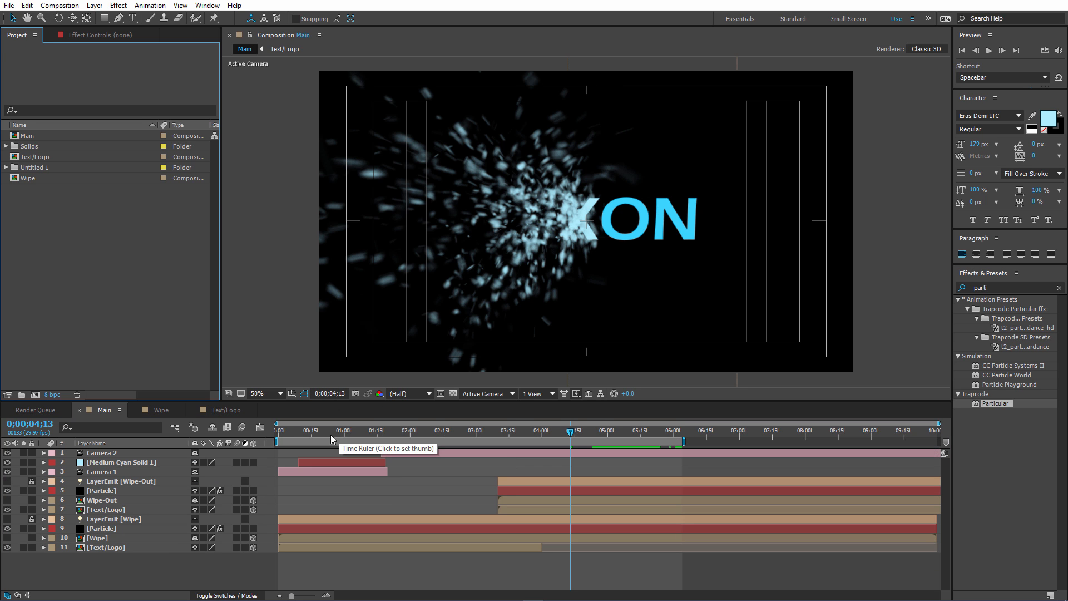
{"action": "left_click_drag", "start_coordinate": [301, 440], "coordinate": [310, 440]}
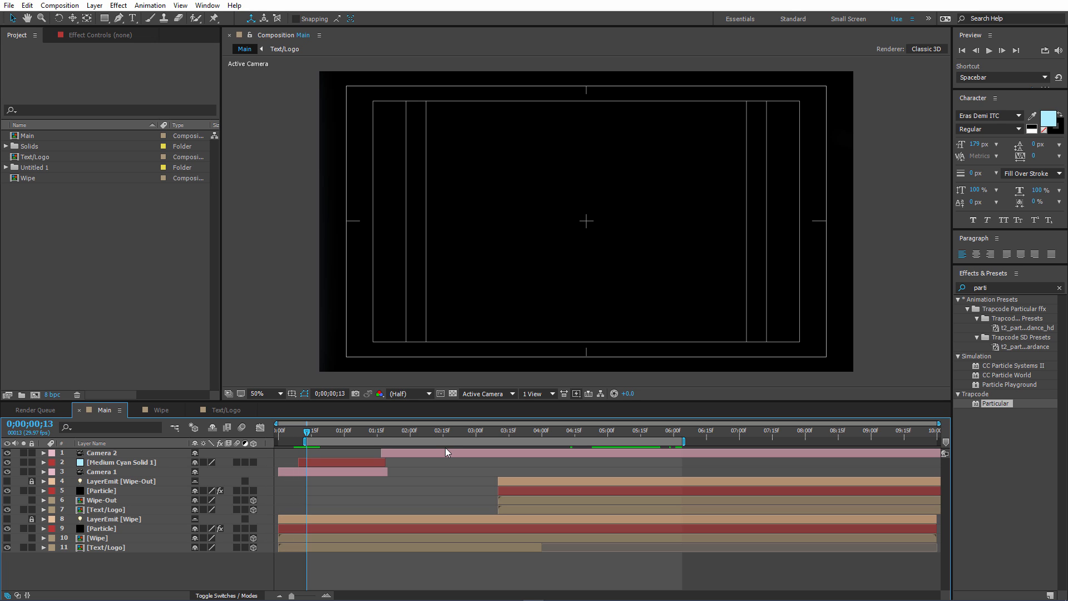
{"action": "key", "text": "space"}
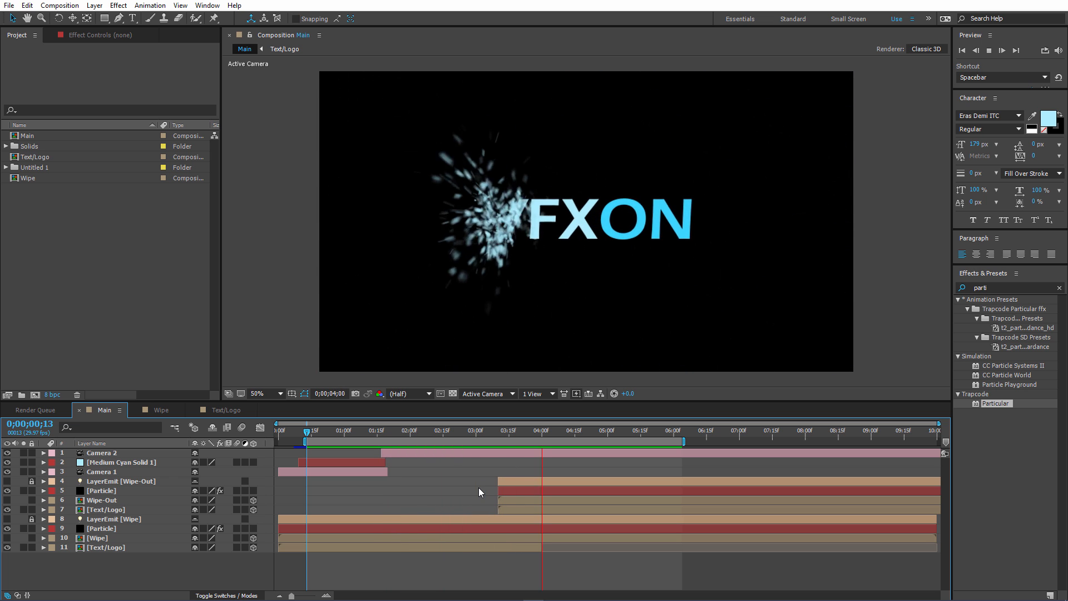
{"action": "left_click_drag", "start_coordinate": [518, 431], "coordinate": [577, 432]}
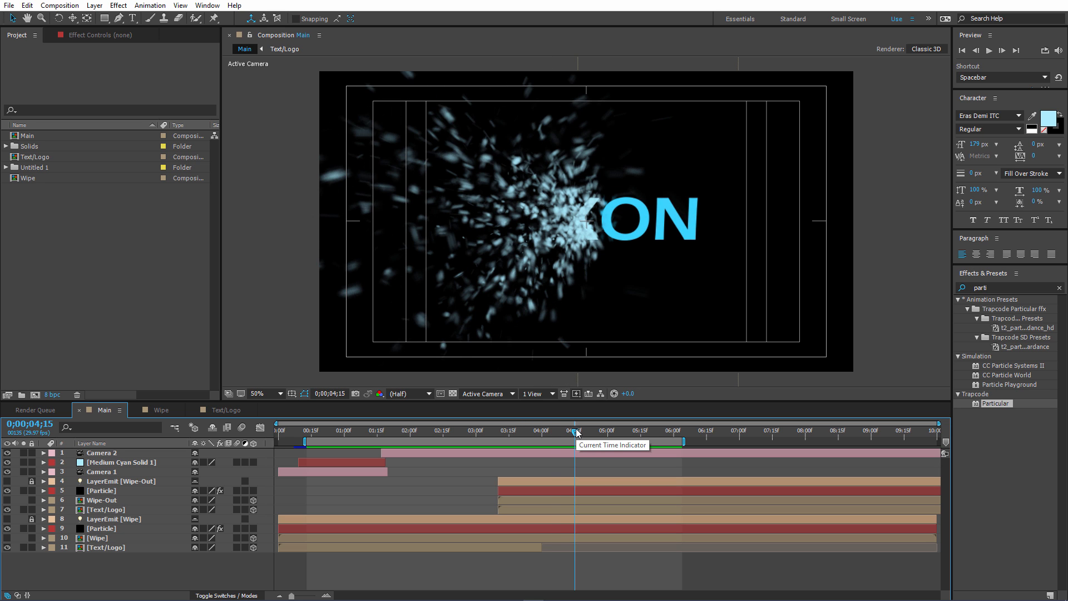
{"action": "left_click", "coordinate": [325, 432]}
{"action": "left_click_drag", "start_coordinate": [325, 432], "coordinate": [598, 415]}
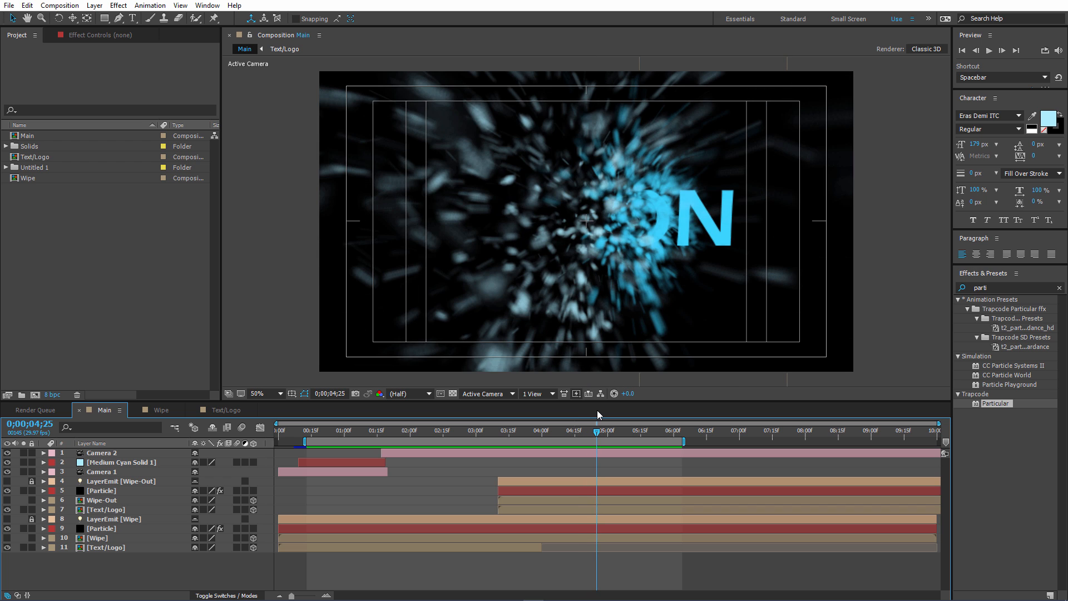
Try the Sphere and Streaklet particle types in the wipe-out Particle layer's Particular effect, and return it to Cloudlet.
{"action": "left_click", "coordinate": [104, 492]}
{"action": "left_click", "coordinate": [79, 38]}
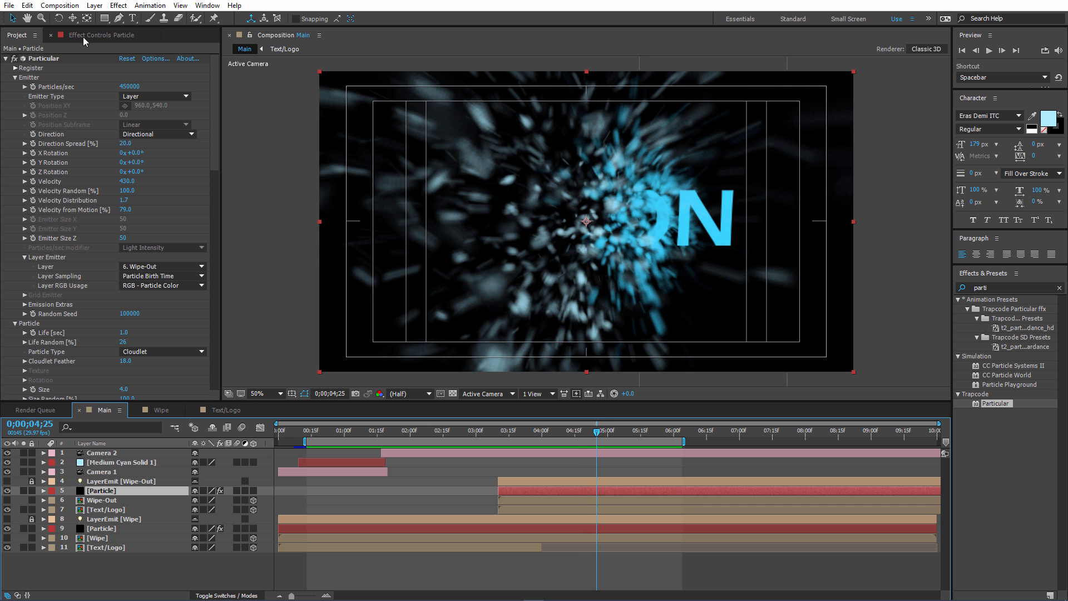
{"action": "left_click", "coordinate": [166, 351]}
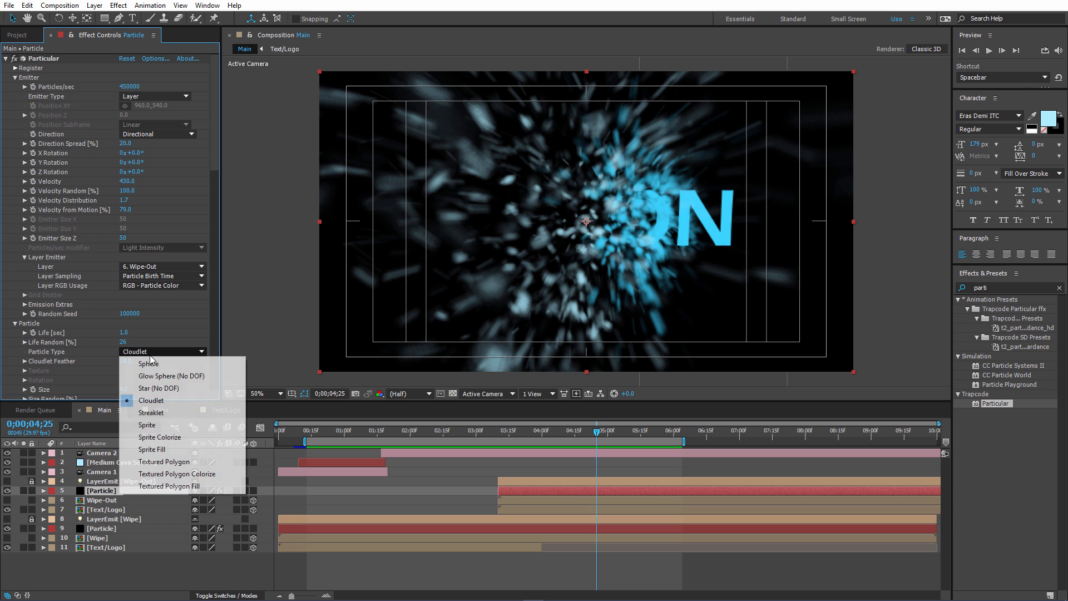
{"action": "left_click", "coordinate": [149, 364]}
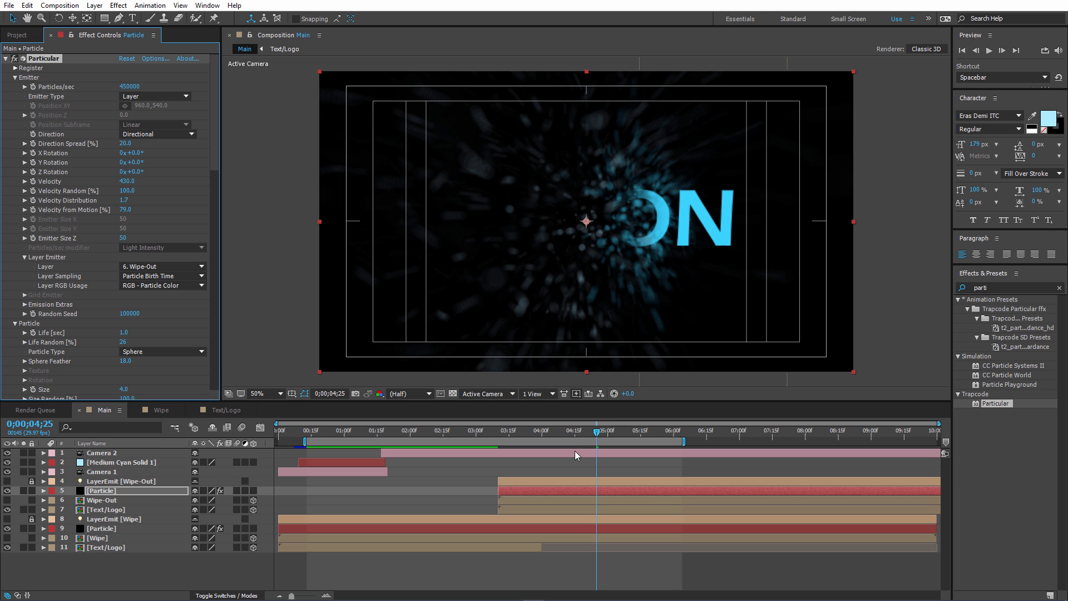
{"action": "mouse_move", "coordinate": [602, 432]}
{"action": "left_mouse_down"}
{"action": "mouse_move", "coordinate": [613, 433]}
{"action": "mouse_move", "coordinate": [597, 433]}
{"action": "left_mouse_up"}
{"action": "left_click", "coordinate": [161, 352]}
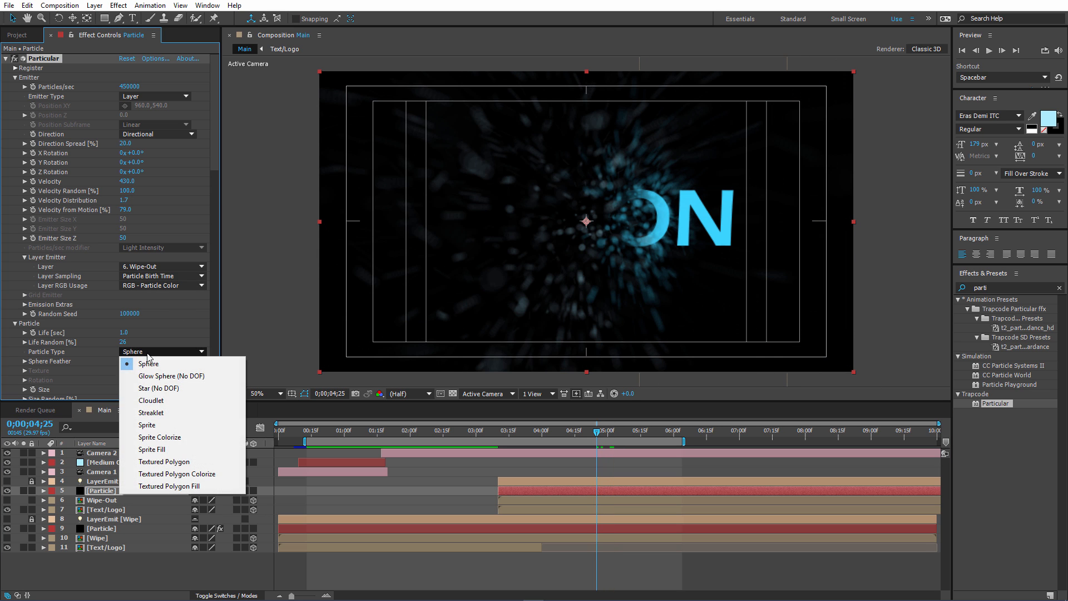
{"action": "left_click", "coordinate": [163, 413]}
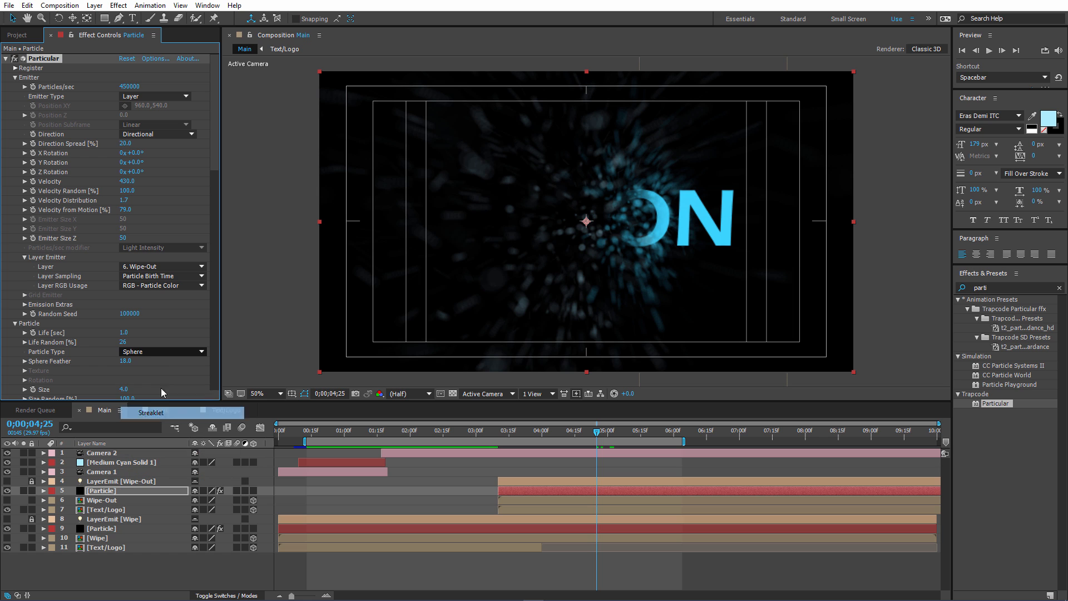
{"action": "left_click", "coordinate": [159, 352]}
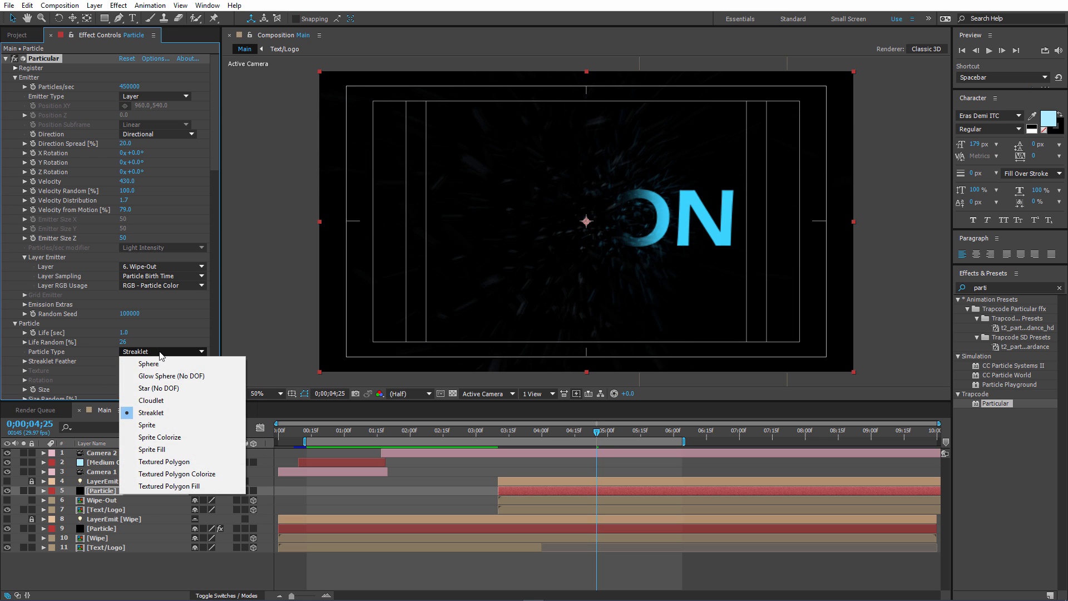
{"action": "left_click", "coordinate": [163, 401]}
Try the Sphere particle type in the first wipe's Particle layer (layer 9) at 0;00;01;01, and return it to Cloudlet.
{"action": "left_click", "coordinate": [133, 527]}
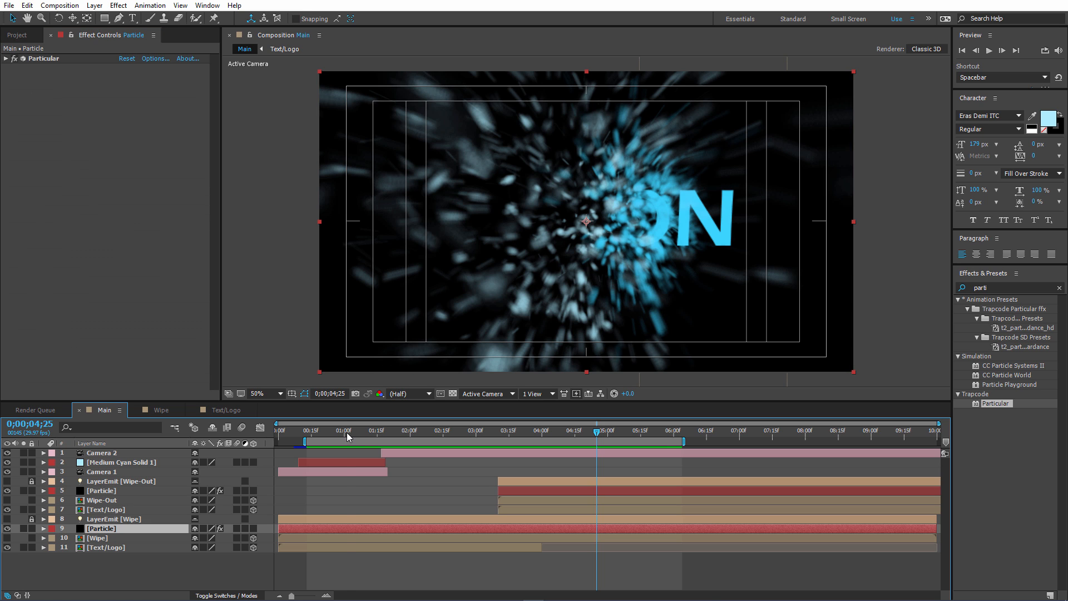
{"action": "left_click", "coordinate": [347, 433]}
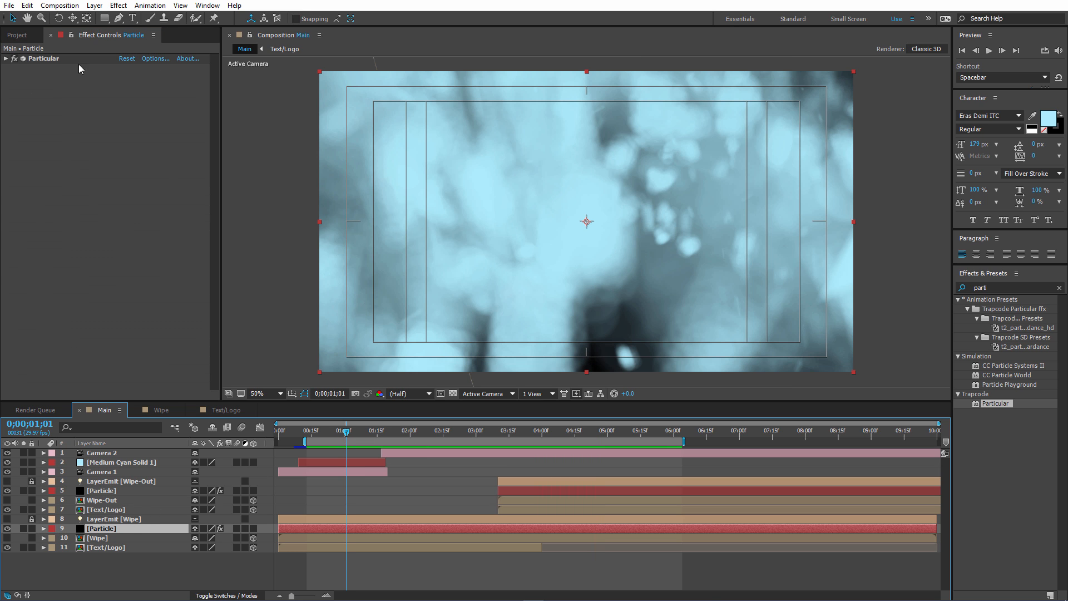
{"action": "left_click", "coordinate": [7, 59]}
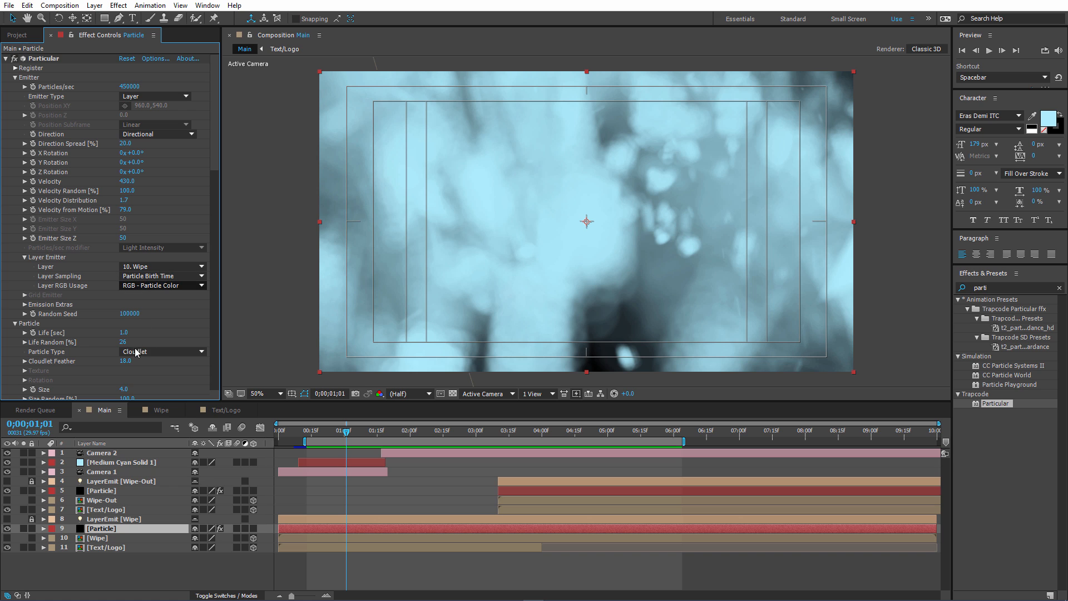
{"action": "left_click", "coordinate": [135, 352]}
{"action": "left_click", "coordinate": [149, 365]}
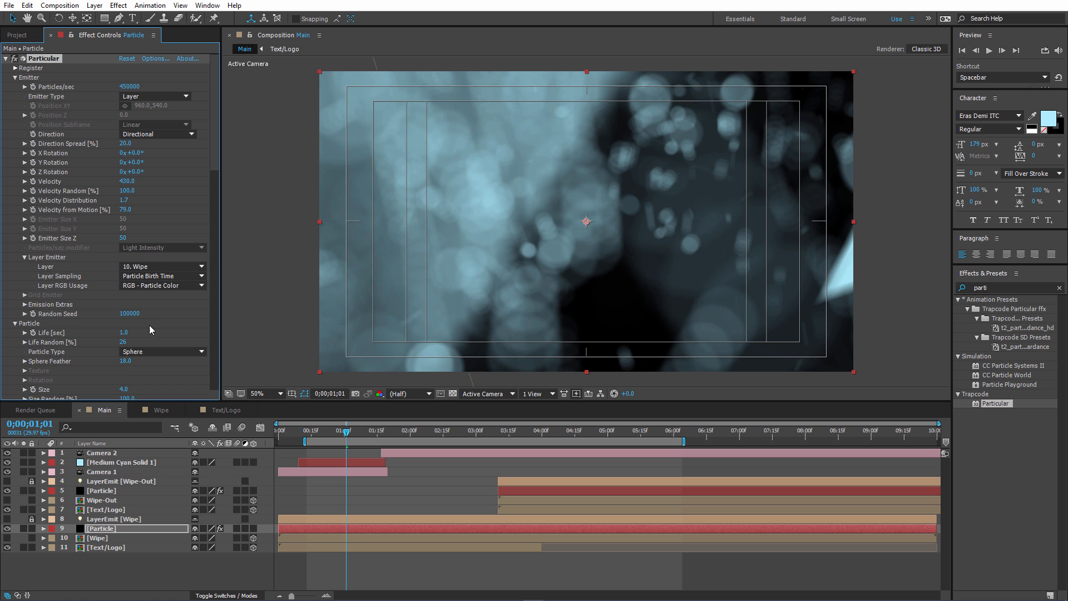
{"action": "left_click", "coordinate": [149, 351]}
{"action": "left_click", "coordinate": [156, 404]}
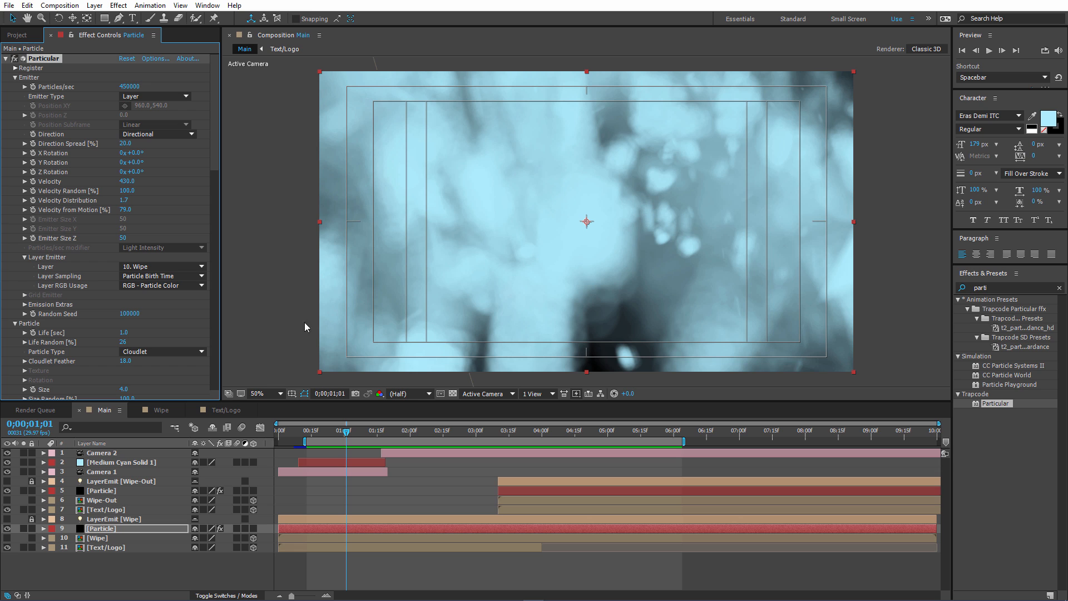
Compare the Sphere and Streaklet particle types on layer 9's Particular effect, restore Cloudlet, and view the wipe-out at 0;00;04;17.
{"action": "left_click", "coordinate": [184, 352]}
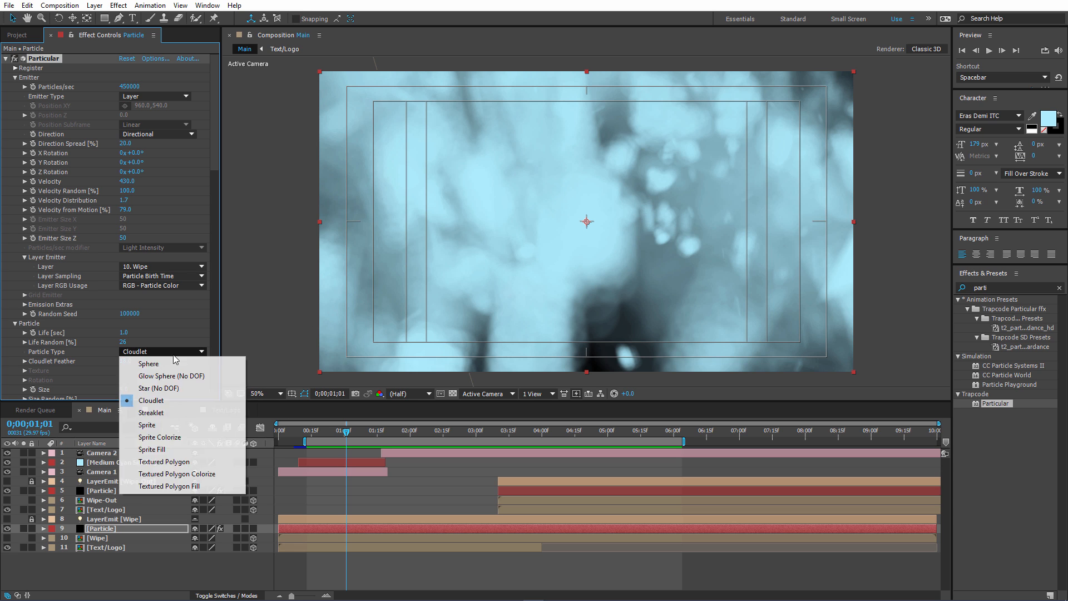
{"action": "left_click", "coordinate": [178, 358]}
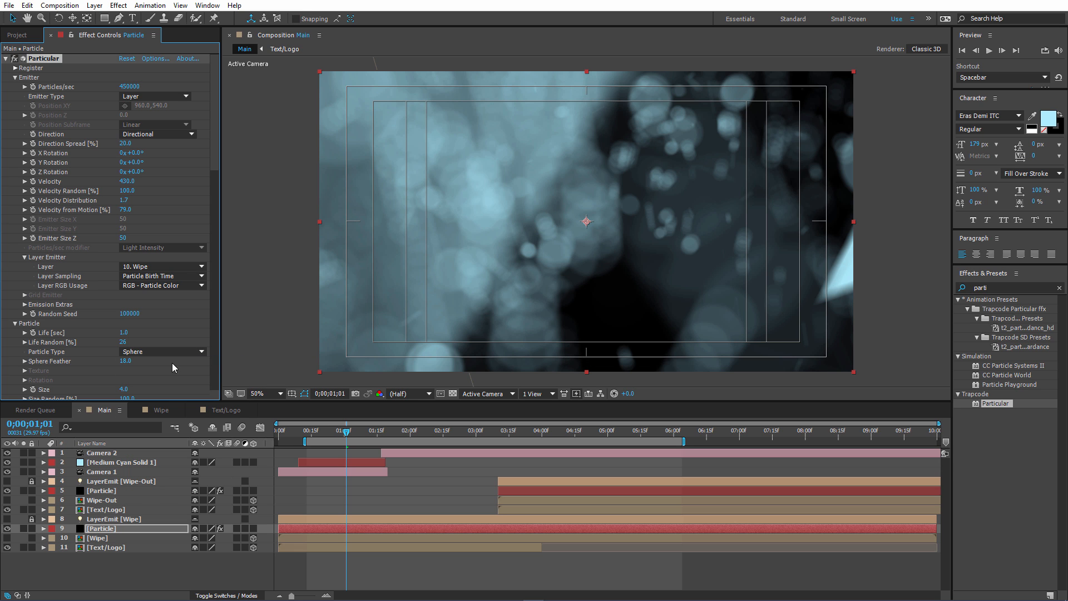
{"action": "left_click", "coordinate": [134, 351]}
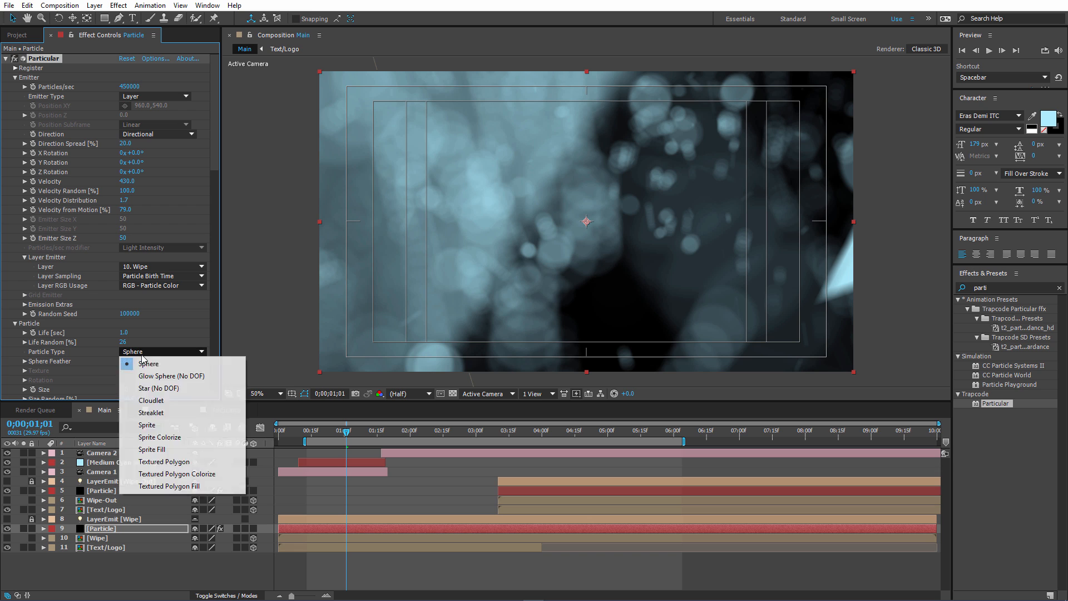
{"action": "left_click", "coordinate": [162, 417]}
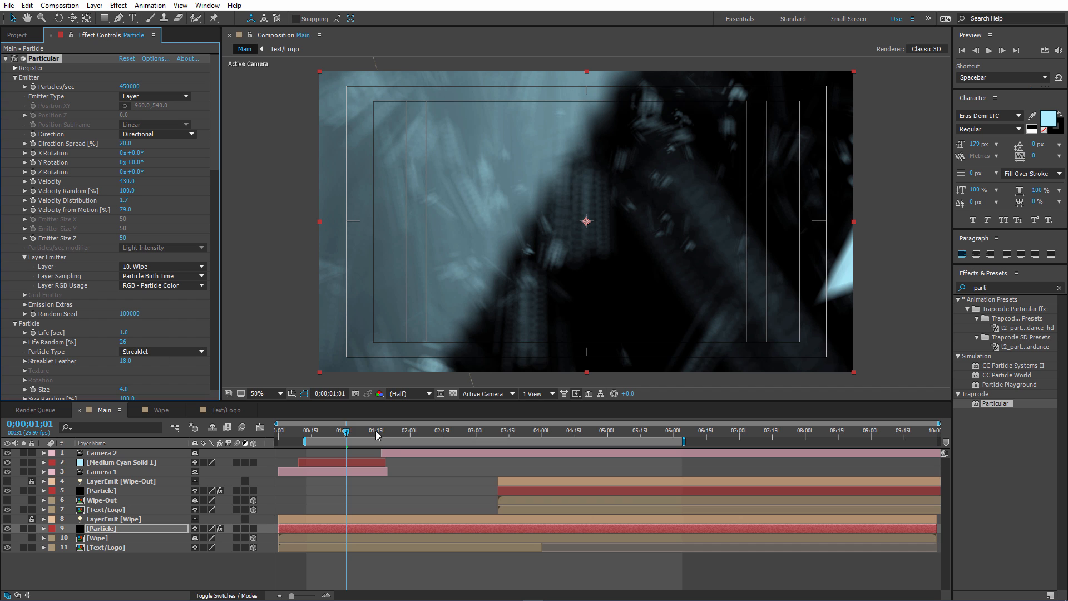
{"action": "left_click_drag", "start_coordinate": [350, 433], "coordinate": [344, 435]}
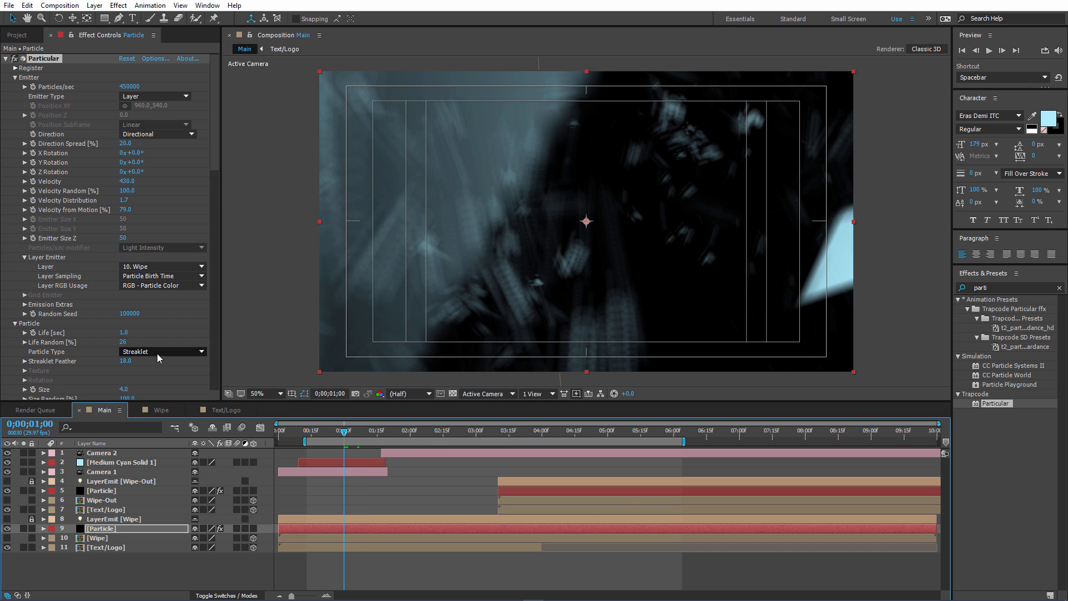
{"action": "left_click", "coordinate": [150, 352]}
{"action": "left_click", "coordinate": [164, 399]}
{"action": "left_click", "coordinate": [579, 433]}
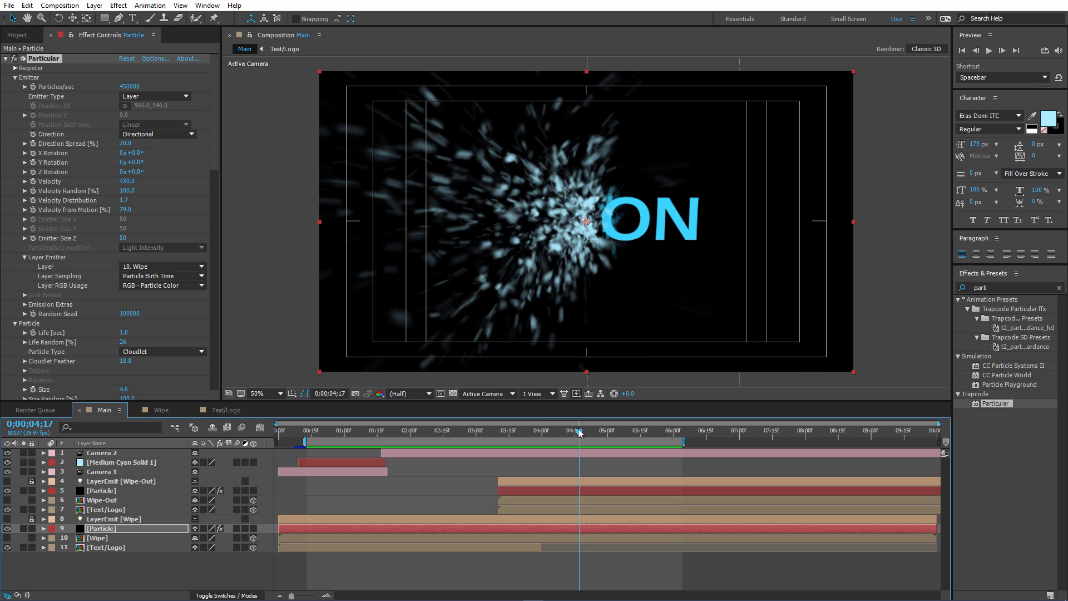